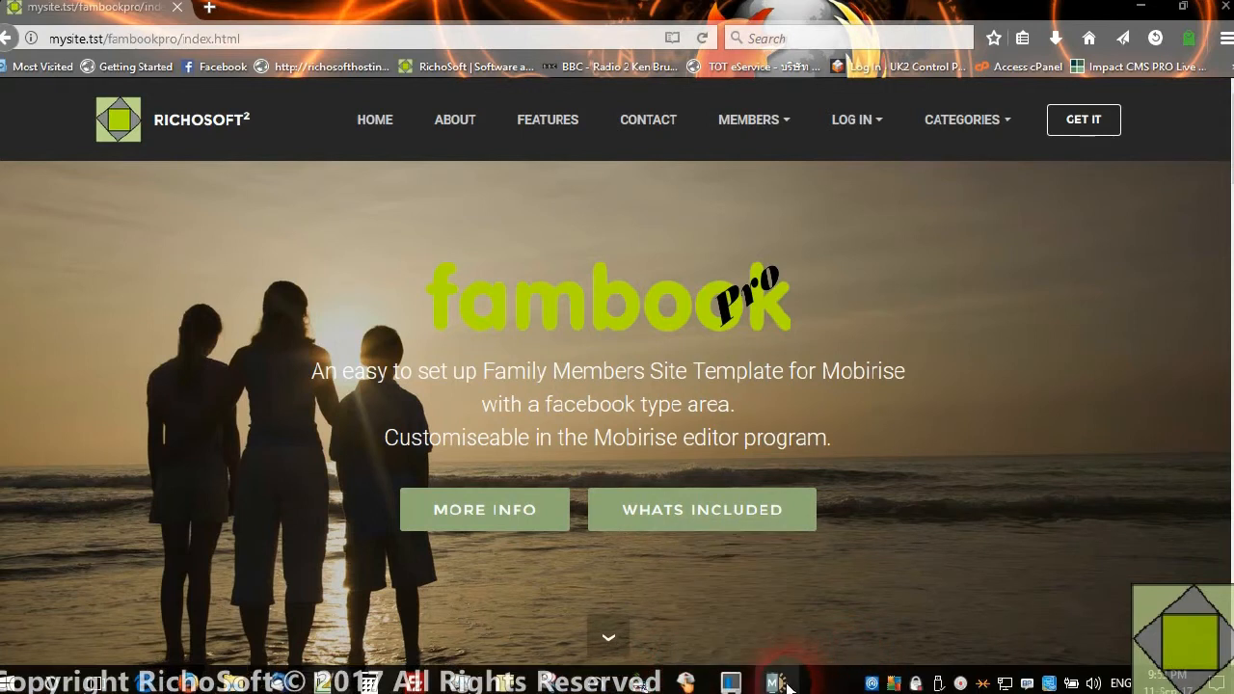
Switch to Mobirise with the fambook PRO site and open the Extensions & Themes page
left_click(772, 685)
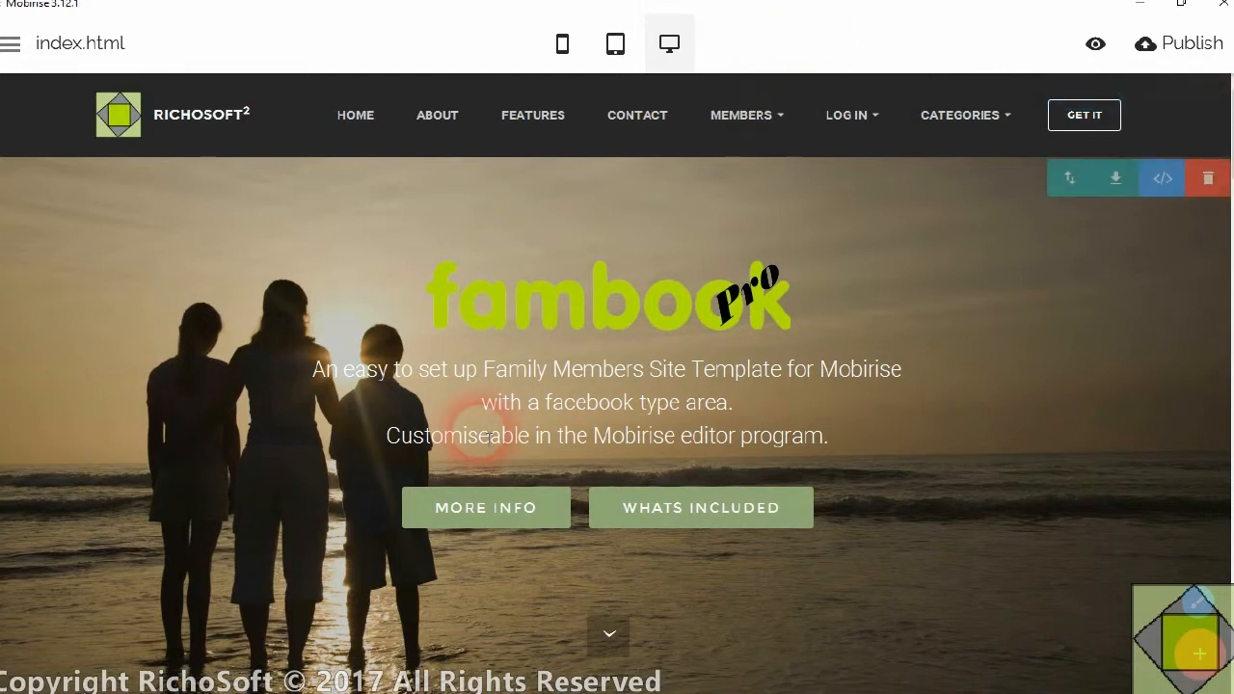
left_click(10, 43)
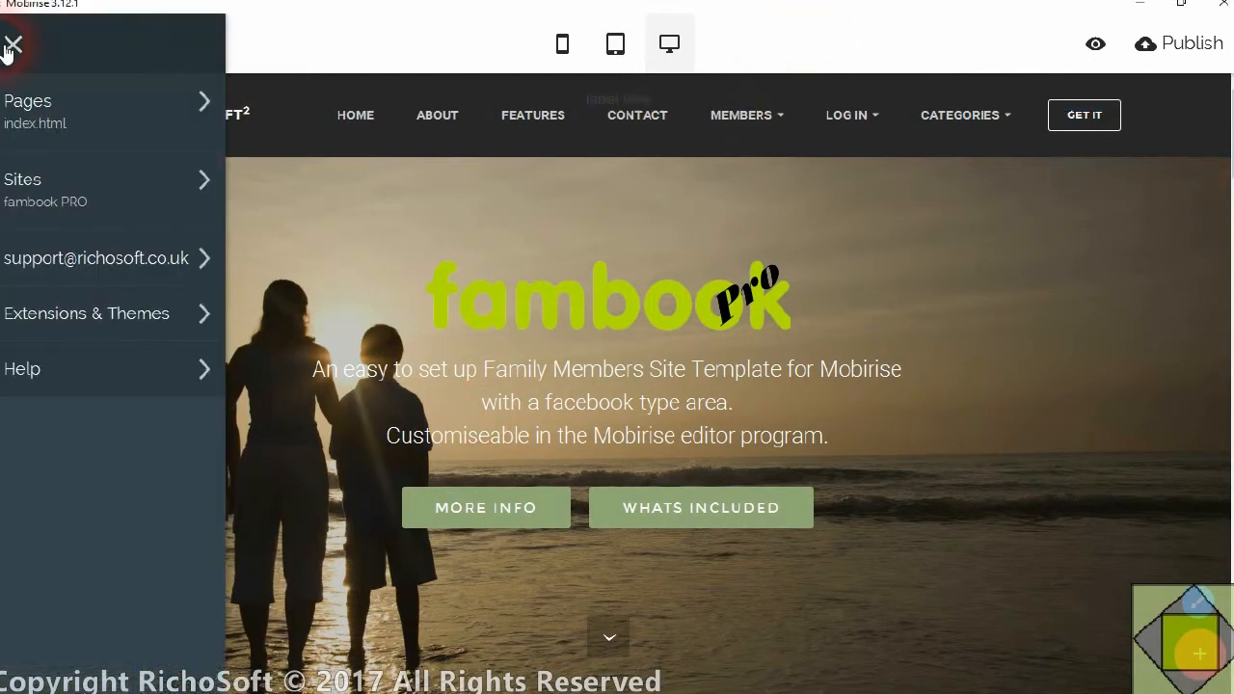
left_click(80, 323)
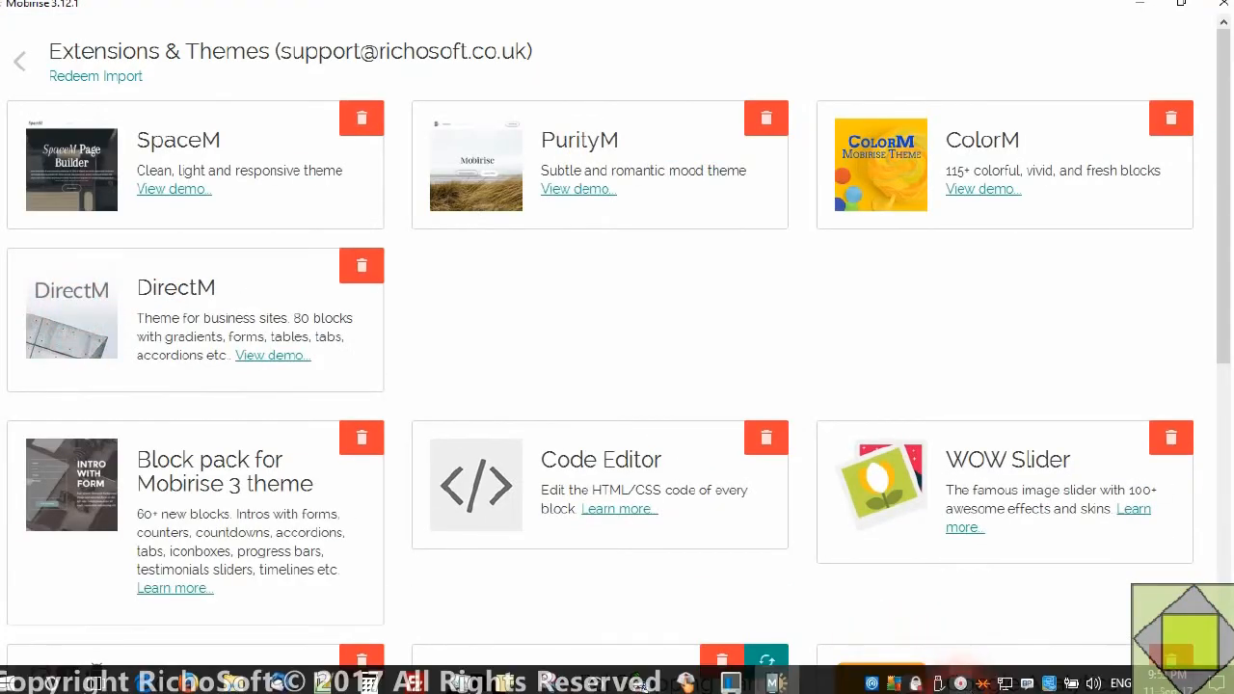
left_click(970, 686)
right_click(966, 689)
left_click(976, 682)
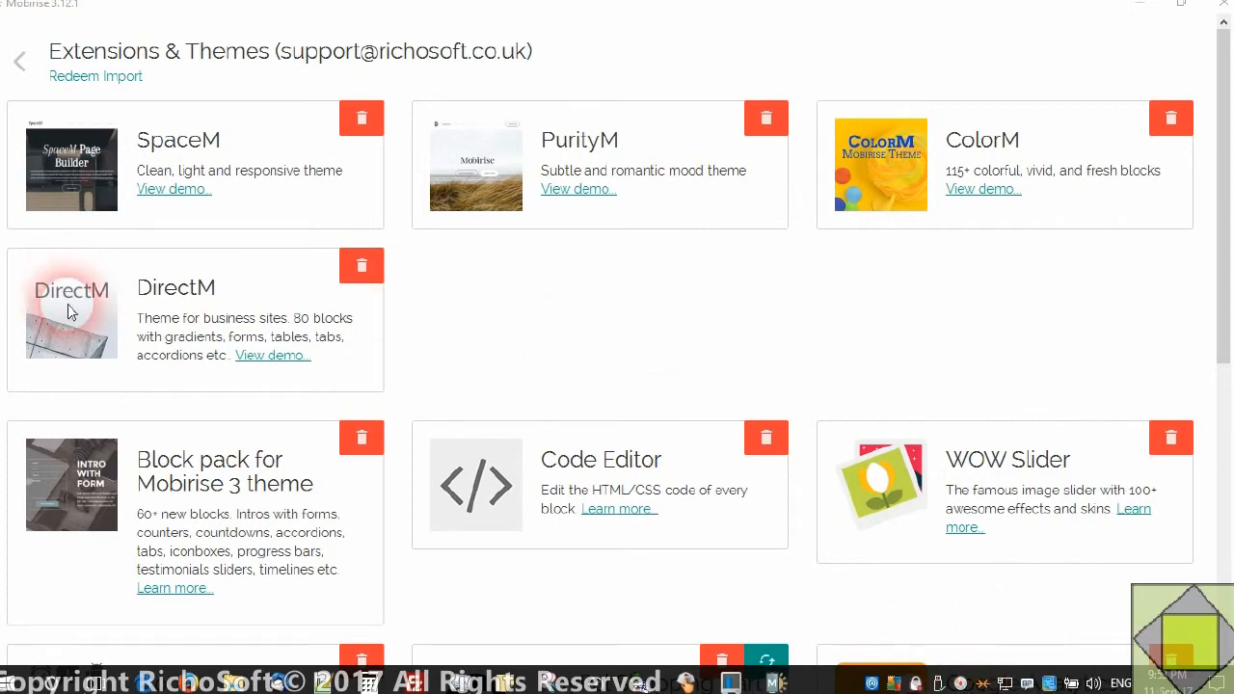
Import the RSUploadfacility.mbrext extension from the fileutility folder on the share (L:) drive and check it in the extensions list
left_click(119, 77)
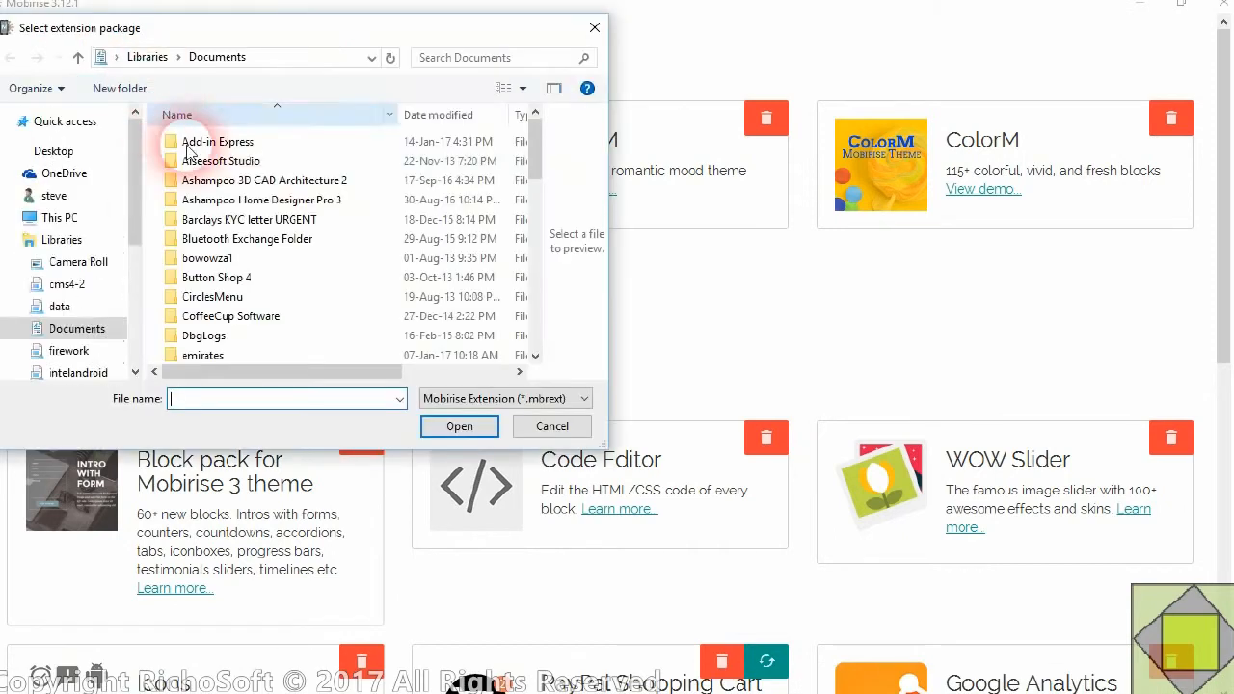
left_click_drag(129, 208, 126, 255)
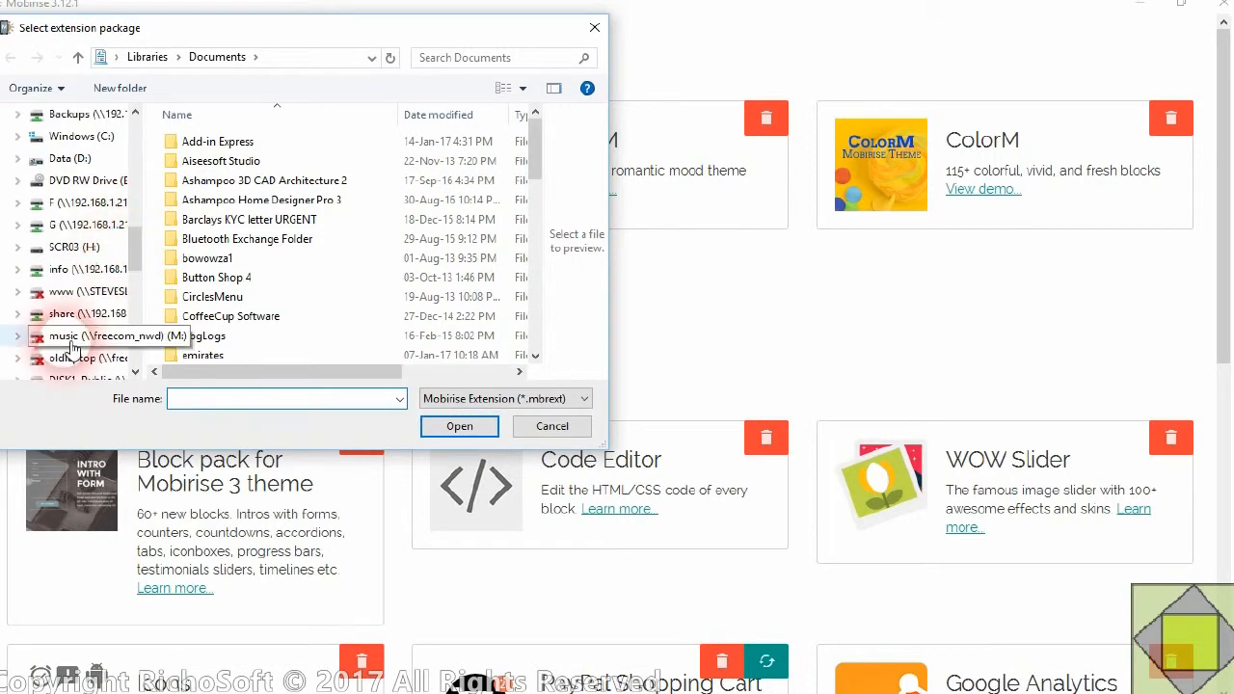
left_click(87, 314)
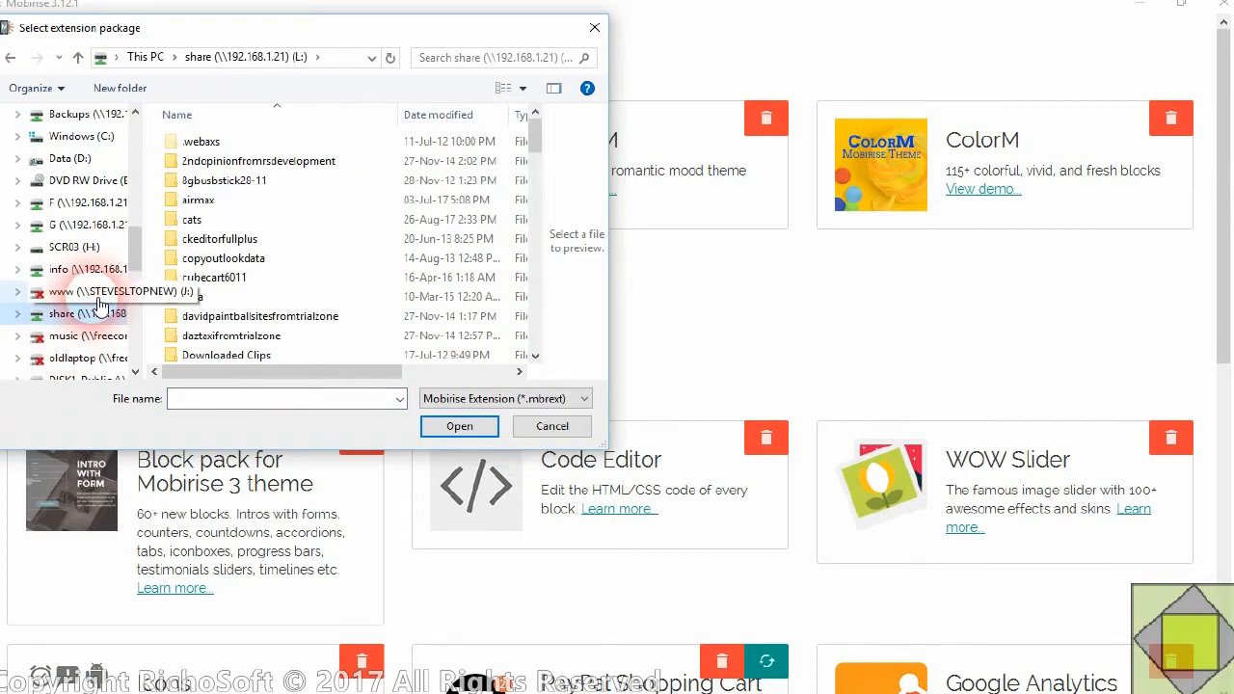
scroll(256, 234, "down", 4)
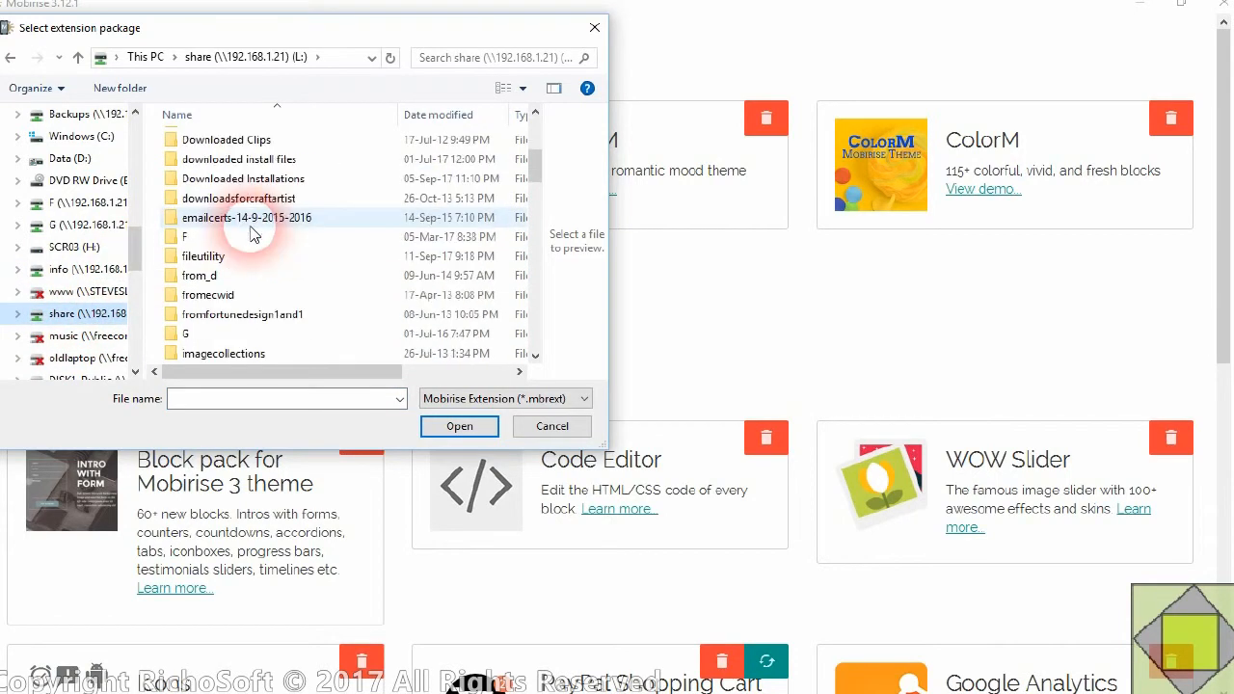
double_click(215, 256)
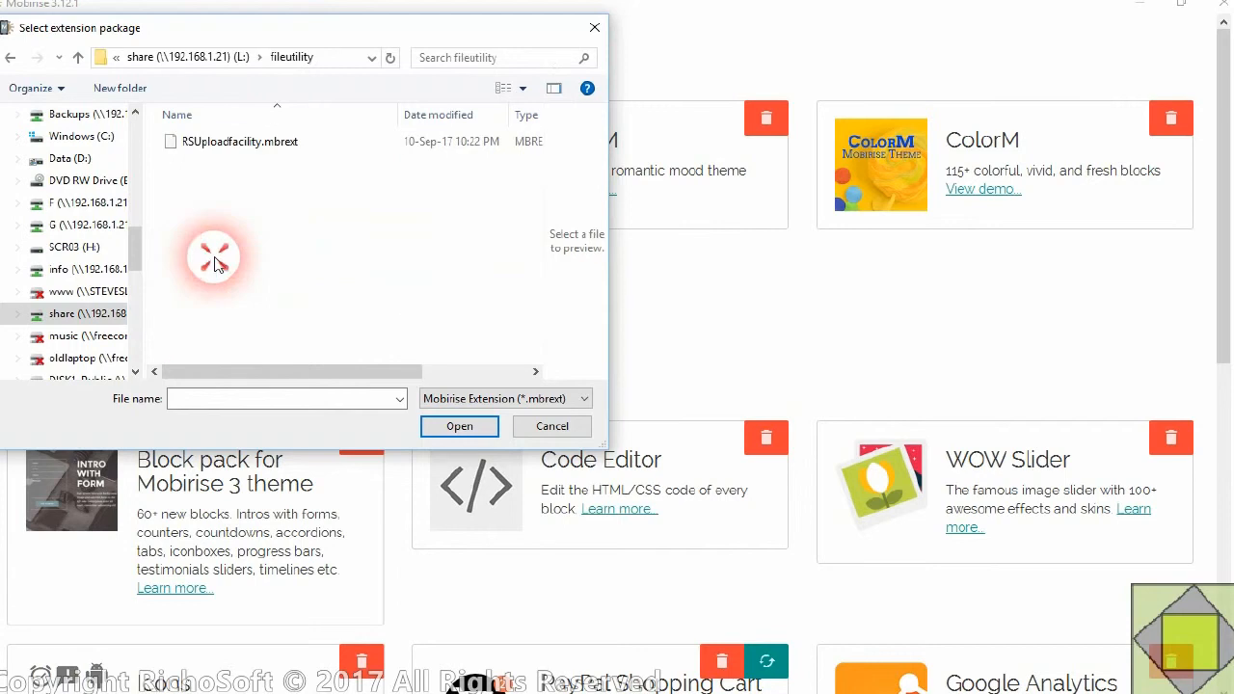
left_click(209, 142)
left_click(463, 426)
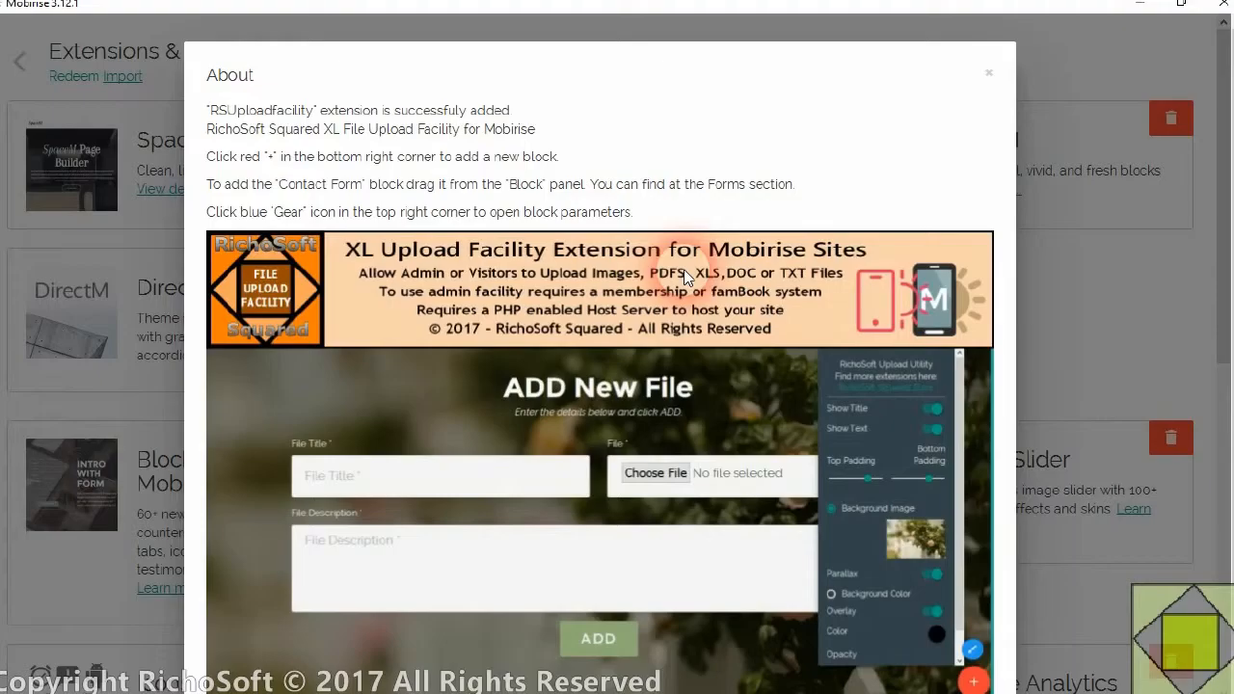
scroll(964, 87, "down", 1)
left_click(986, 25)
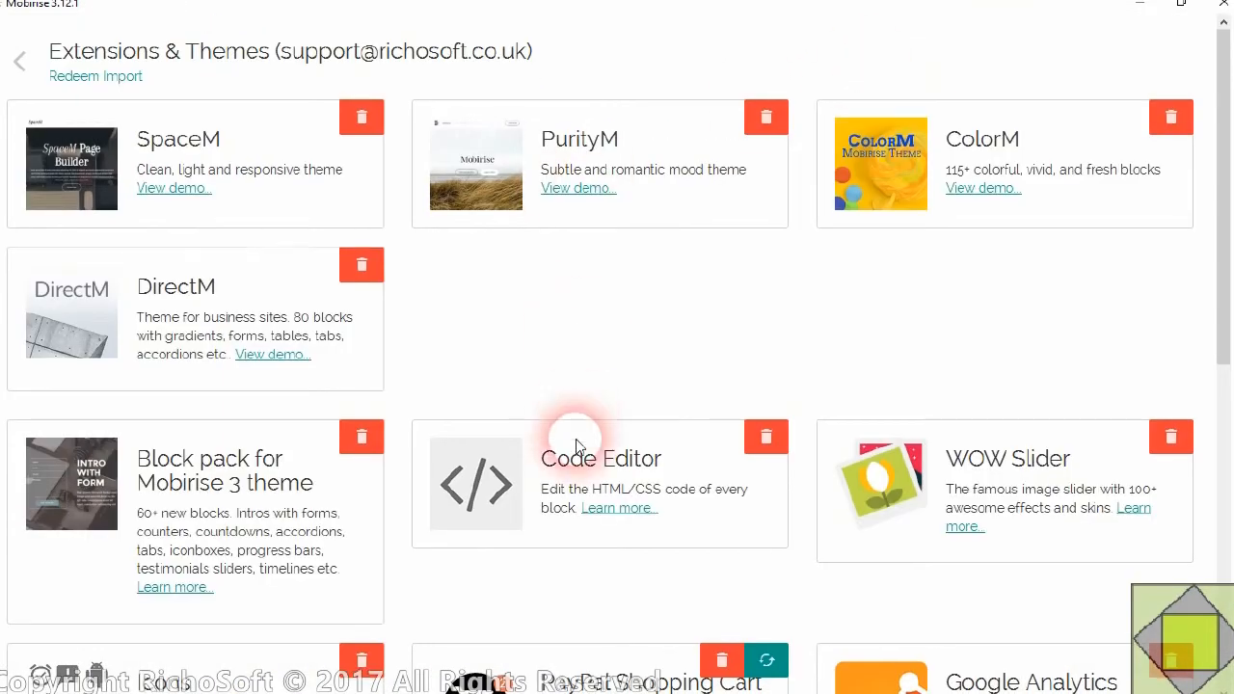
scroll(560, 455, "down", 5)
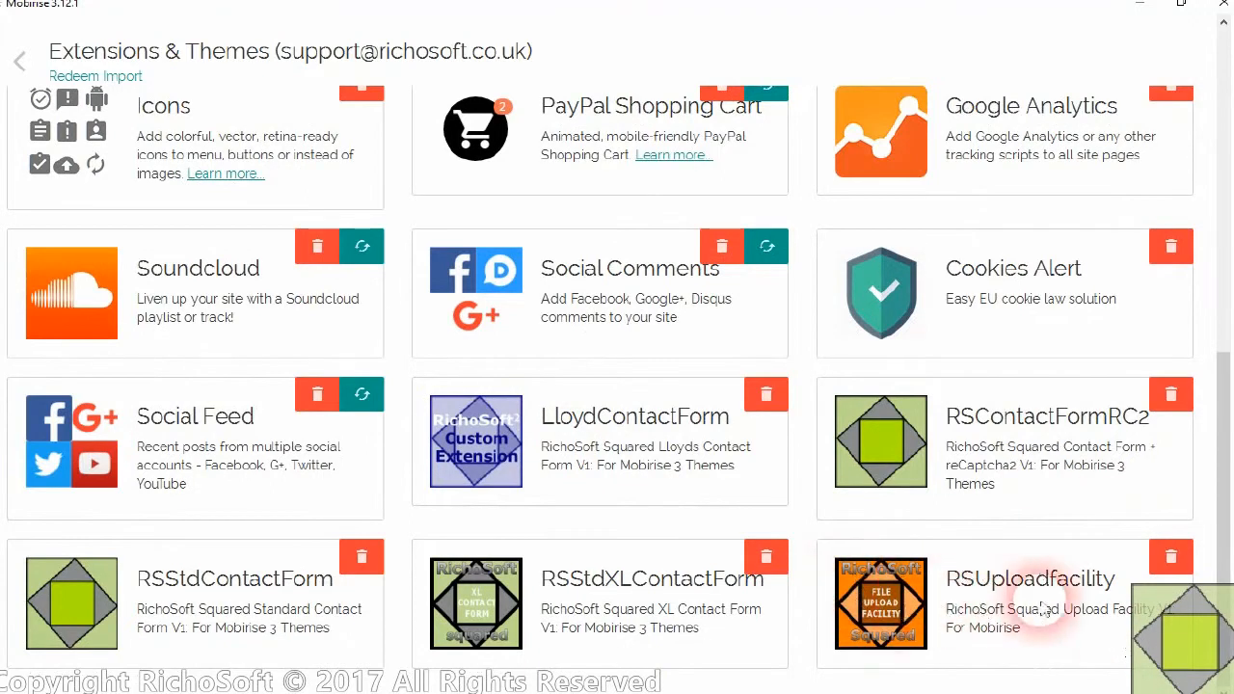
Open the site's admin.php page for editing, postponing the Mobirise v4.2.3 update
left_click(21, 63)
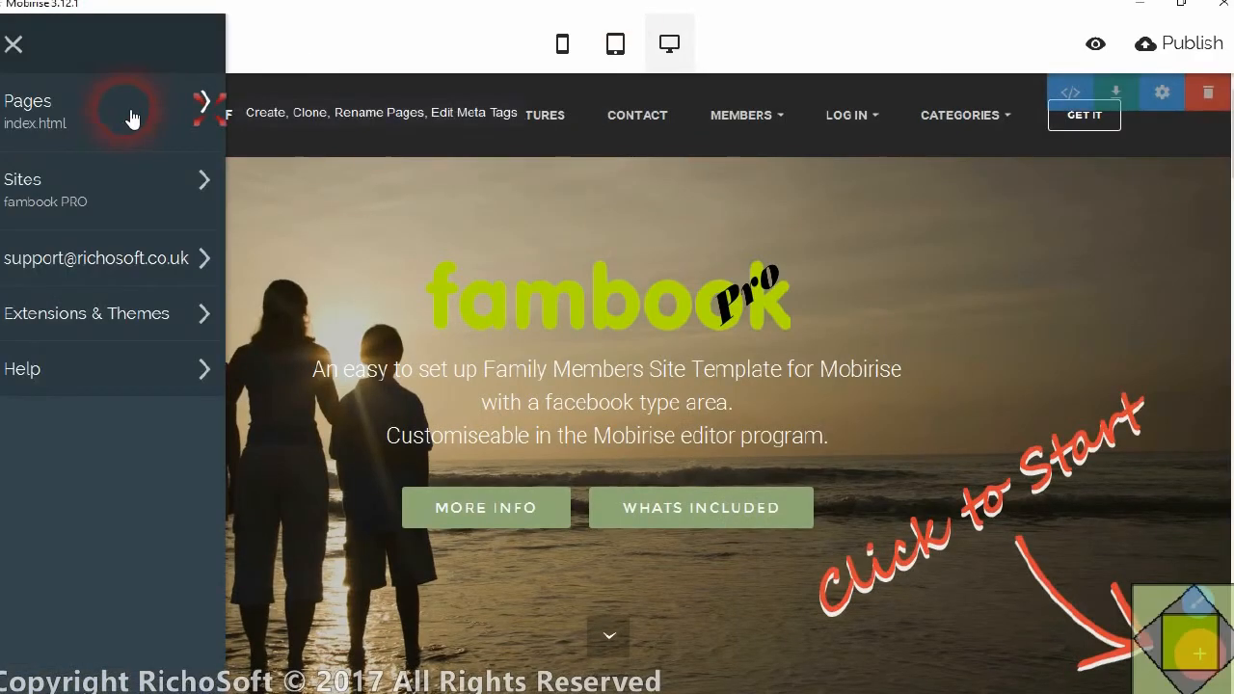
left_click(114, 117)
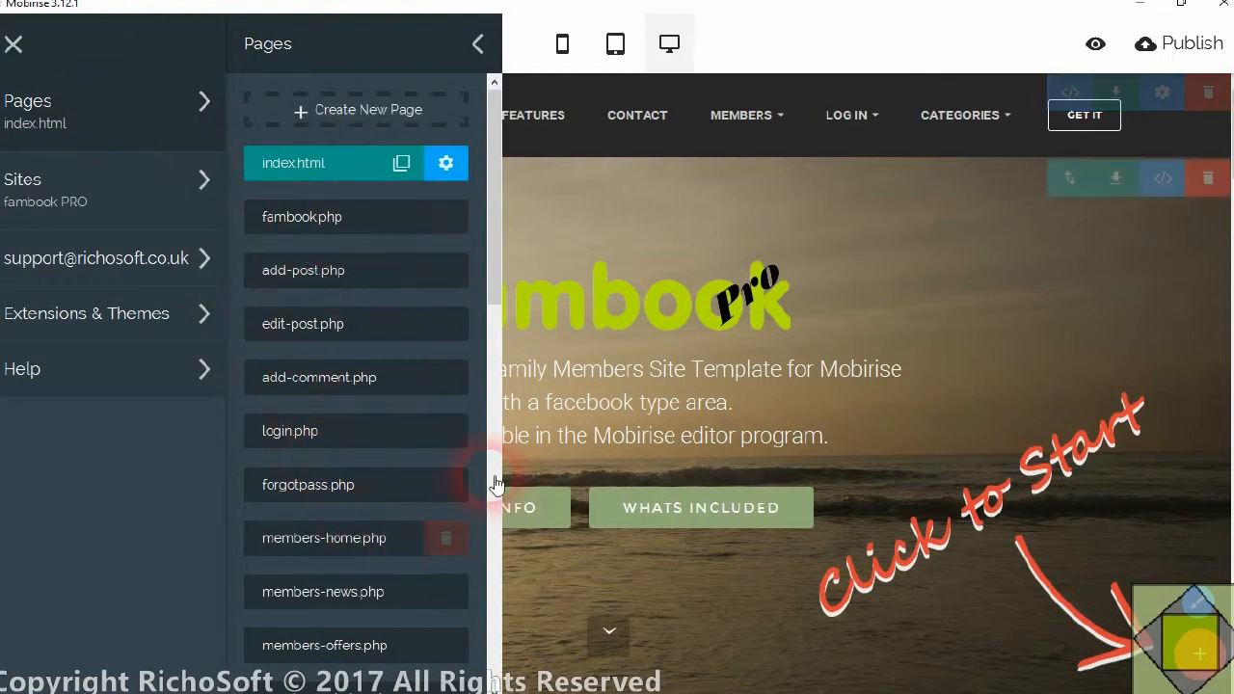
scroll(330, 472, "down", 3)
scroll(330, 471, "down", 2)
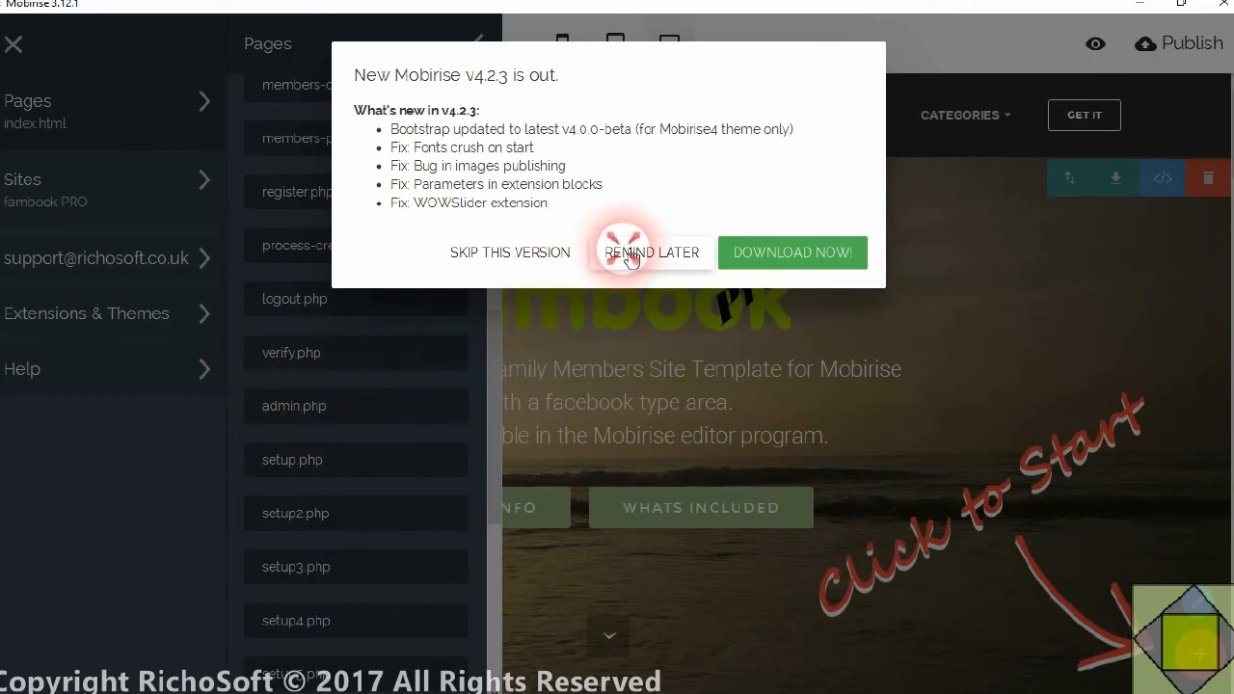
left_click(613, 255)
left_click(299, 407)
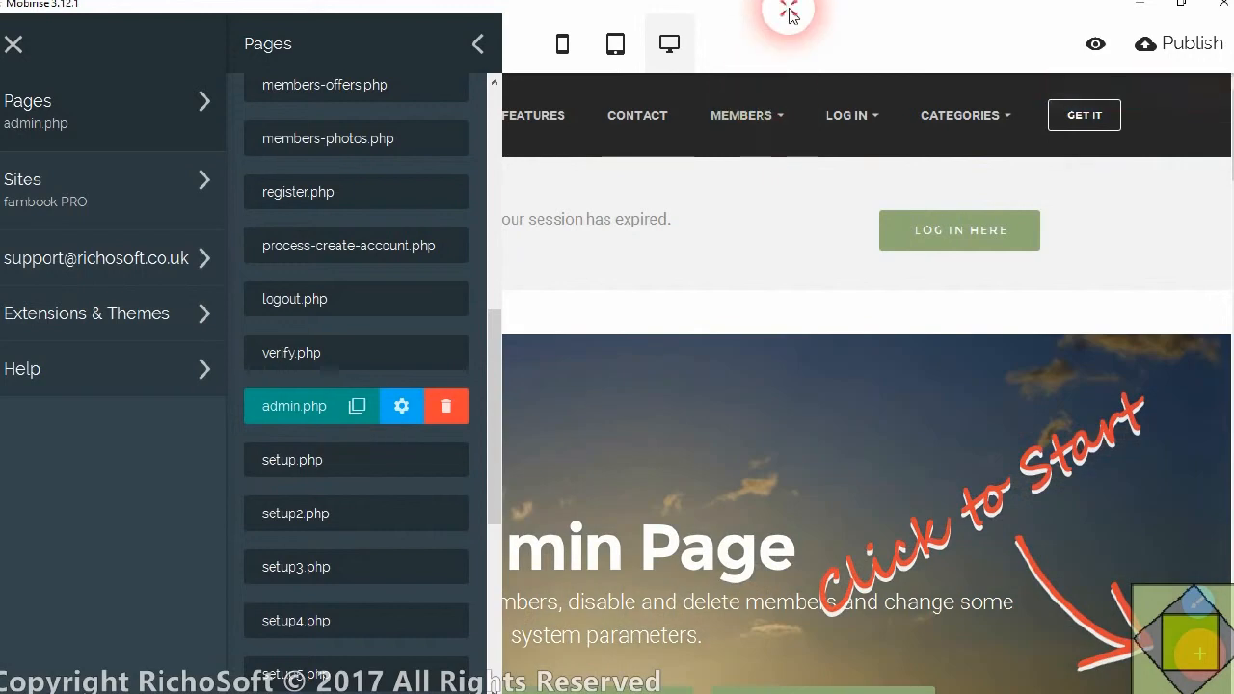
scroll(714, 207, "down", 1)
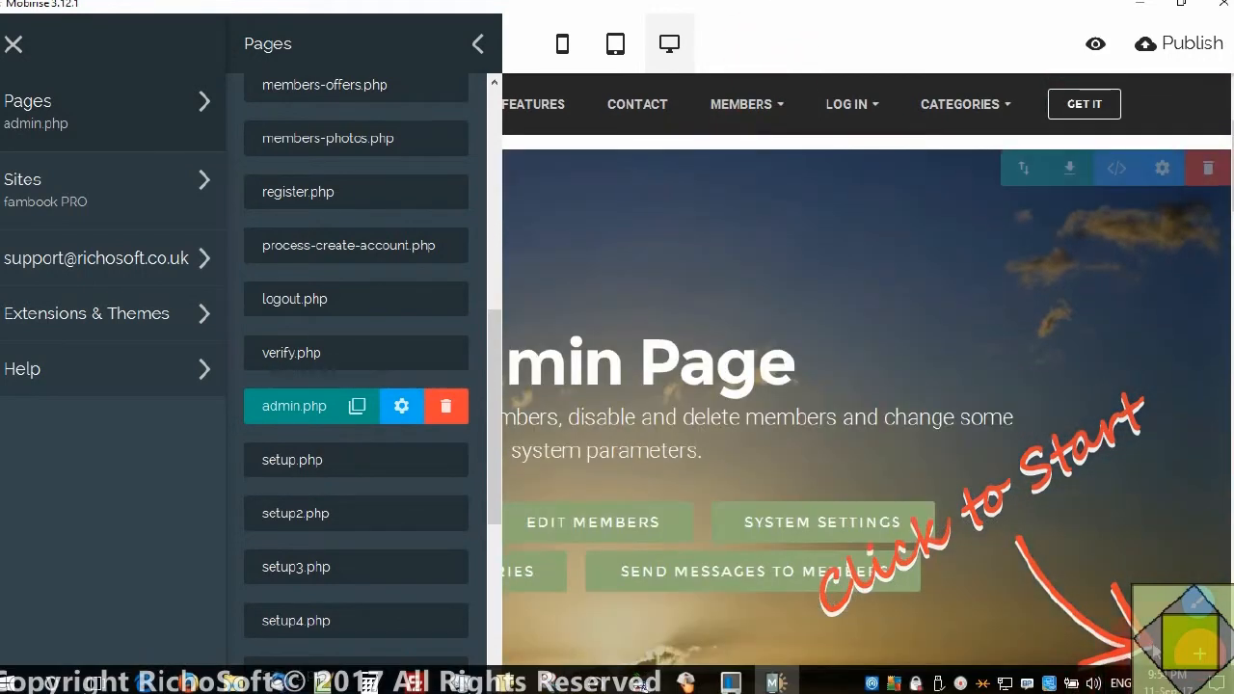
left_click(1198, 655)
left_click(862, 49)
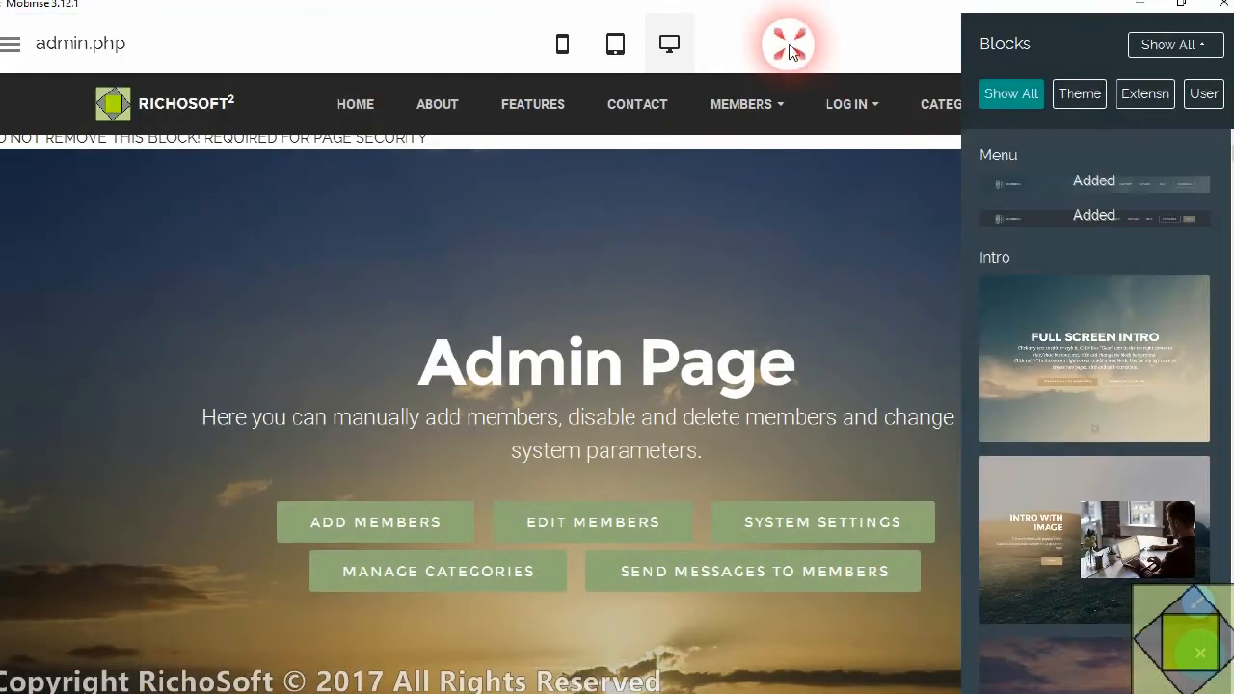
Insert the RichoSoft Squared ADD New File upload block between the members list frame and the System Settings section
scroll(665, 159, "down", 2)
scroll(645, 207, "down", 10)
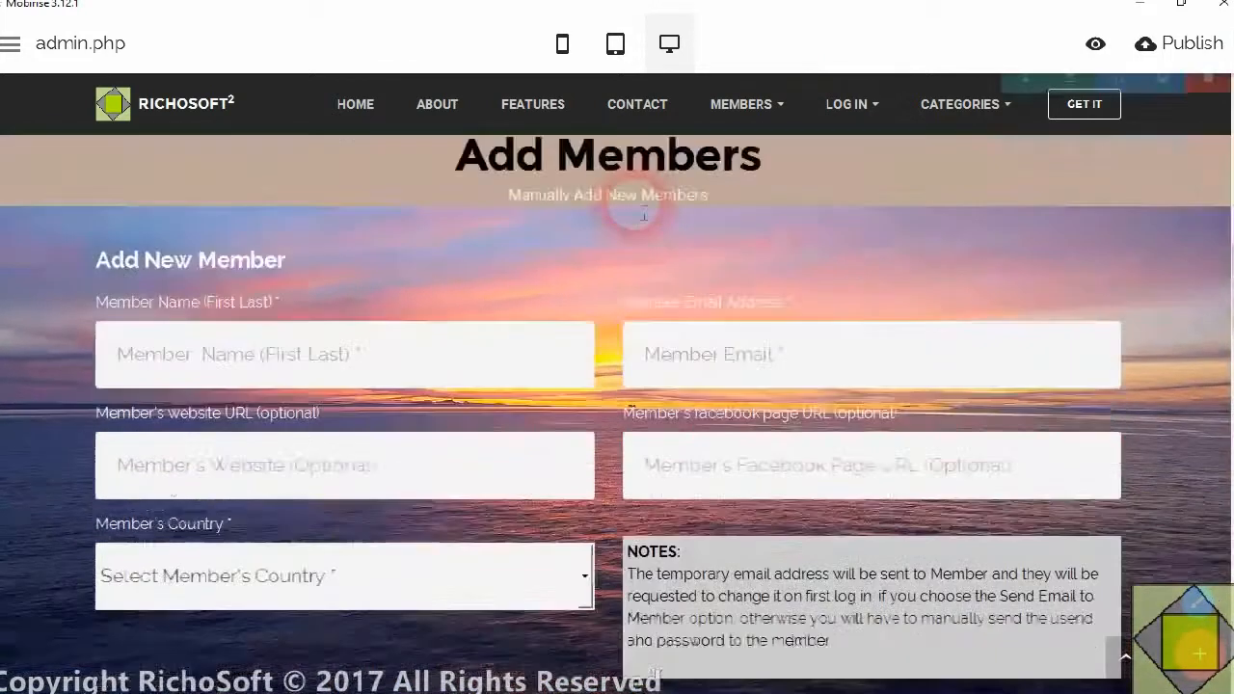
scroll(643, 201, "down", 8)
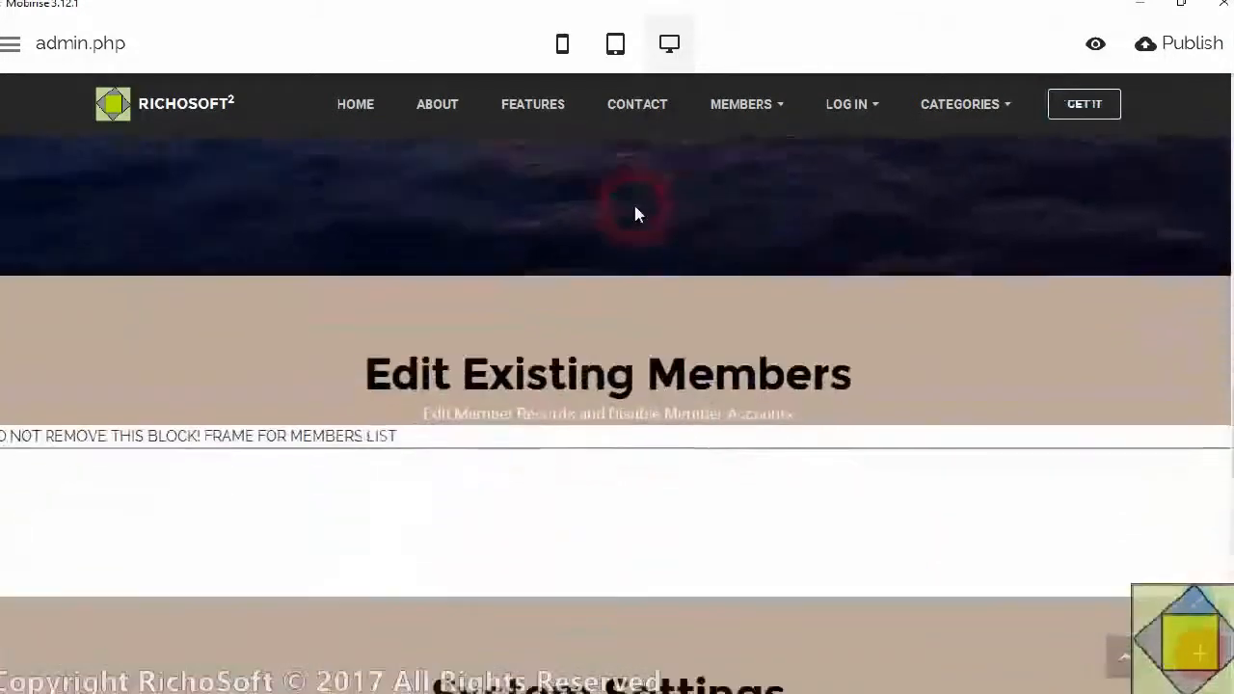
scroll(669, 209, "up", 3)
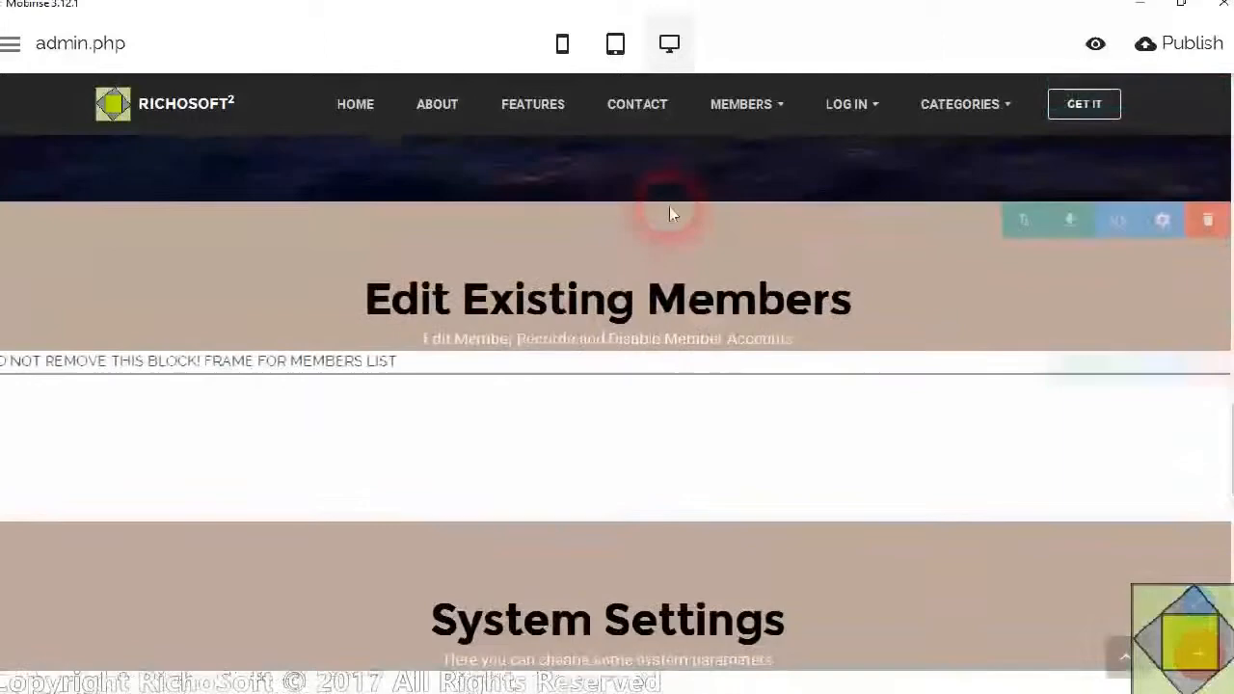
scroll(665, 289, "down", 1)
scroll(661, 354, "down", 1)
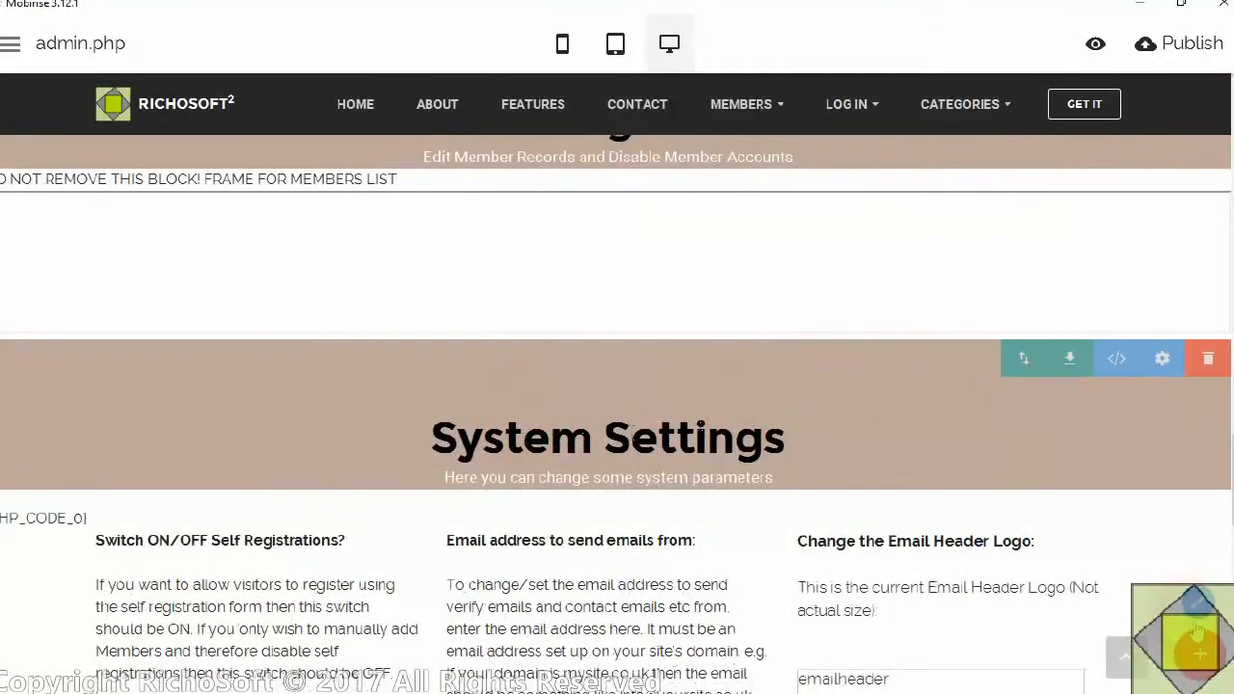
left_click(1201, 656)
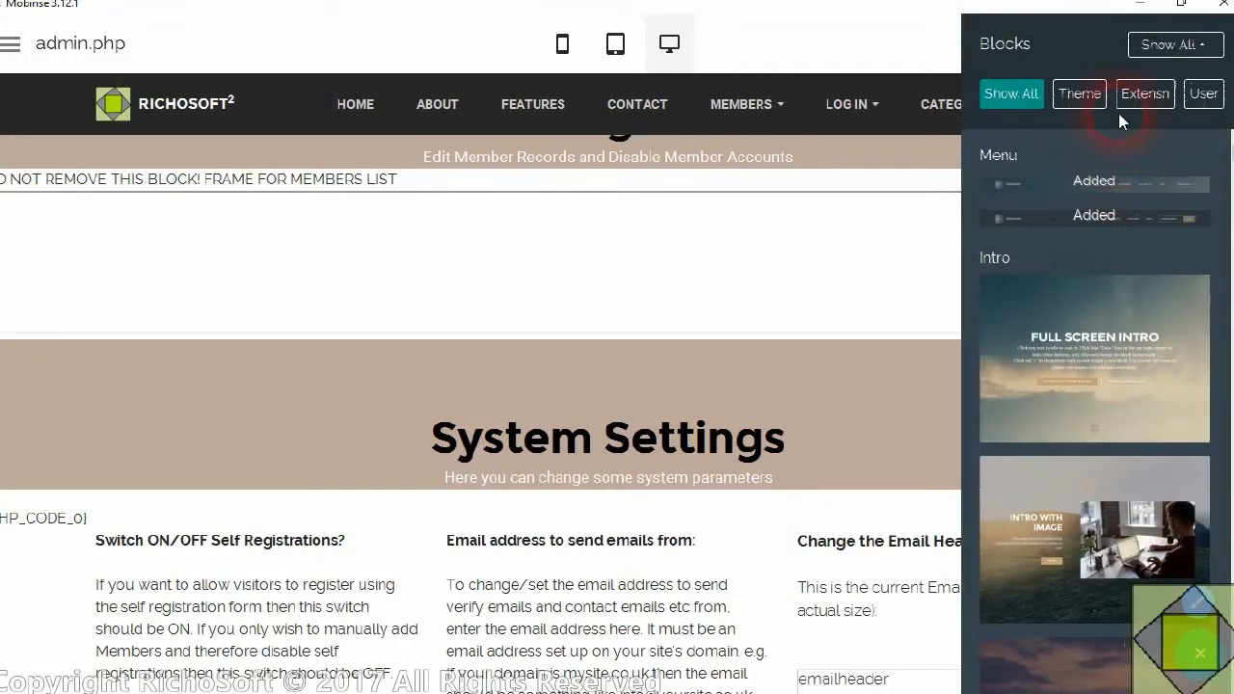
left_click(1146, 94)
left_click_drag(1229, 144, 1229, 675)
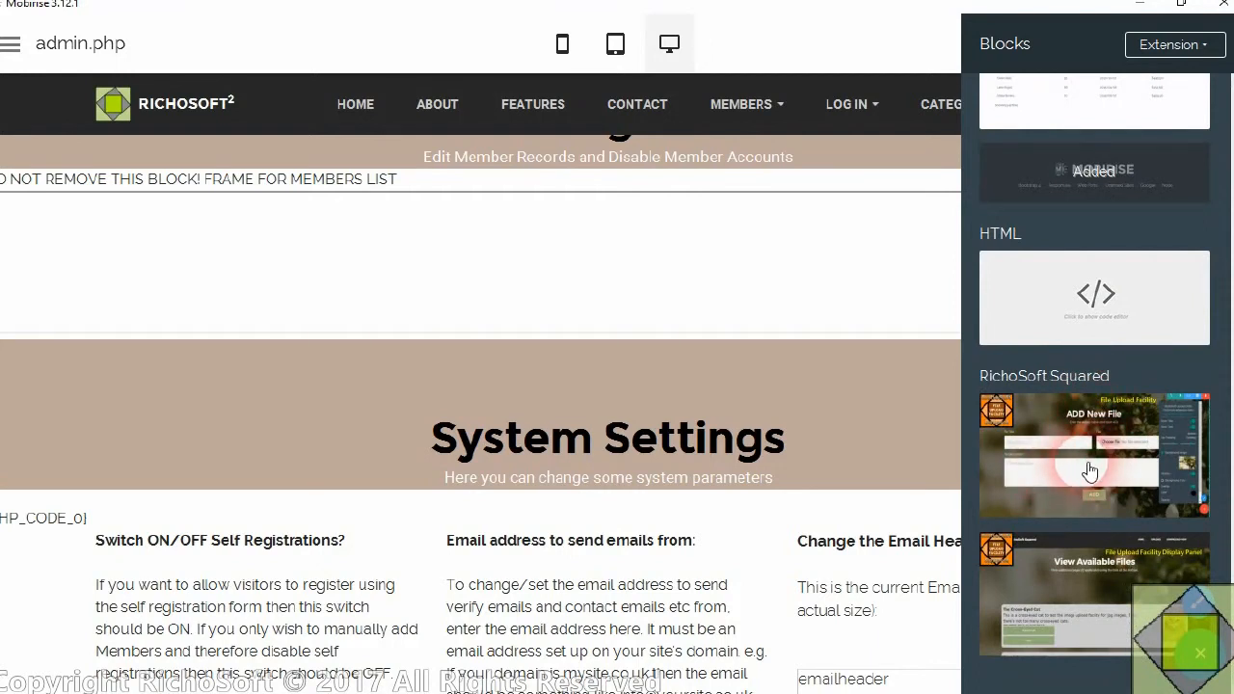
left_click_drag(1128, 439, 551, 358)
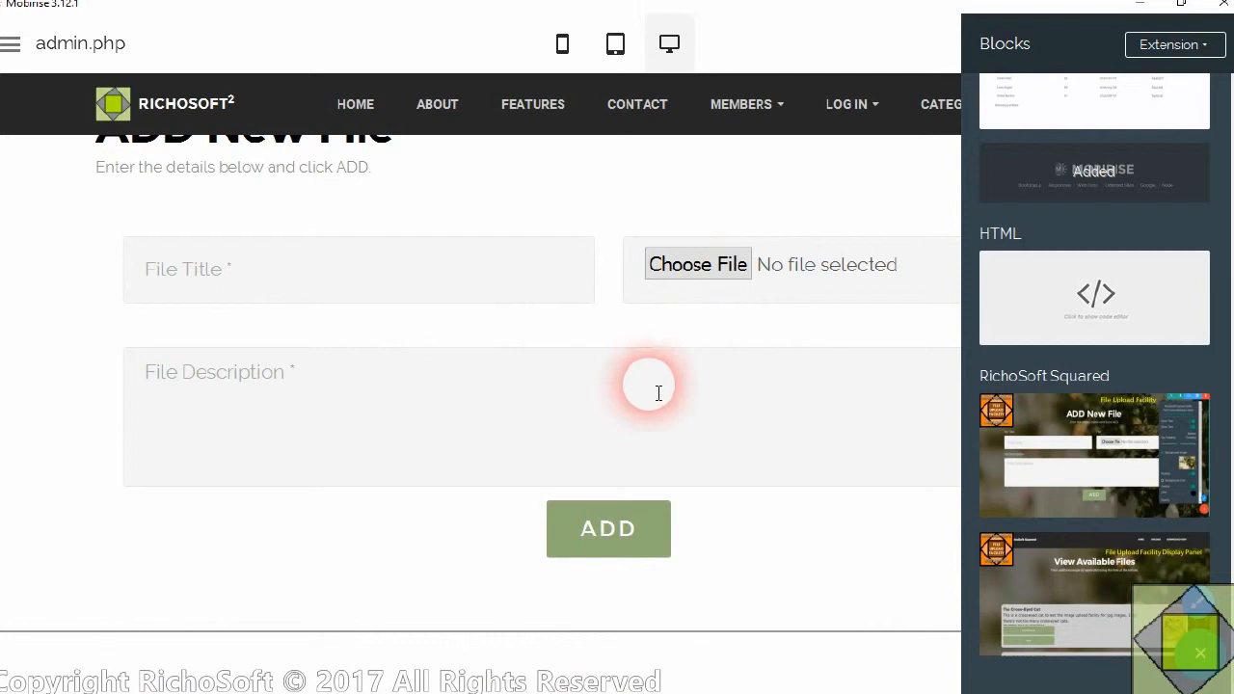
Close the block library and open the parameters of the ADD New File block
left_click(714, 184)
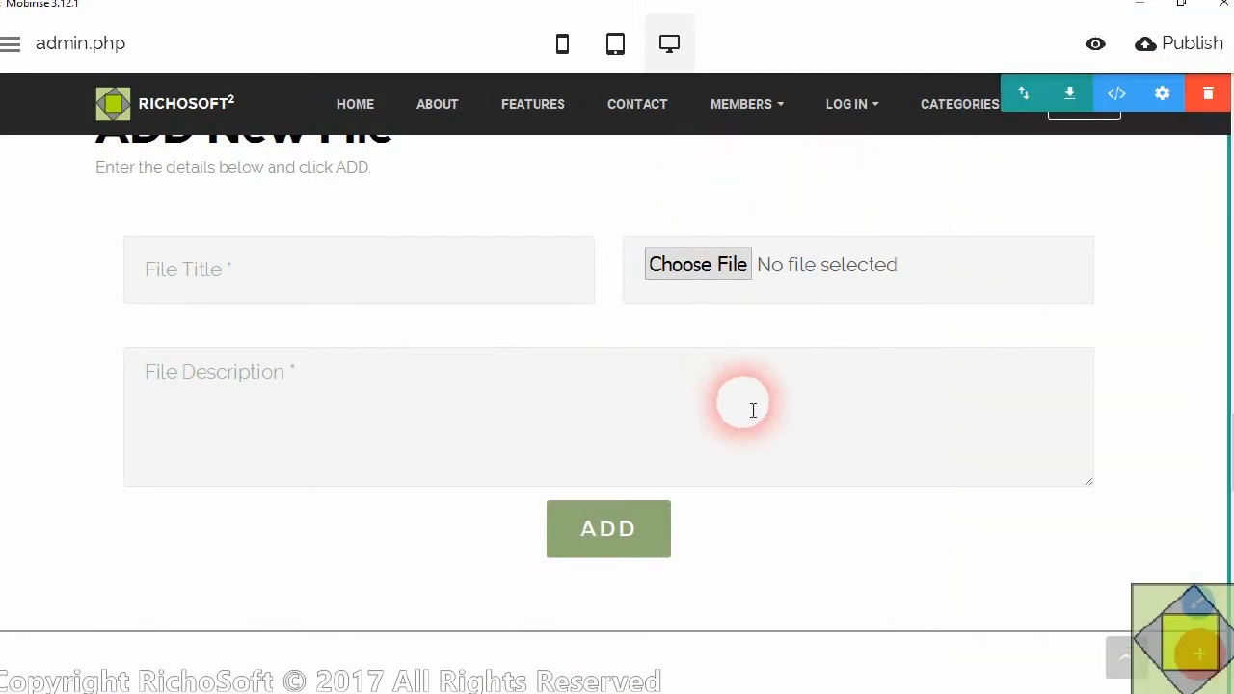
scroll(1185, 386, "up", 3)
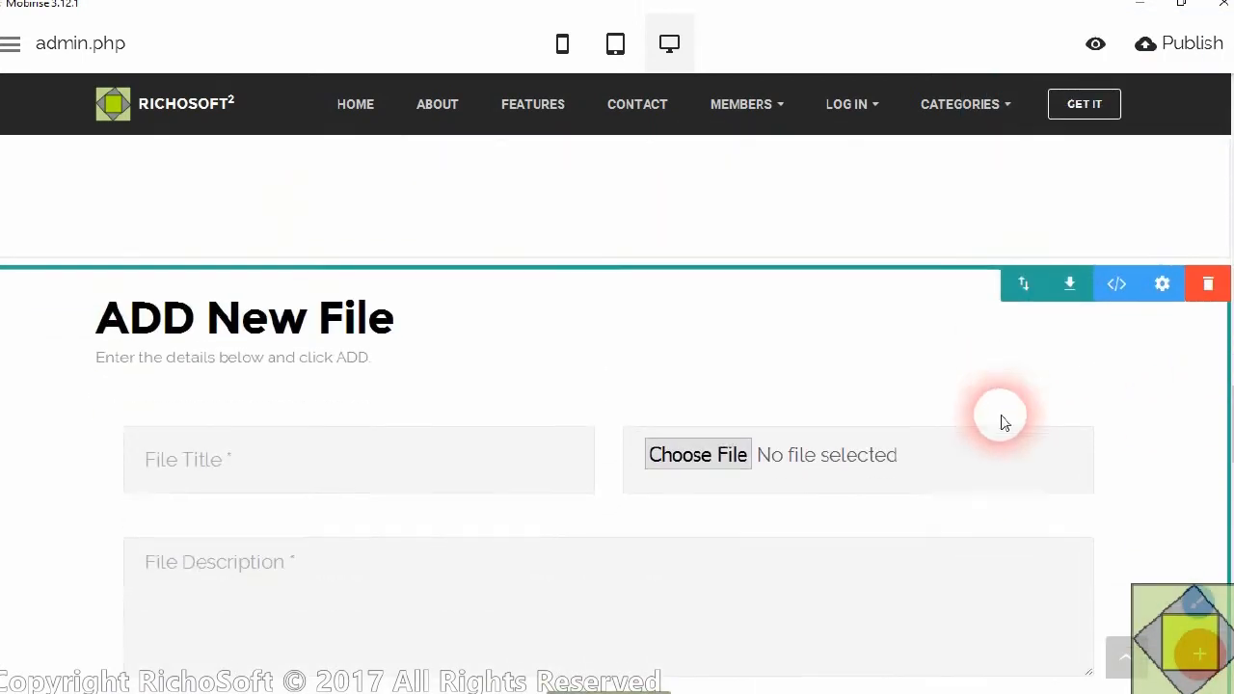
left_click(1175, 280)
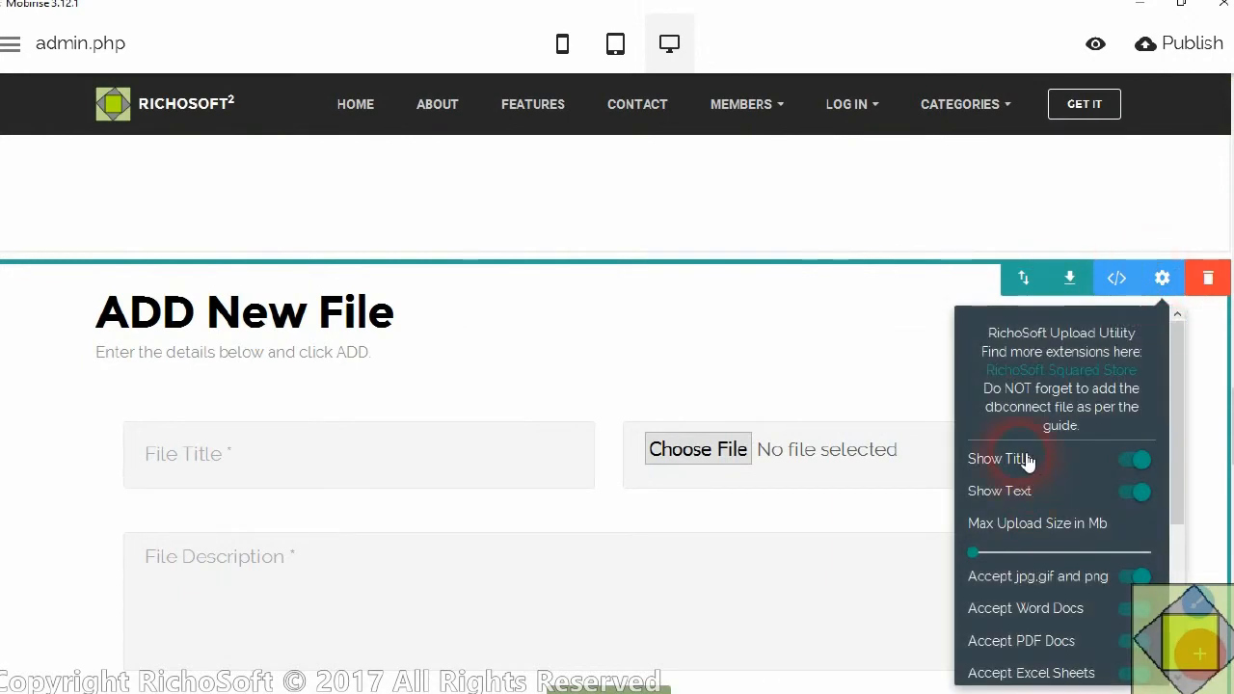
Try switching the block's title off and on again and moving the Max Upload Size slider
left_click(1132, 464)
left_click(1126, 462)
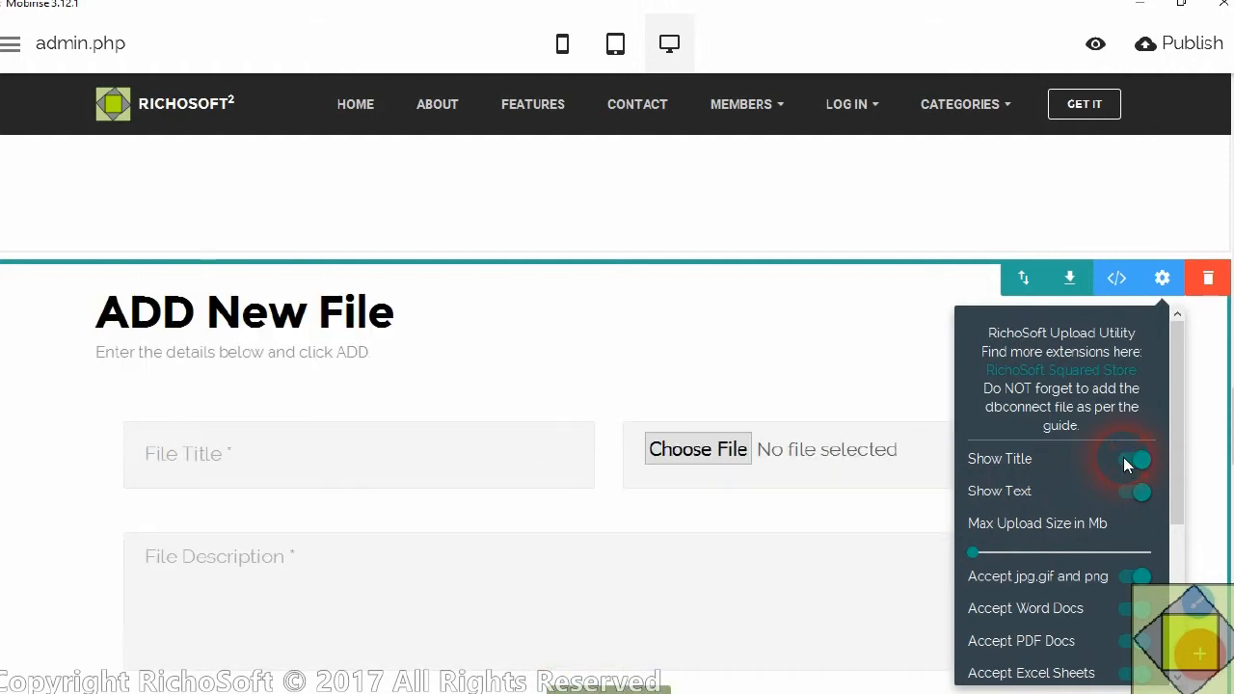
scroll(1123, 543, "down", 2)
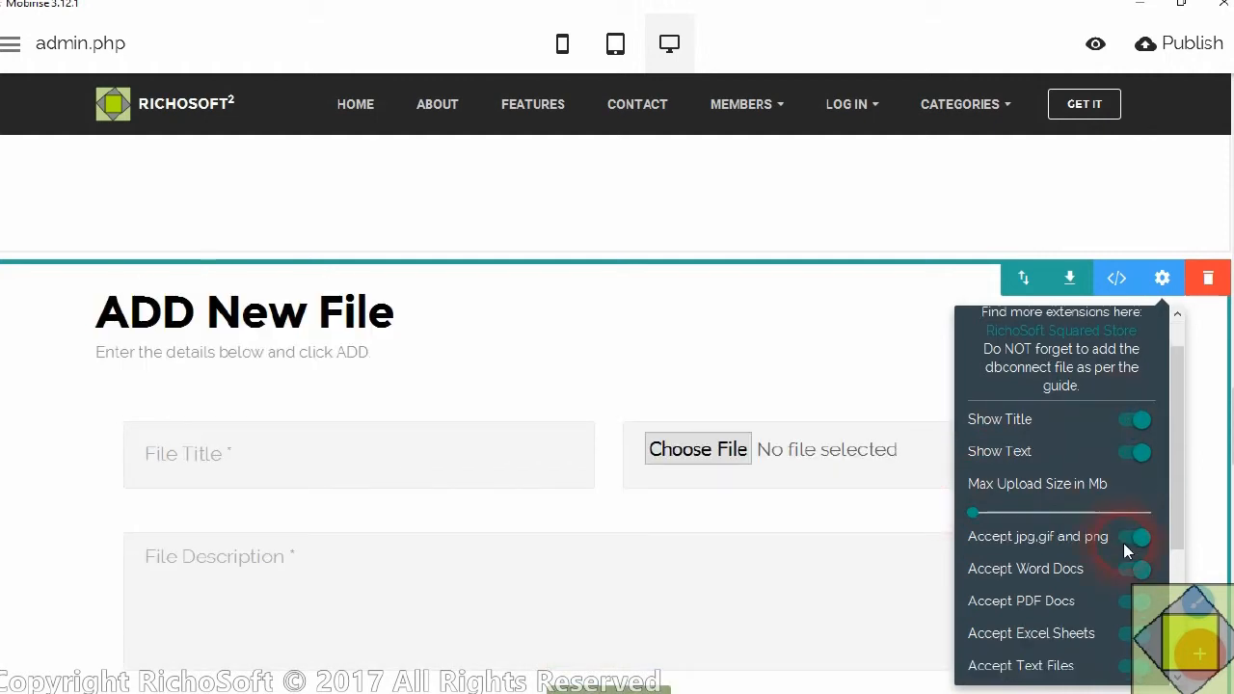
left_click_drag(974, 460, 929, 467)
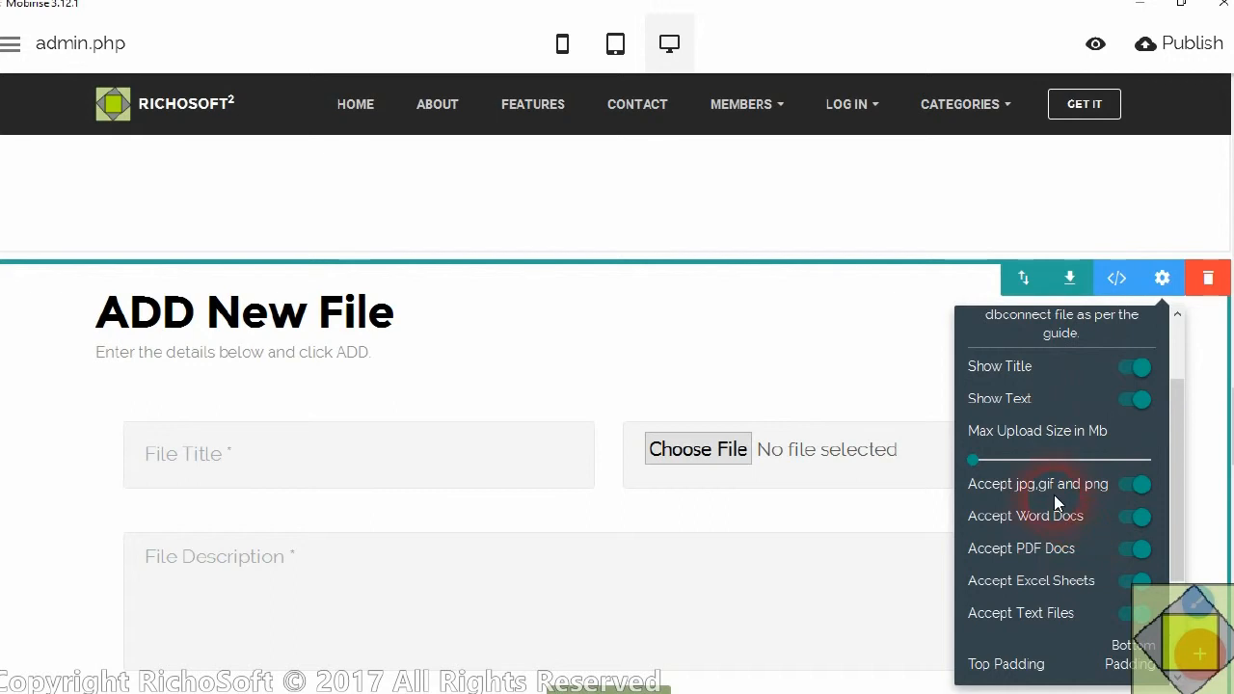
Stop the upload block from accepting Word docs, Excel sheets and text files, keeping images and PDF docs allowed
scroll(1036, 498, "down", 2)
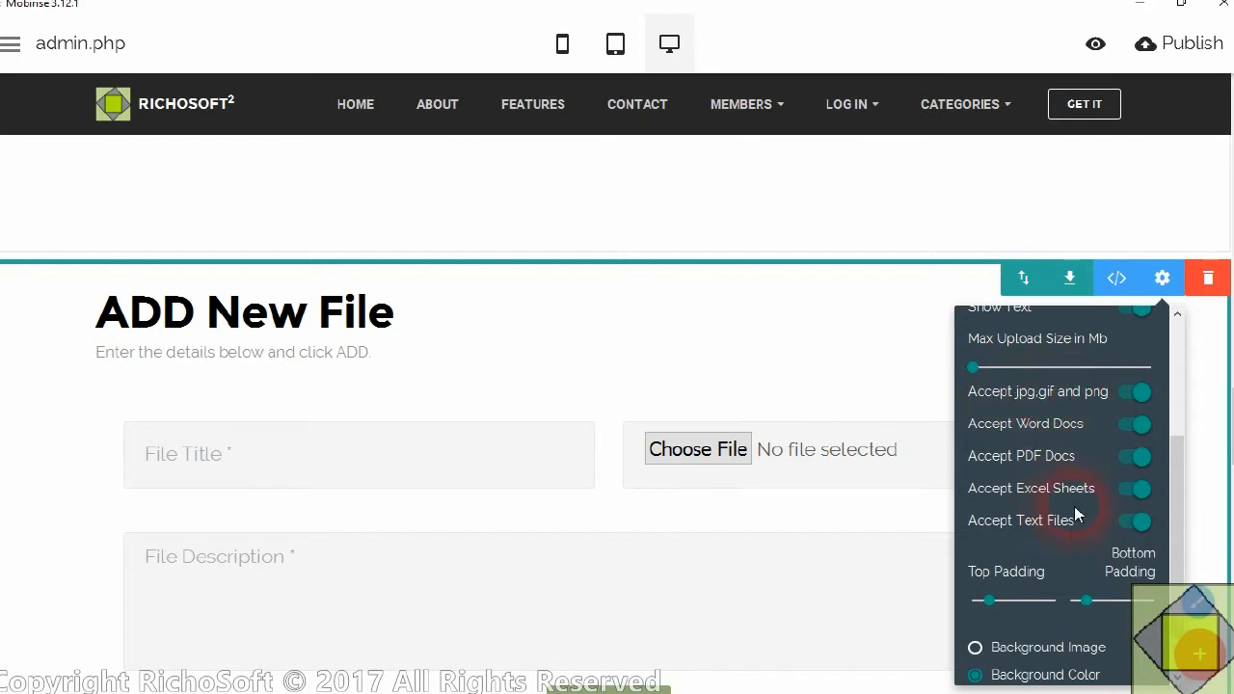
left_click(1137, 520)
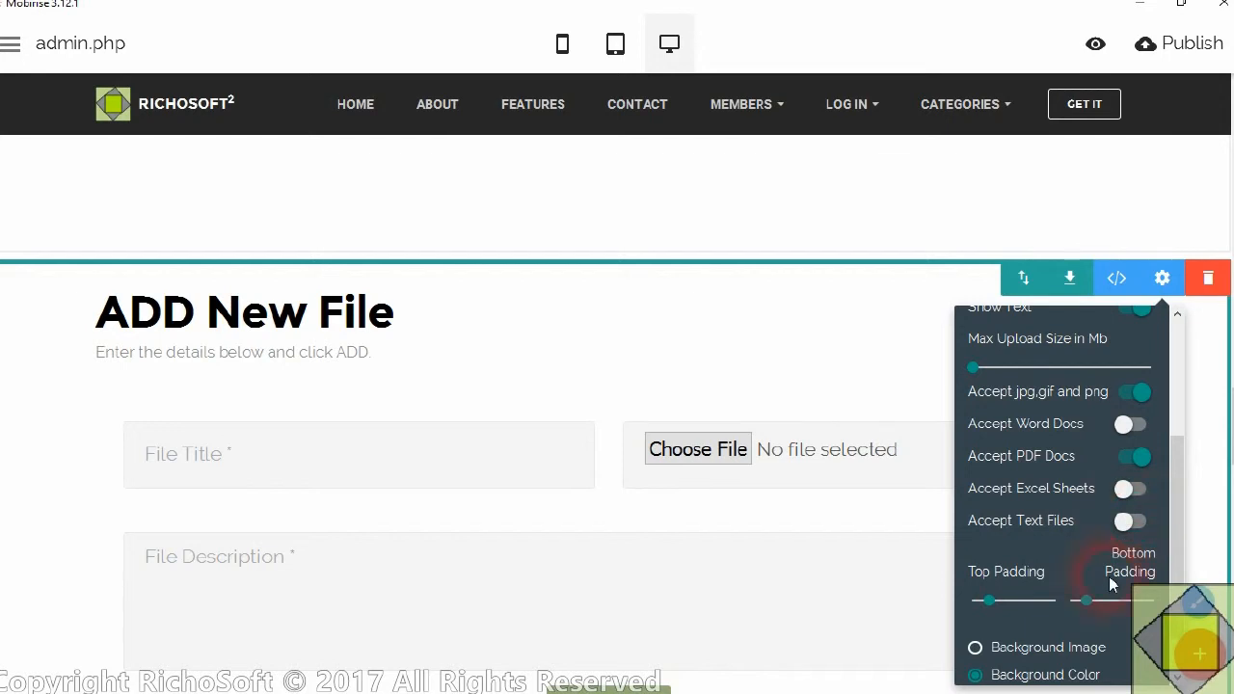
Increase the upload block's top and bottom padding and switch its background from colour to image
left_click_drag(1000, 607, 1013, 607)
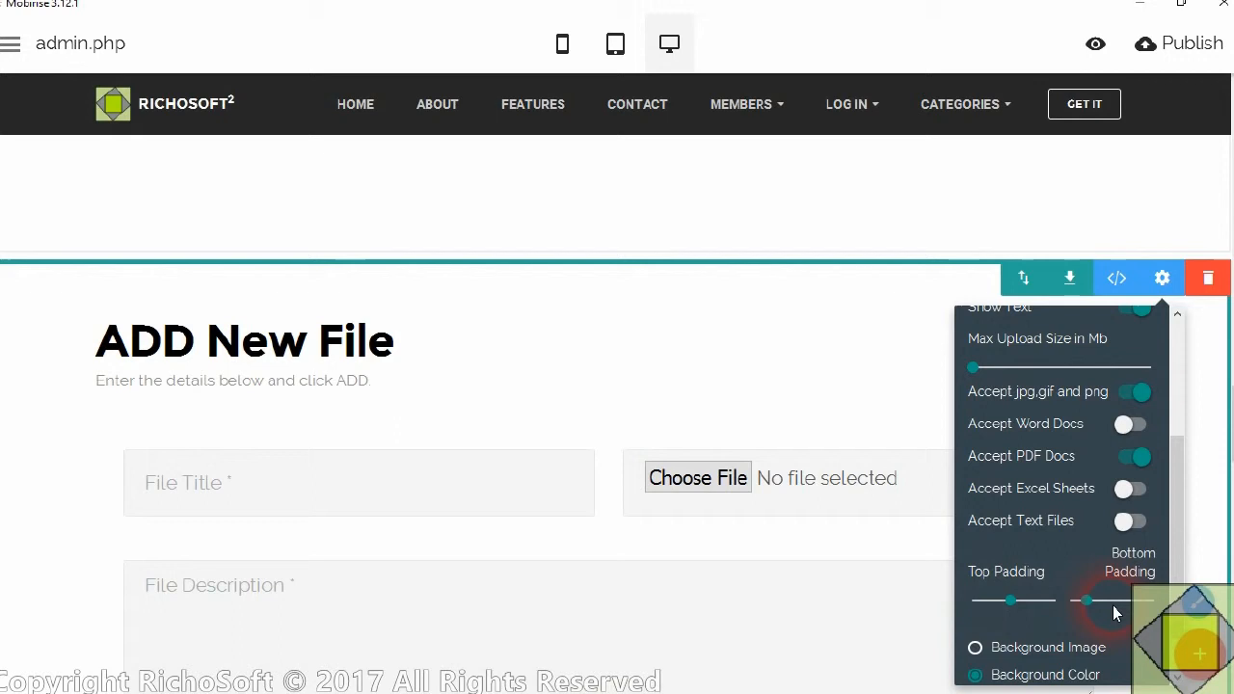
left_click_drag(1104, 607, 1117, 612)
scroll(1112, 561, "down", 1)
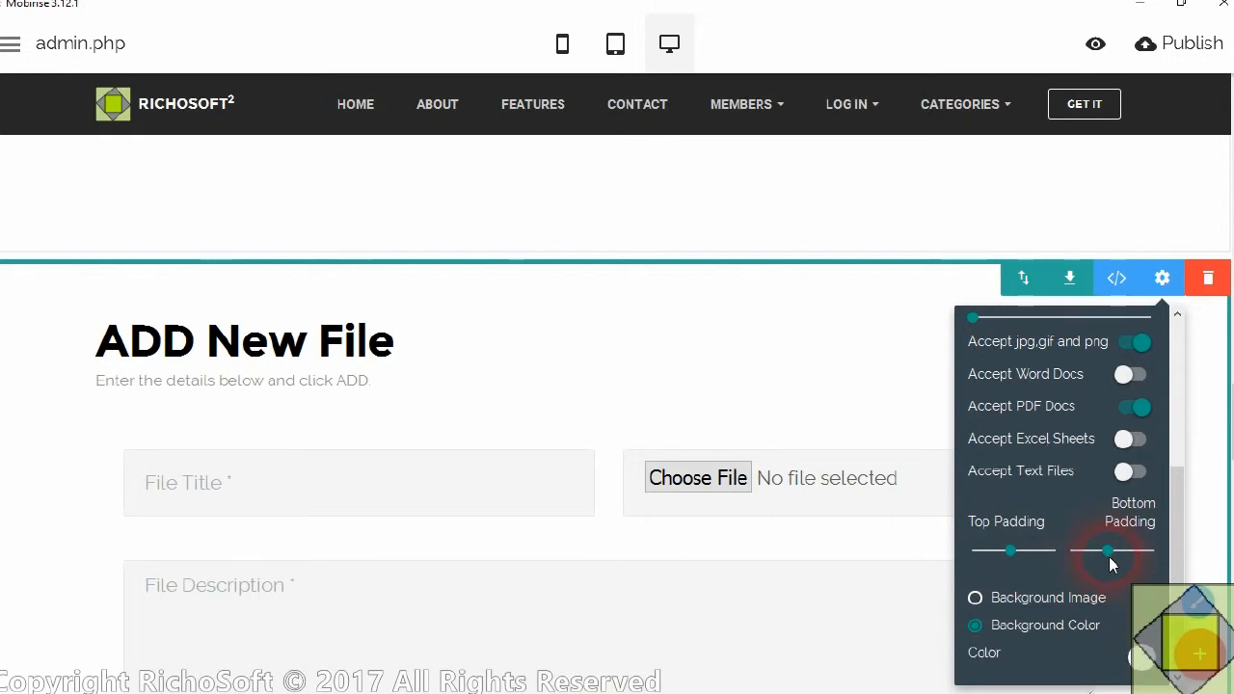
left_click(976, 599)
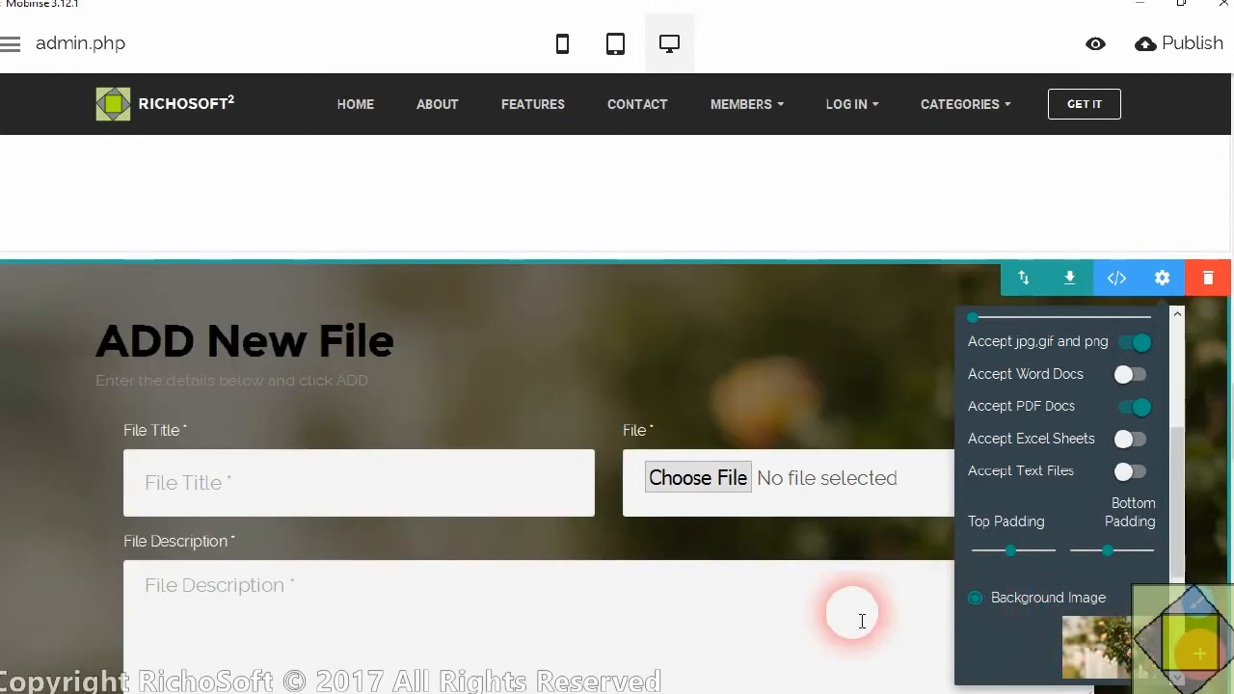
Turn on parallax for the upload block's background image
scroll(1124, 622, "down", 2)
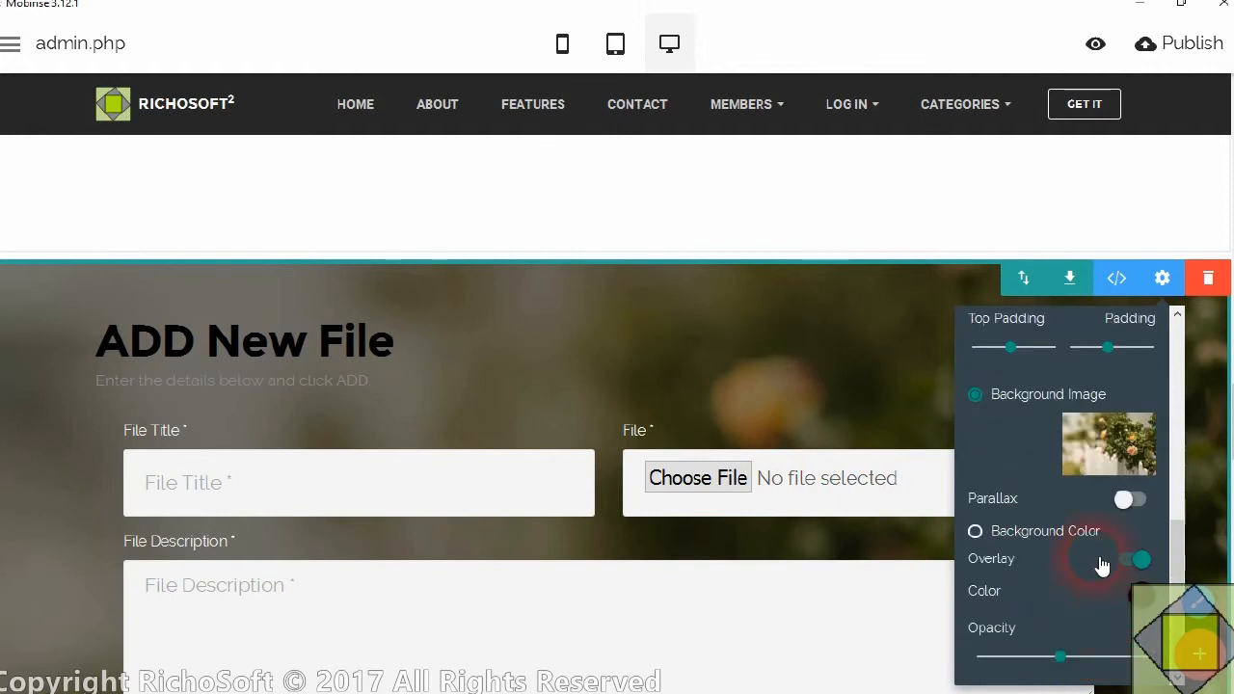
left_click(1148, 505)
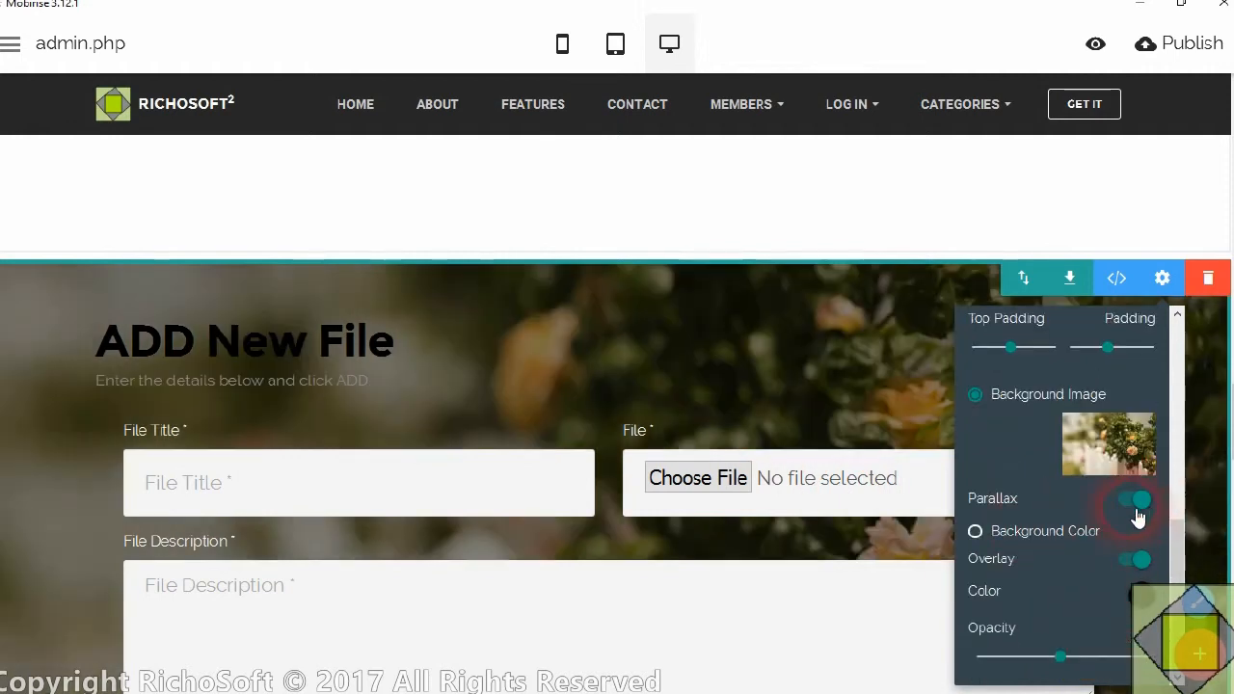
Colour the block's ADD New File title white and centre it
left_click(287, 343)
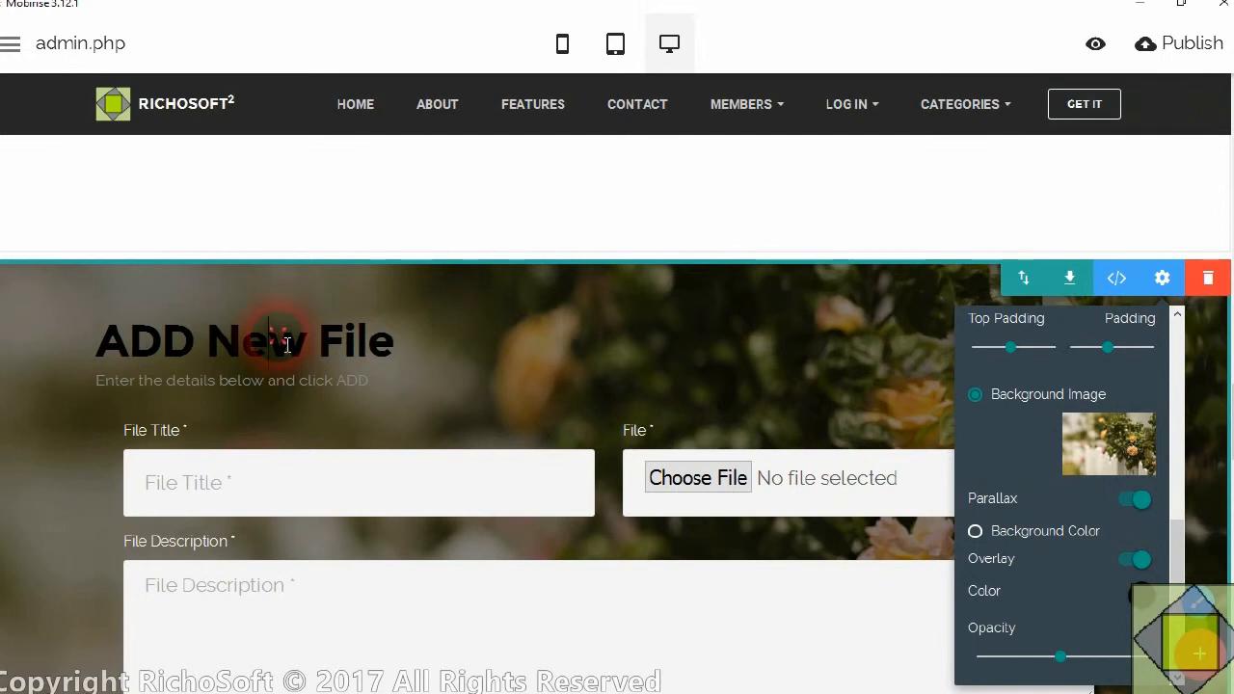
left_click(615, 298)
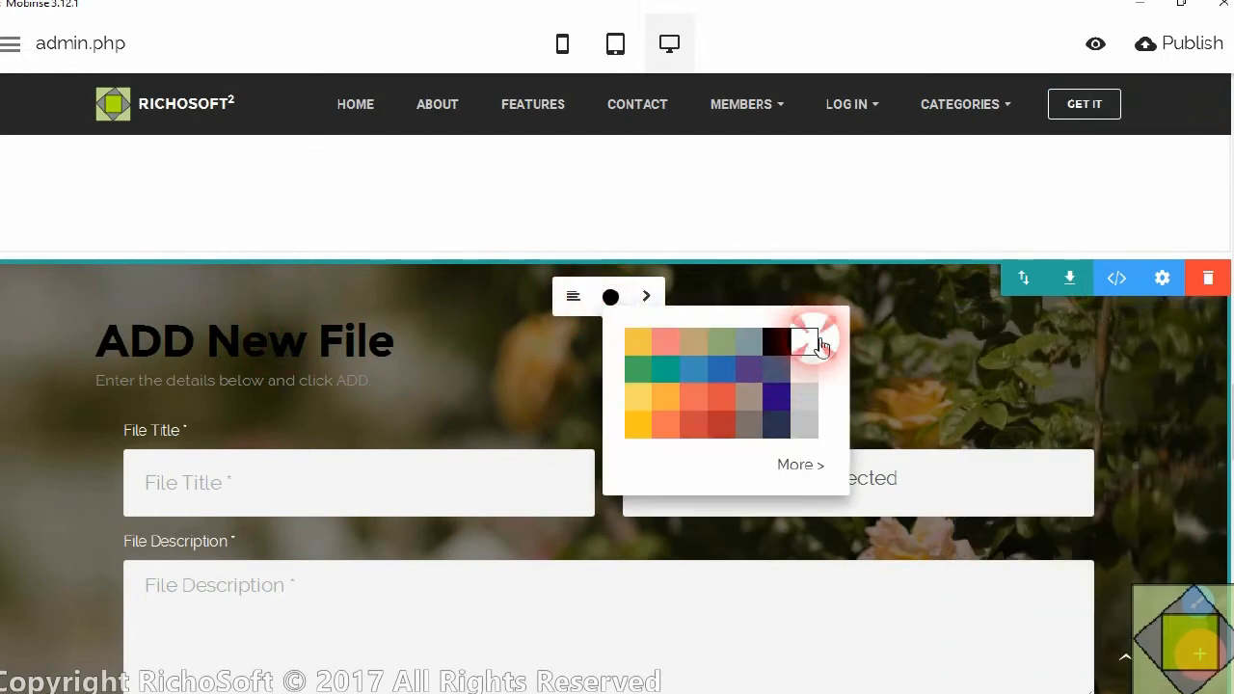
left_click(819, 346)
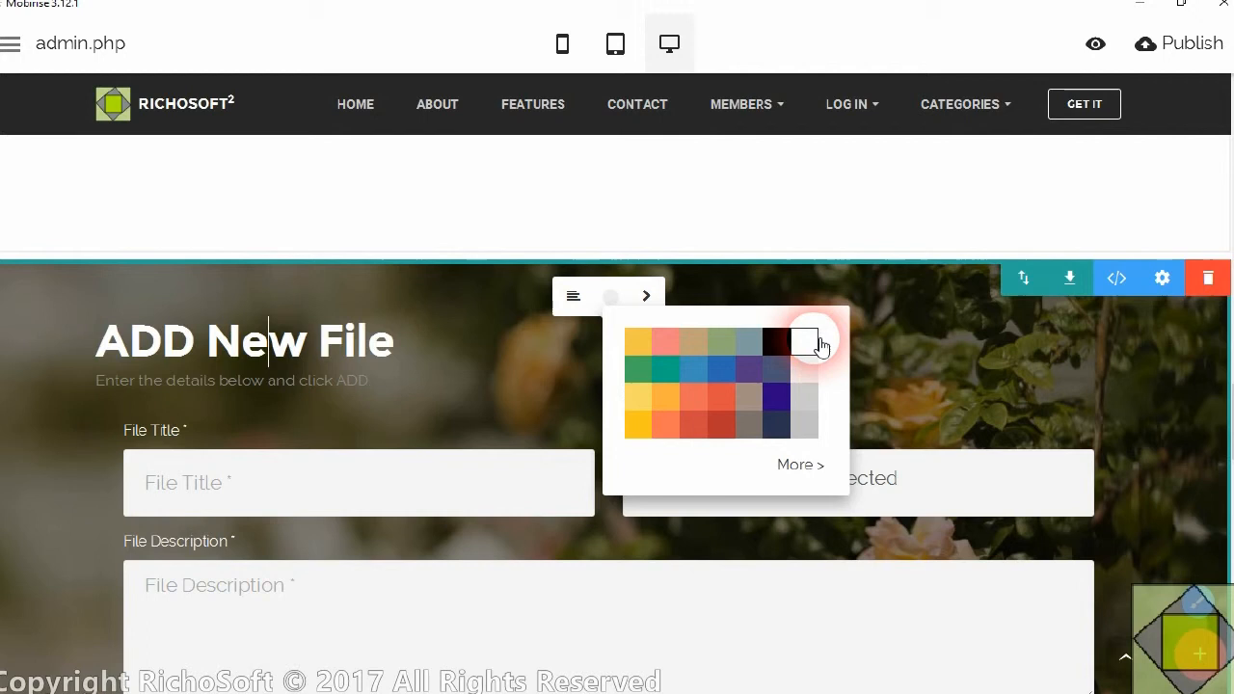
left_click(574, 300)
Colour the subtitle "Enter the details below and click ADD." white and centre it
left_click(344, 382)
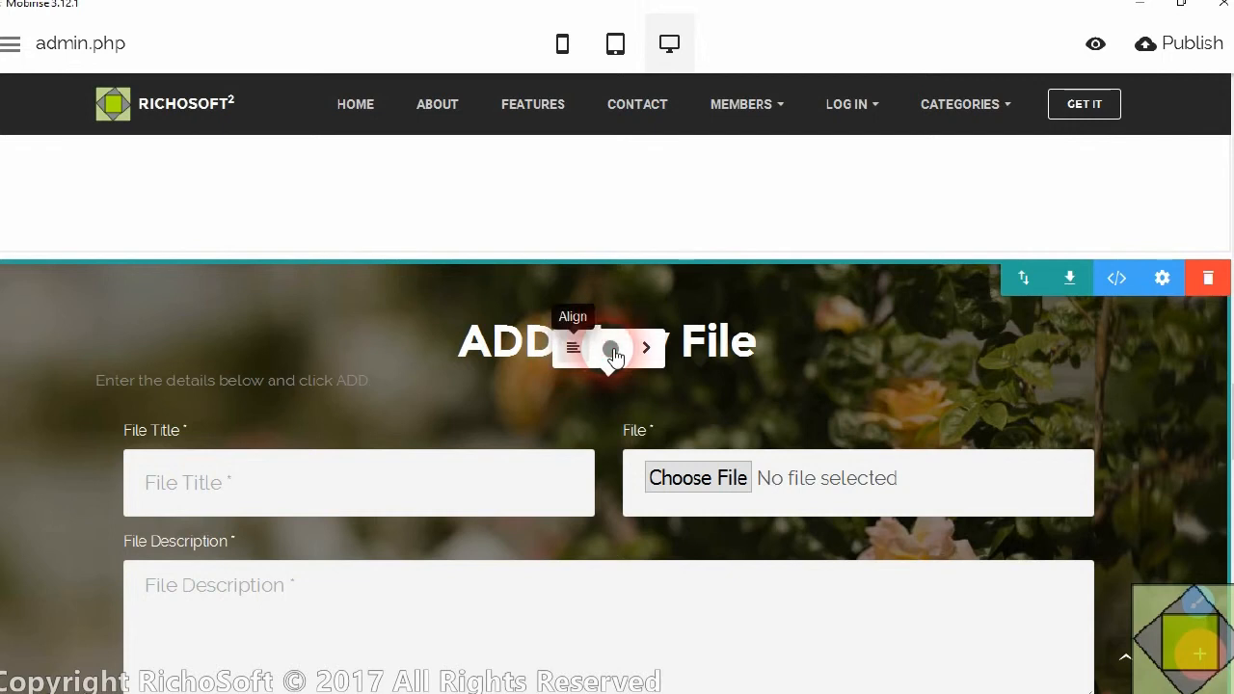
left_click(613, 351)
left_click(813, 399)
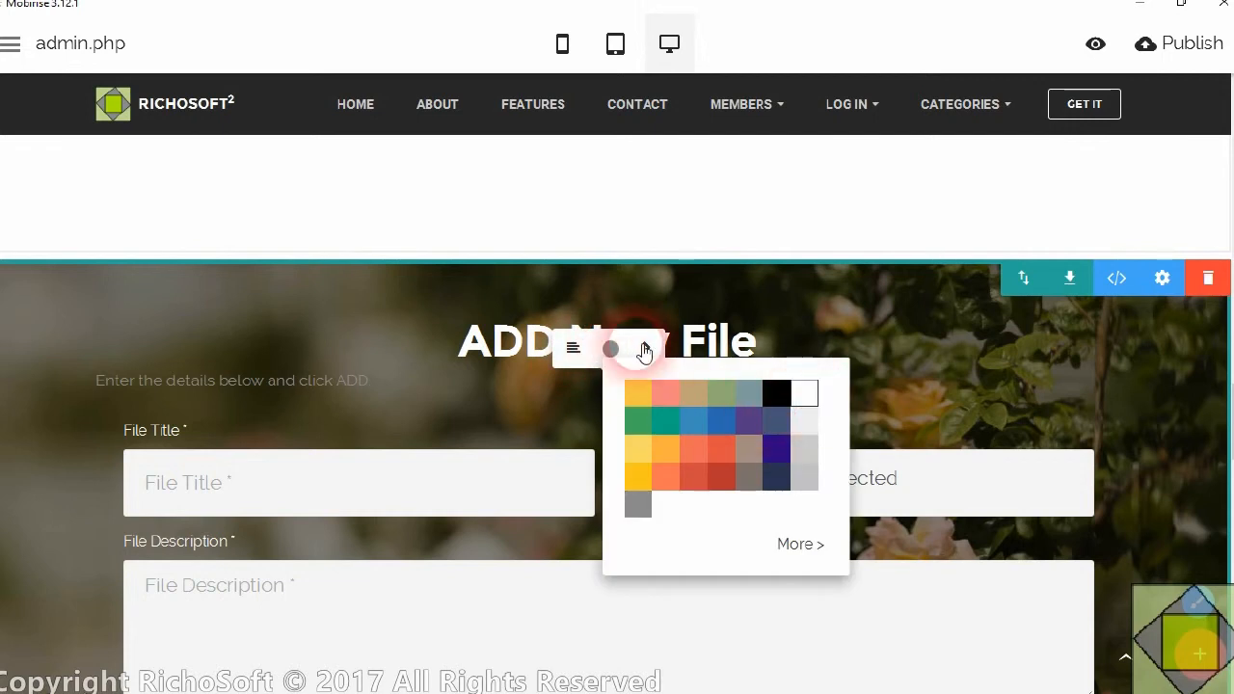
left_click(575, 347)
left_click(872, 338)
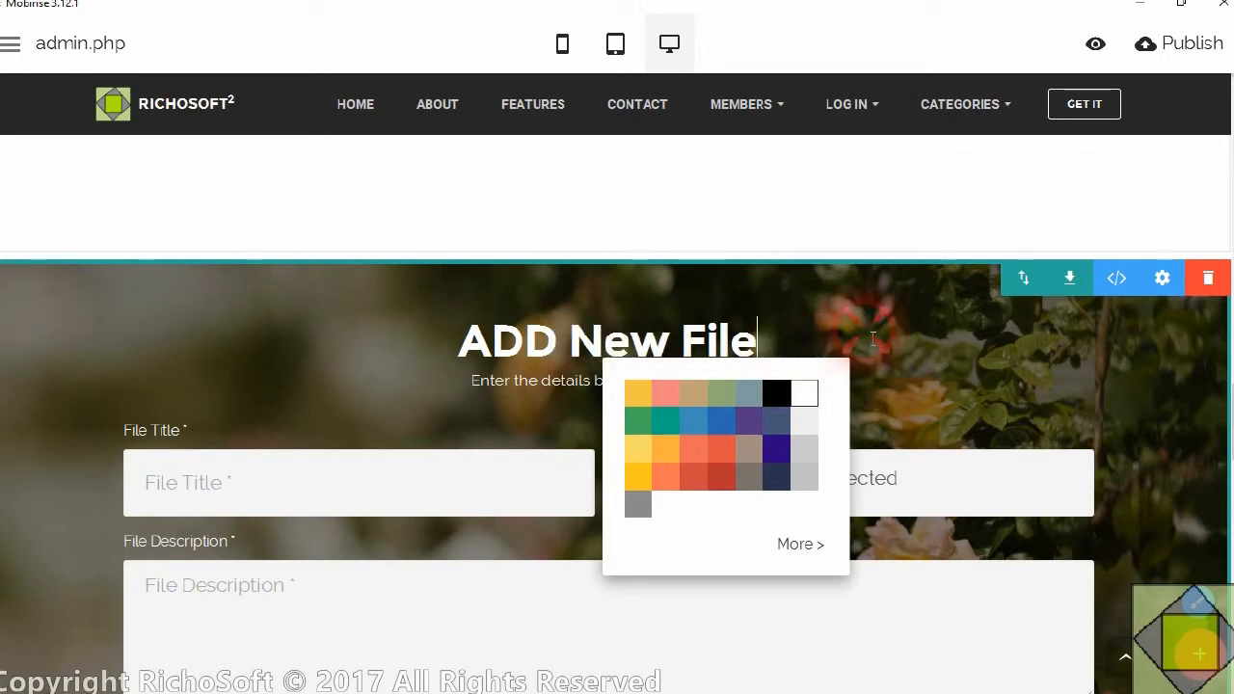
Add a second line to the block's subtitle reading "Only Image and PDF files allowed up to 2MB"
left_click(589, 400)
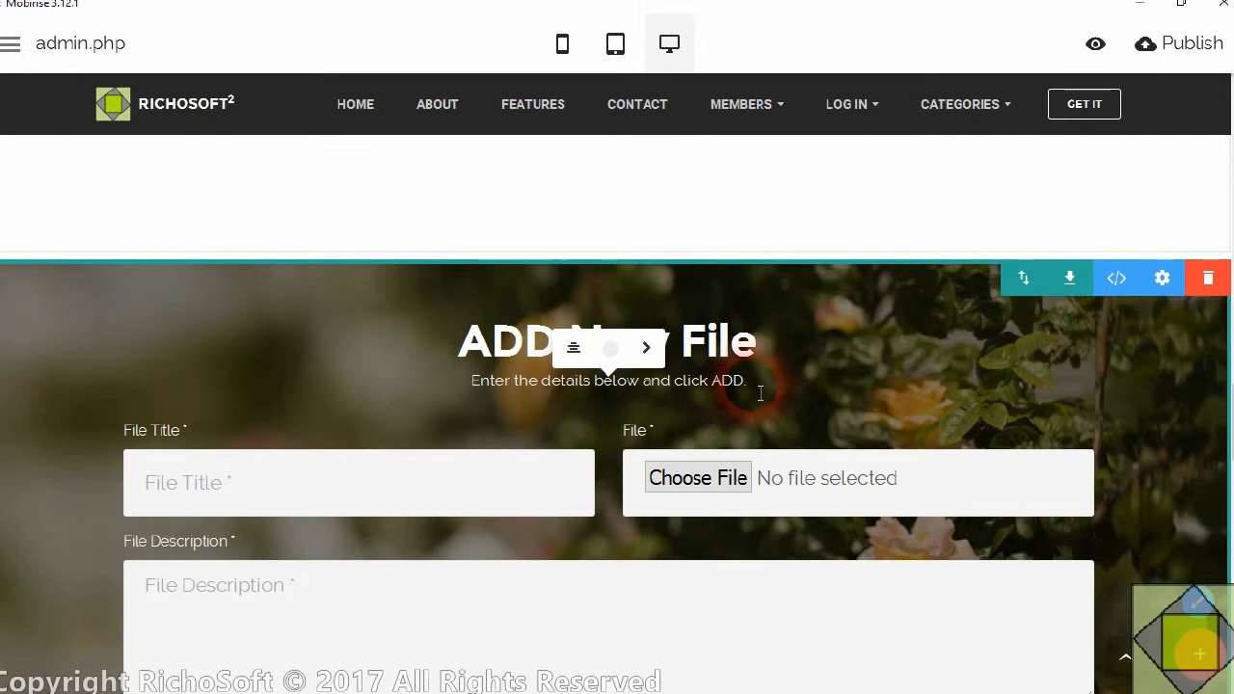
key("Return")
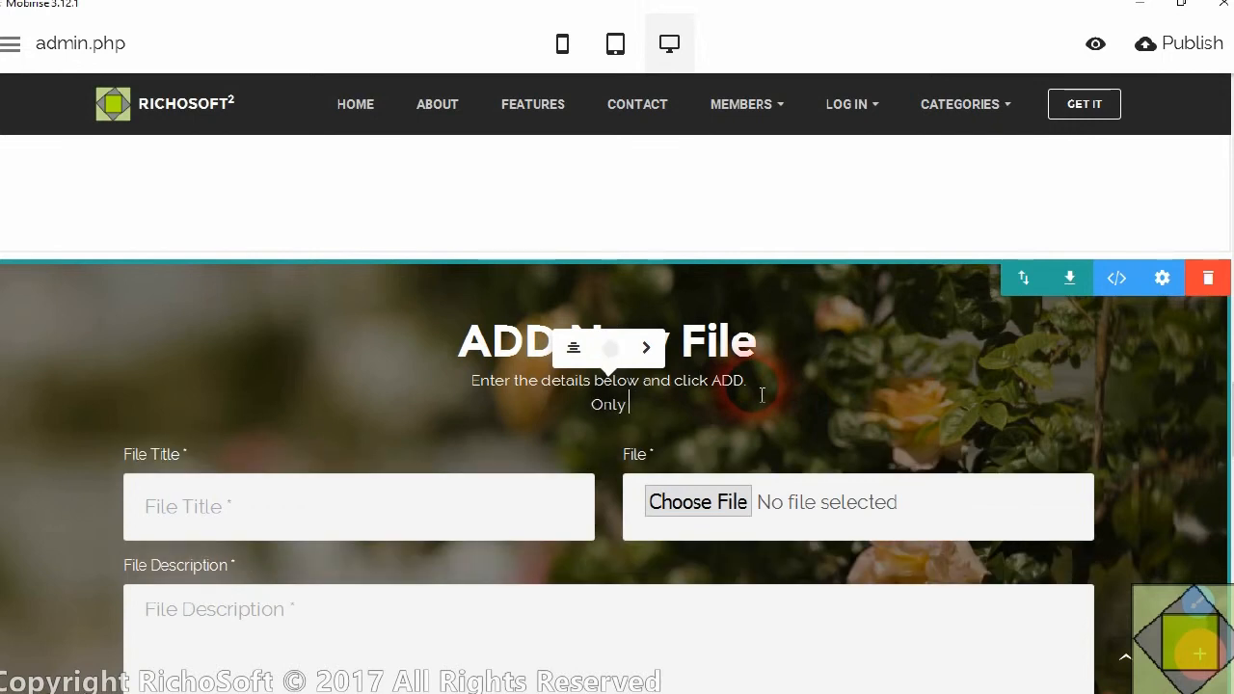
type("Only Image and PDF")
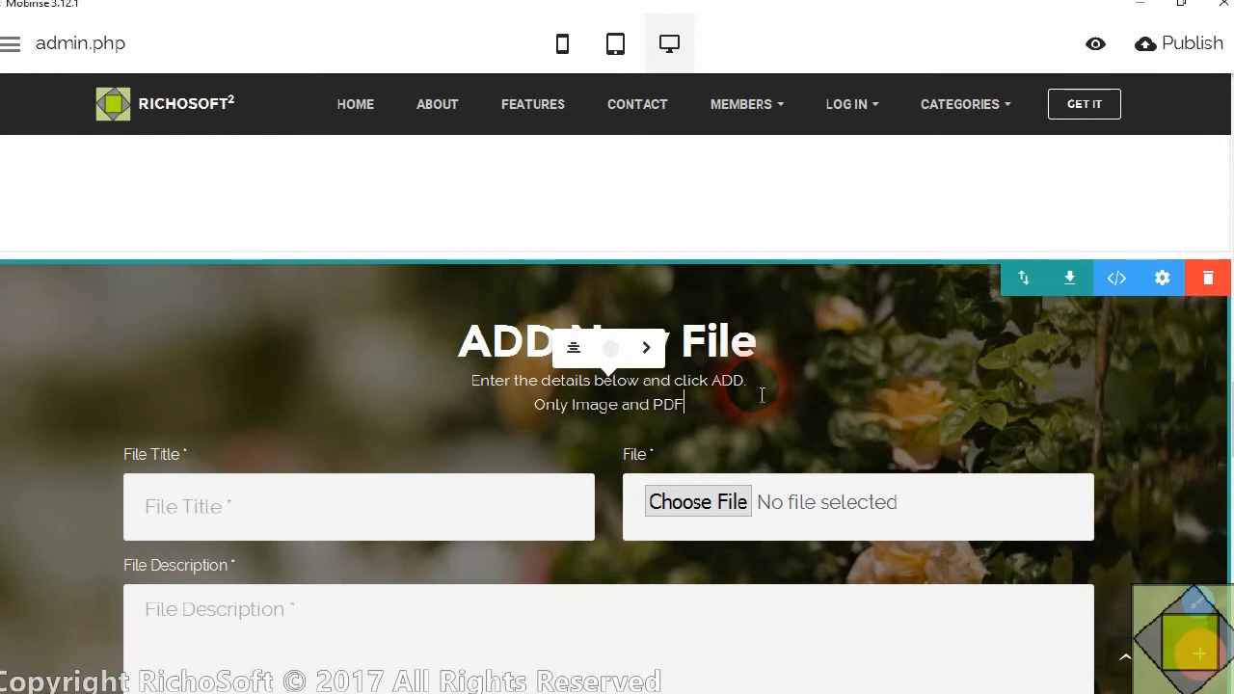
type(" files aa")
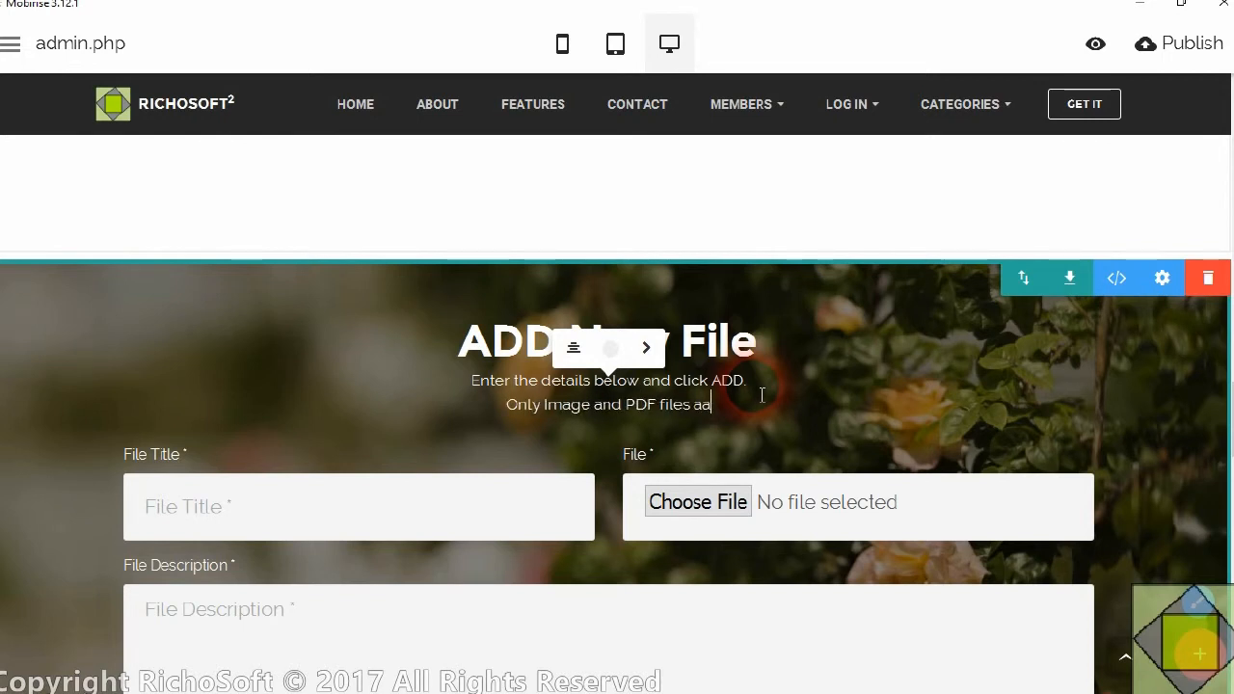
type("lowesd")
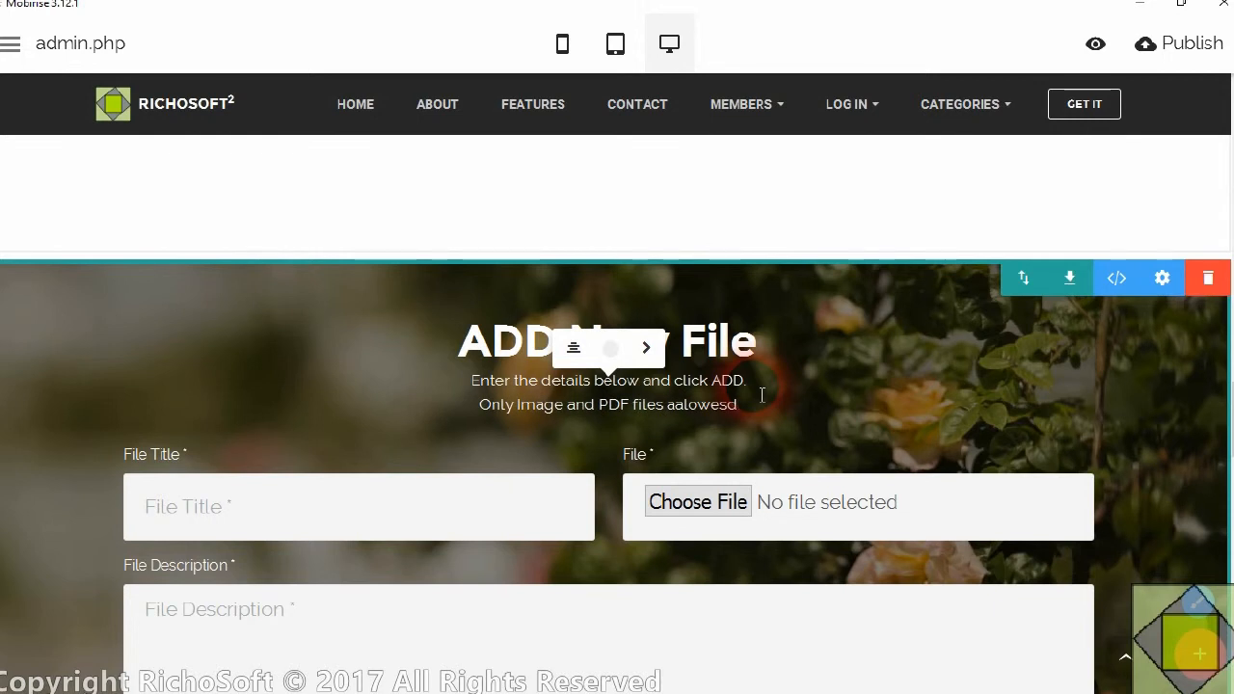
key("Left")
key("BackSpace")
key("Left")
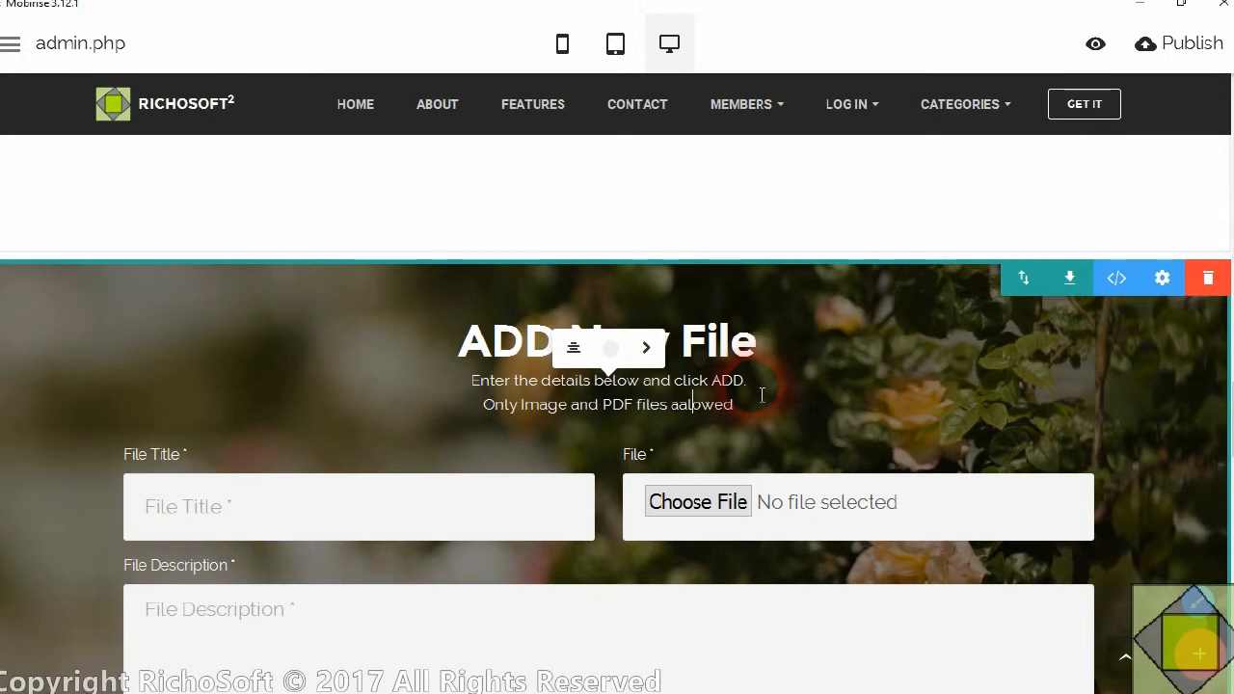
key("BackSpace")
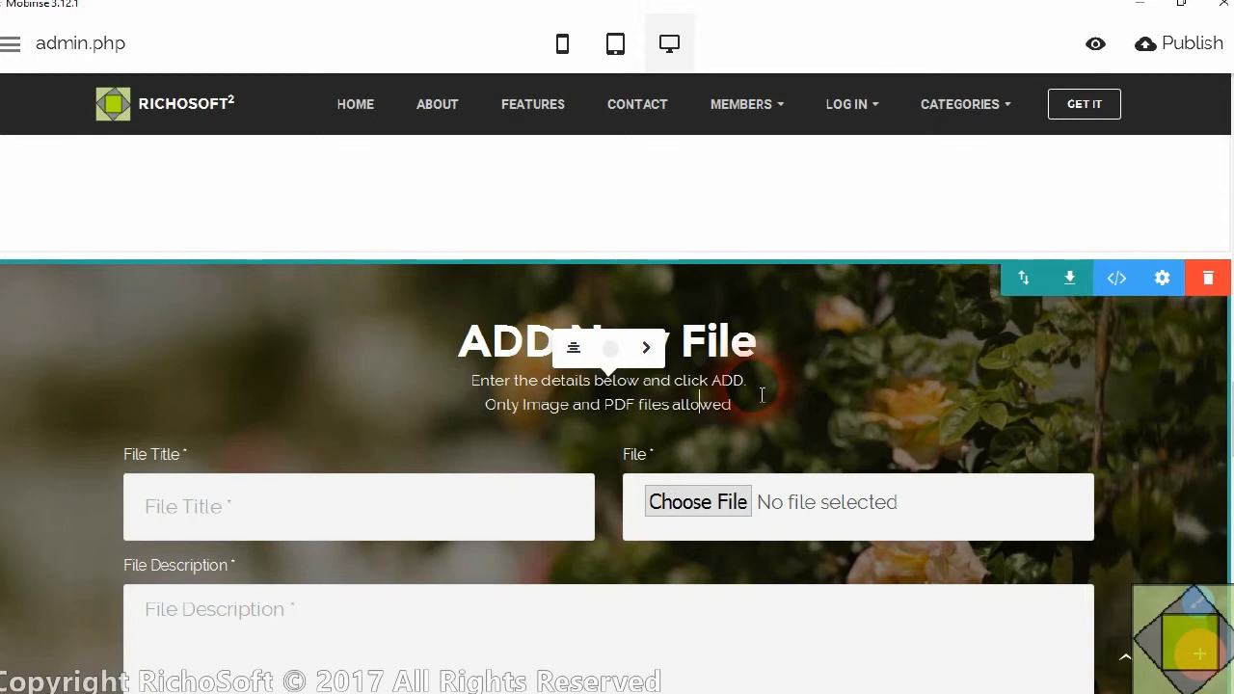
type("up")
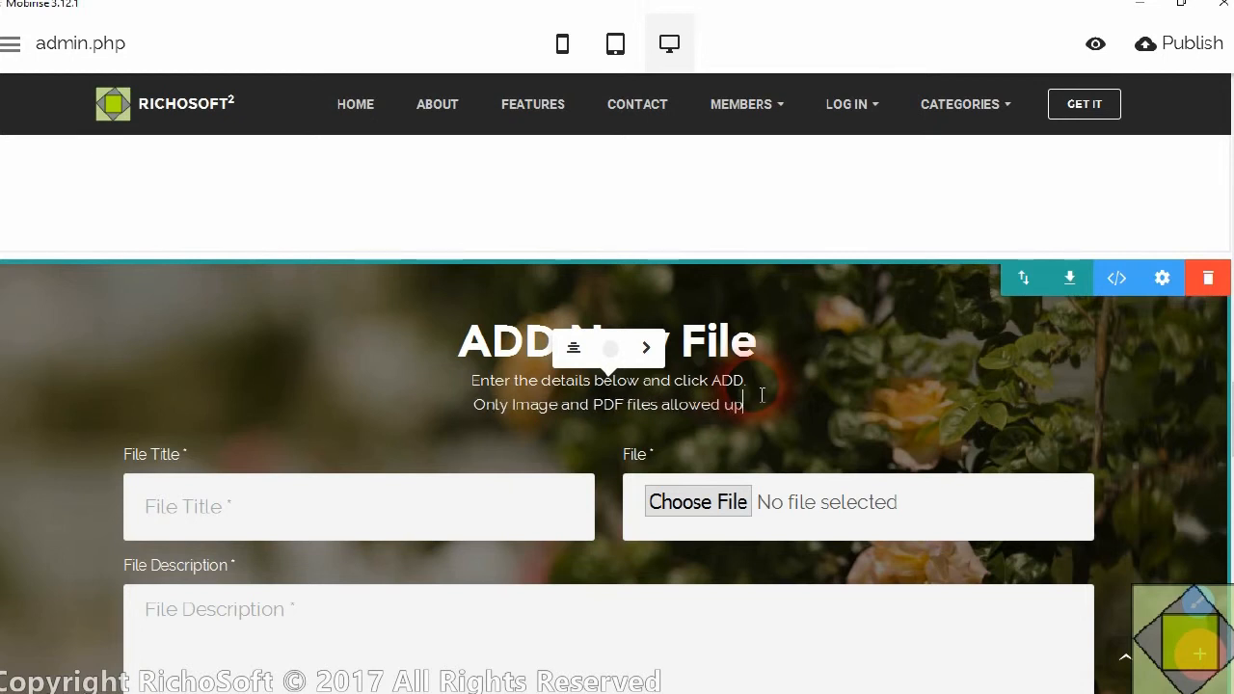
type(" to 2MB")
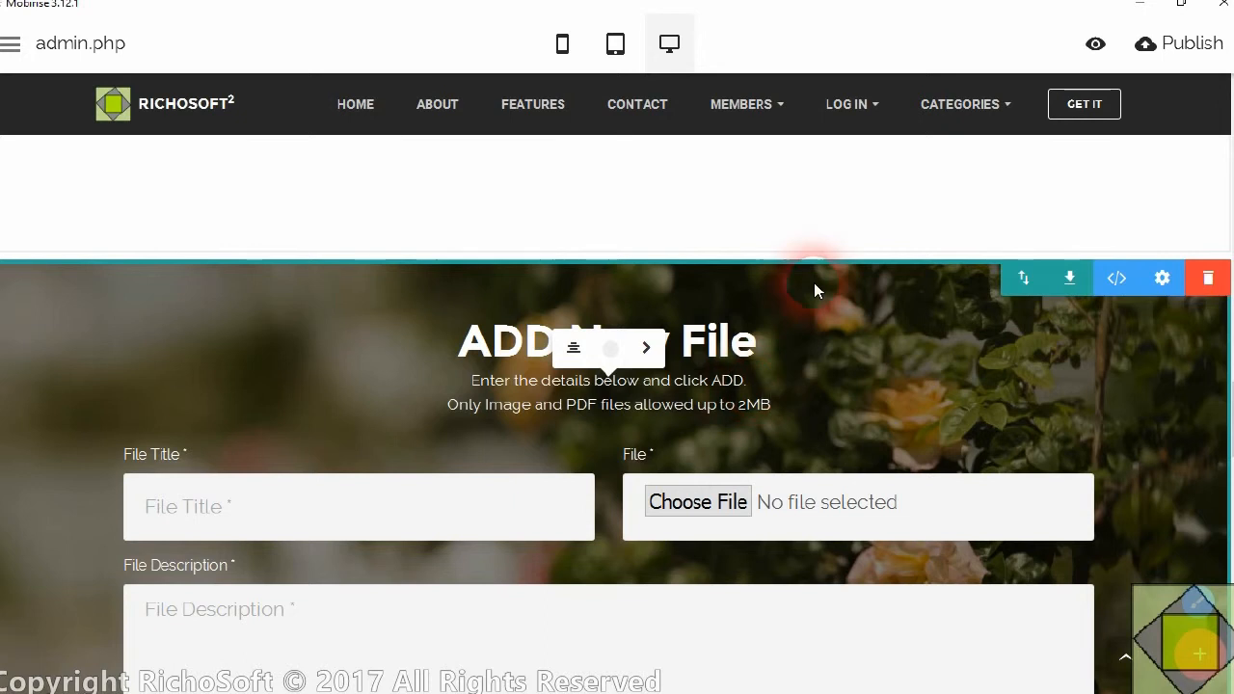
left_click(817, 338)
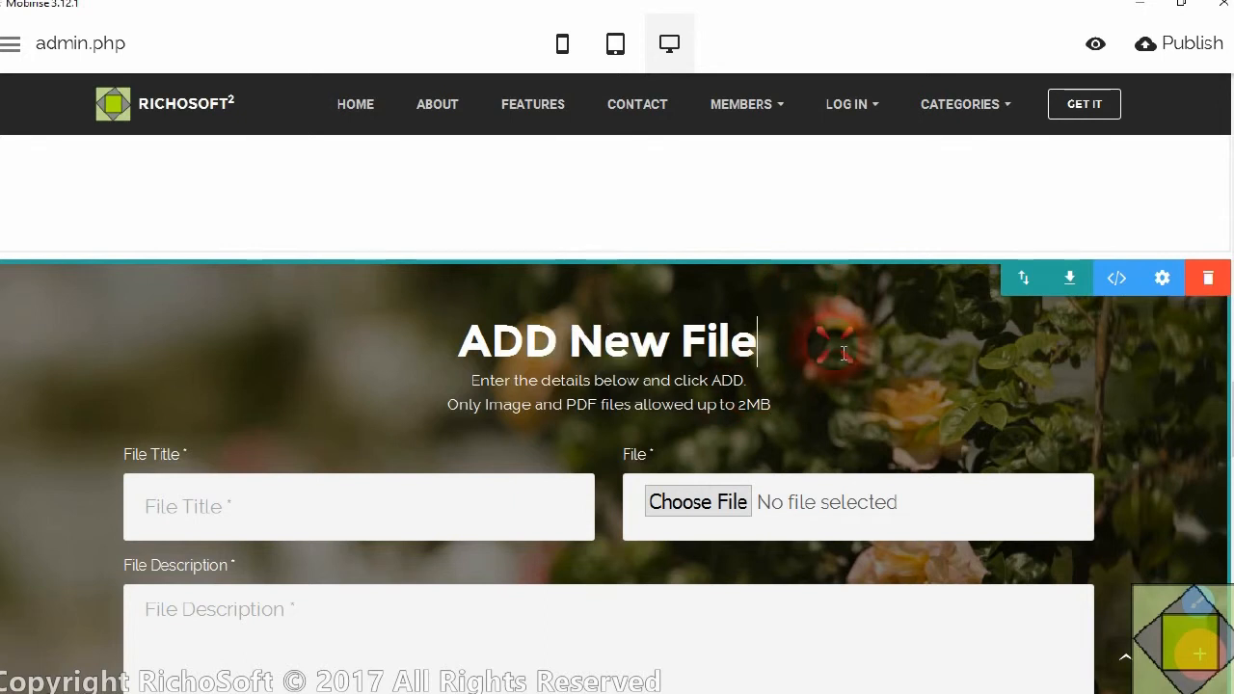
Look over the ADD New File block from its title down to the ADD button
scroll(720, 449, "down", 4)
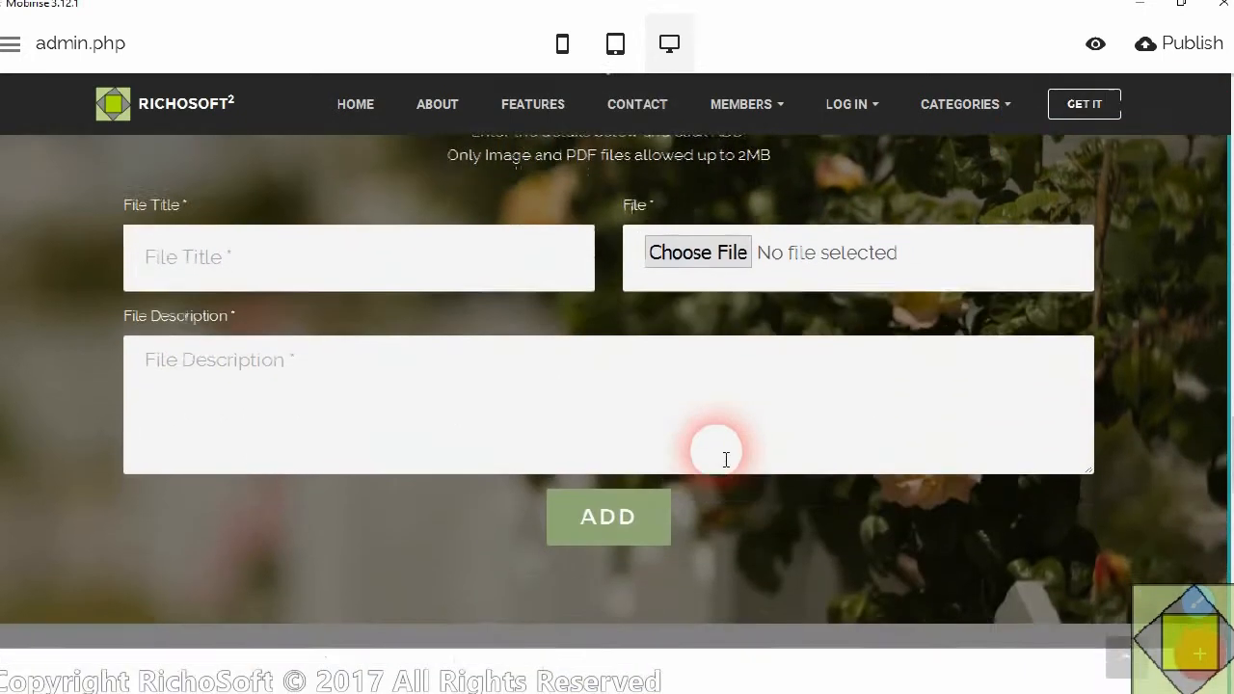
scroll(712, 490, "up", 4)
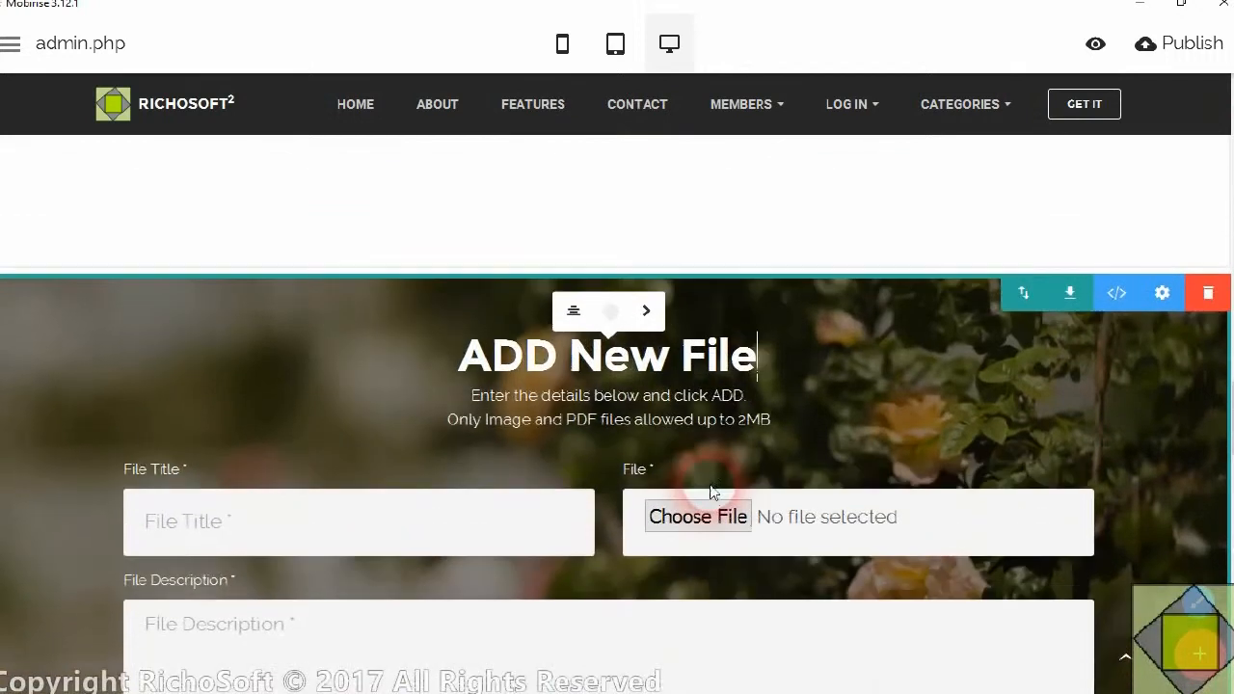
scroll(710, 490, "down", 1)
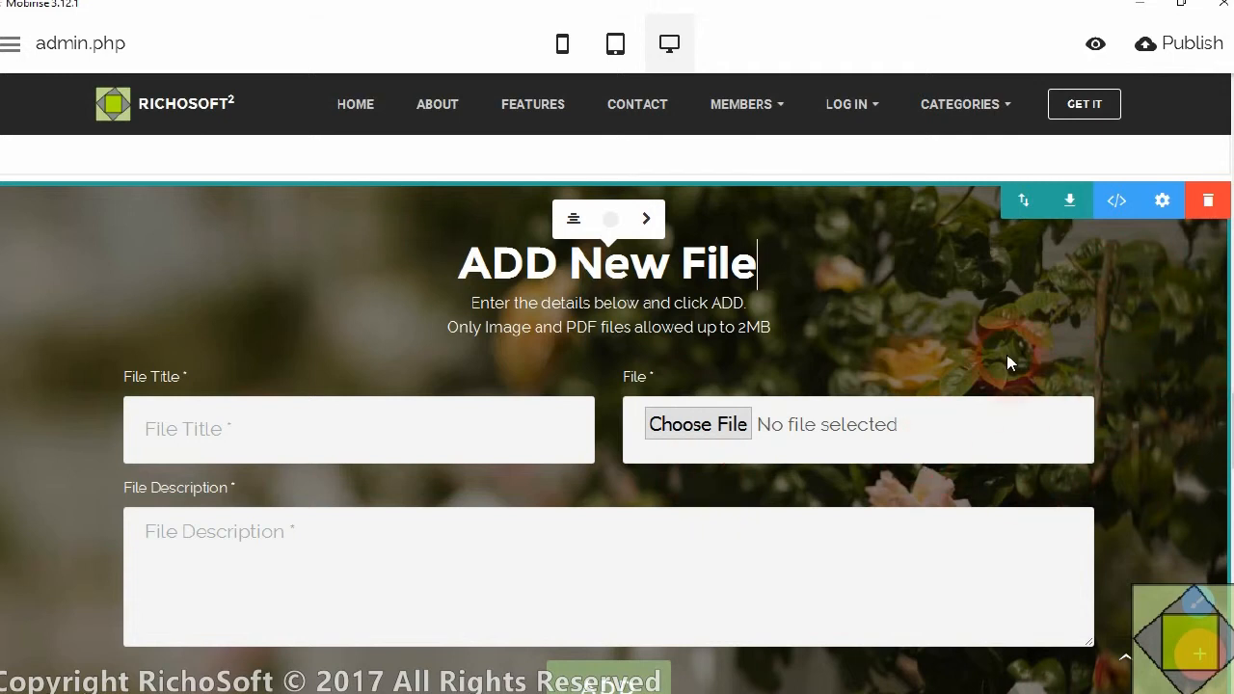
scroll(720, 316, "up", 1)
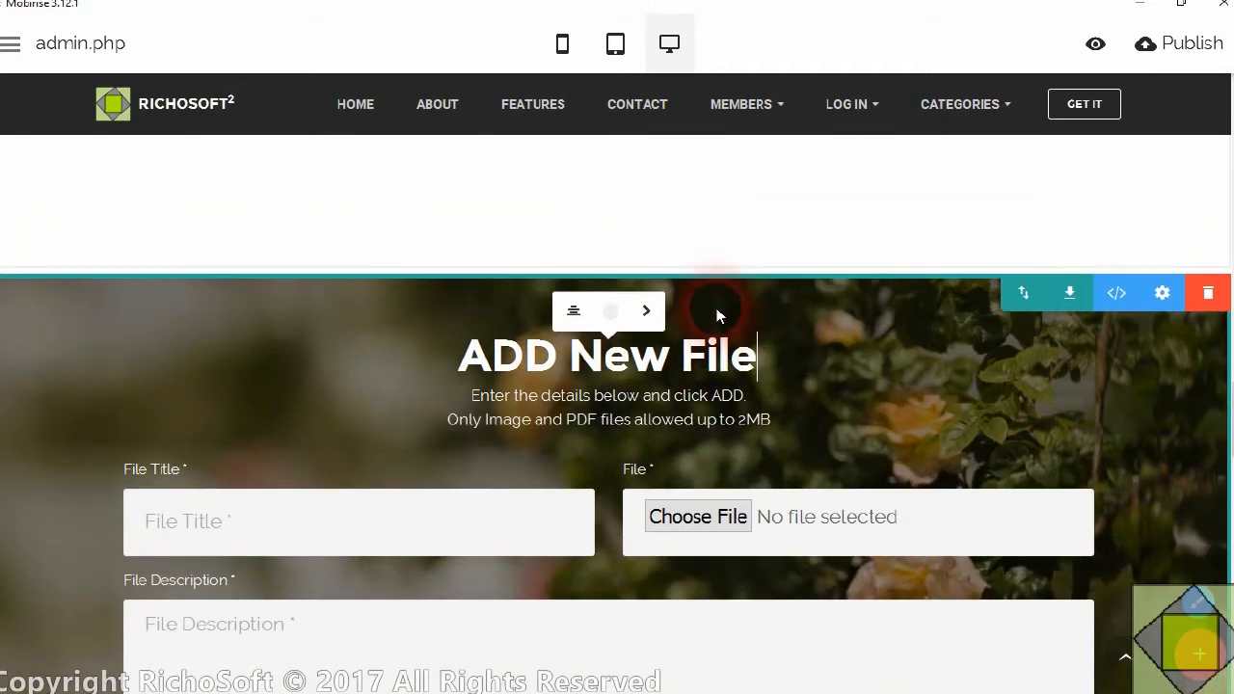
scroll(725, 326, "down", 2)
scroll(719, 327, "up", 2)
scroll(717, 321, "up", 10)
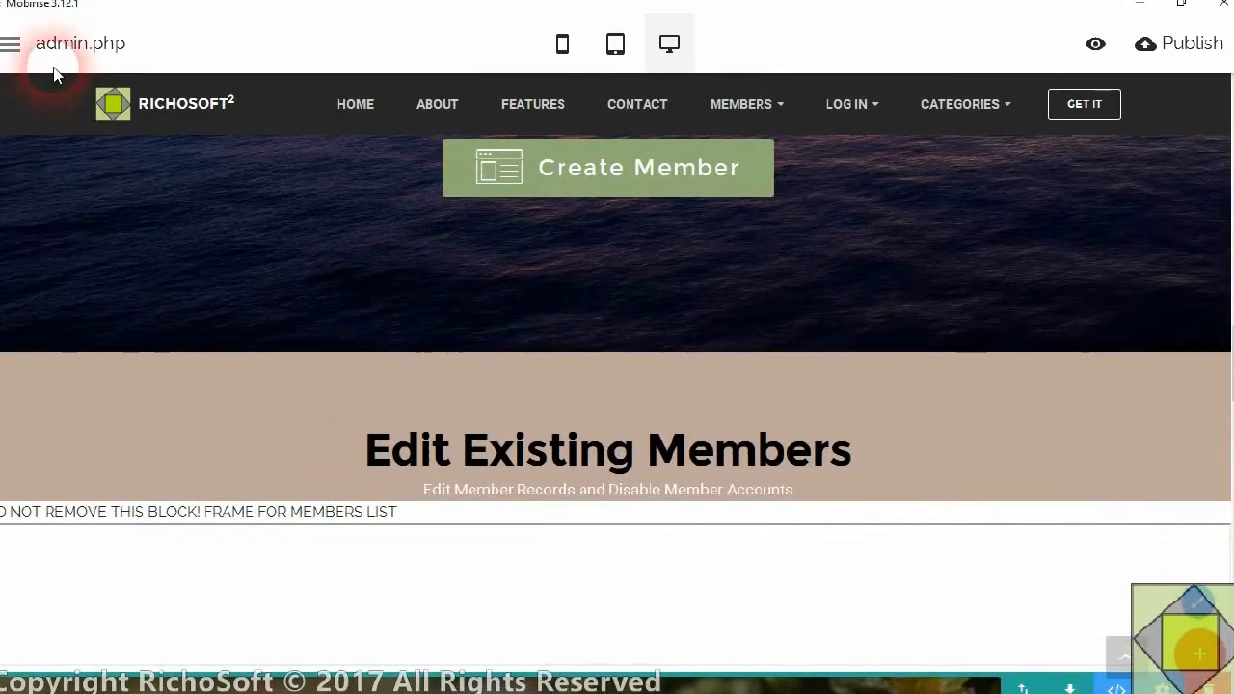
Find the members-photos.php page in the site's page list and clone it
left_click(11, 44)
left_click(42, 108)
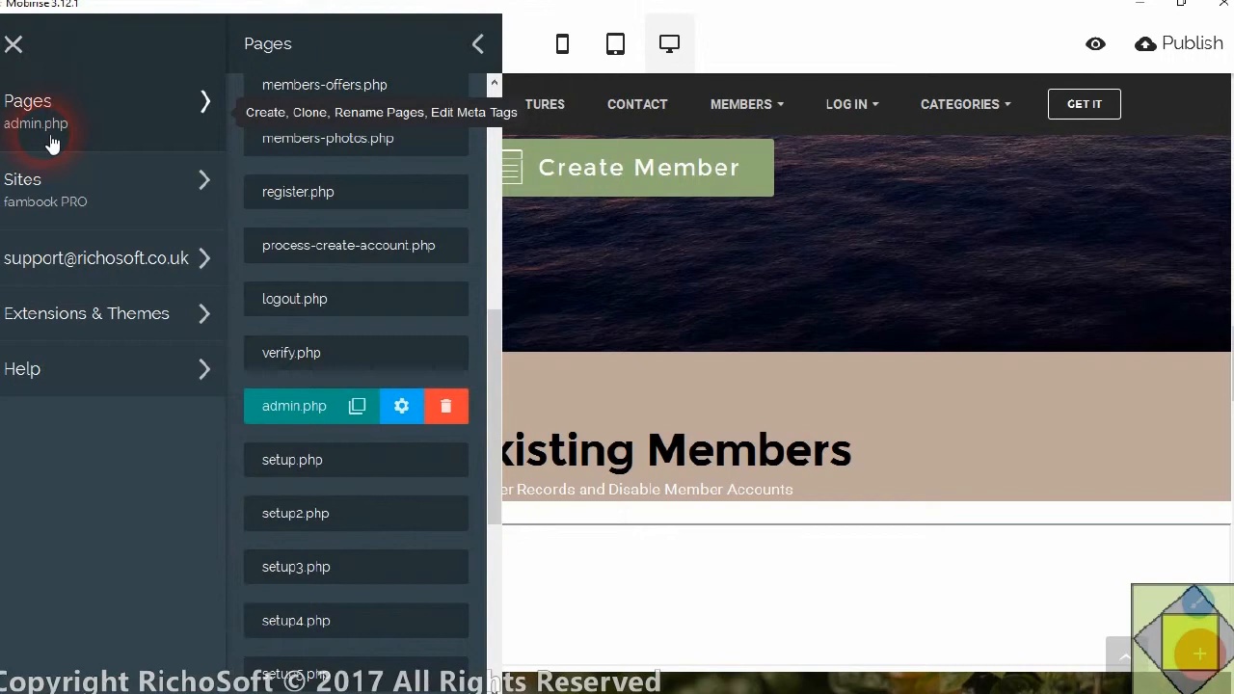
mouse_move(401, 589)
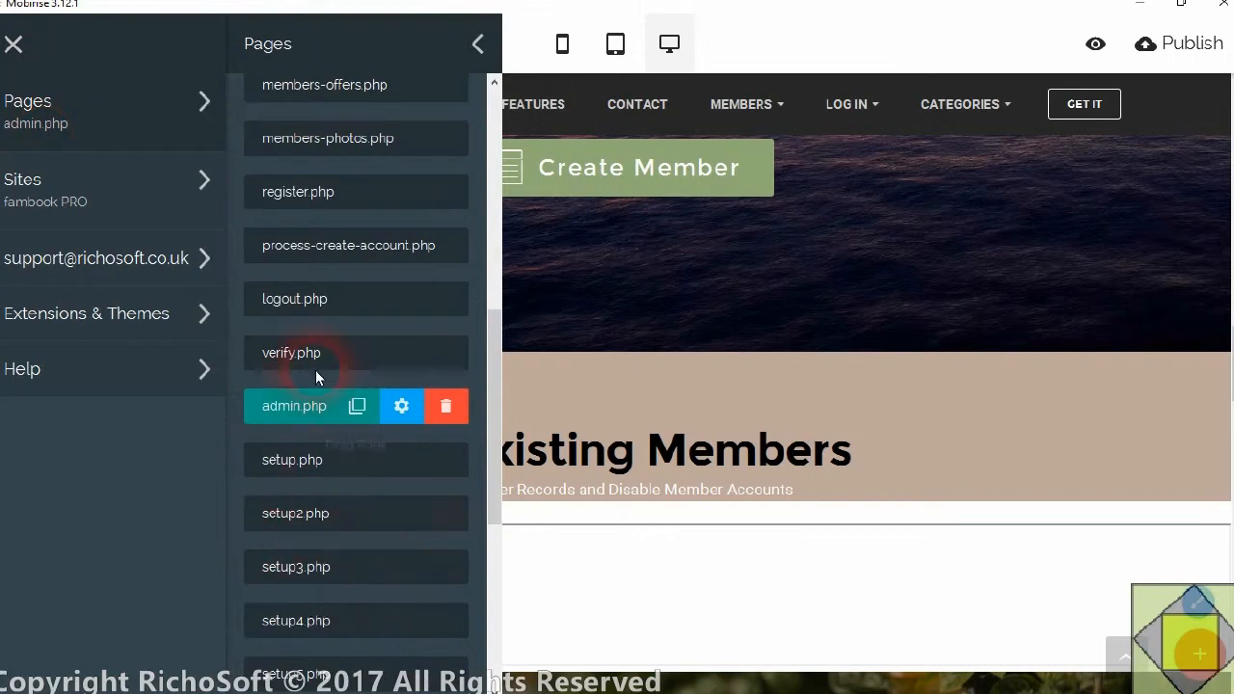
scroll(323, 377, "up", 5)
scroll(323, 381, "down", 2)
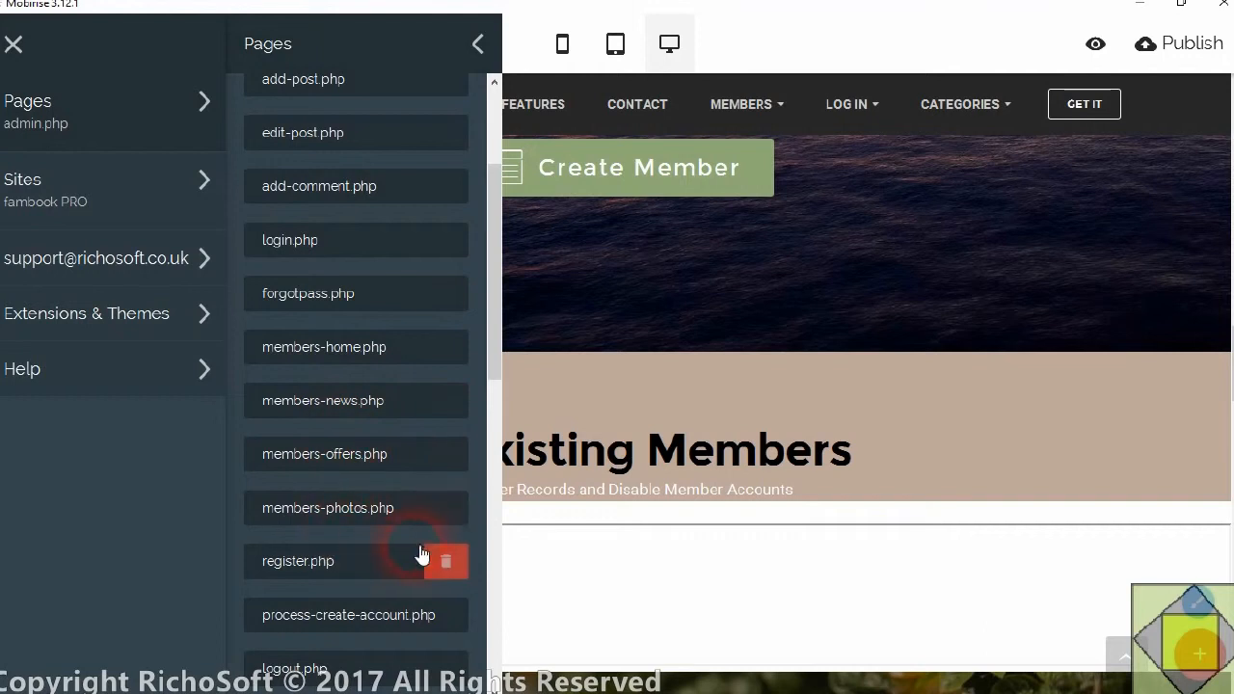
scroll(419, 564, "down", 2)
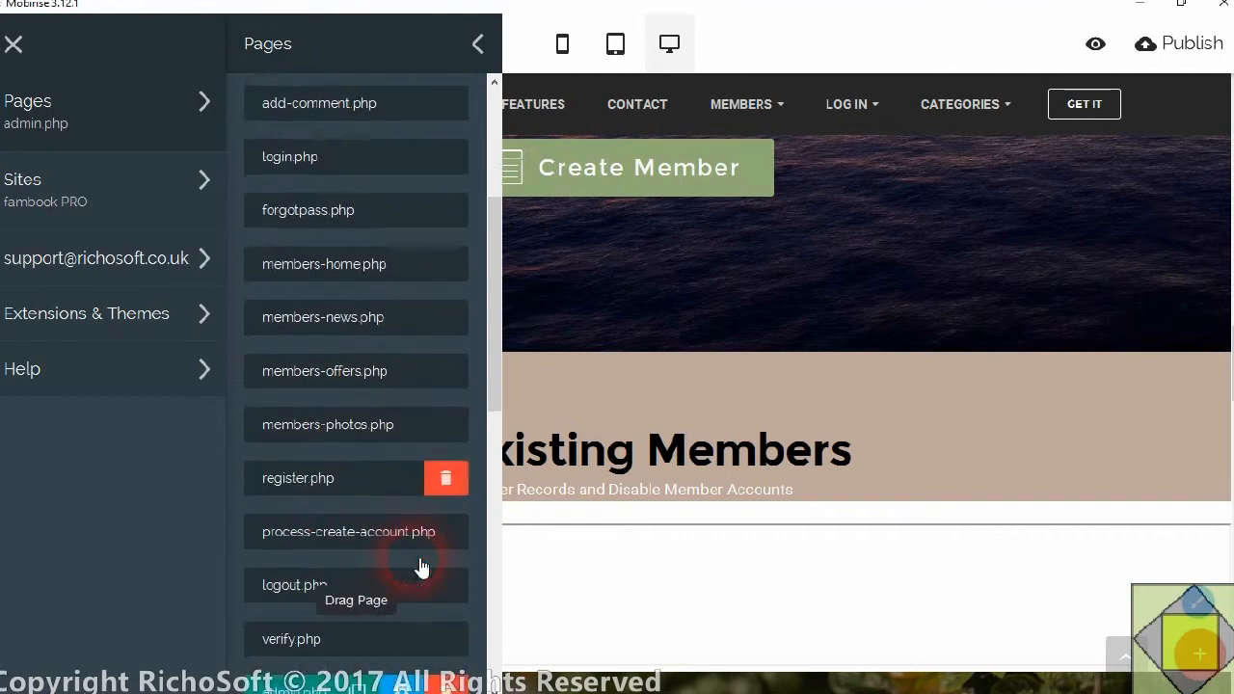
left_click(326, 419)
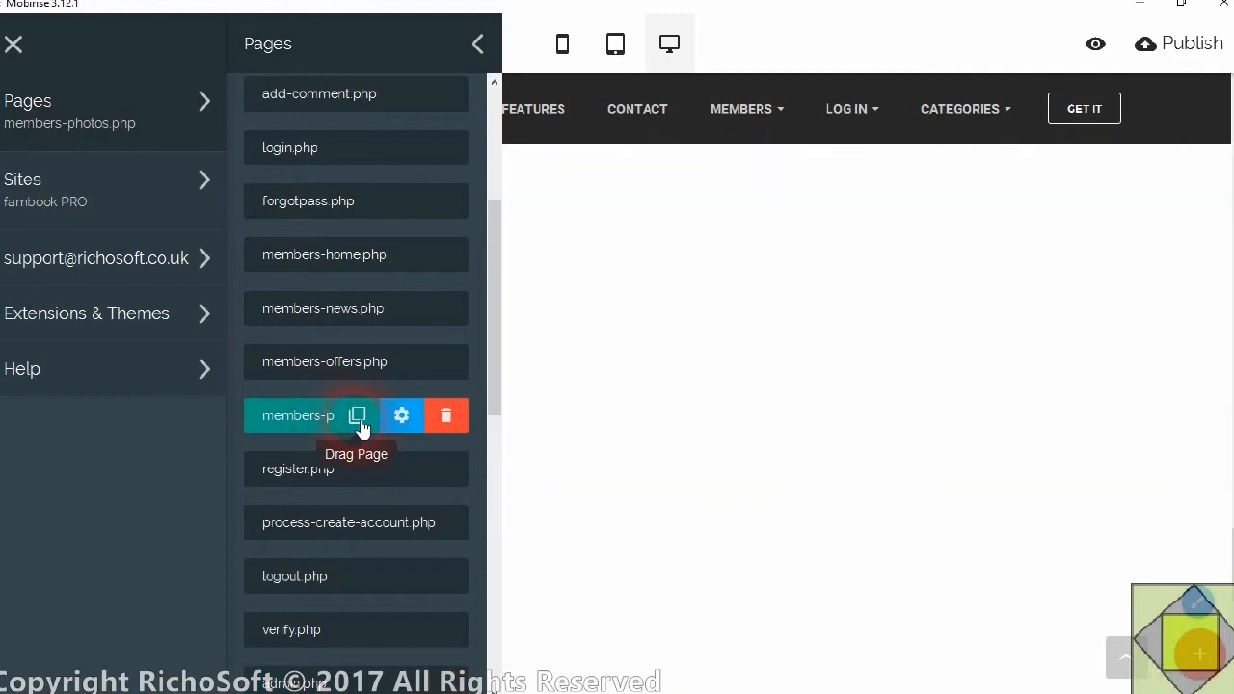
left_click(359, 420)
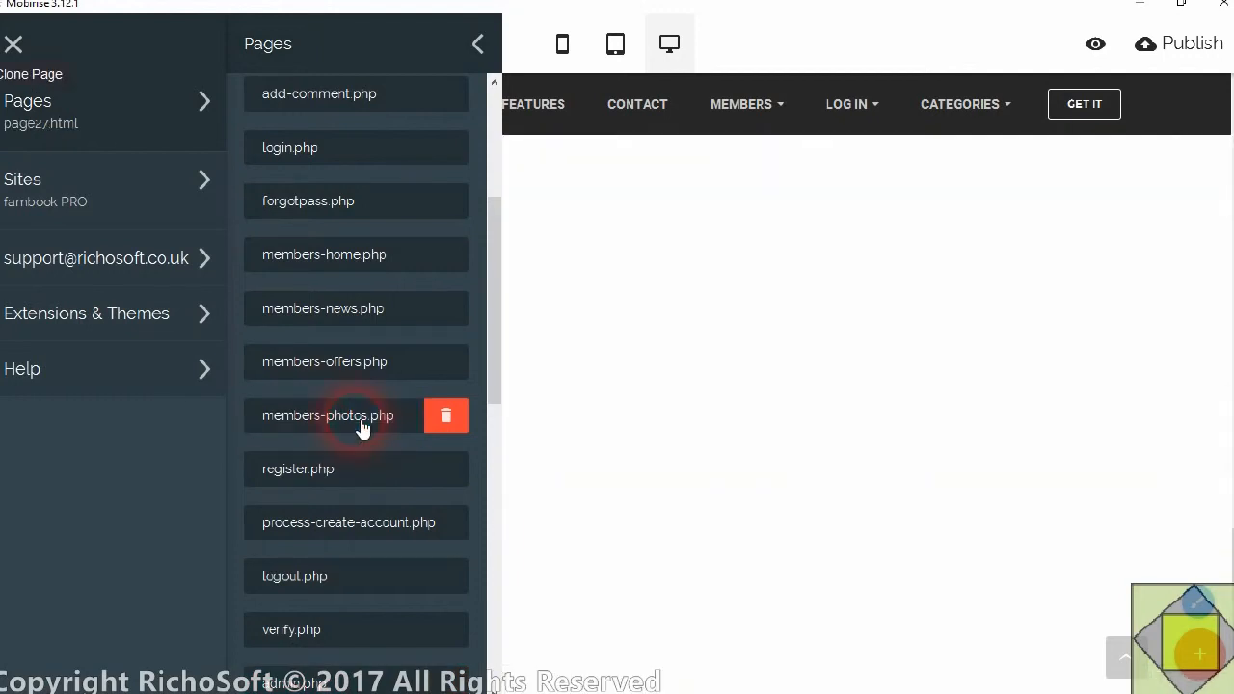
Set the cloned page's file name to members-files.php and its title to "Members Files Page"
left_click_drag(489, 229, 496, 607)
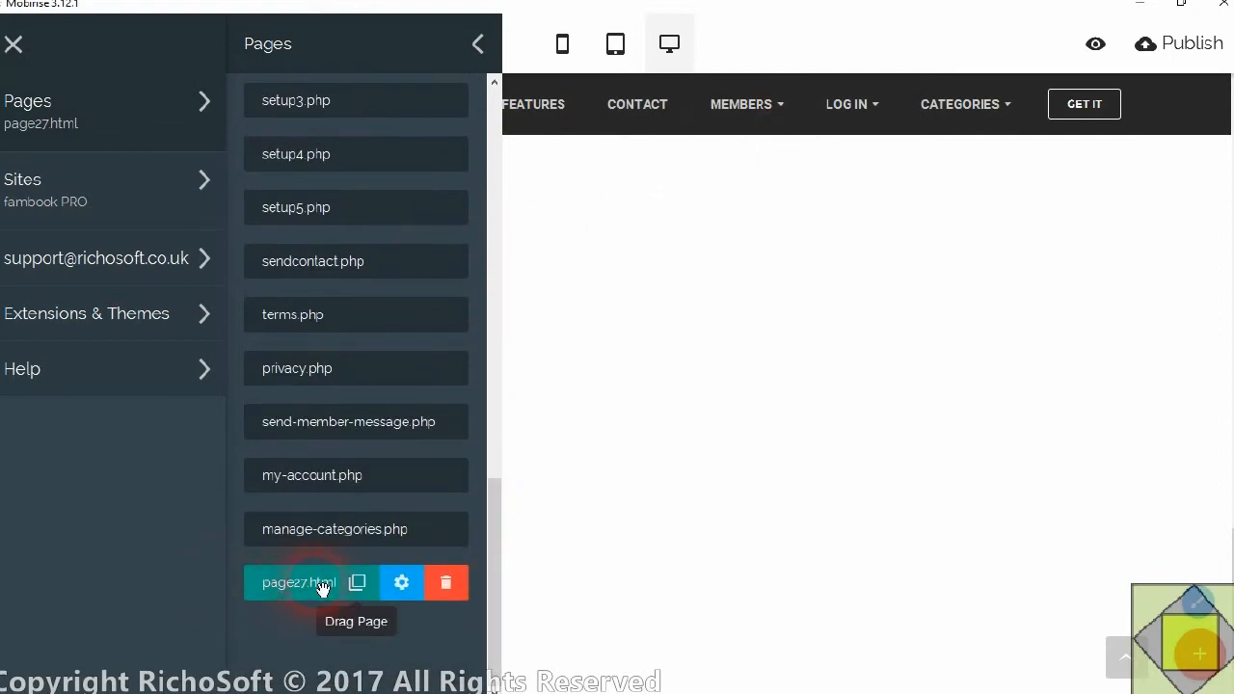
left_click(403, 584)
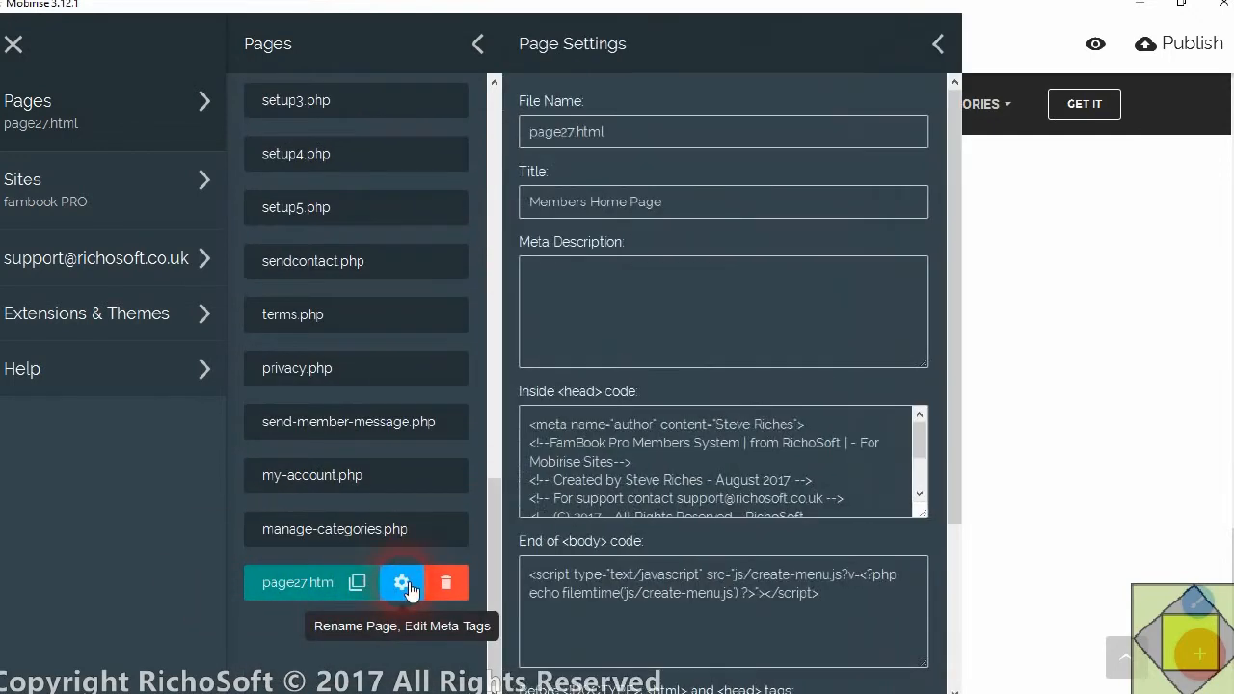
left_click_drag(628, 141, 489, 146)
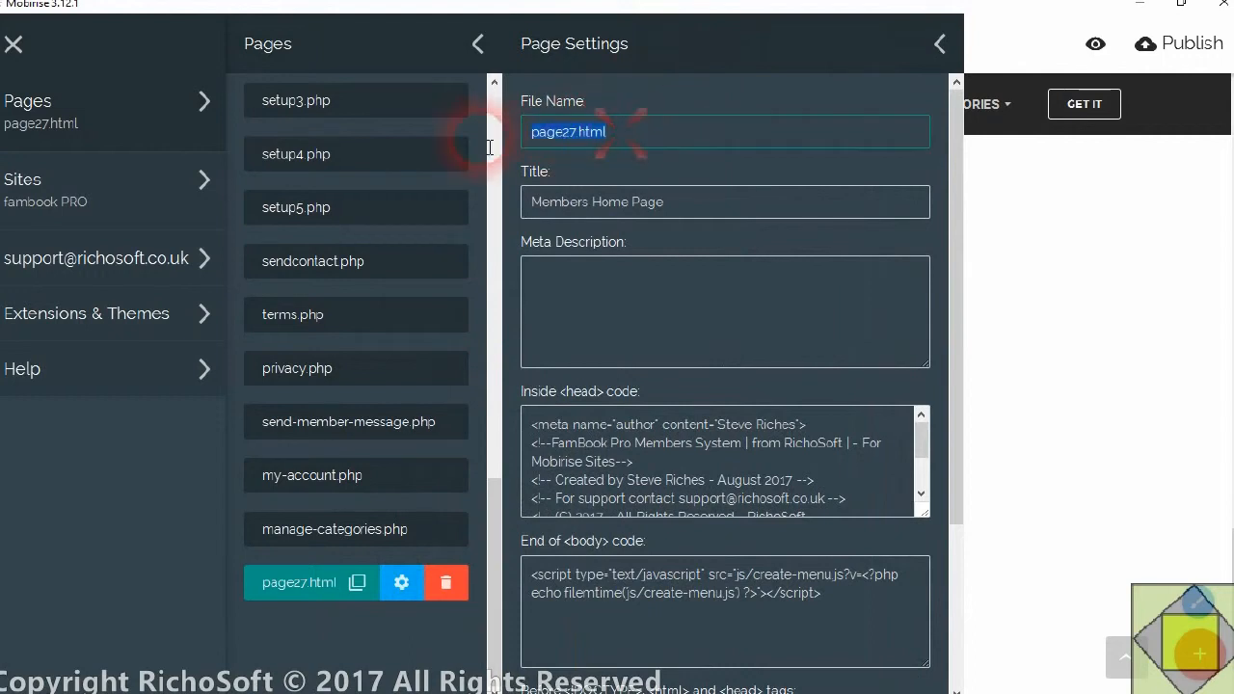
type("members-files.php")
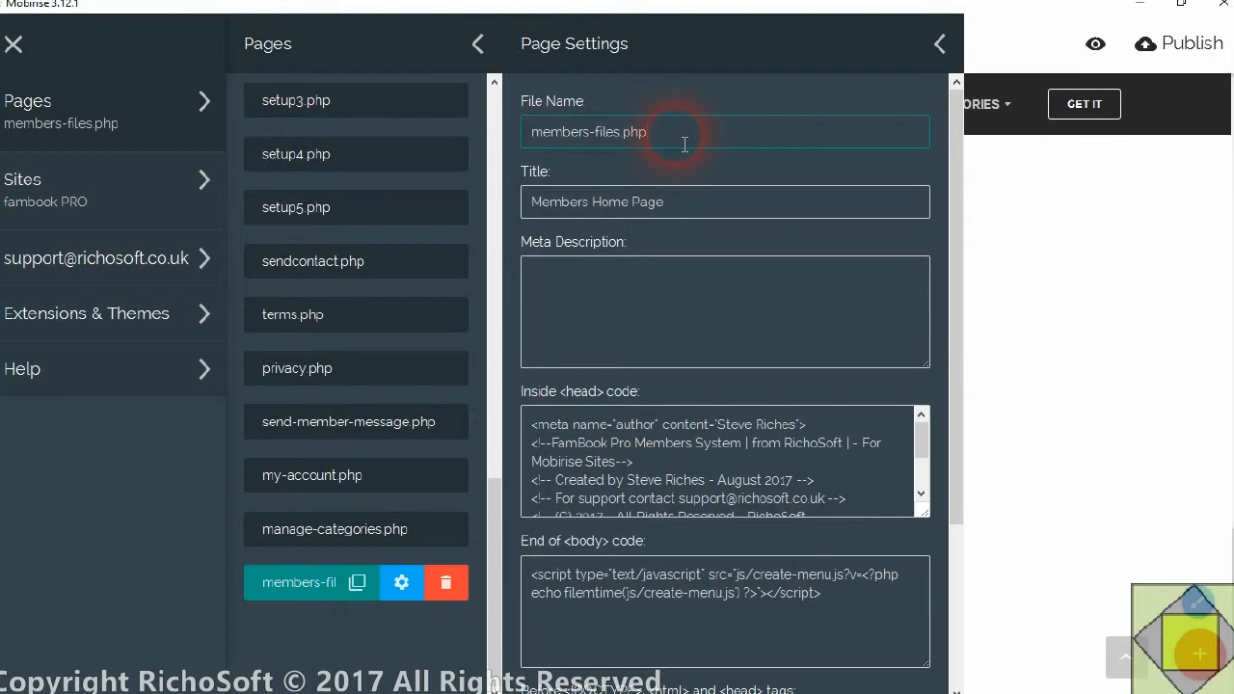
left_click(602, 205)
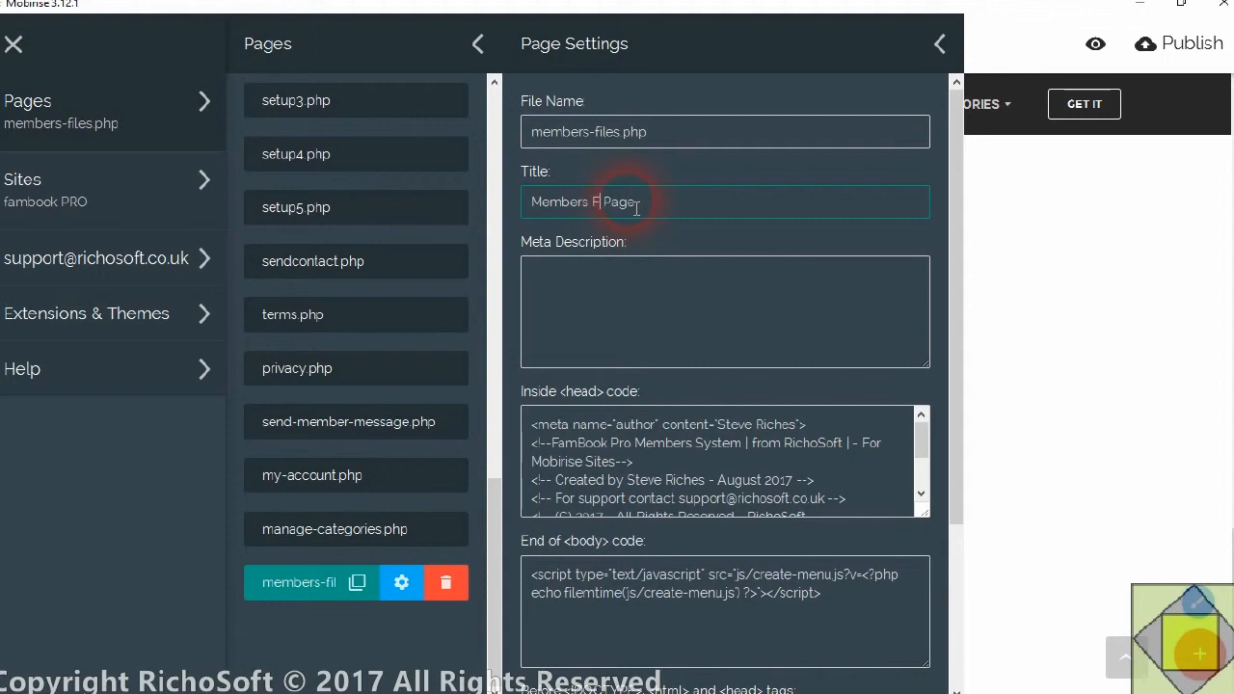
left_click(676, 258)
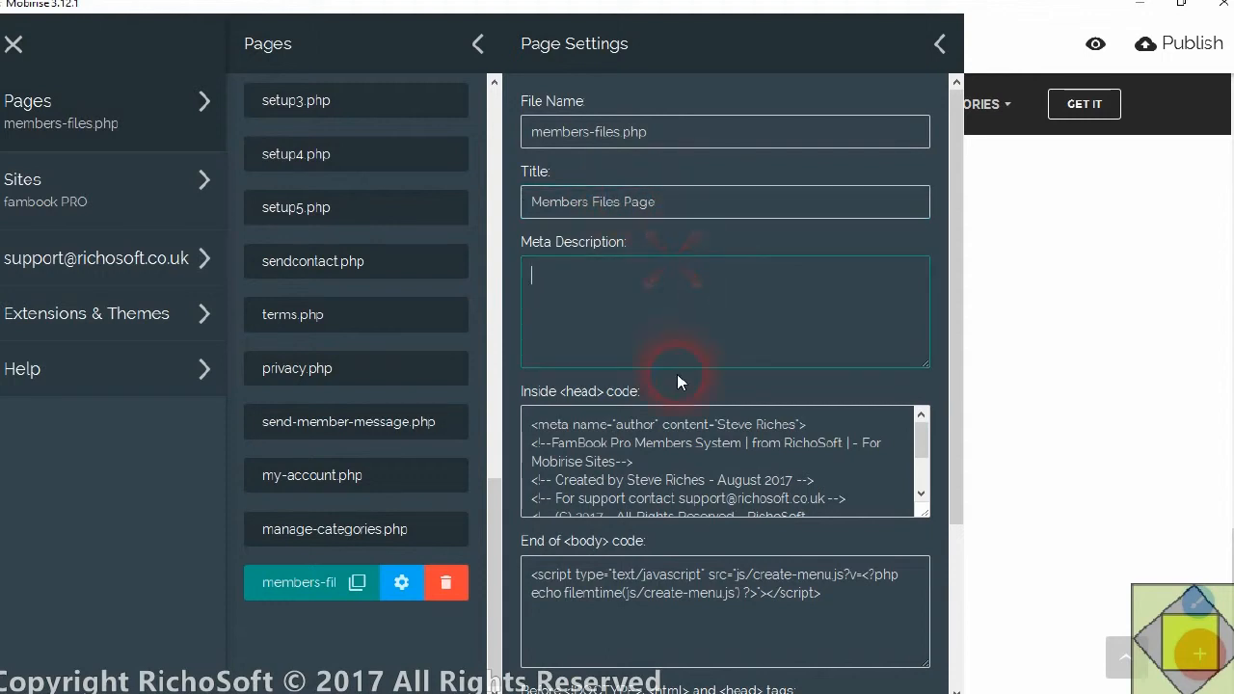
Leave the page settings and remove the Family Photos title block and the photo gallery block from members-files.php
scroll(849, 454, "down", 3)
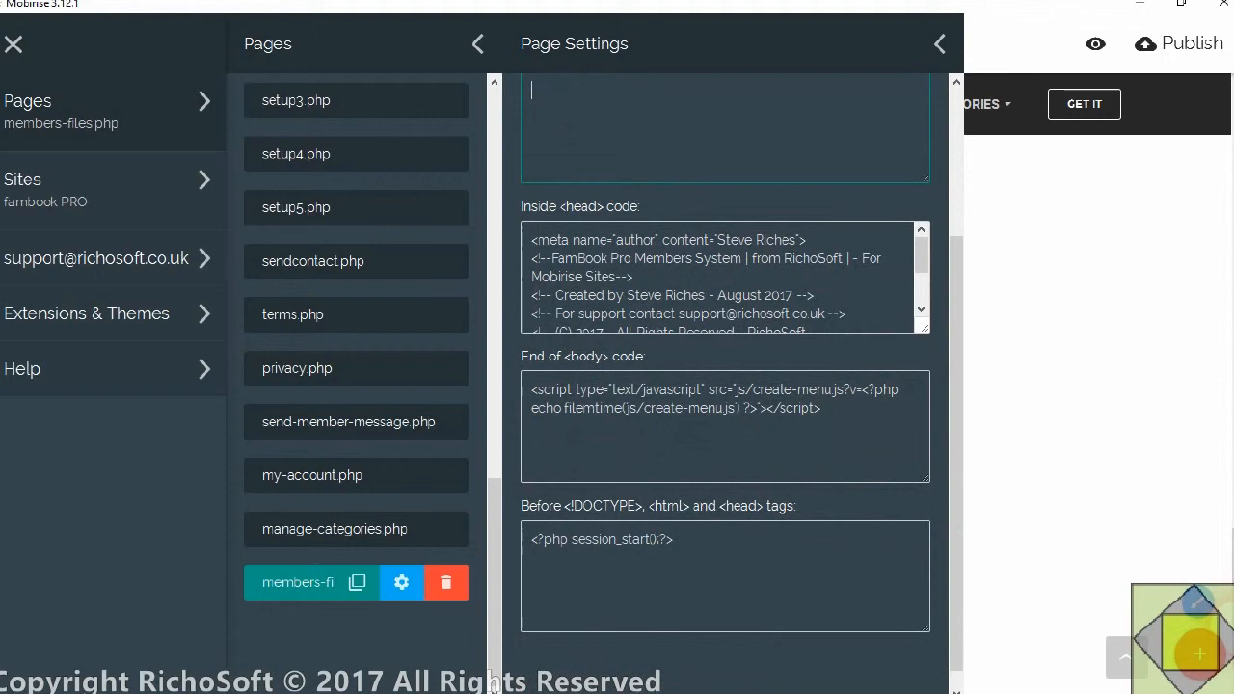
left_click(1127, 351)
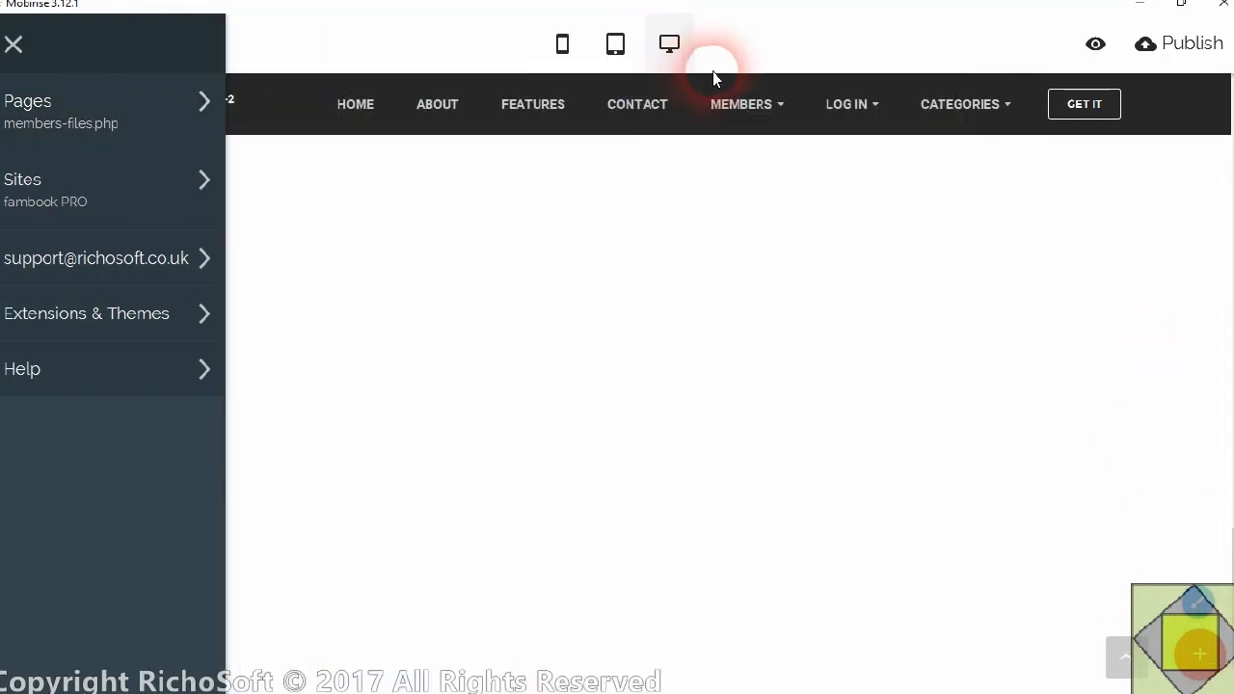
scroll(1212, 298, "up", 10)
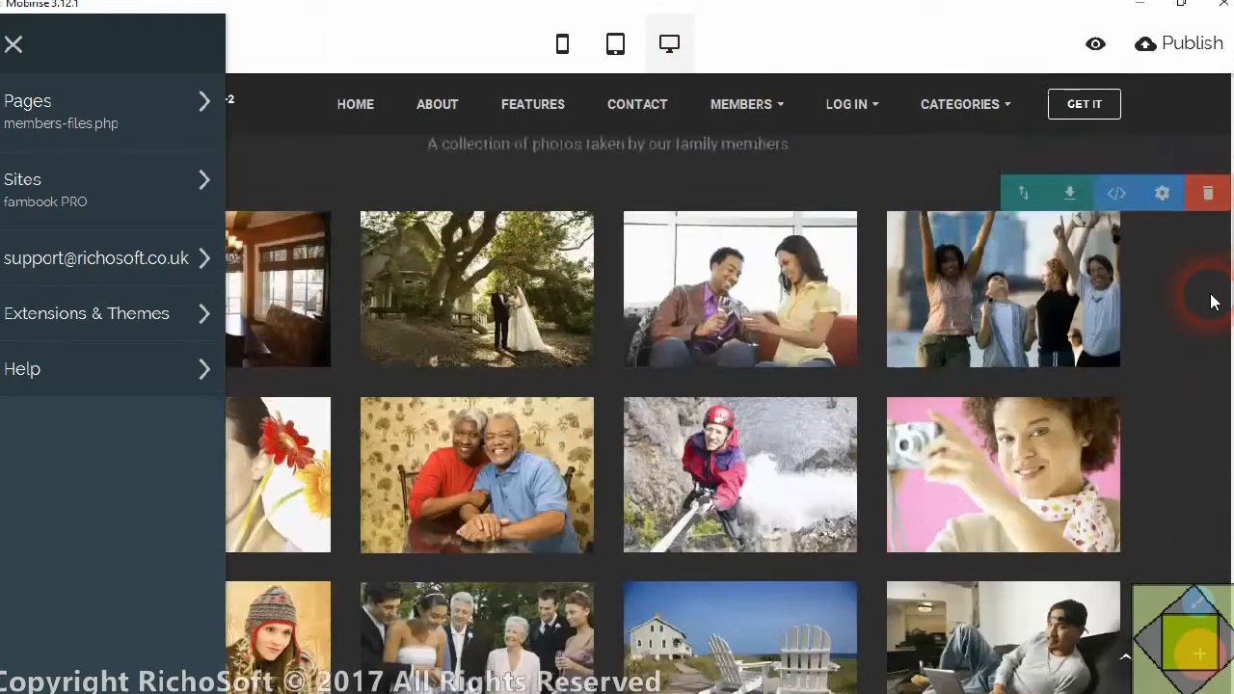
scroll(1211, 297, "up", 2)
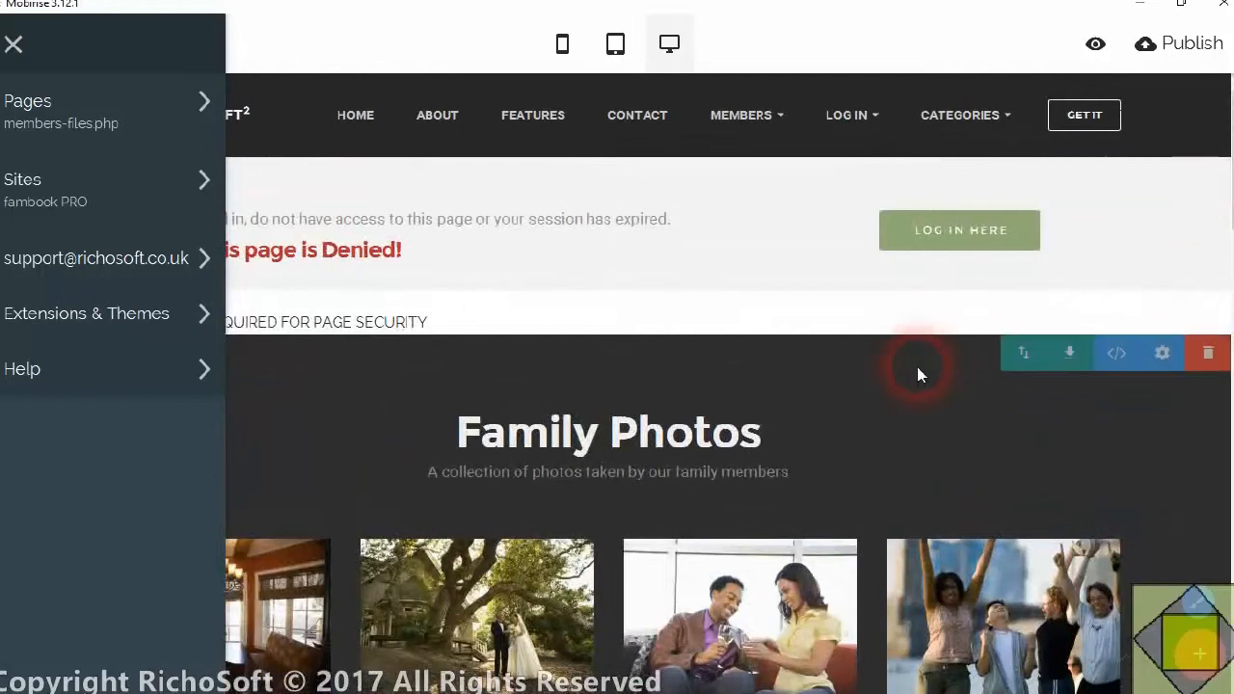
left_click(1209, 354)
left_click(840, 107)
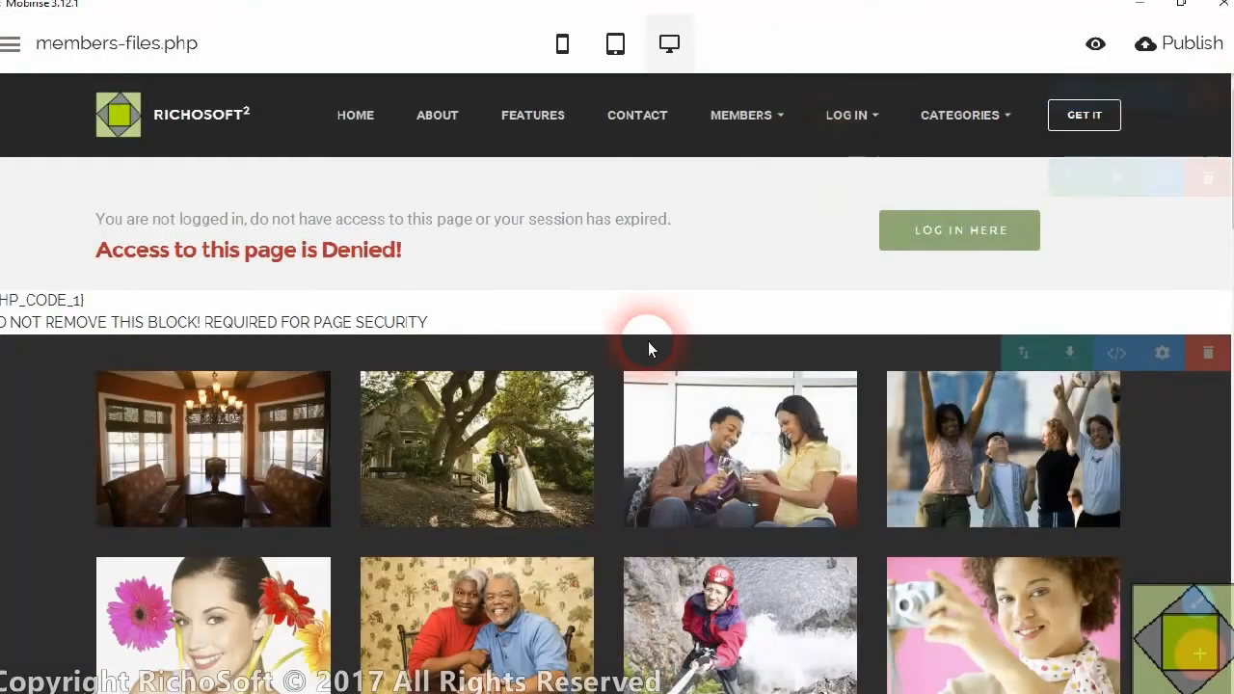
left_click(1208, 354)
left_click(841, 106)
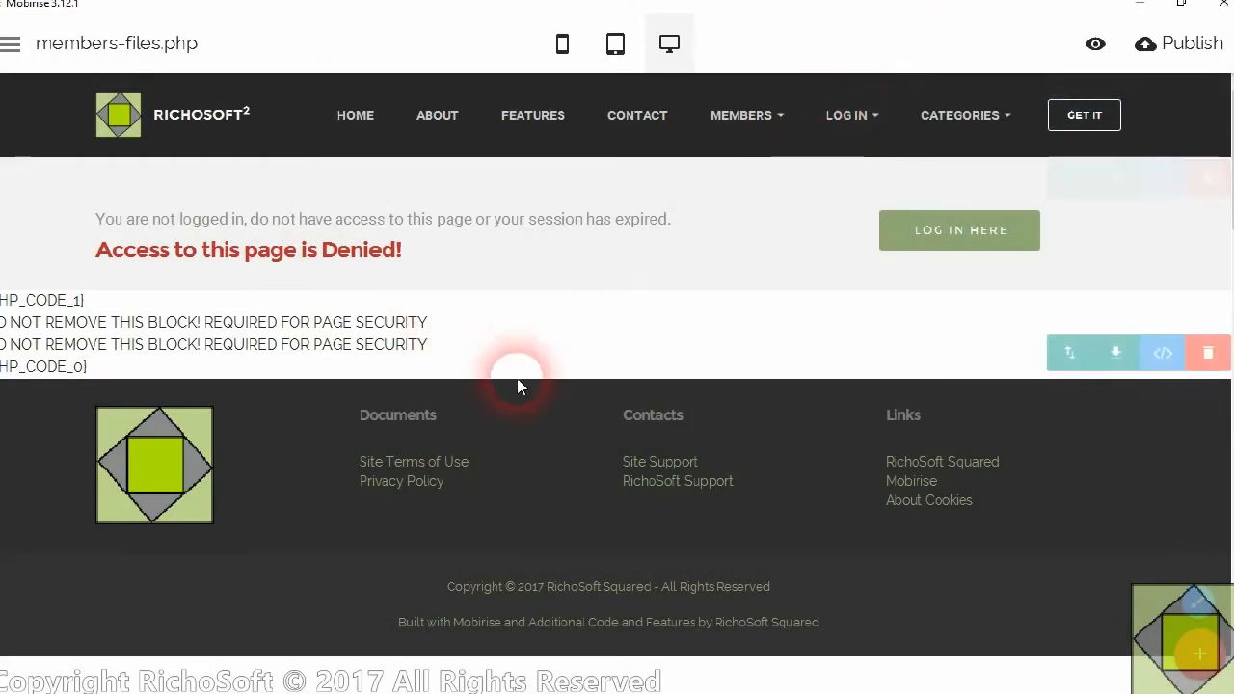
Add RichoSoft's View Available Files block between the two page security code blocks and open its settings
left_click(1200, 655)
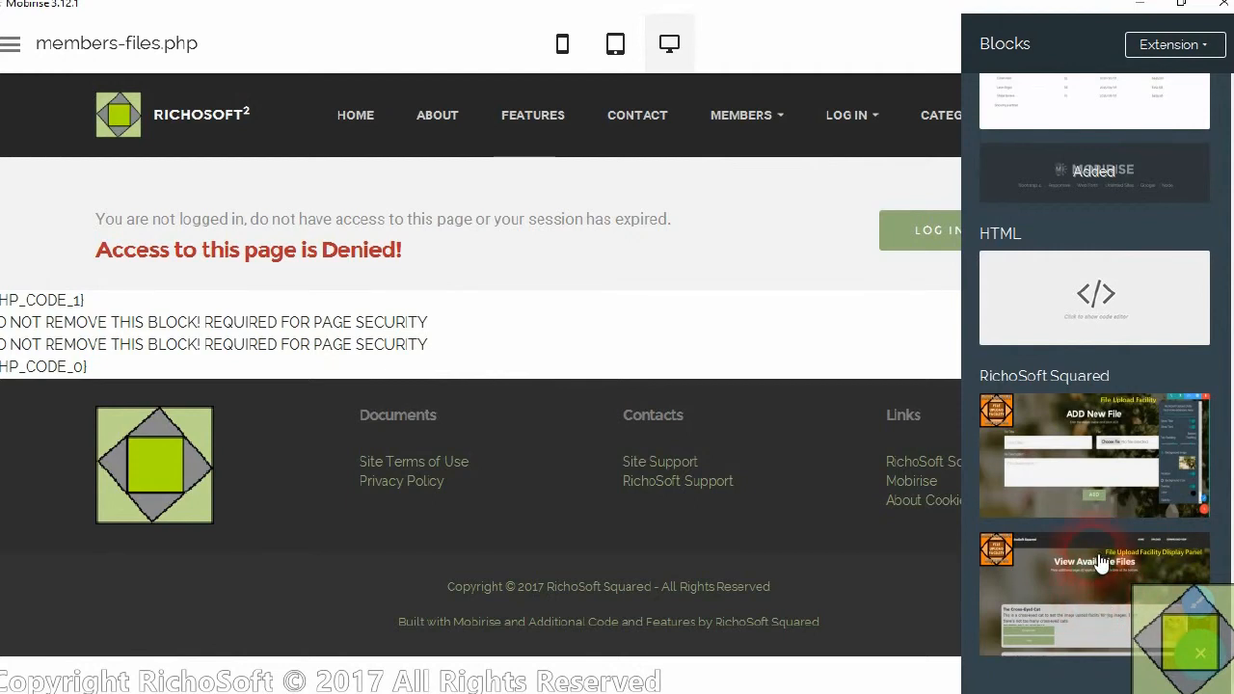
left_click_drag(1091, 596, 512, 340)
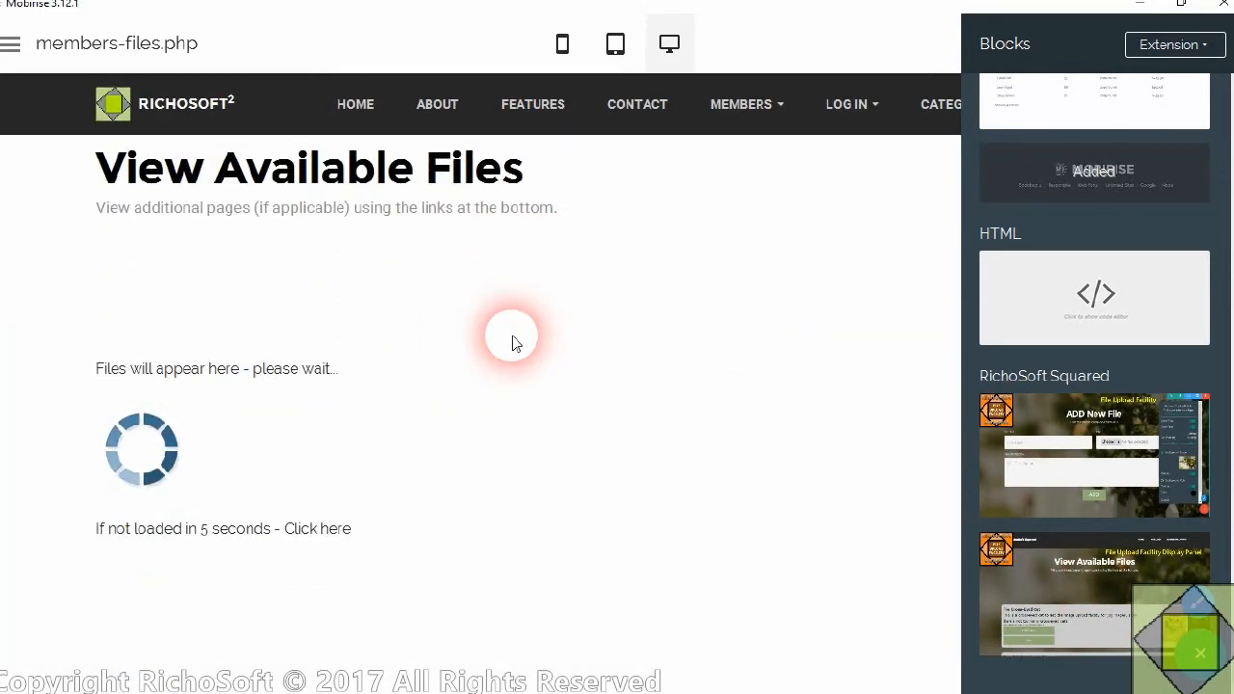
scroll(942, 255, "up", 1)
left_click(804, 35)
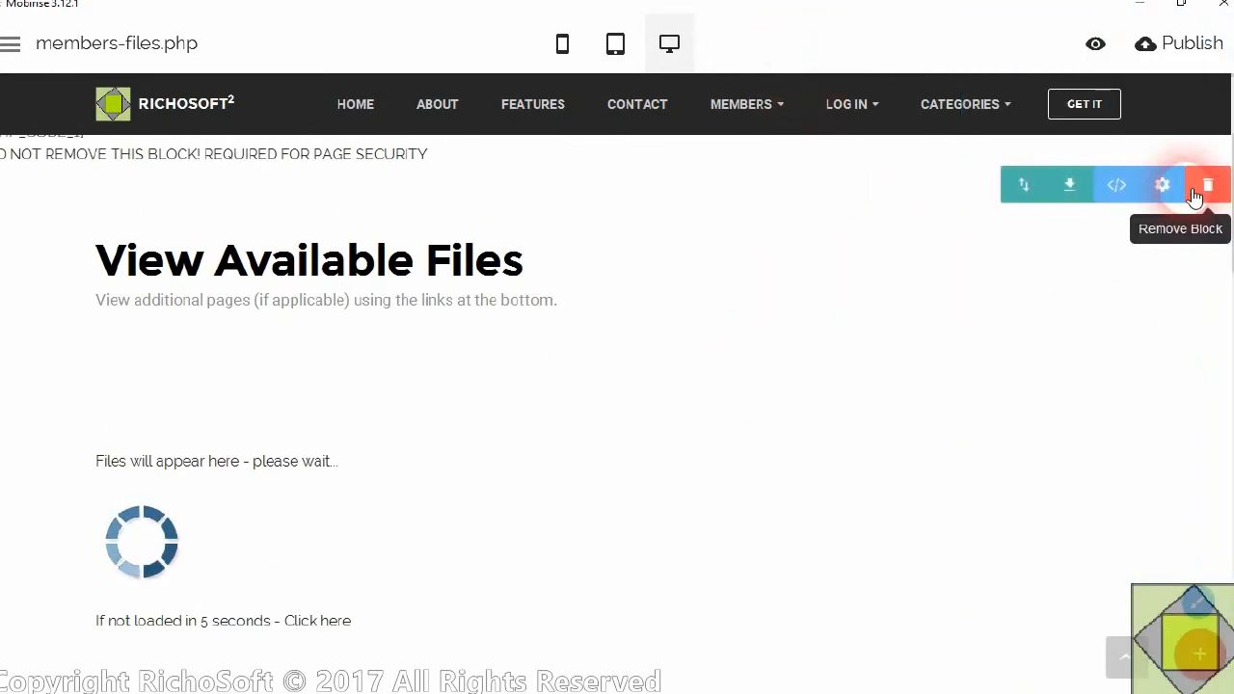
left_click(1162, 185)
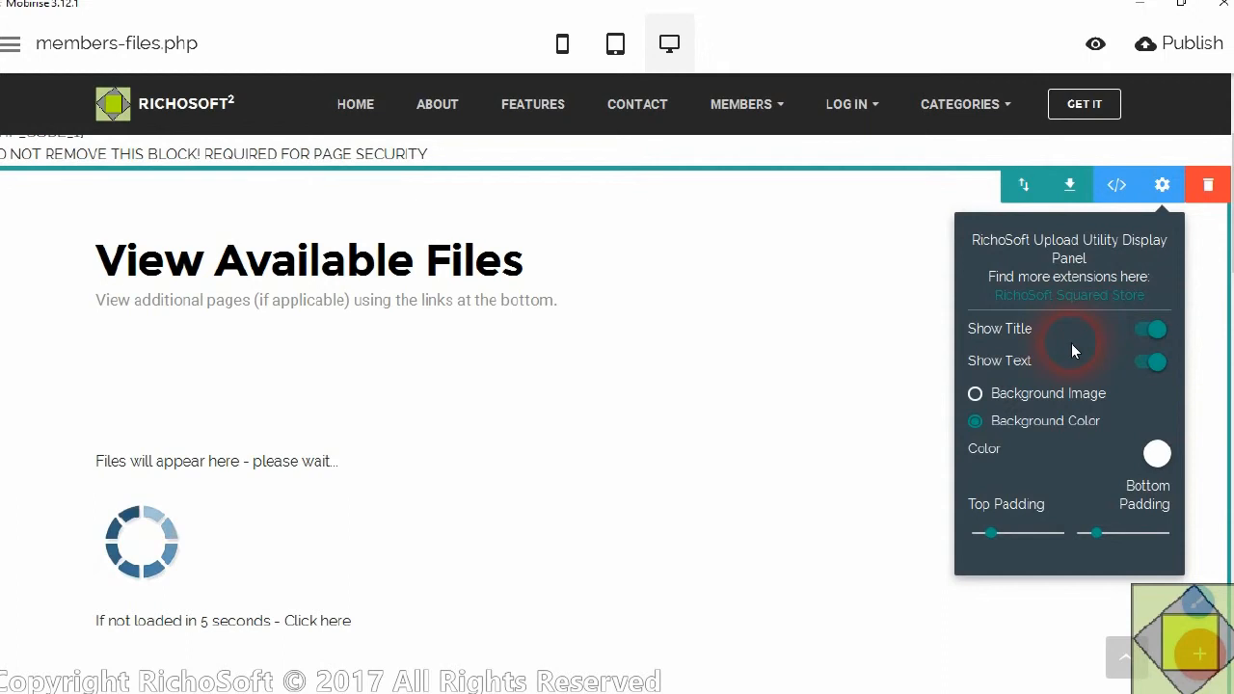
Switch the View Available Files block's title and text off and back on
left_click(1161, 330)
left_click(1162, 331)
left_click(1157, 360)
left_click(1153, 361)
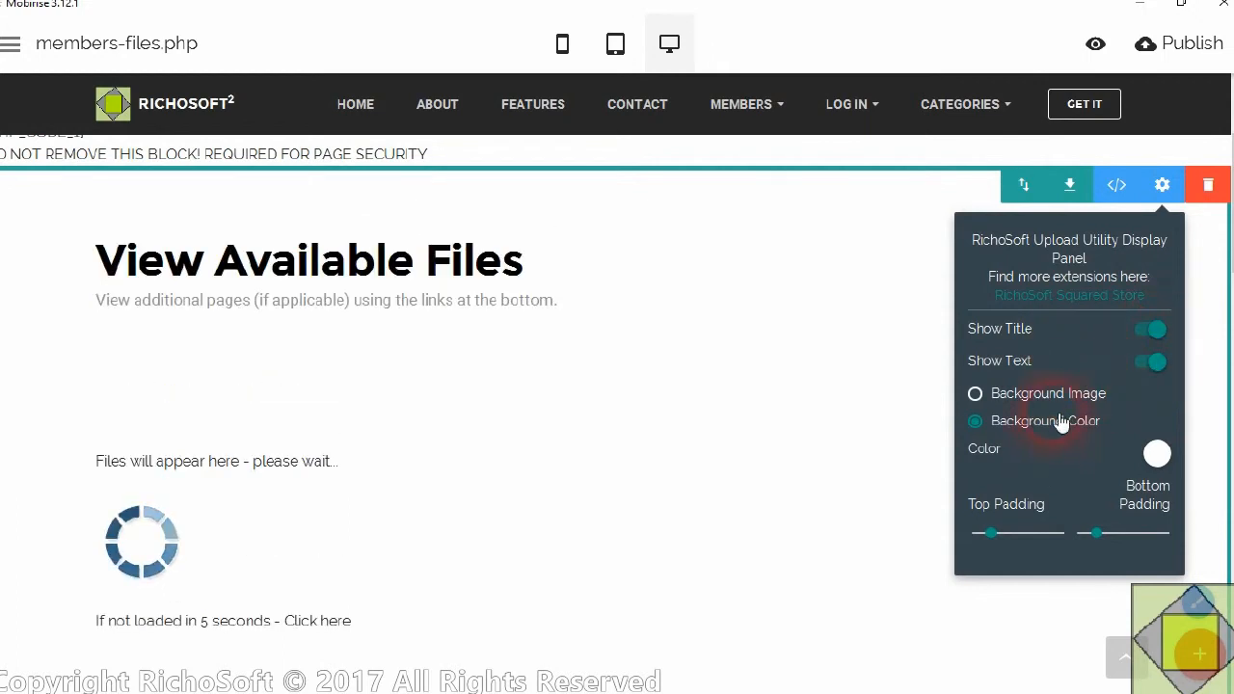
Give the View Available Files block a background image with parallax, a top padding of 2 and a bottom padding of 3
left_click(975, 393)
left_click(1131, 498)
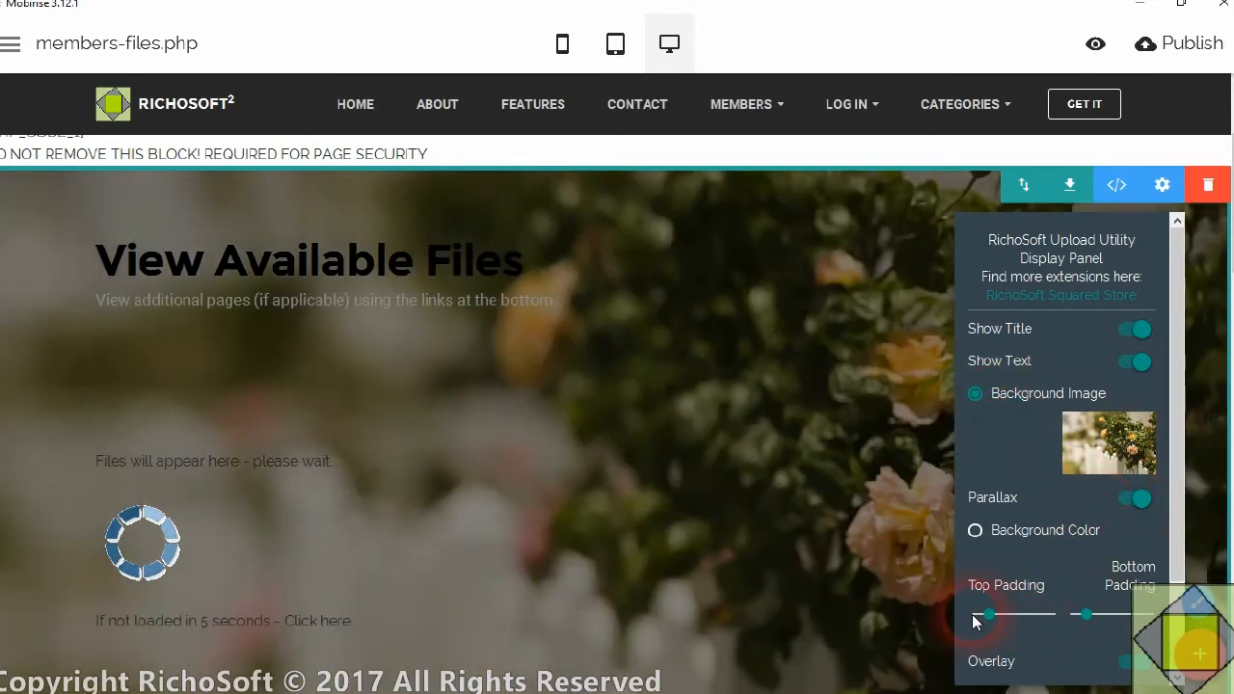
left_click_drag(993, 617, 1009, 618)
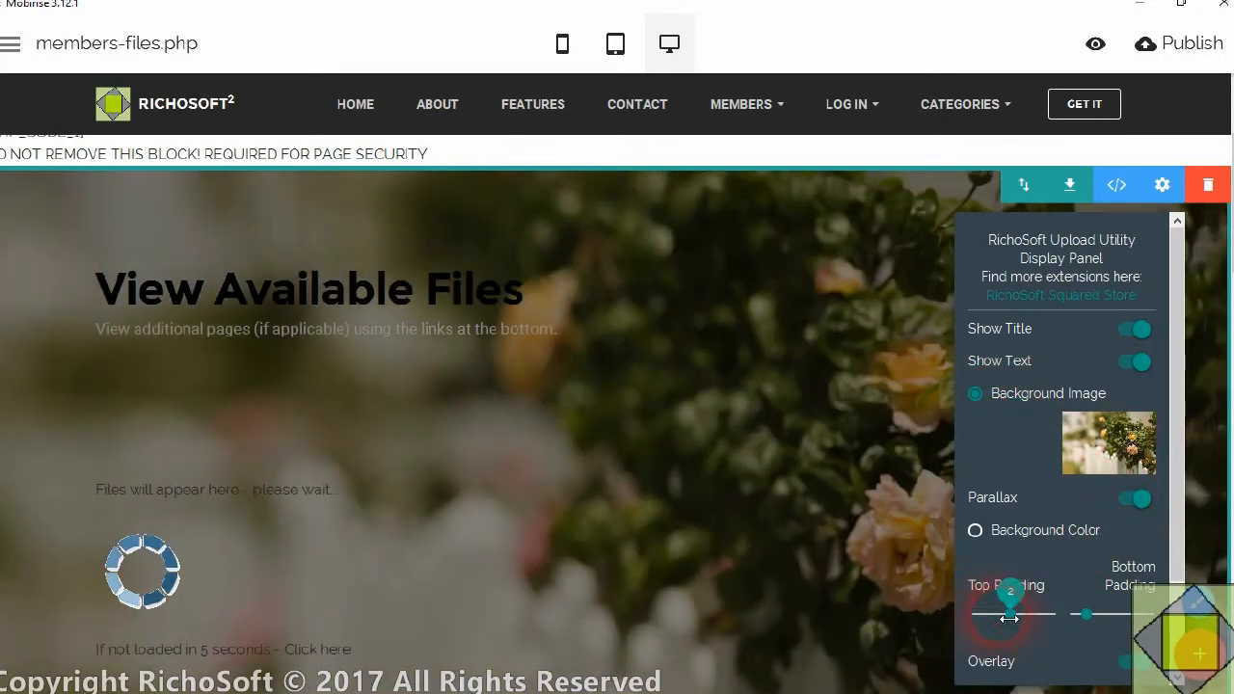
left_click_drag(1099, 617, 1131, 617)
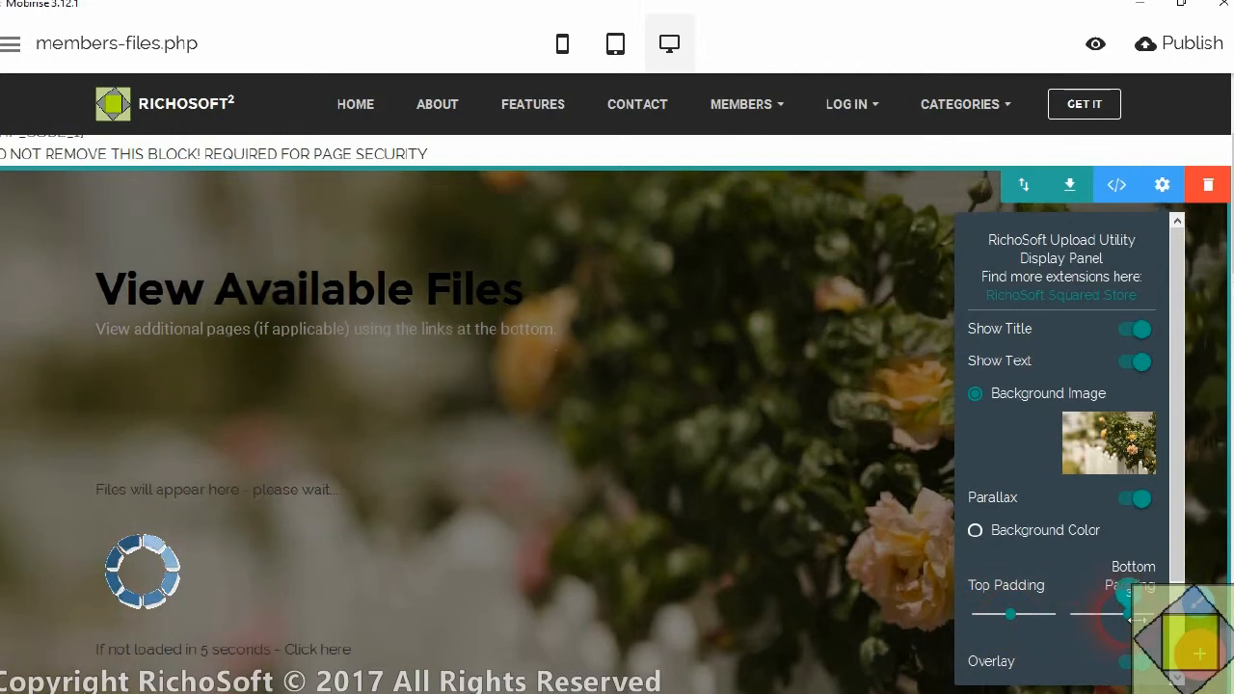
scroll(1118, 633, "down", 1)
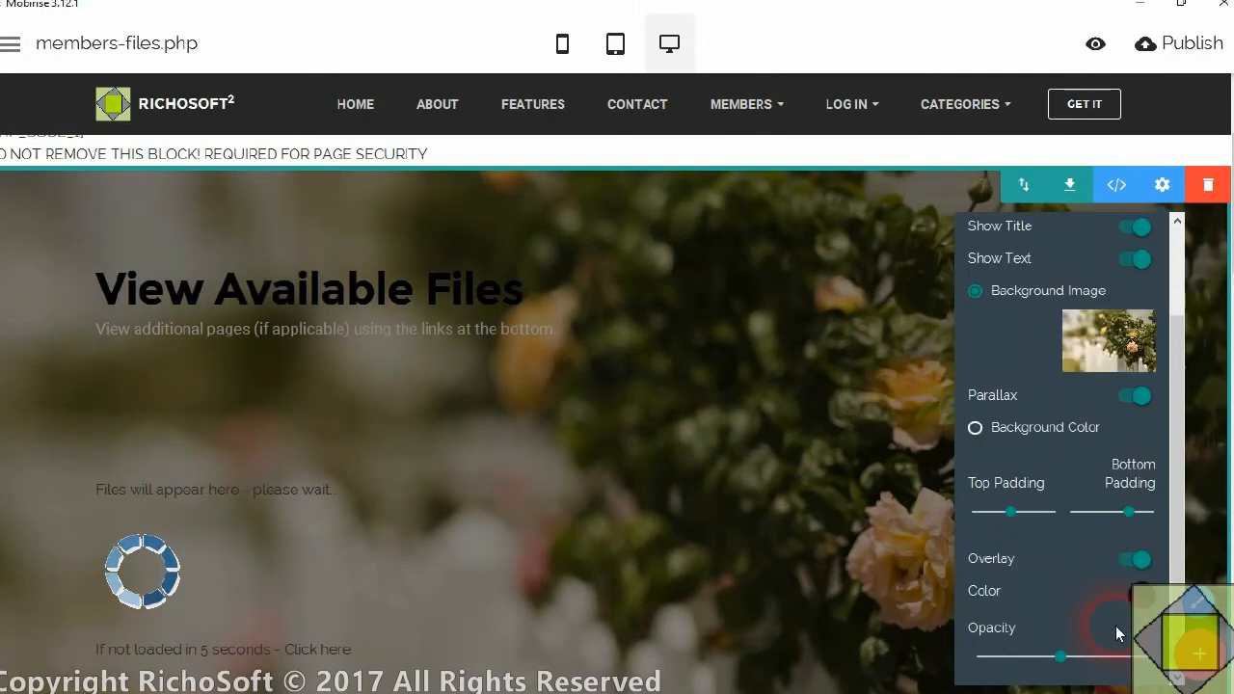
Colour the "View Available Files" title white and centre it
left_click(347, 290)
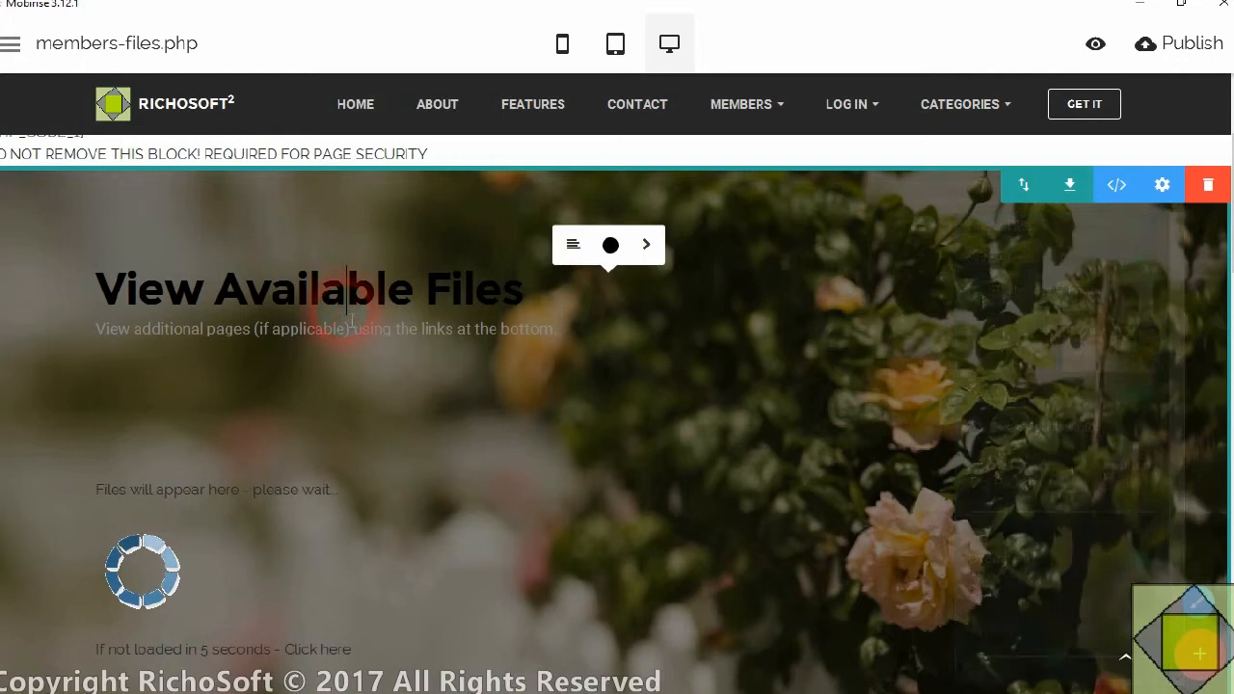
left_click(611, 244)
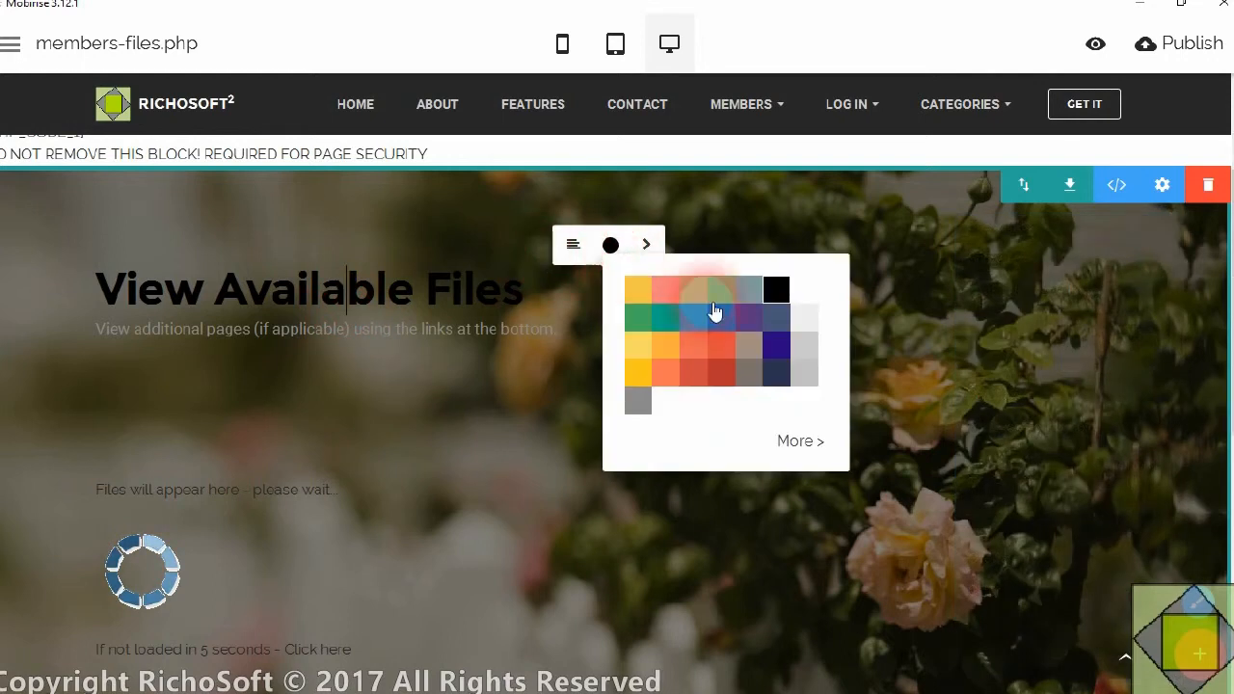
left_click(804, 289)
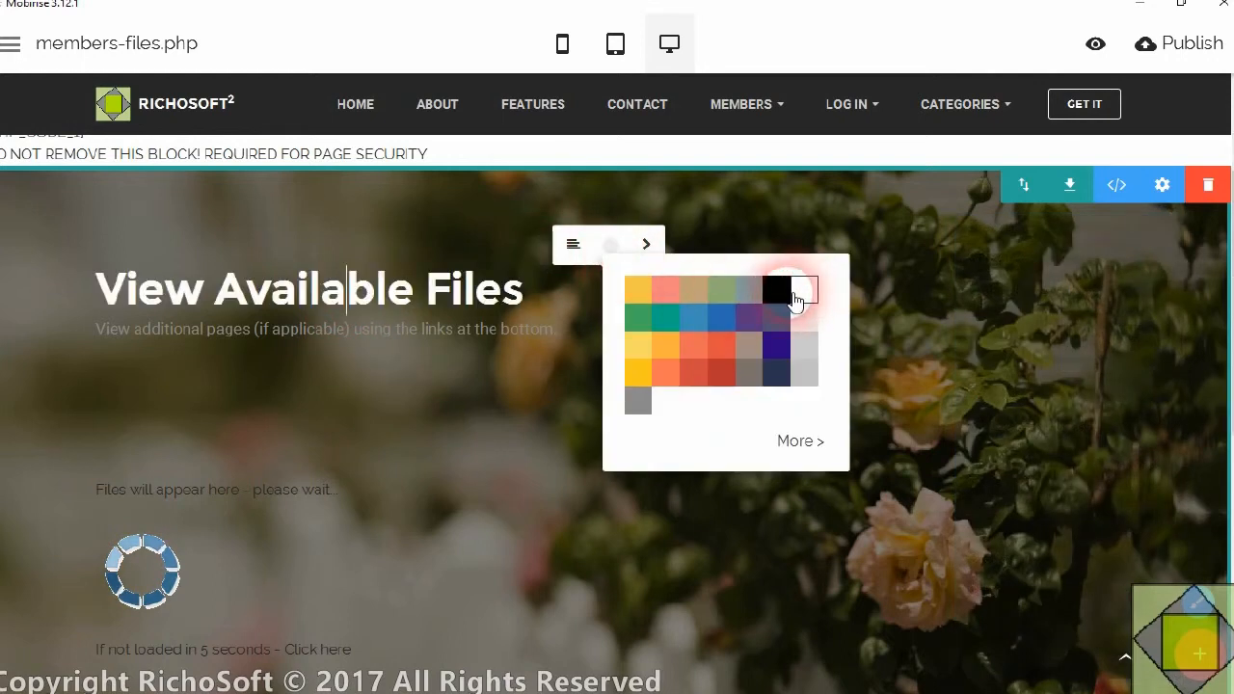
left_click(574, 244)
Colour the subtitle about viewing additional pages white and centre it under the title
left_click(359, 304)
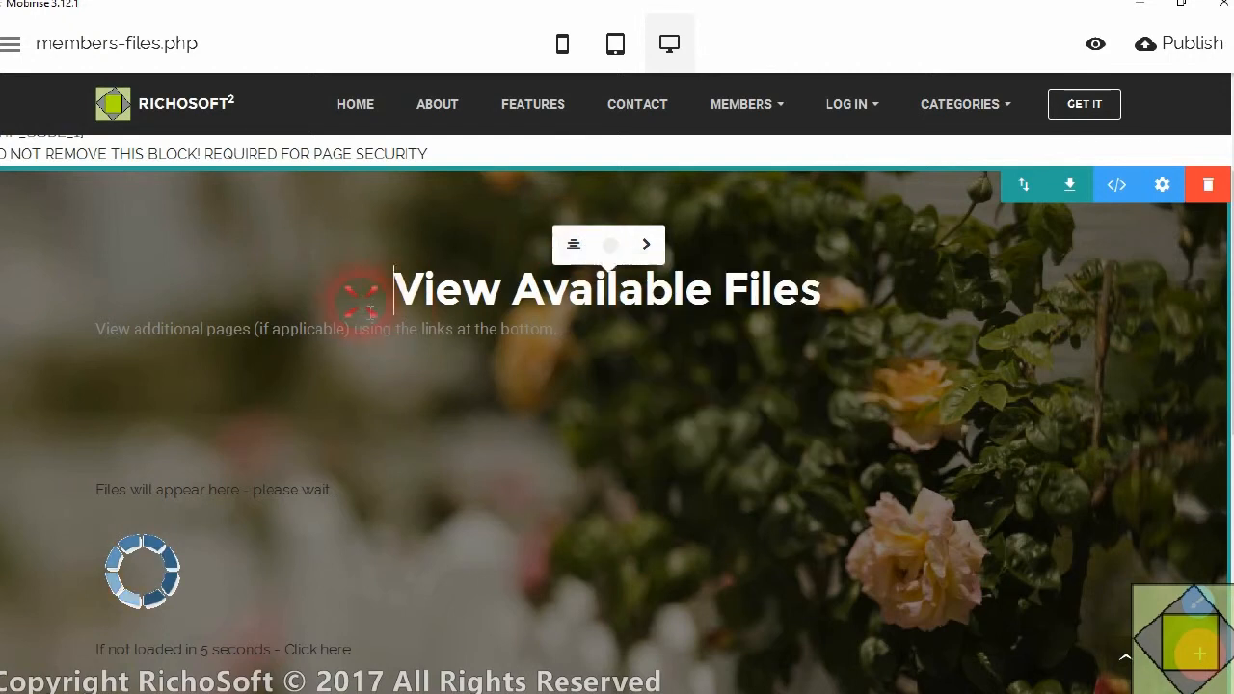
left_click(611, 297)
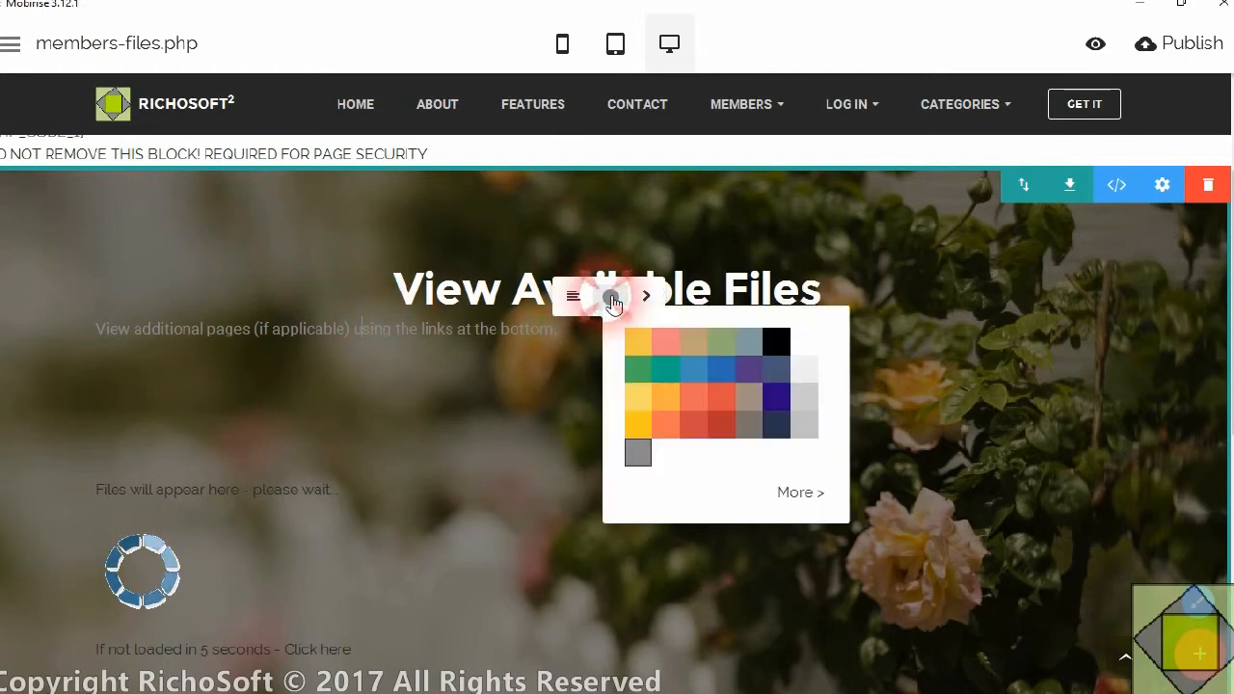
left_click(778, 348)
left_click(806, 342)
left_click(576, 299)
left_click(328, 329)
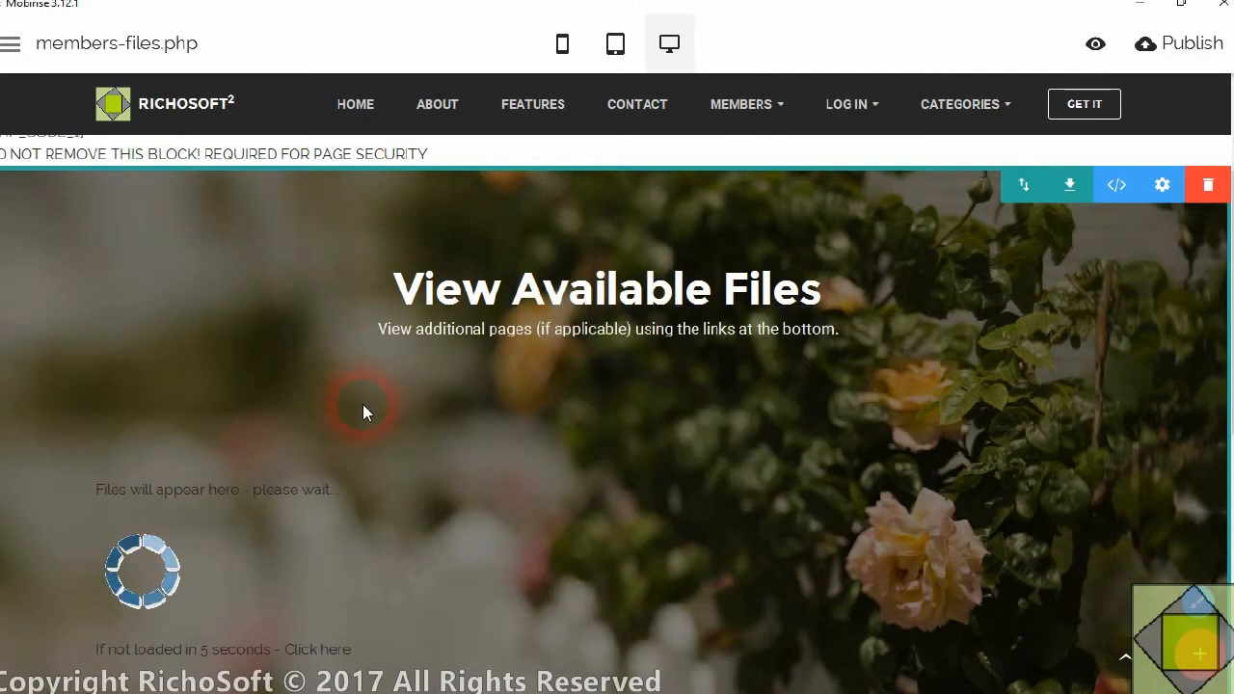
Review the finished members-files.php page and publish the site to the local drive folder D:\data\1fambookpro\publish
scroll(362, 404, "down", 2)
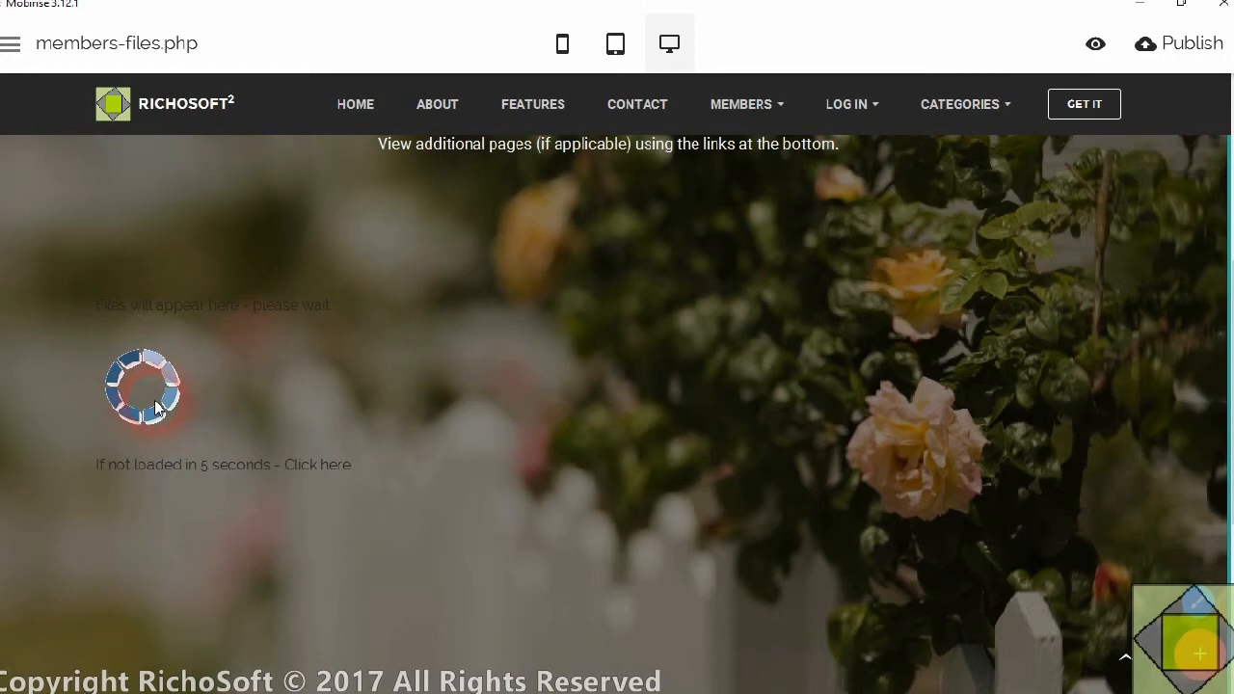
scroll(416, 445, "down", 3)
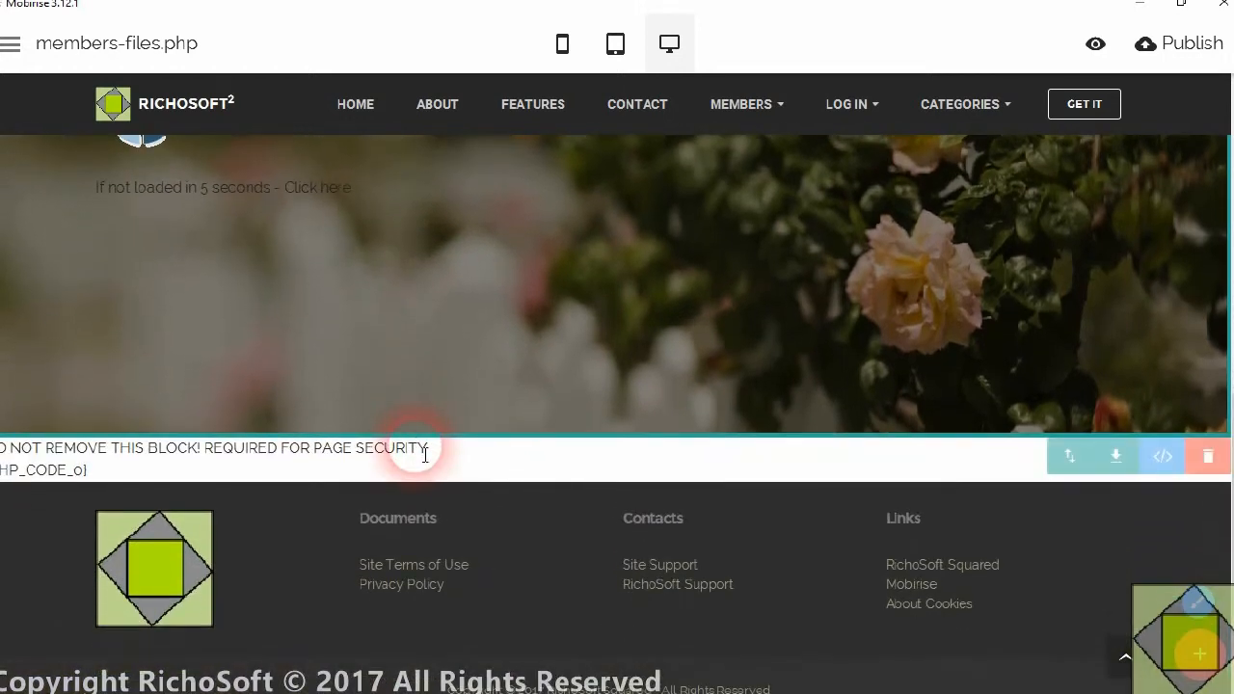
scroll(425, 454, "up", 7)
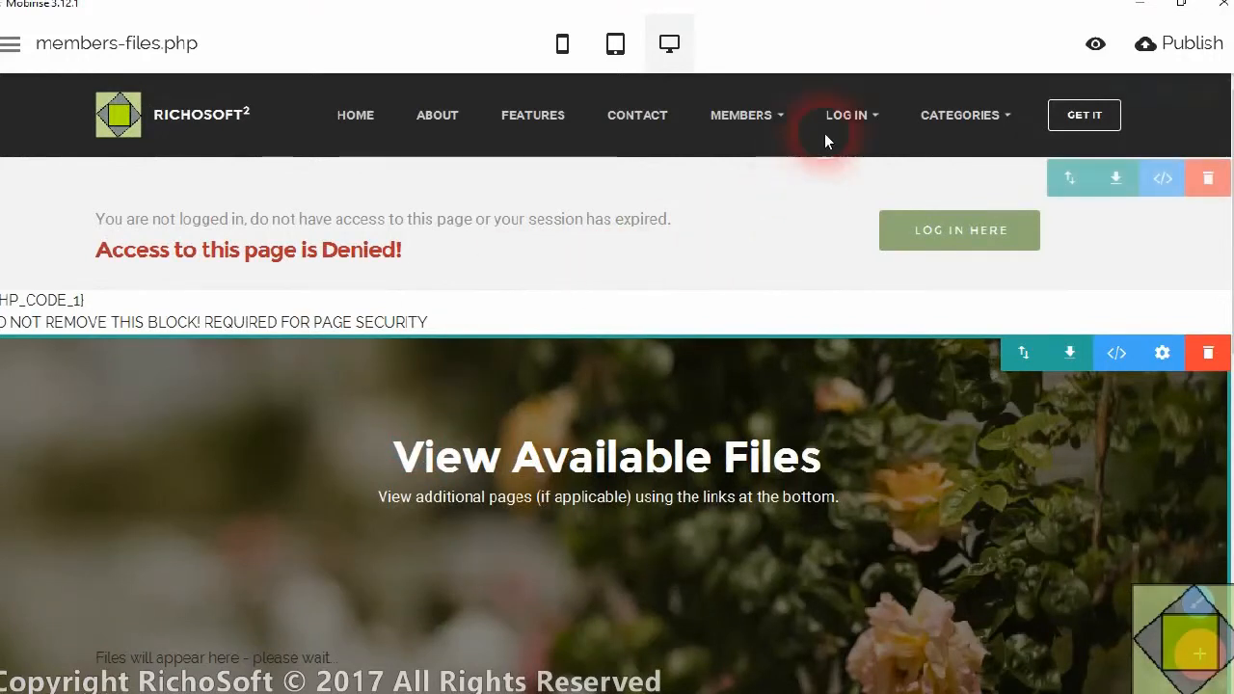
left_click(1206, 50)
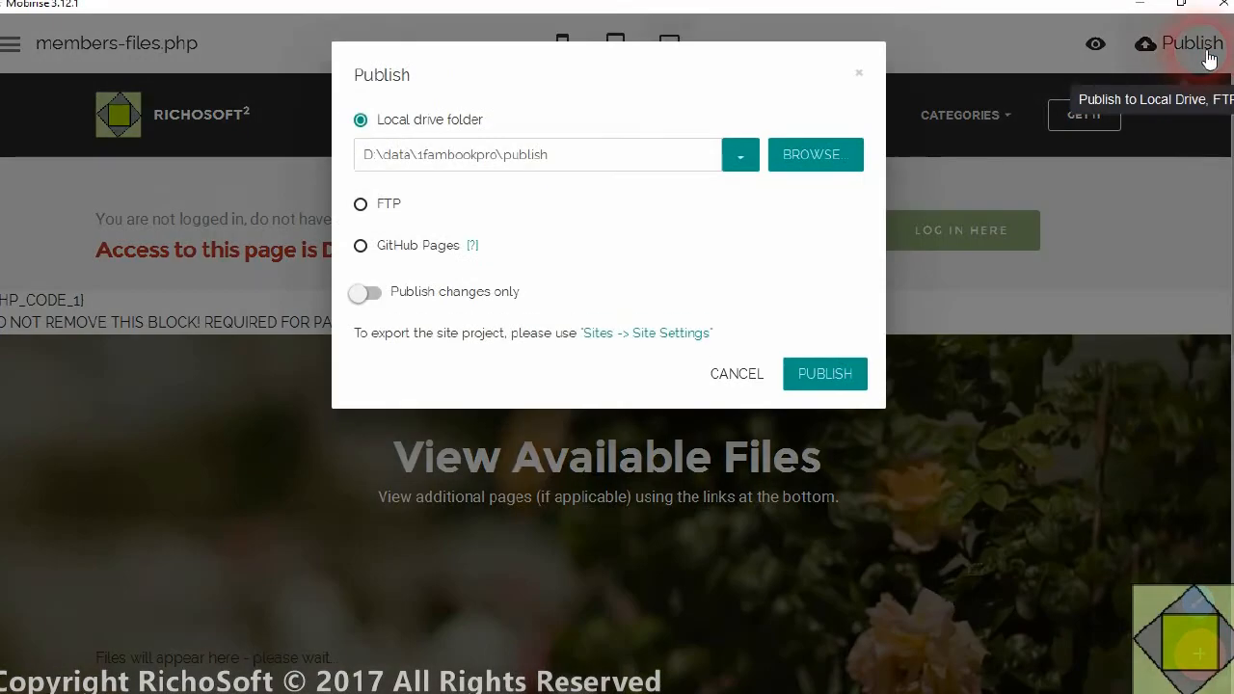
left_click(812, 379)
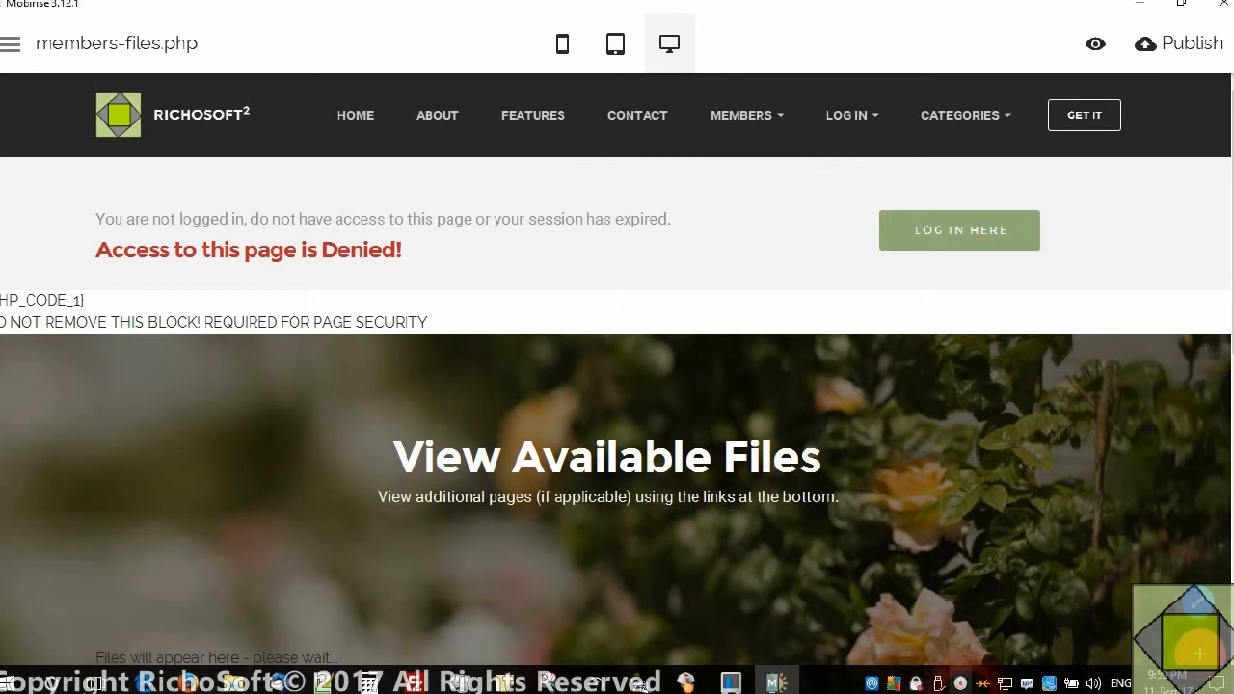
right_click(961, 683)
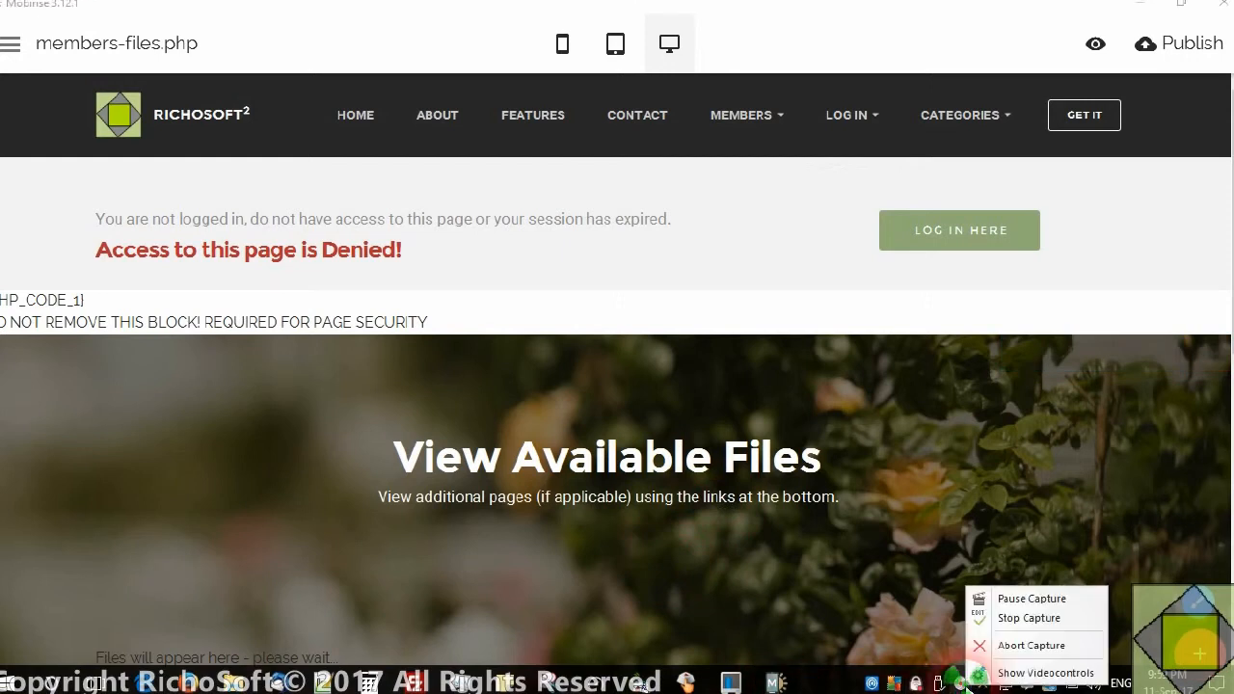
left_click(1058, 617)
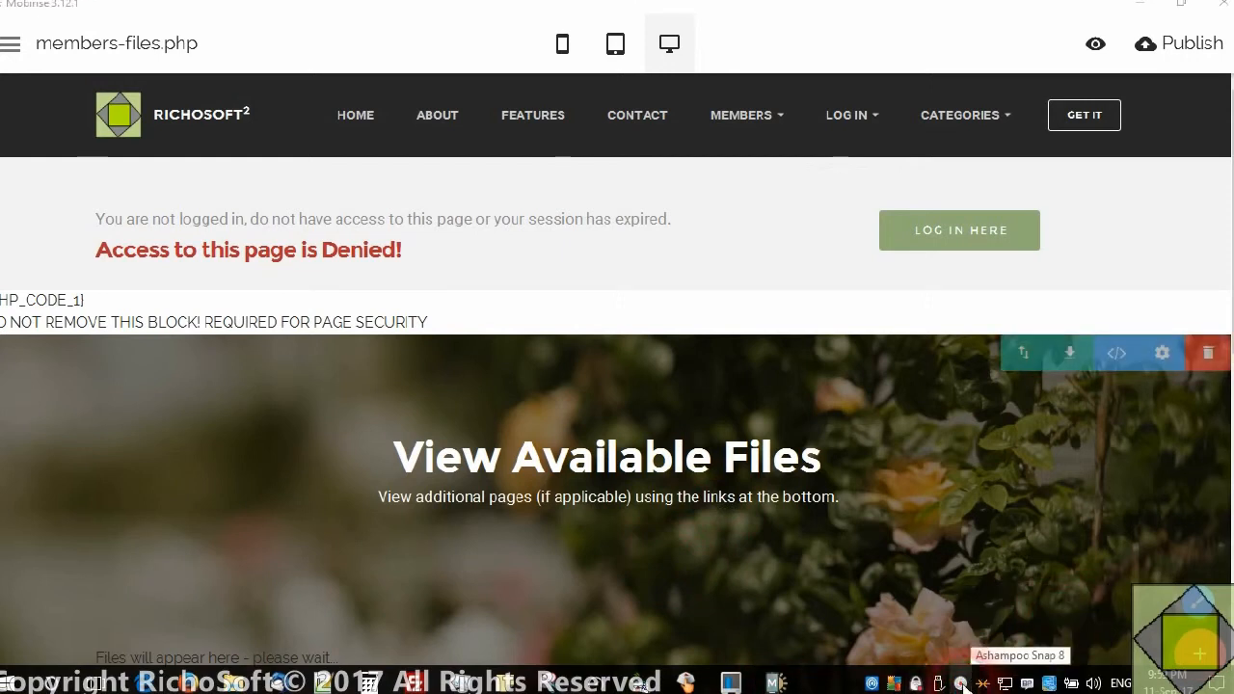
right_click(961, 683)
left_click(1027, 616)
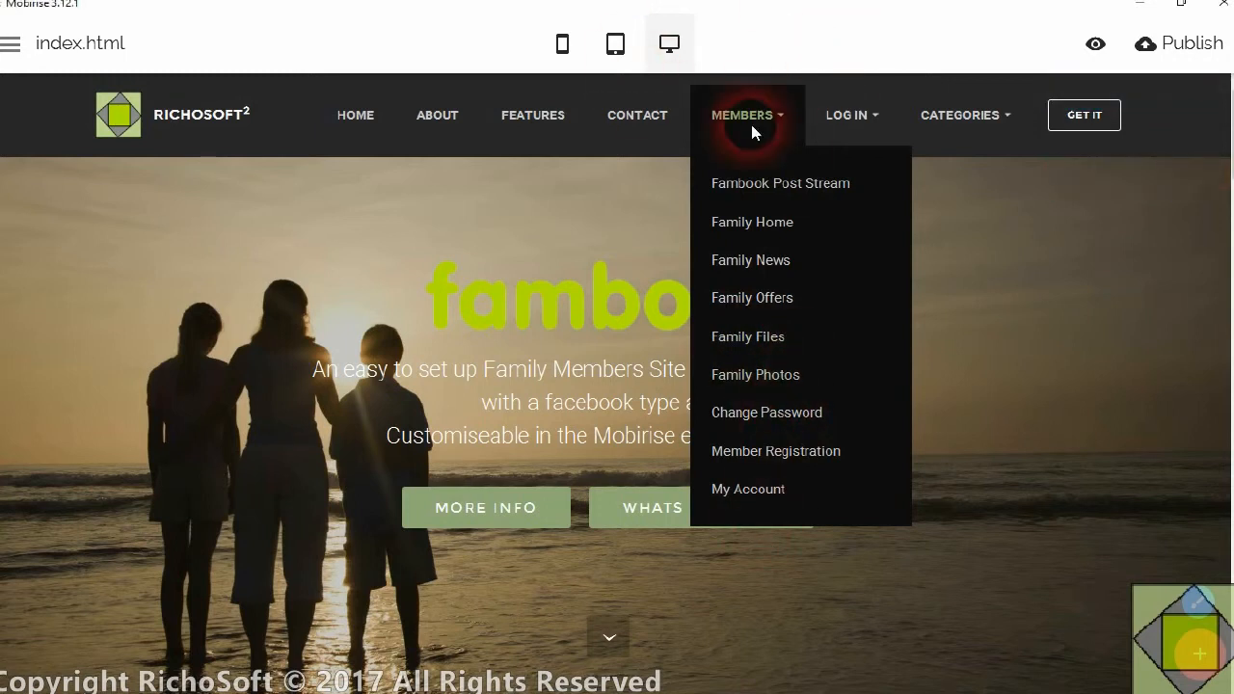
Switch to FileZilla and open the local dbconnect.php file in L:\fileutility for editing
mouse_move(414, 683)
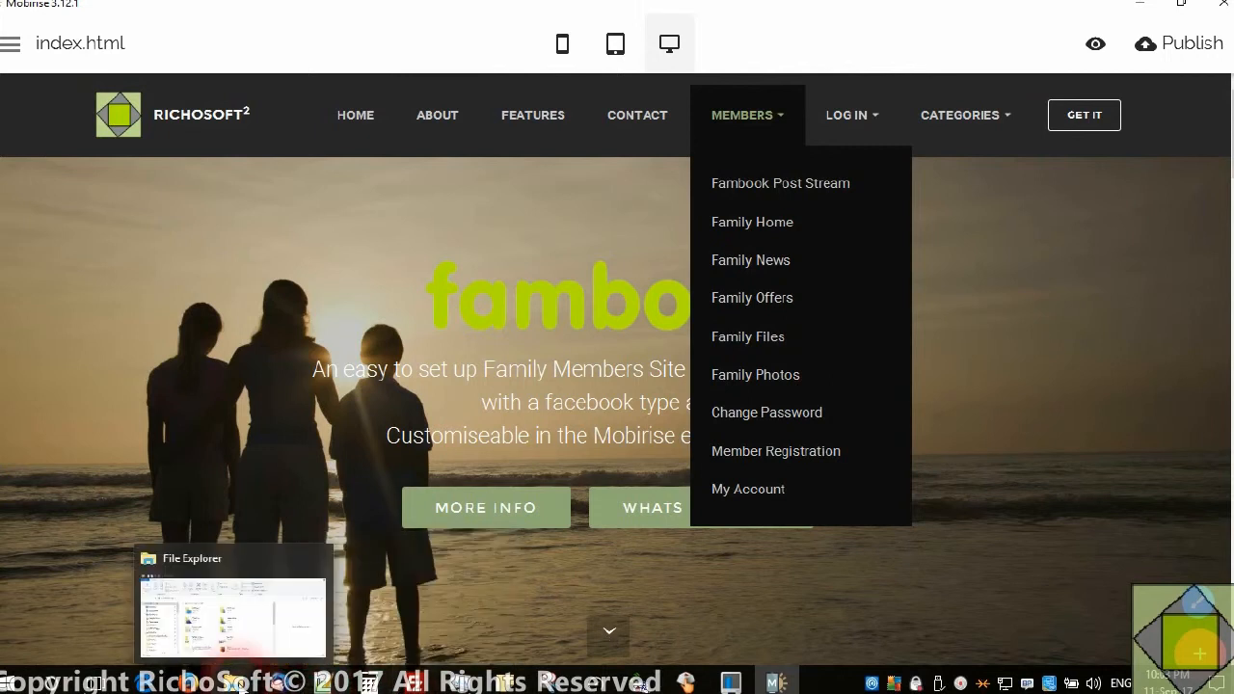
left_click(414, 683)
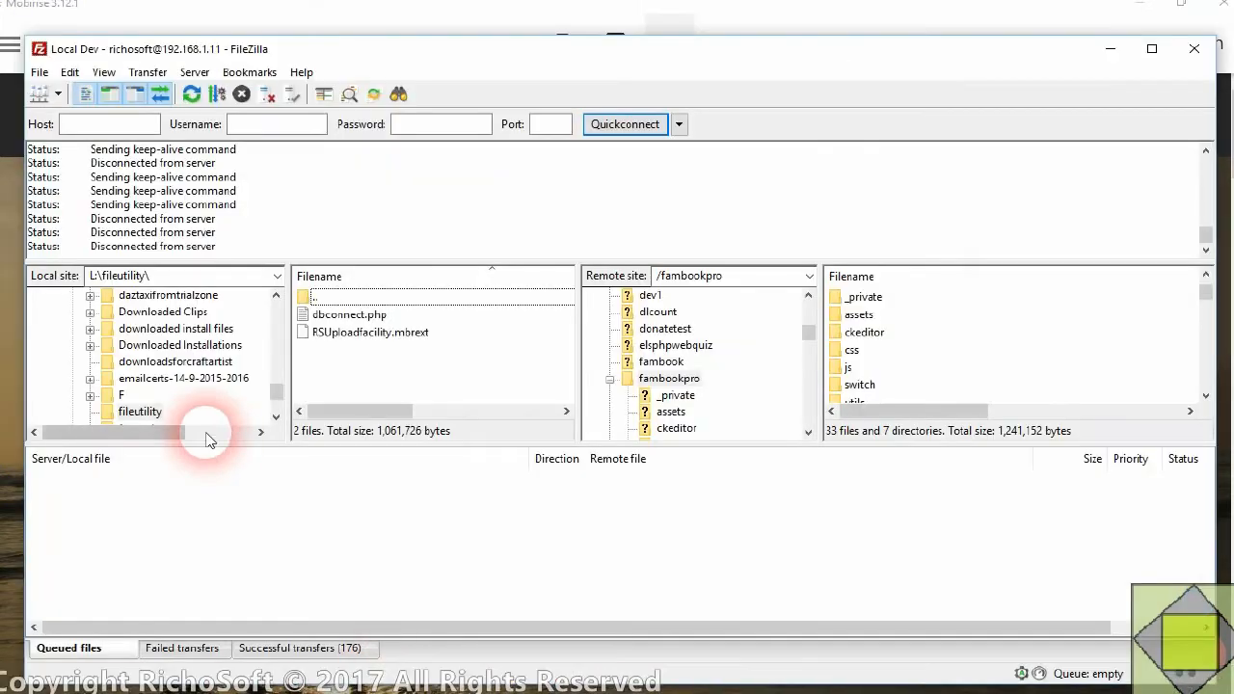
left_click(328, 316)
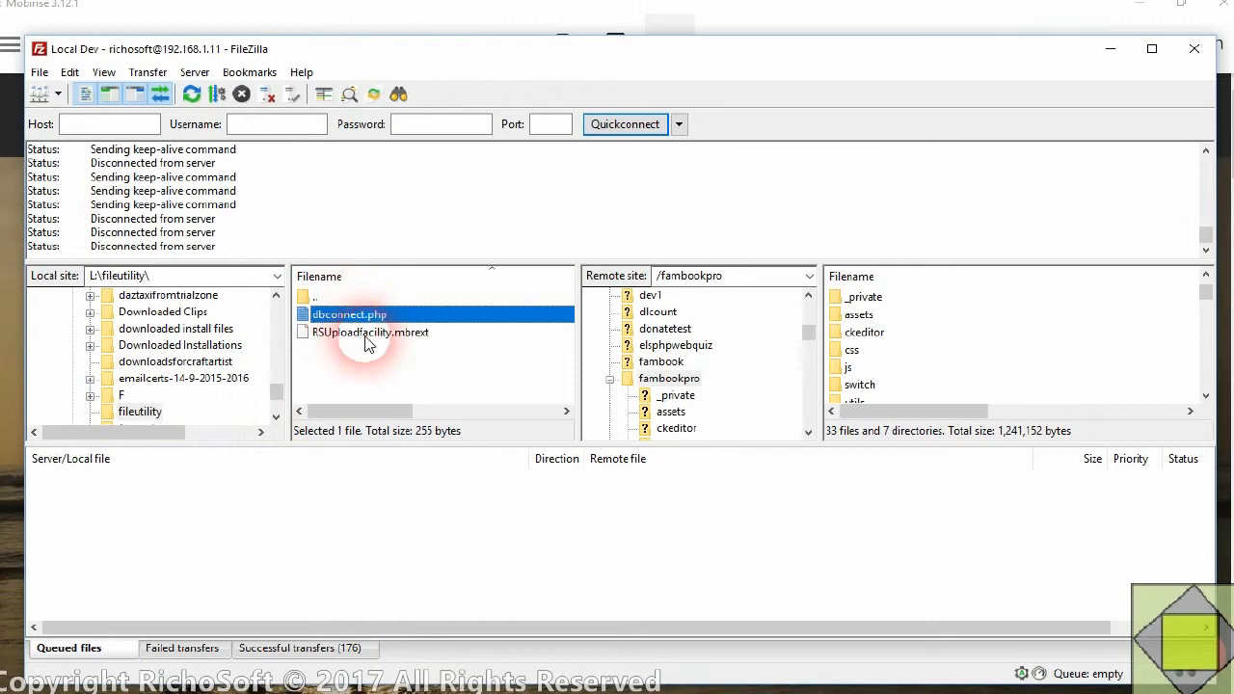
right_click(375, 322)
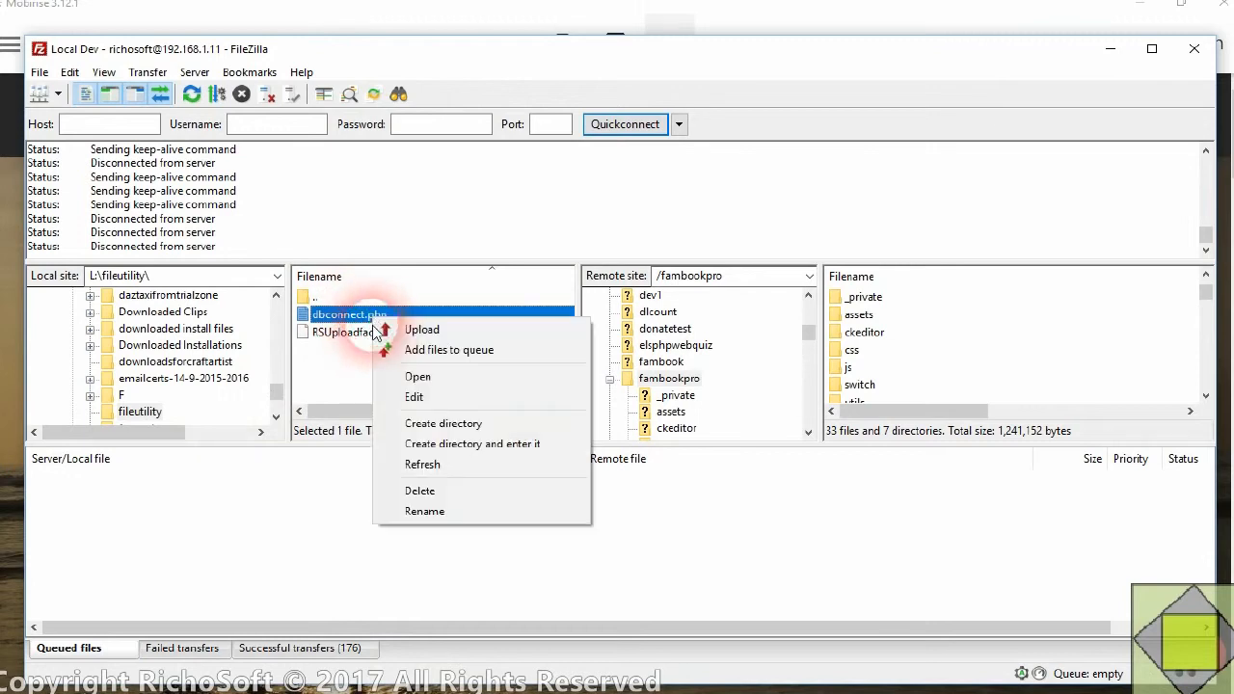
left_click(415, 397)
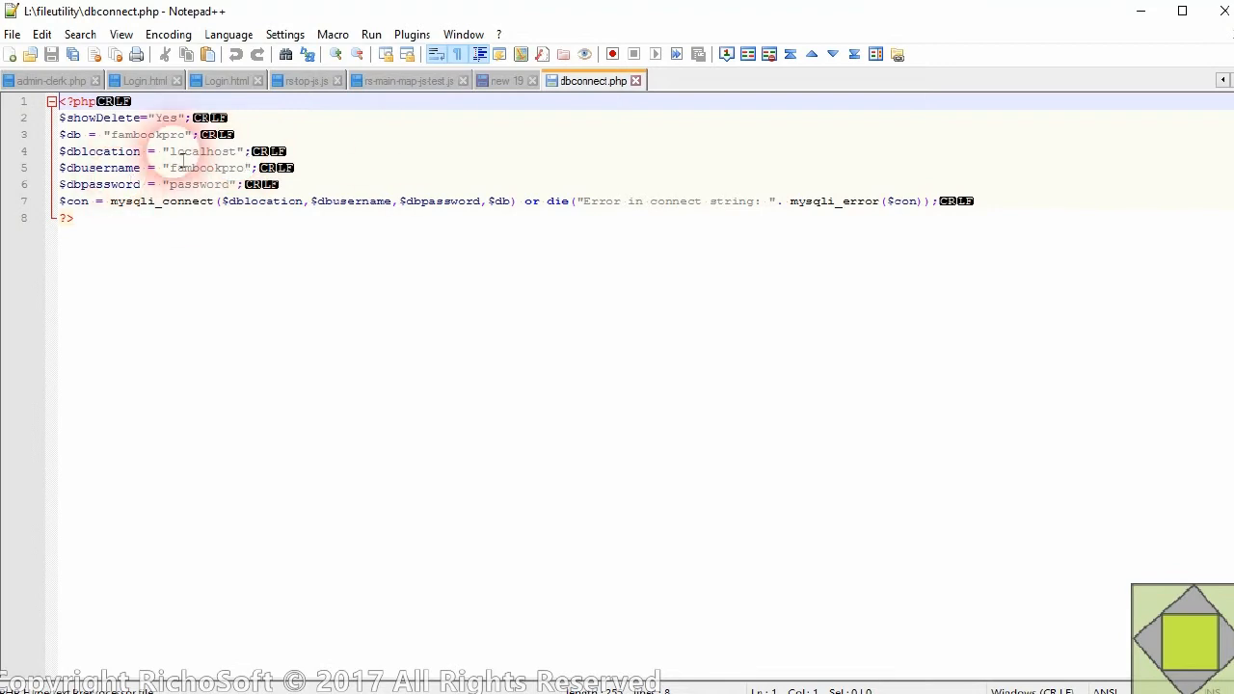
Examine the database name, location and username settings in dbconnect.php
left_click_drag(112, 138, 238, 154)
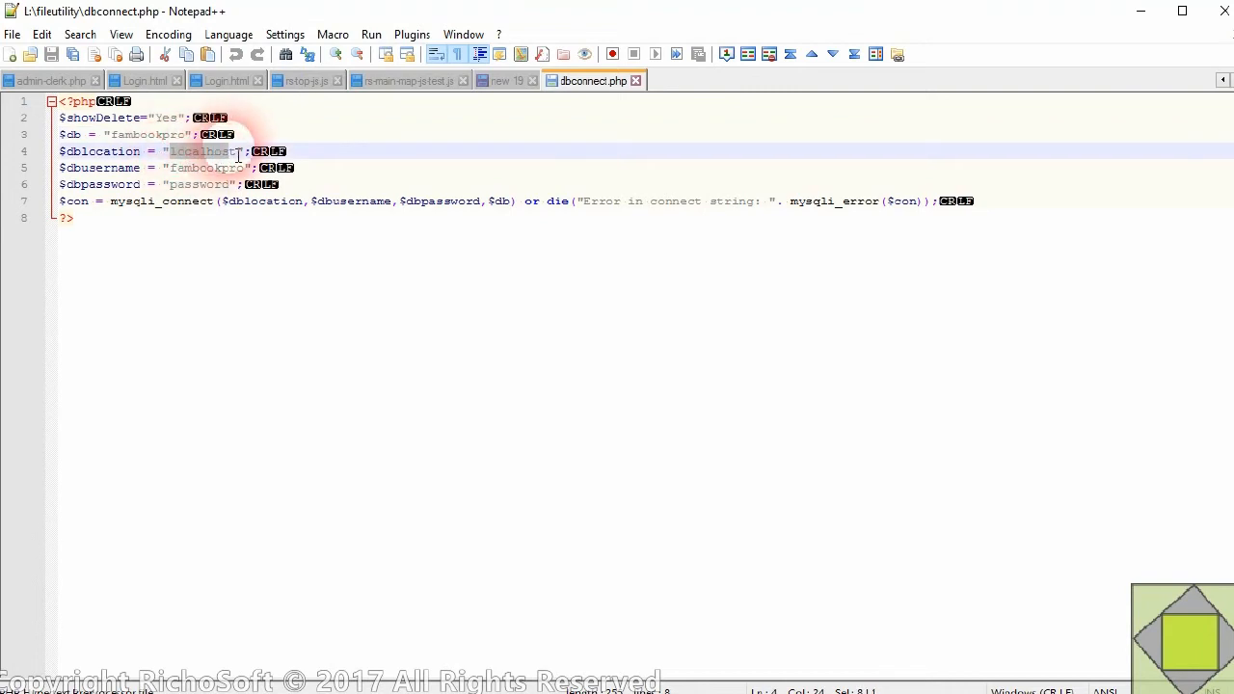
left_click(173, 169)
double_click(177, 170)
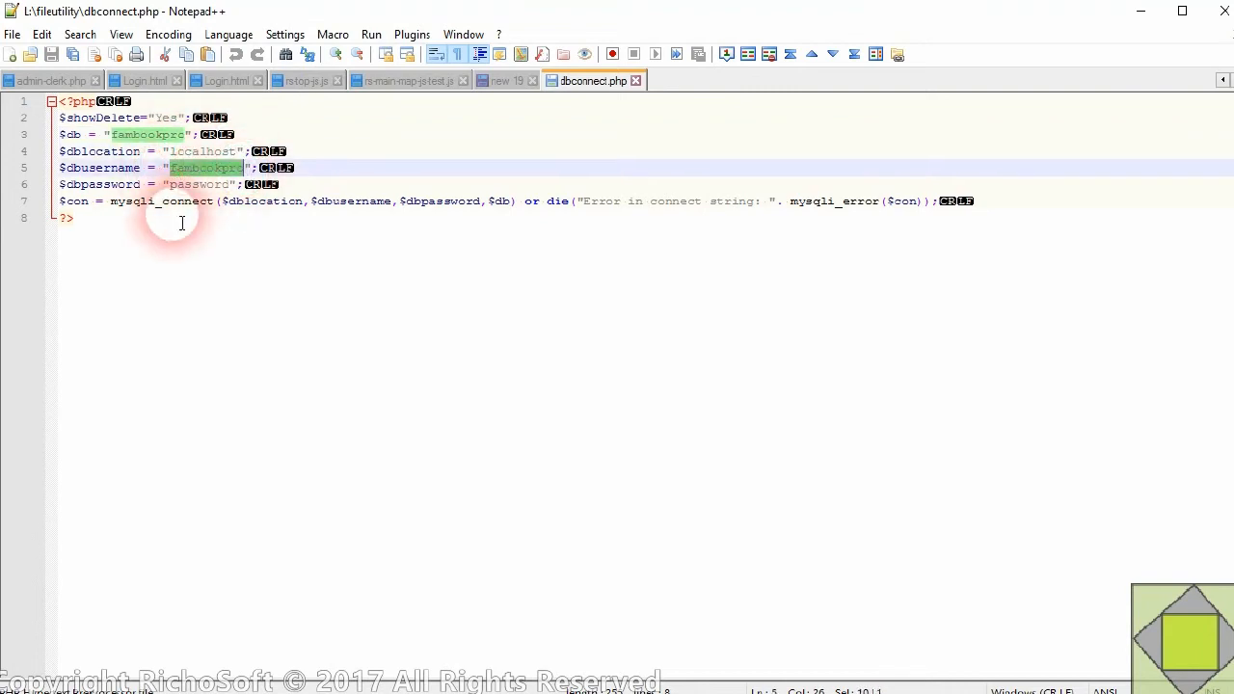
Examine the database password and showDelete settings in dbconnect.php
left_click_drag(169, 184, 231, 185)
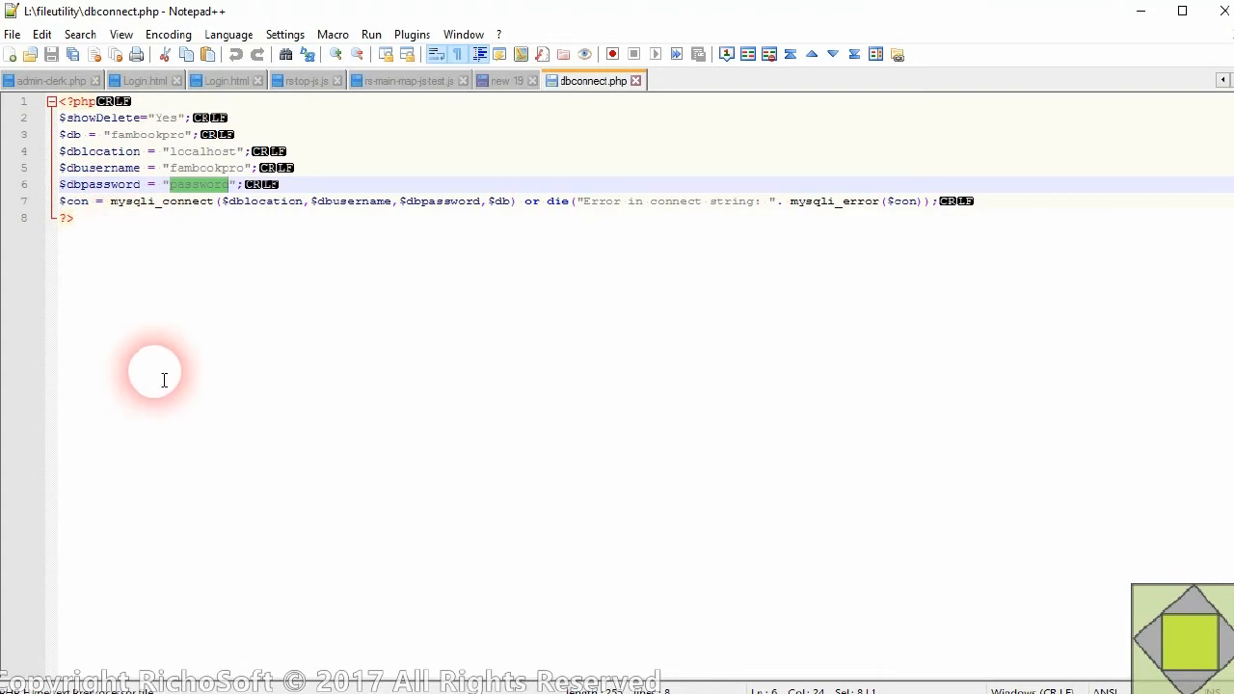
left_click(270, 104)
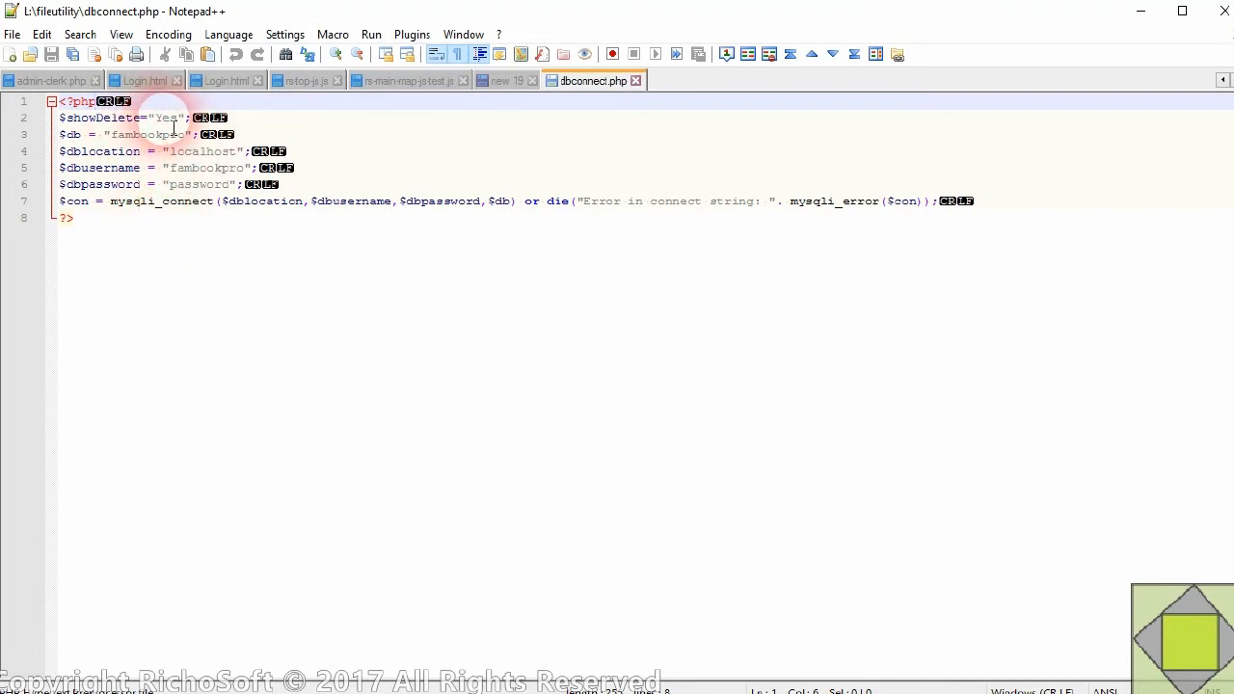
mouse_move(162, 123)
left_mouse_down()
mouse_move(180, 123)
mouse_move(165, 128)
left_mouse_up()
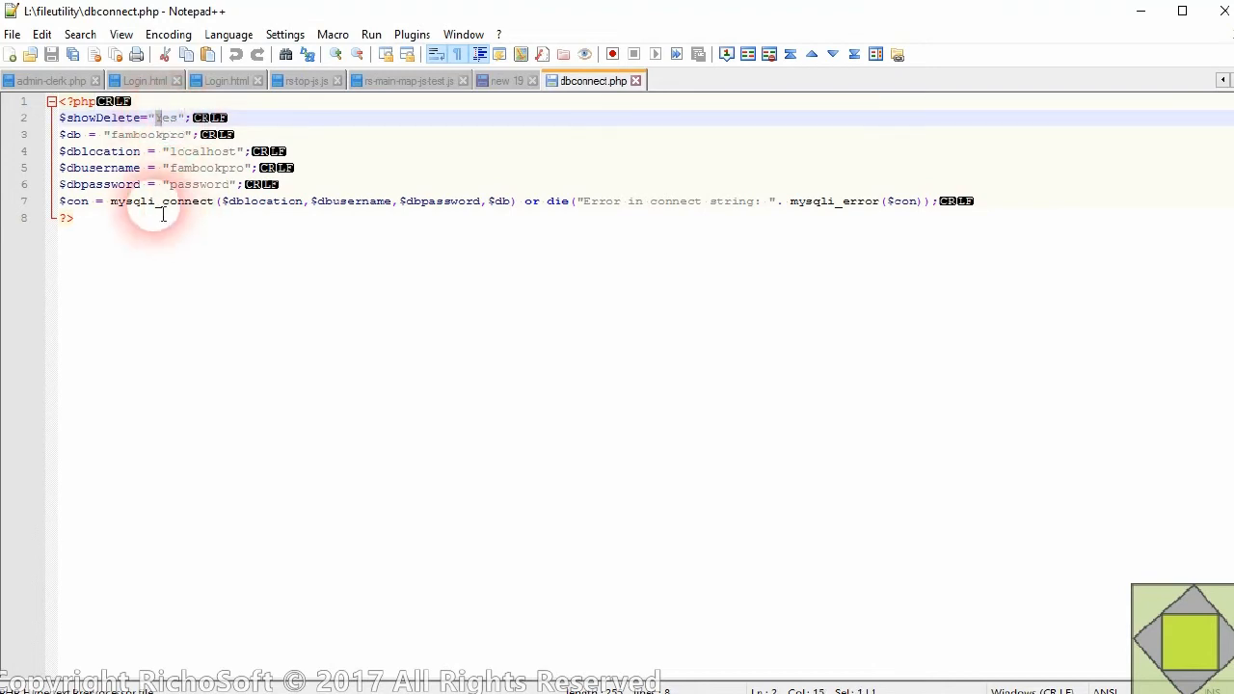
right_click(157, 197)
left_click(521, 286)
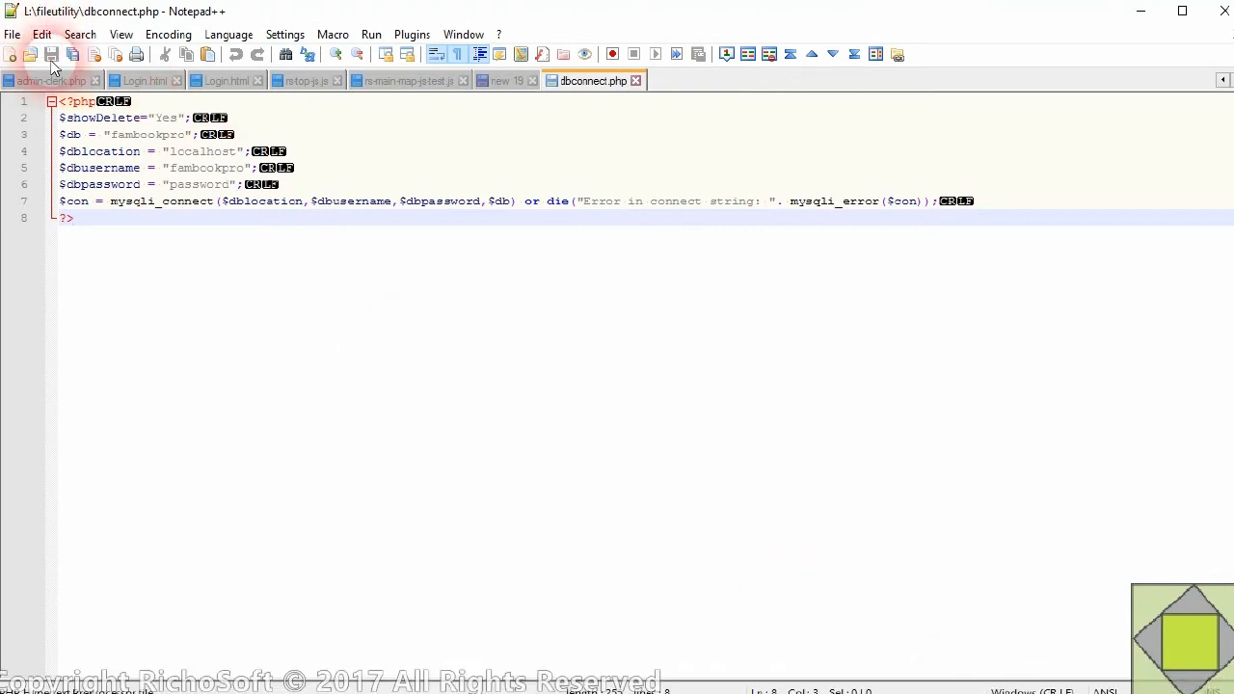
left_click(14, 35)
left_click(14, 37)
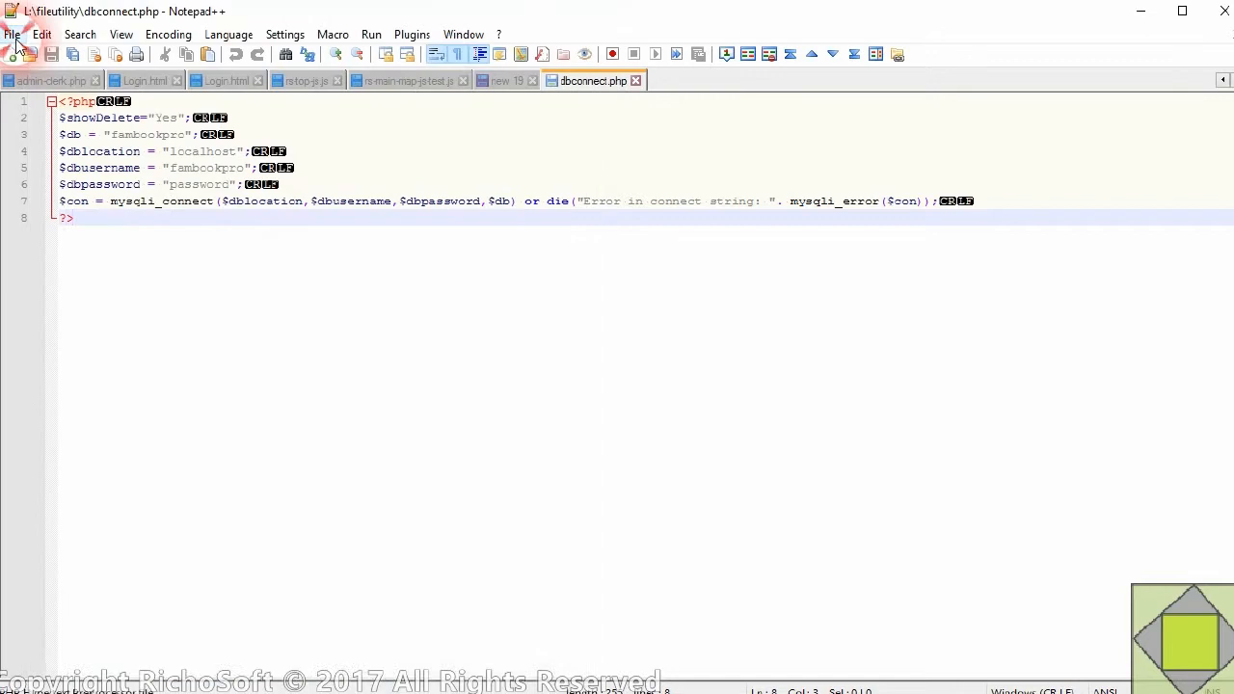
left_click(958, 680)
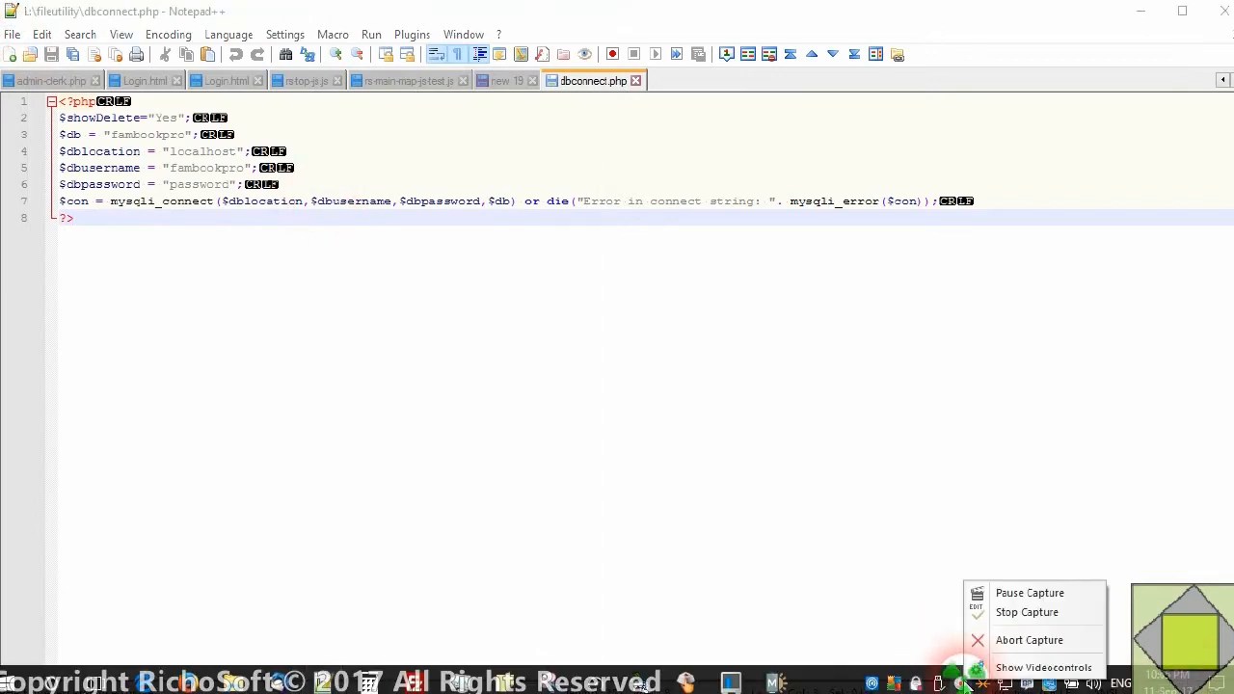
left_click(1030, 613)
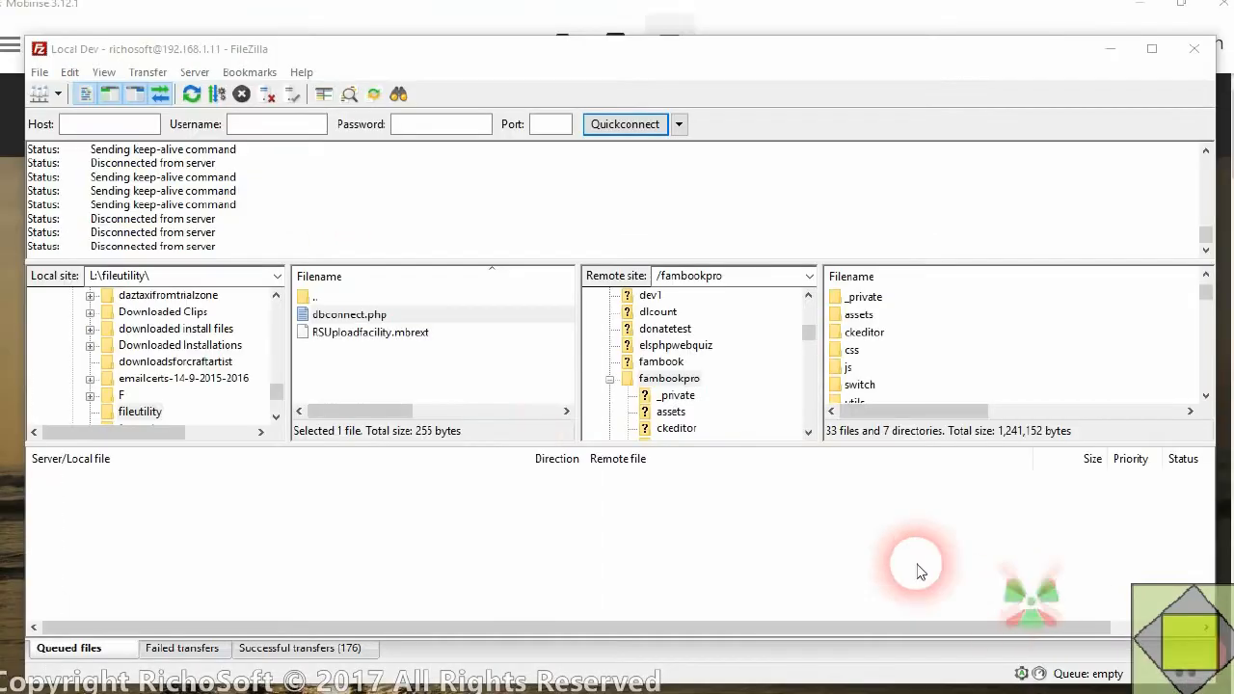
In FileZilla, upload dbconnect.php from L:\fileutility to the remote folder /fambookpro/assets/rspluginsuload/php-uload
left_click(431, 374)
left_click(359, 317)
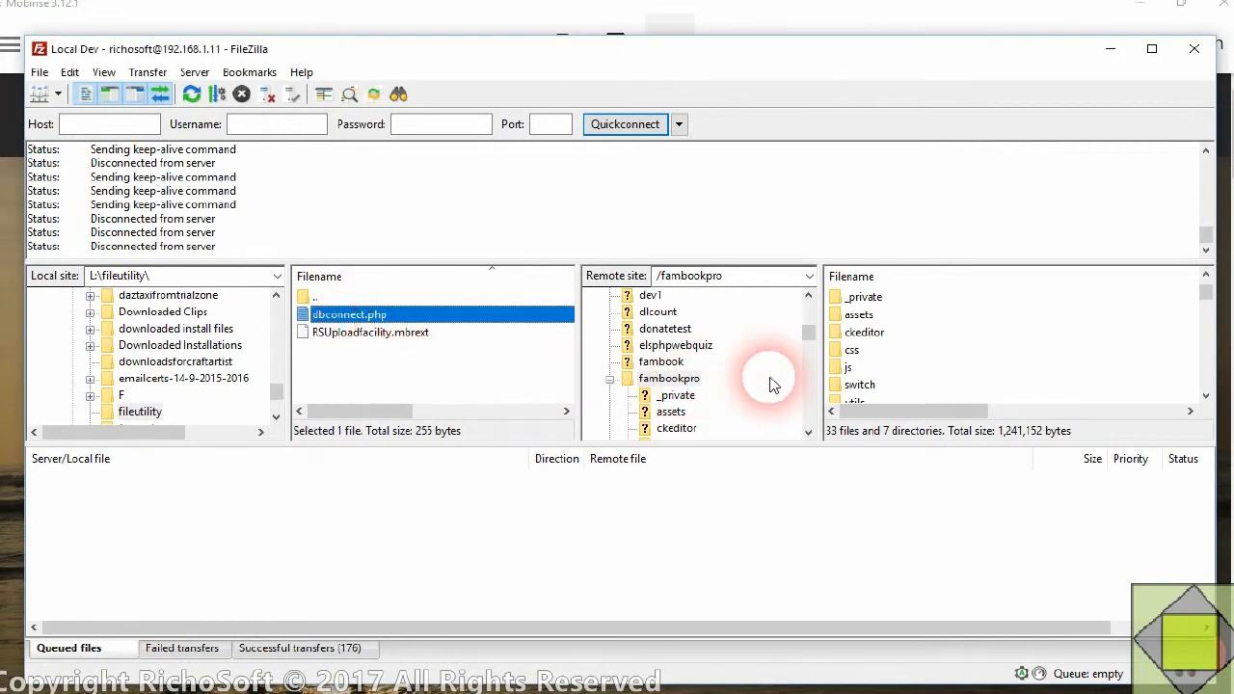
left_click(809, 433)
left_click(809, 433)
left_click(809, 433)
left_click(809, 433)
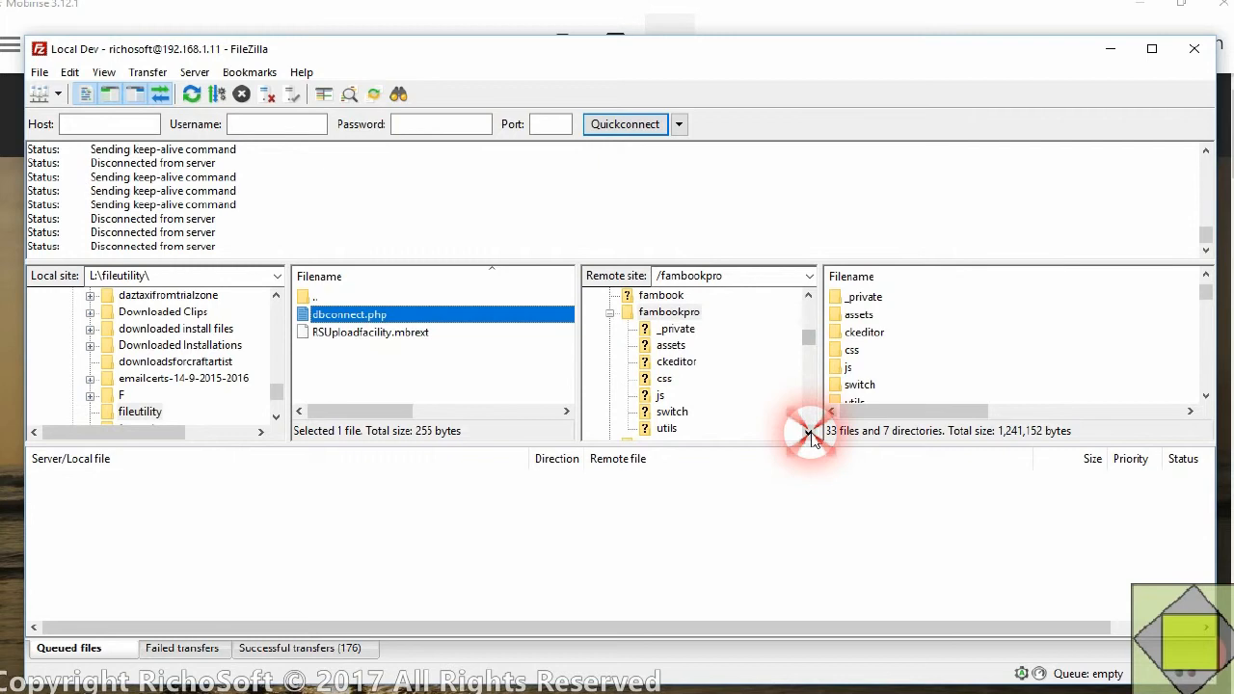
left_click(667, 346)
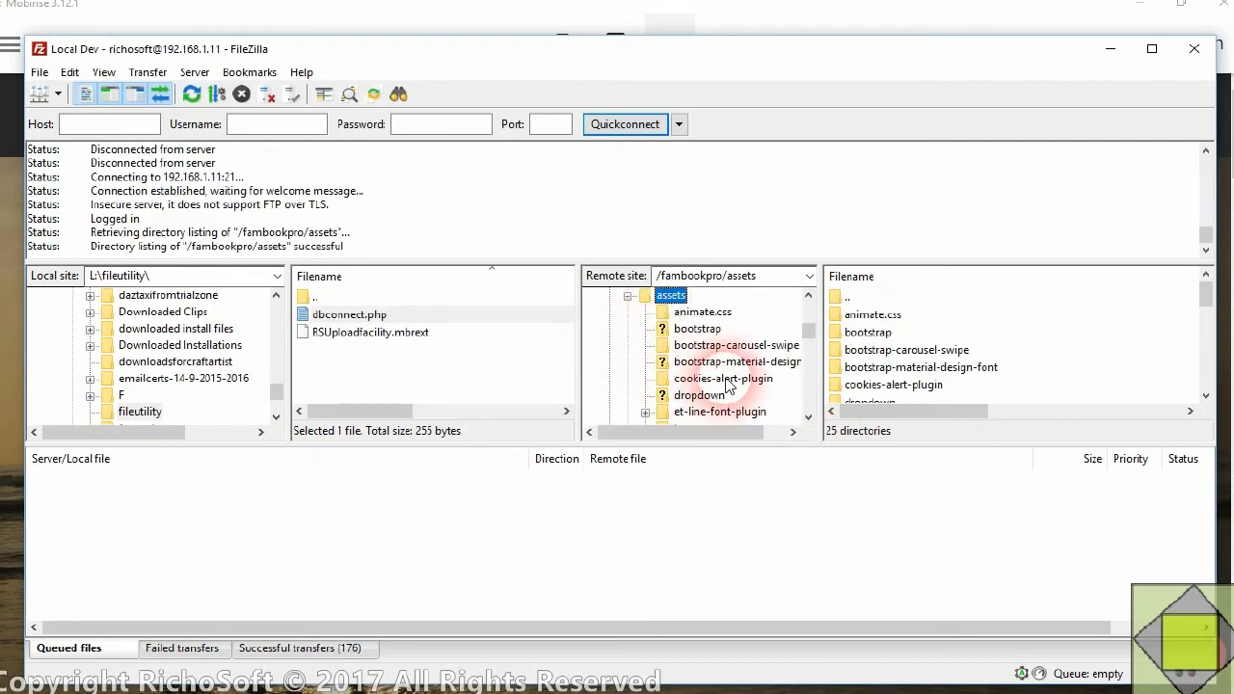
scroll(728, 385, "down", 2)
scroll(728, 386, "down", 2)
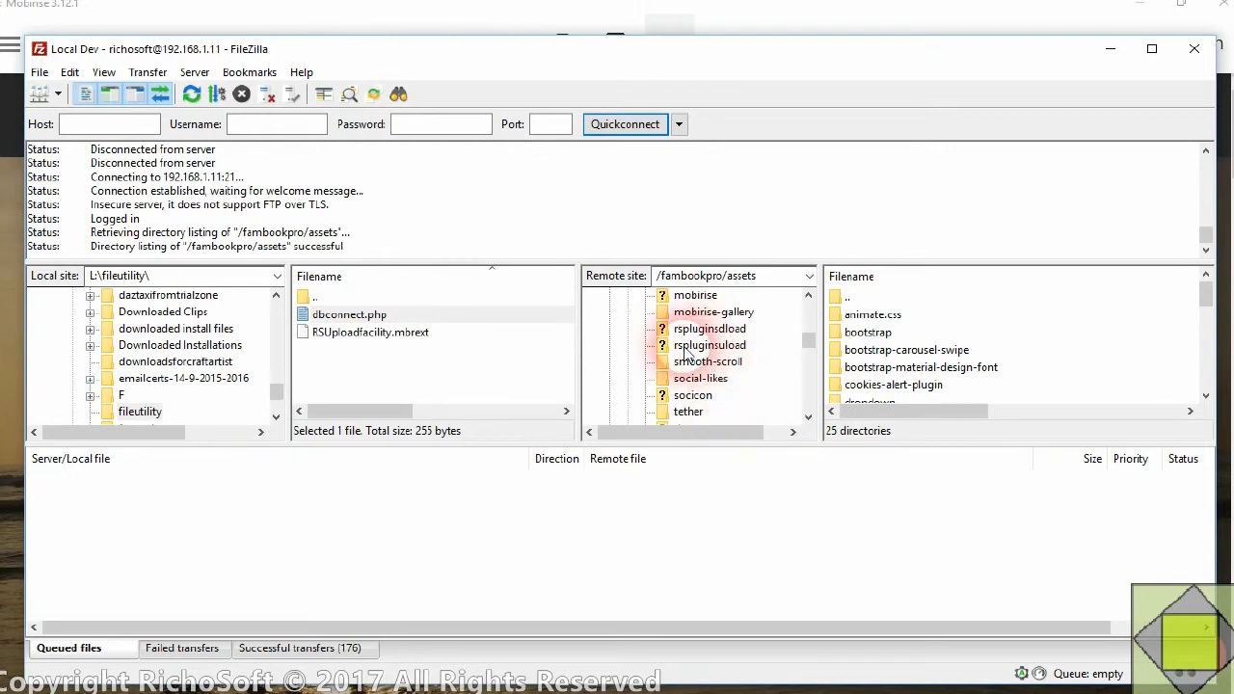
left_click(729, 349)
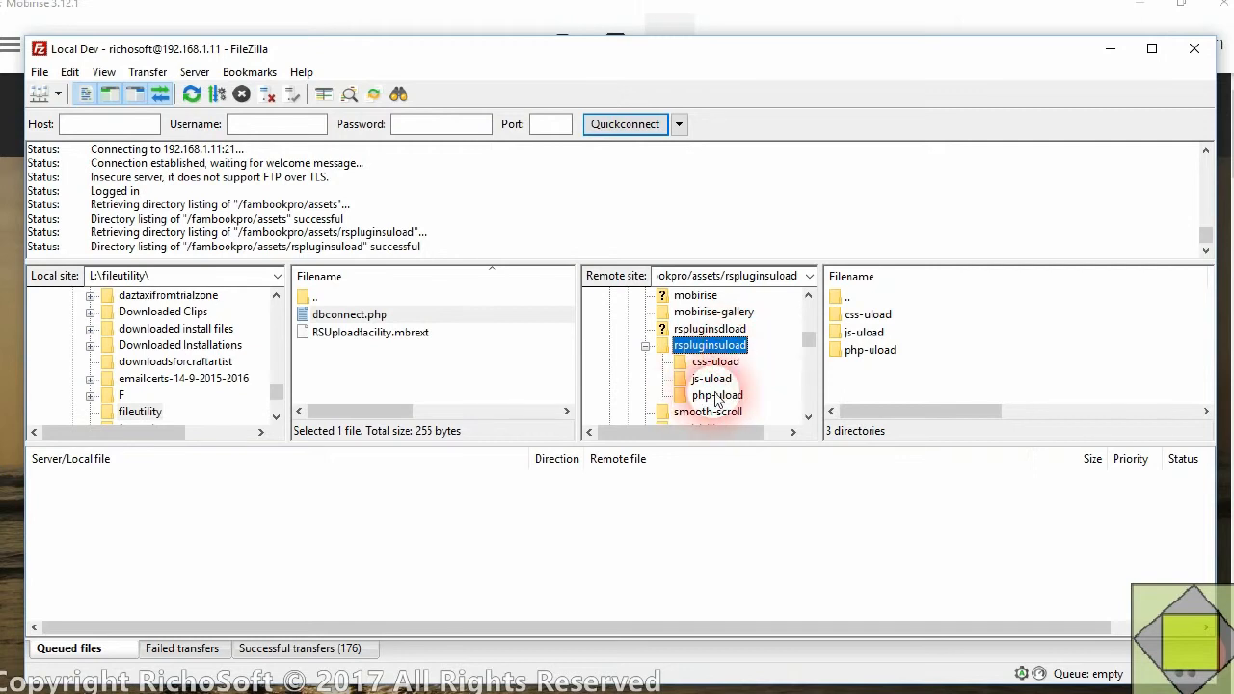
left_click(717, 396)
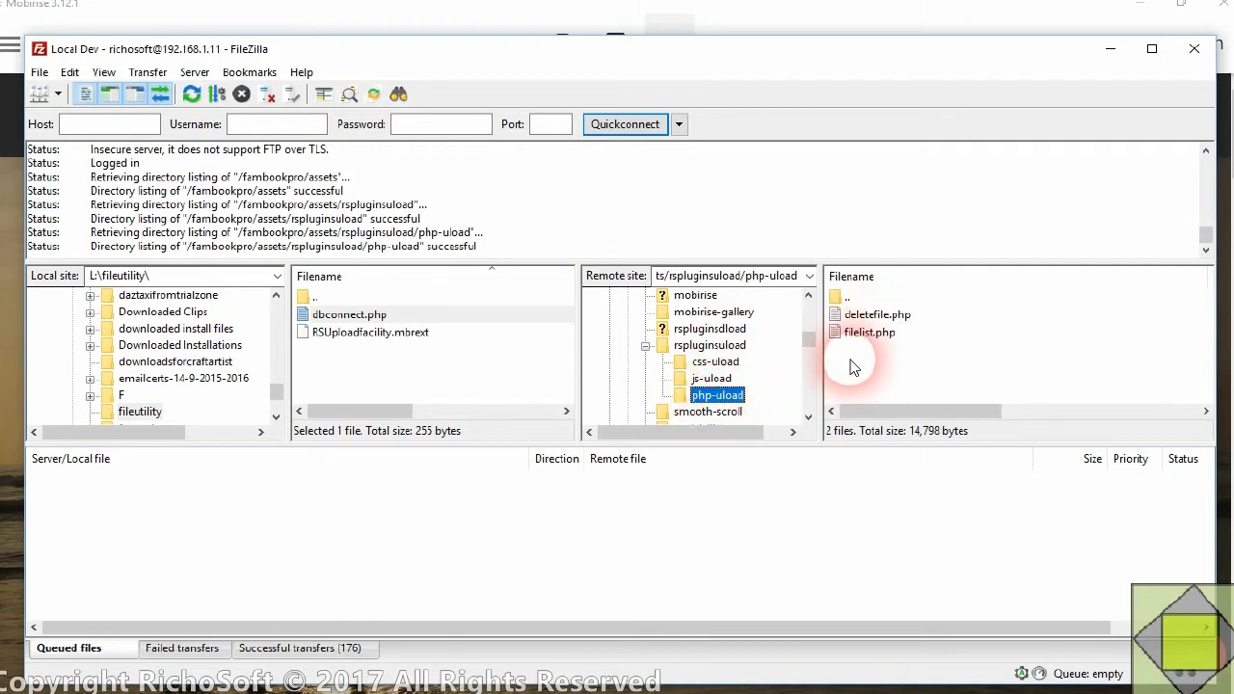
left_click_drag(364, 321, 866, 369)
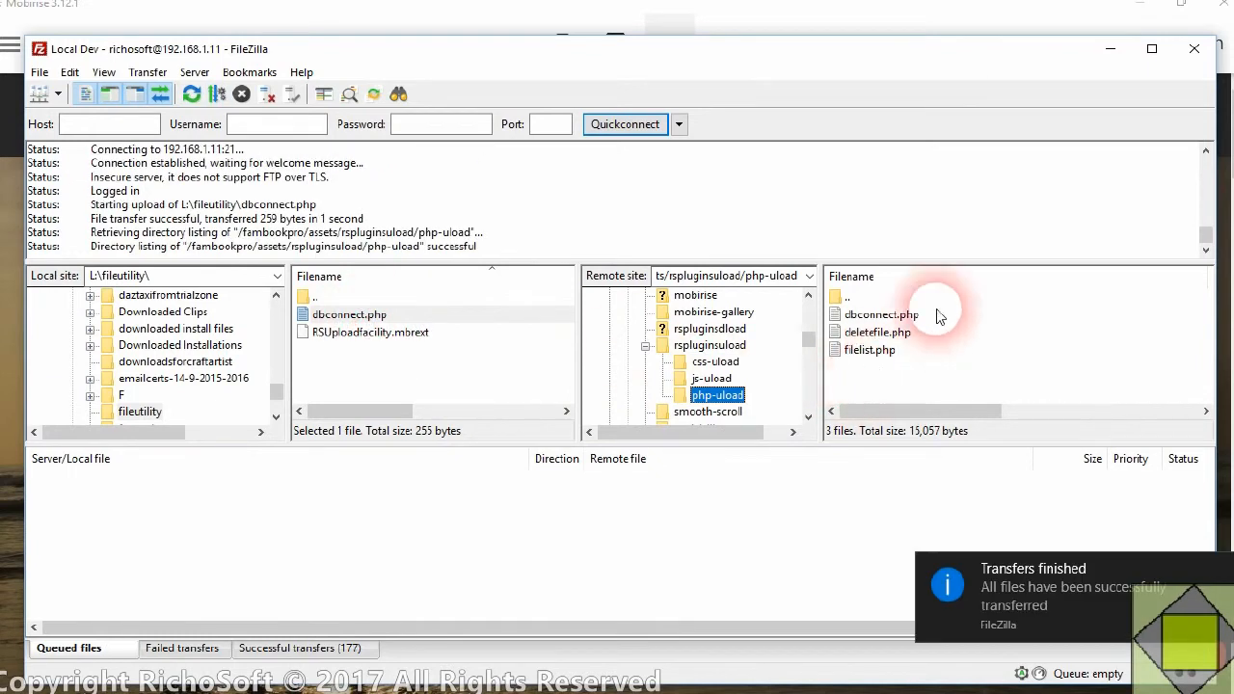
Switch to Firefox, reload the fambookpro index page on mysite.tst and open the site's Admin page
left_click(1110, 55)
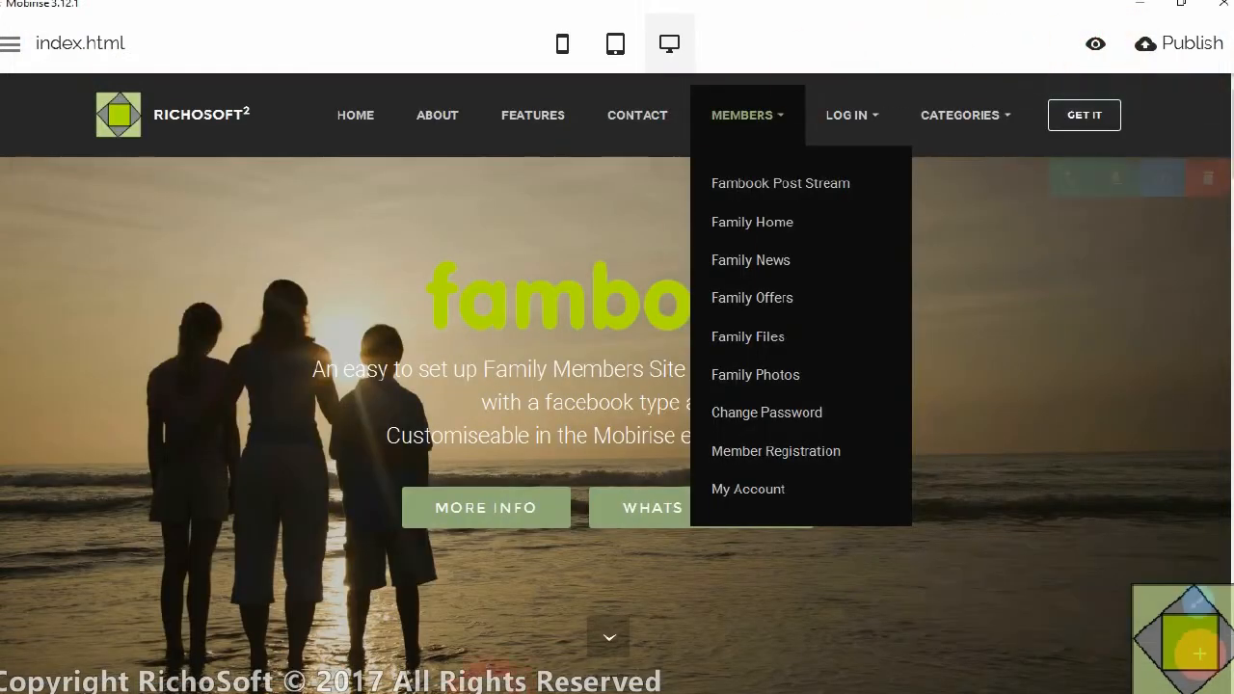
left_click(195, 683)
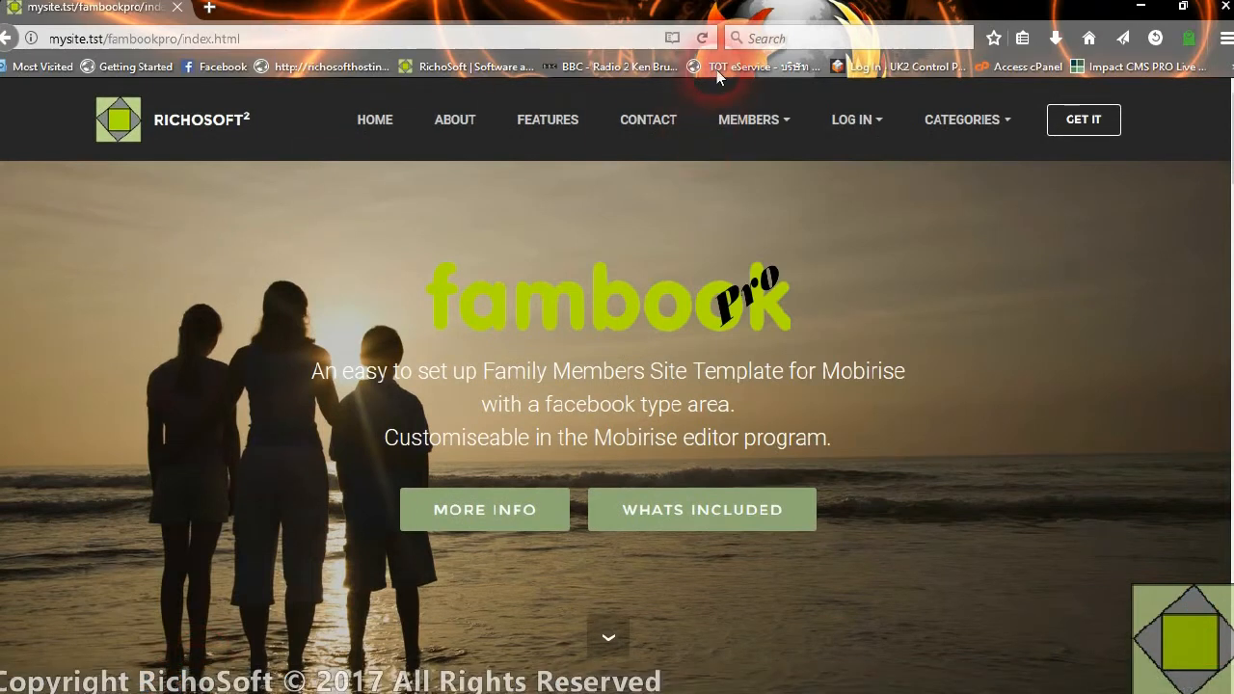
left_click(703, 37)
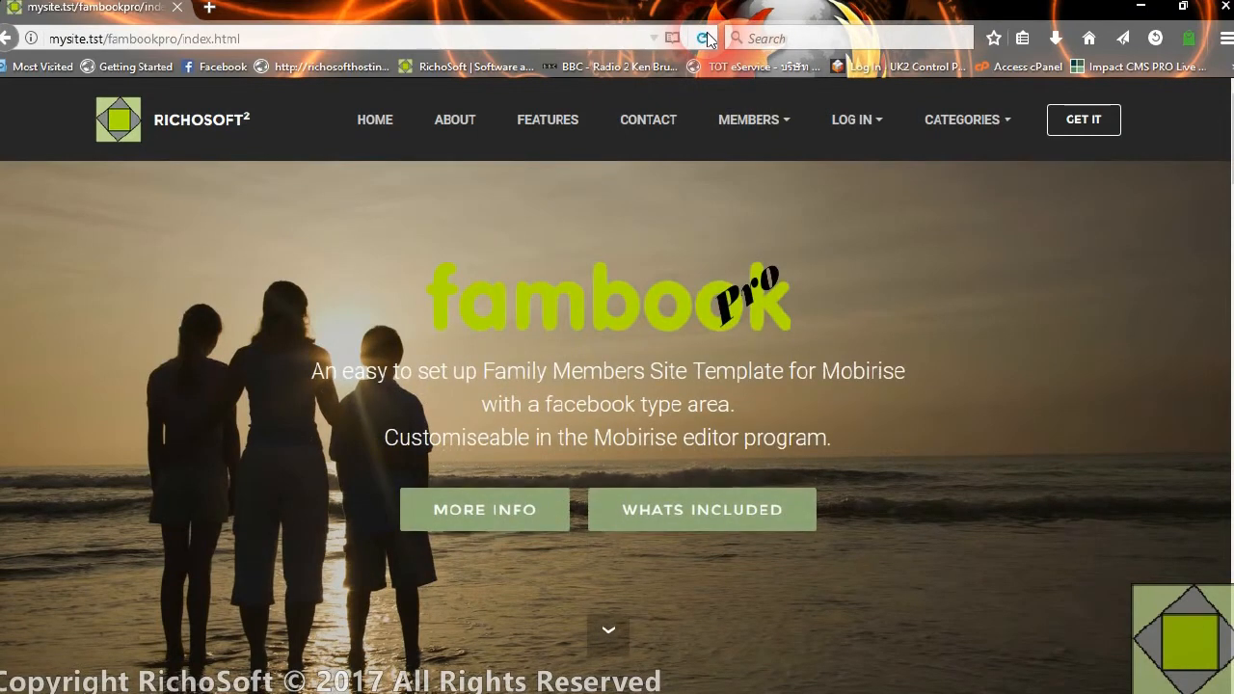
left_click(768, 123)
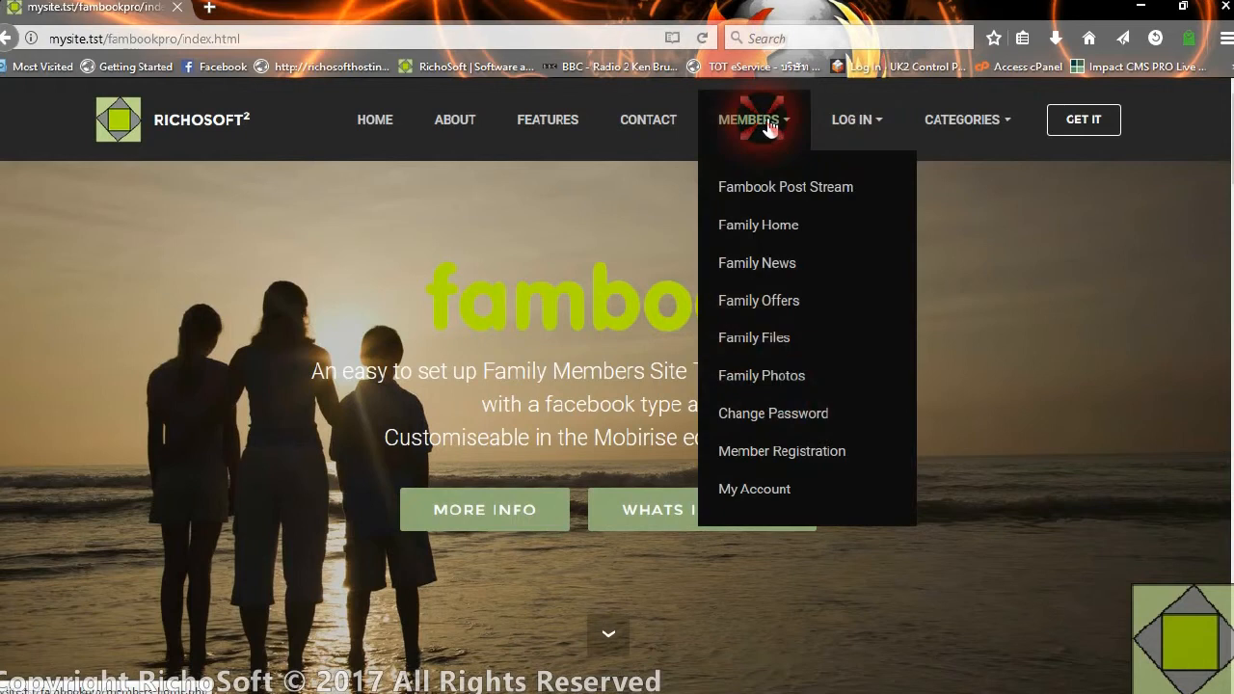
left_click(857, 123)
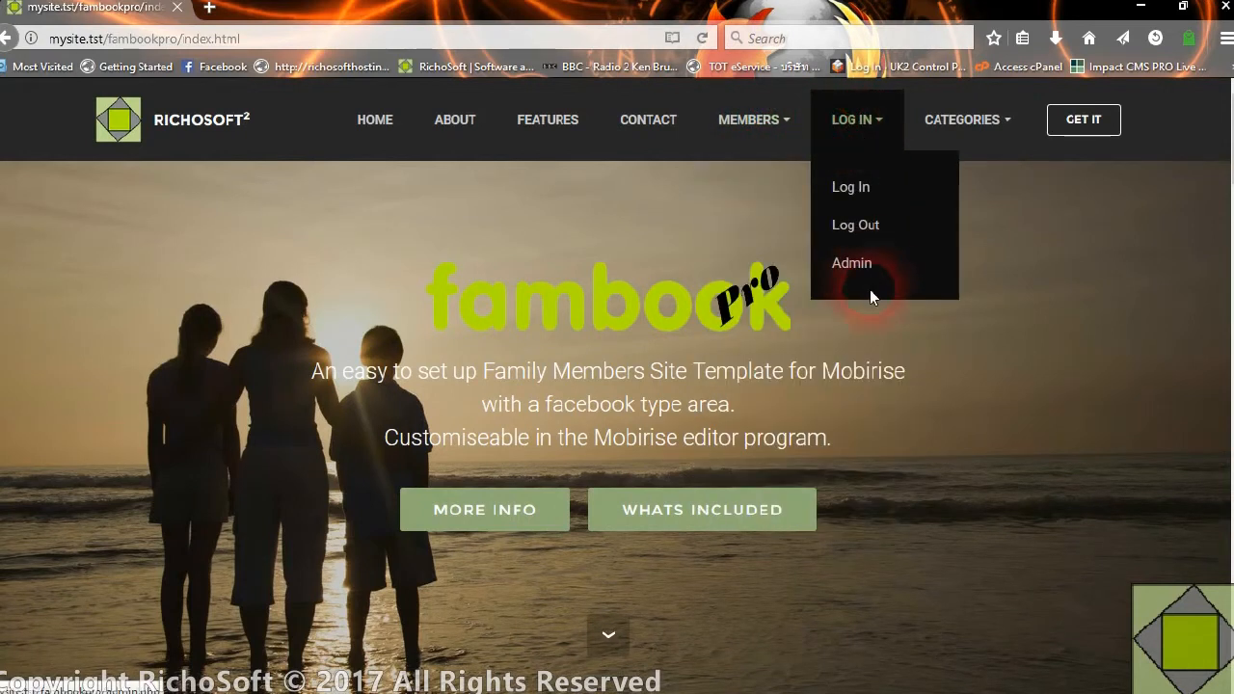
left_click(852, 265)
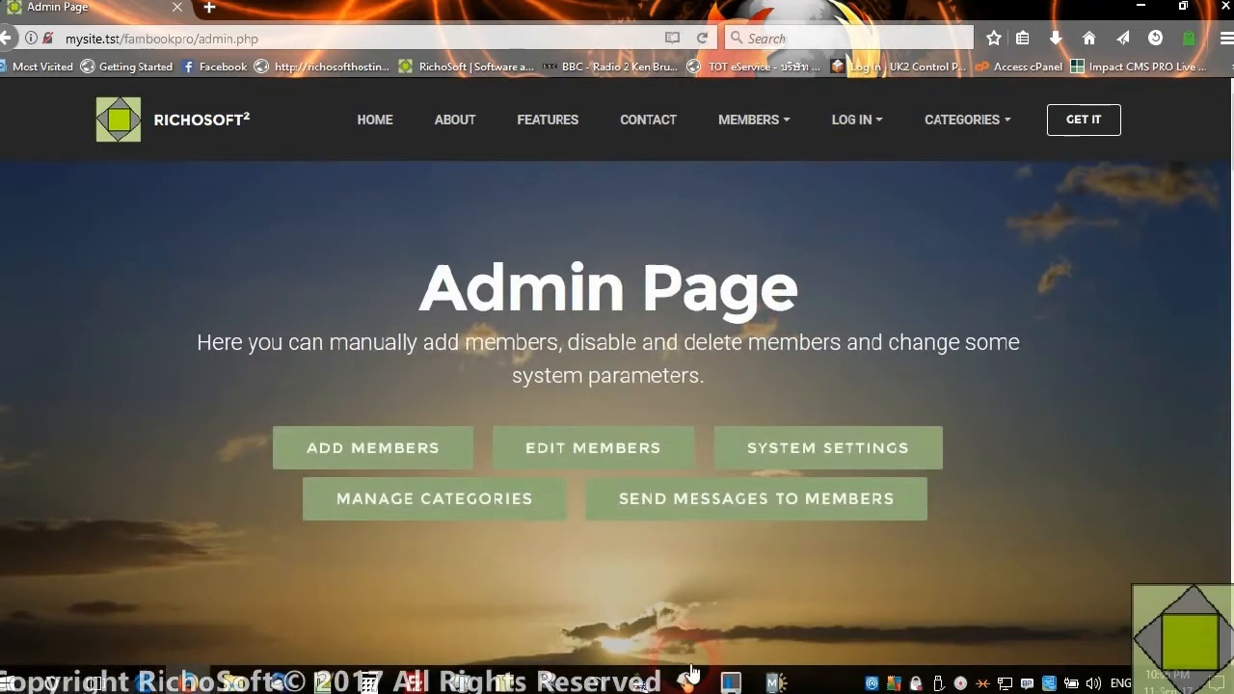
Examine the Admin page's ADD New File form and the list of uploaded file records beneath it
scroll(659, 527, "down", 6)
scroll(660, 526, "down", 10)
scroll(666, 385, "up", 3)
scroll(675, 270, "up", 7)
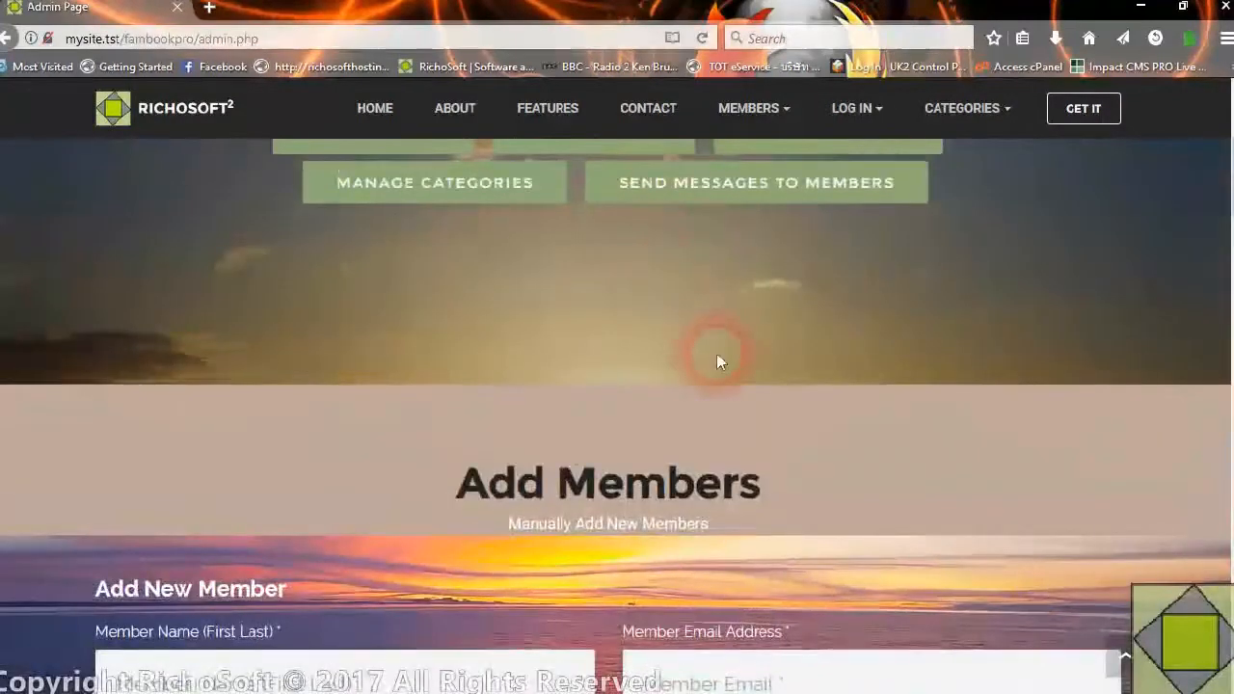
scroll(716, 362, "down", 10)
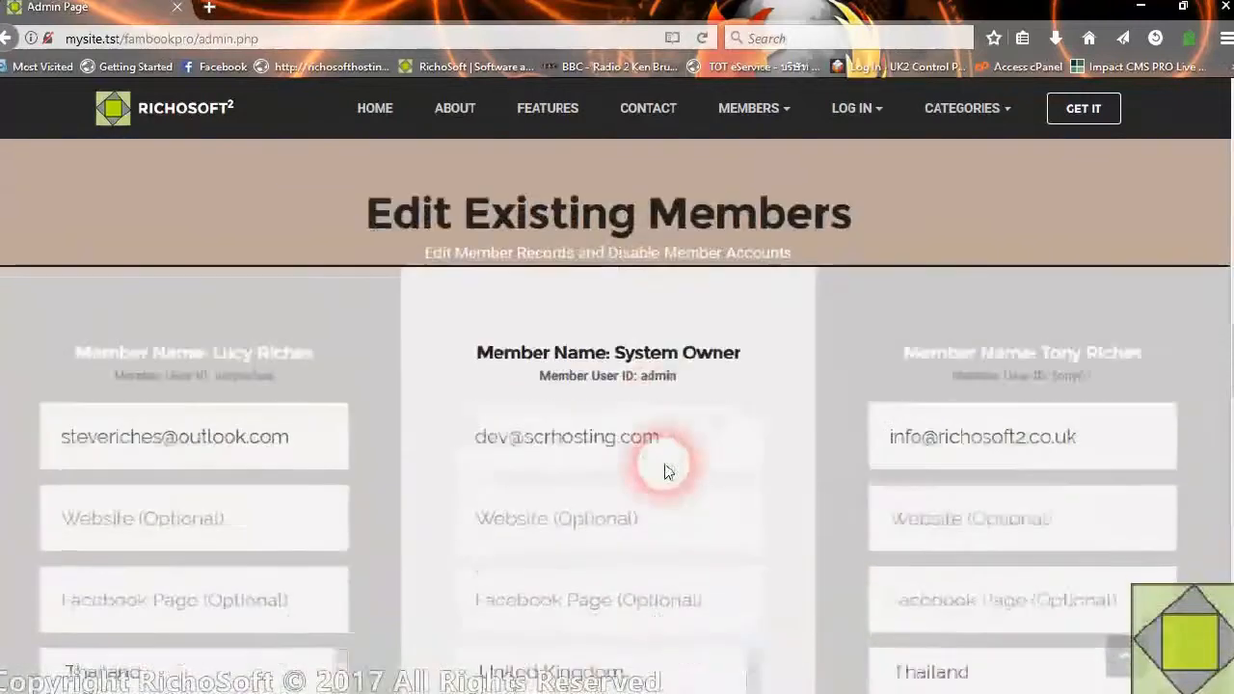
scroll(664, 470, "down", 10)
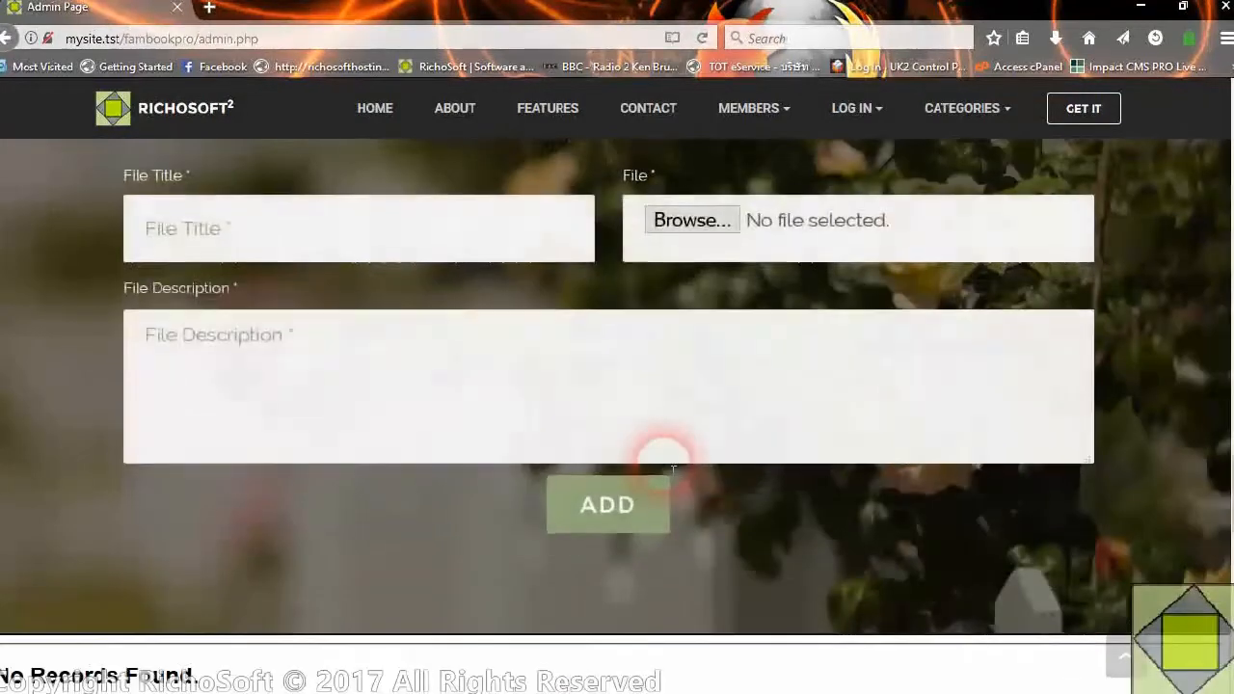
scroll(672, 470, "up", 3)
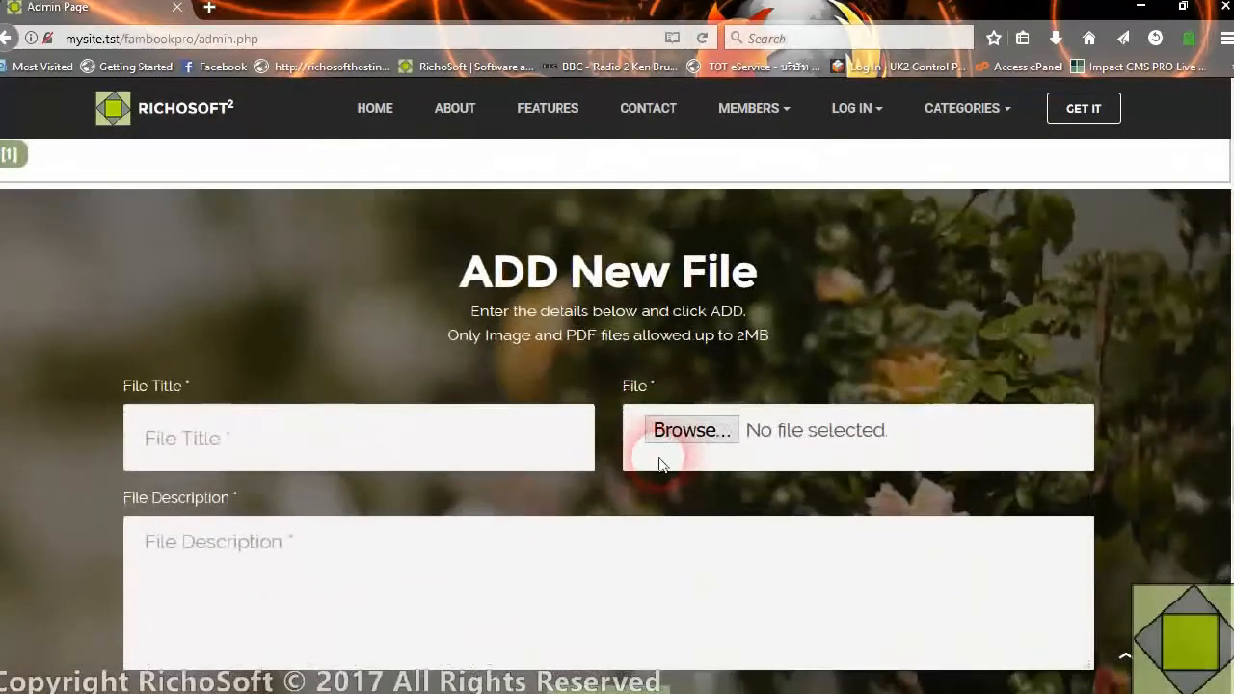
scroll(772, 376, "down", 3)
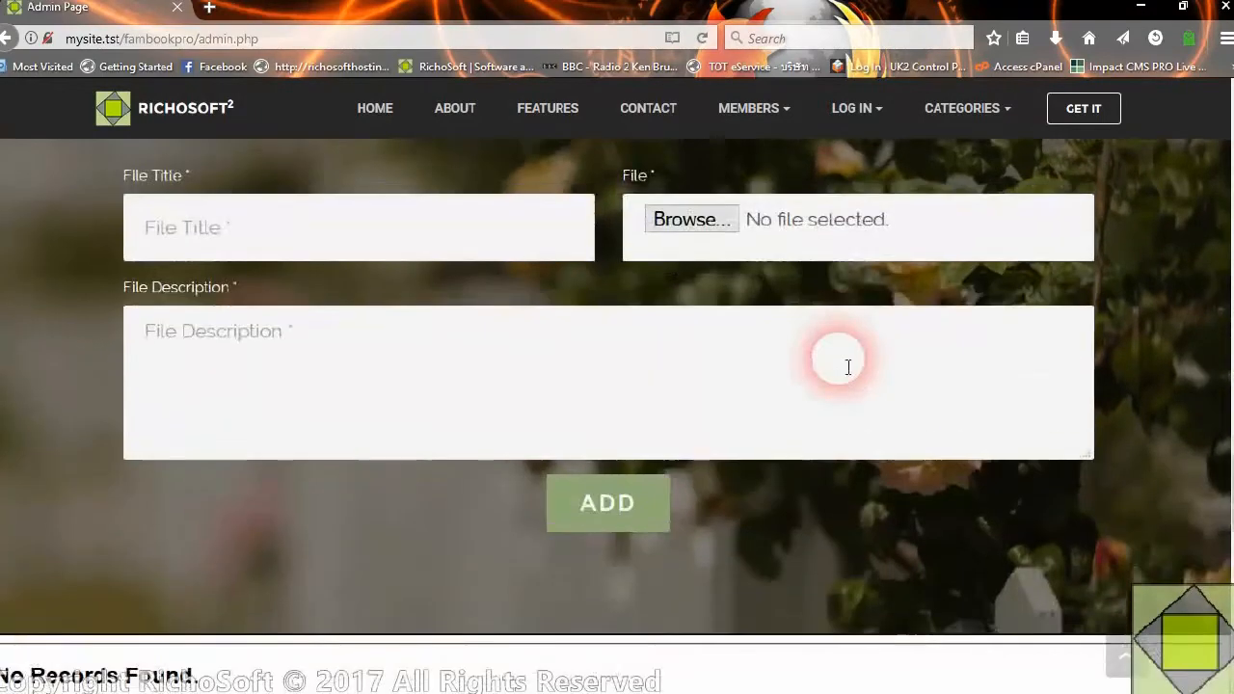
scroll(849, 367, "down", 3)
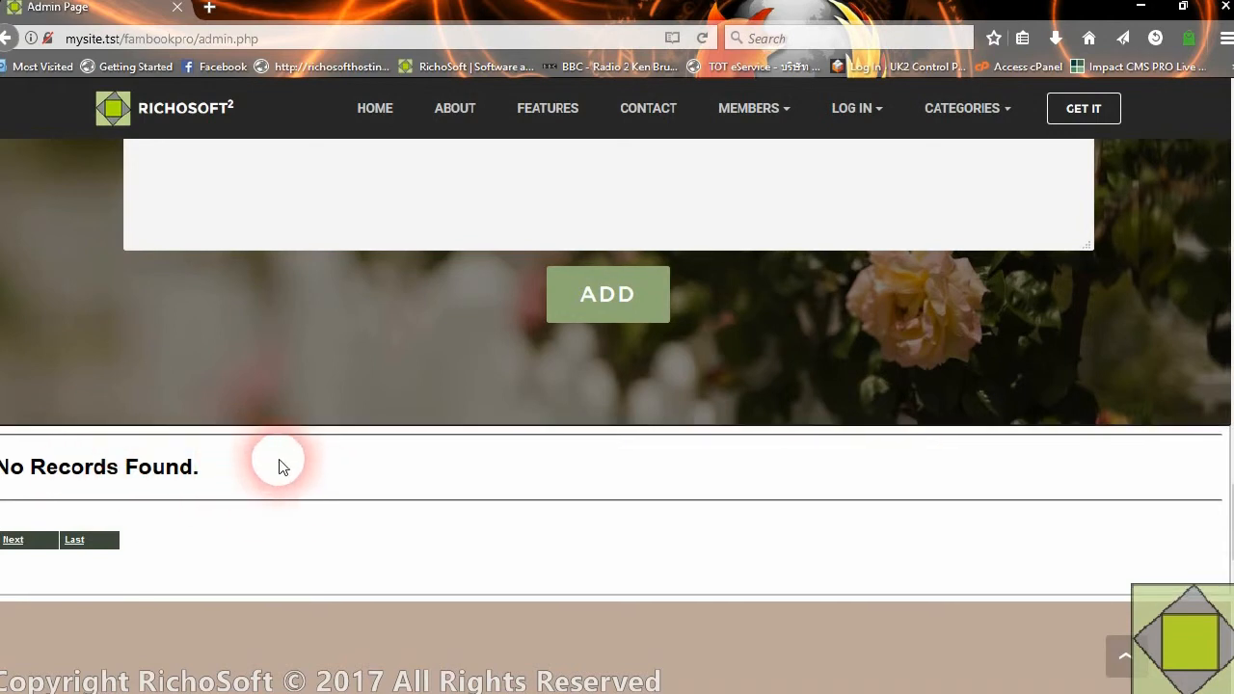
scroll(277, 461, "up", 3)
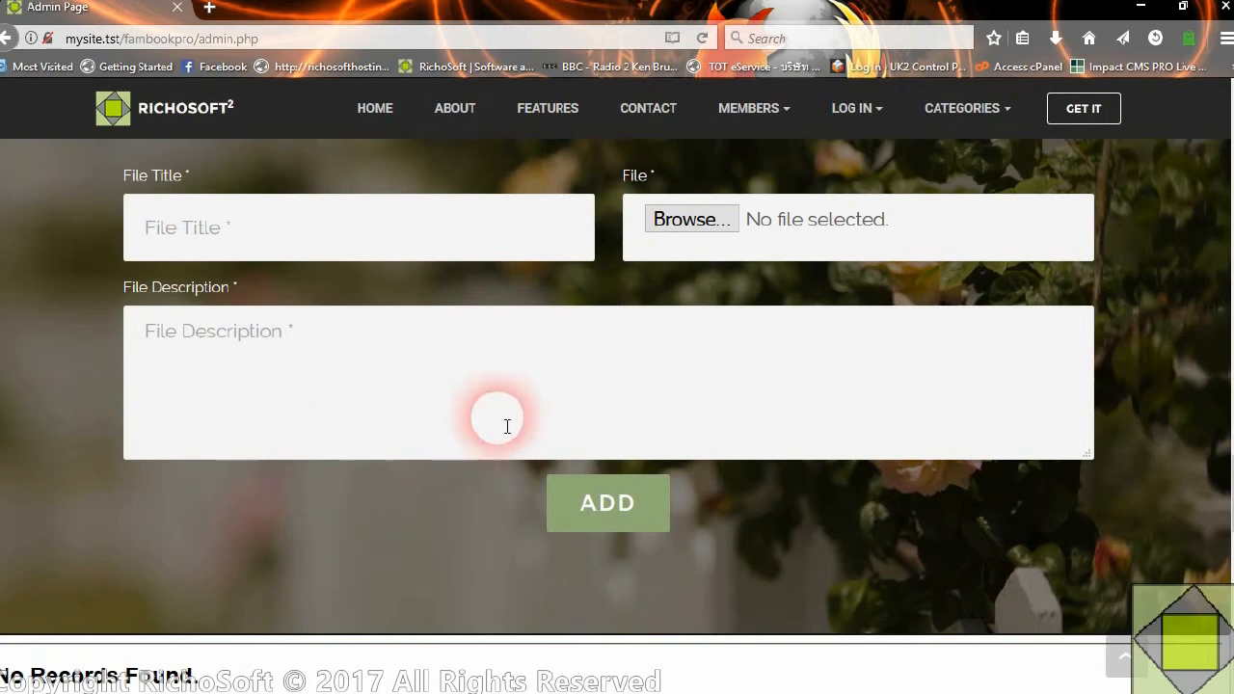
scroll(650, 430, "up", 3)
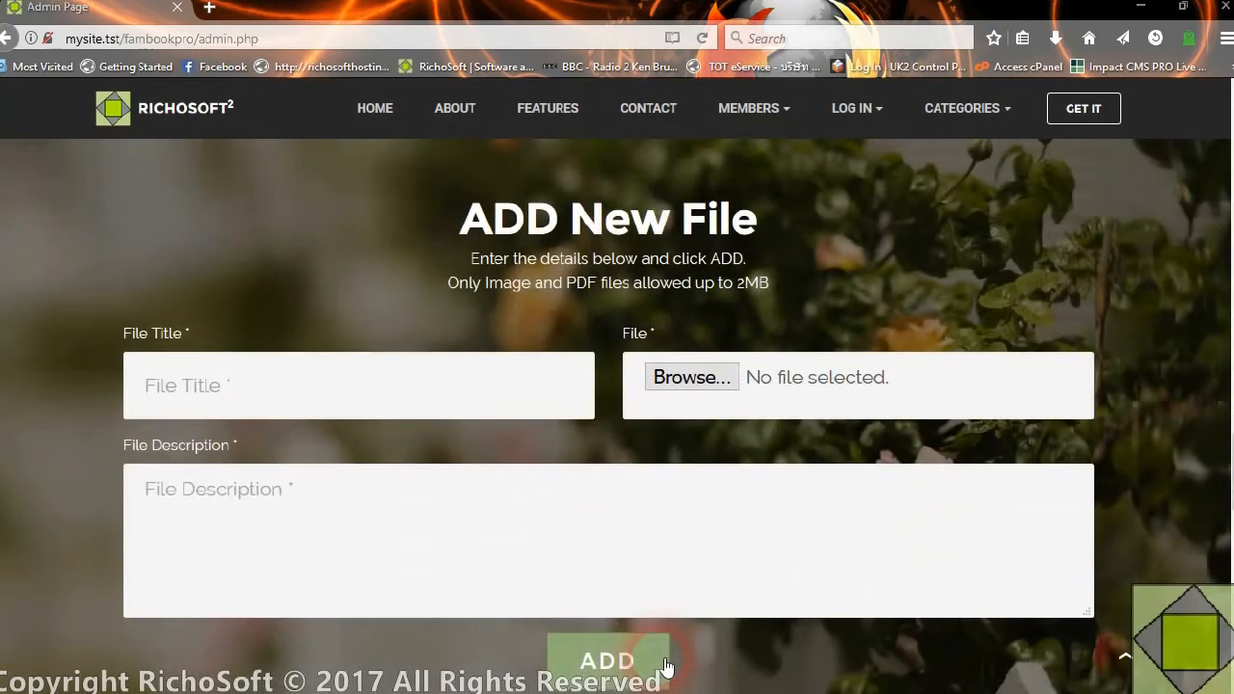
Enter "African Elephants" as the file title in the ADD New File form
left_click(253, 416)
left_click(263, 412)
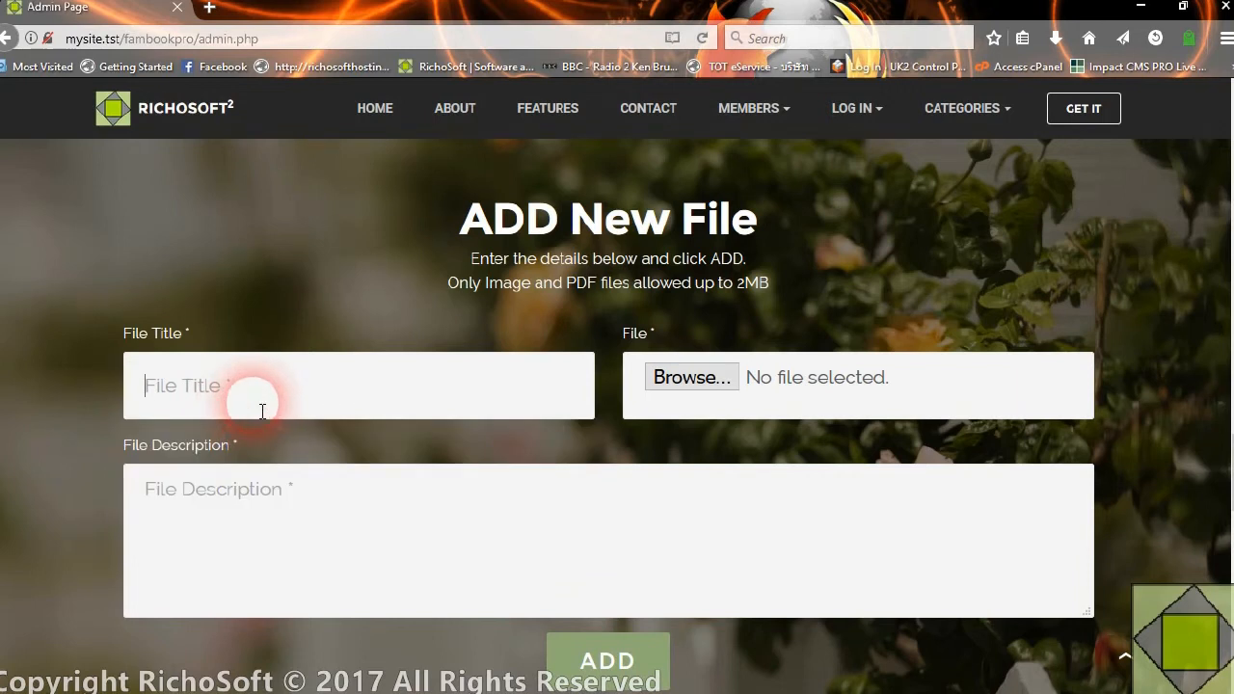
type("Africak Elephants")
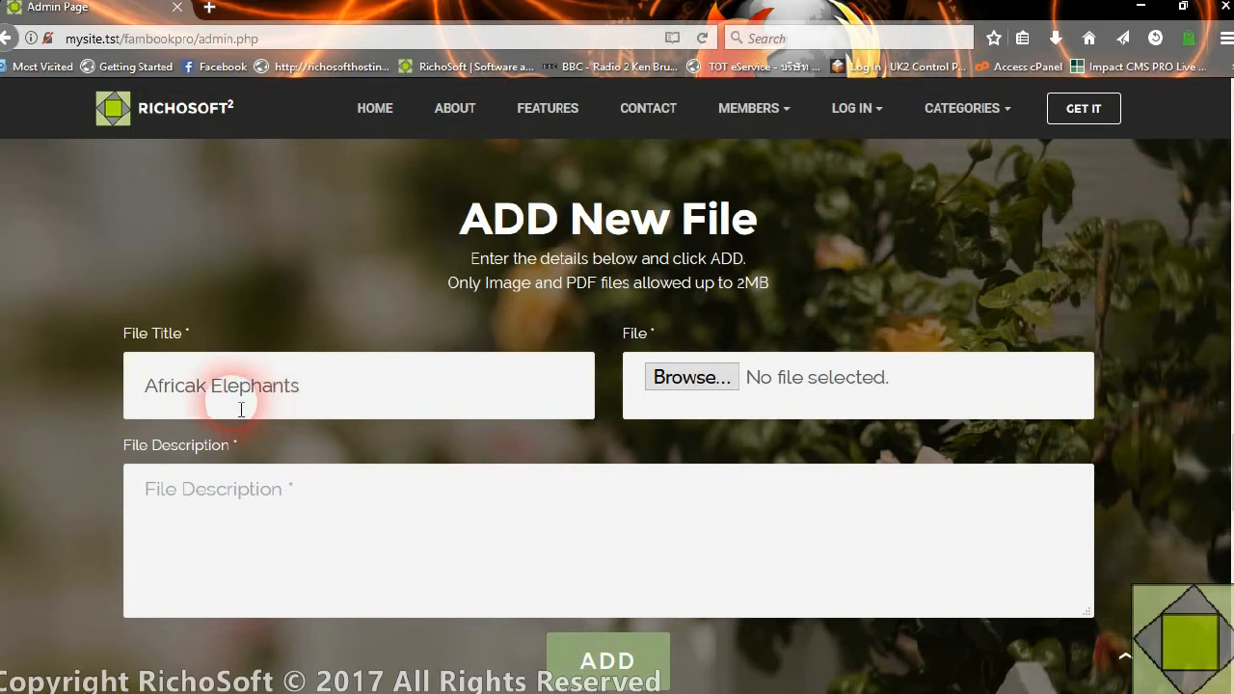
left_click(201, 385)
key("BackSpace")
type("n")
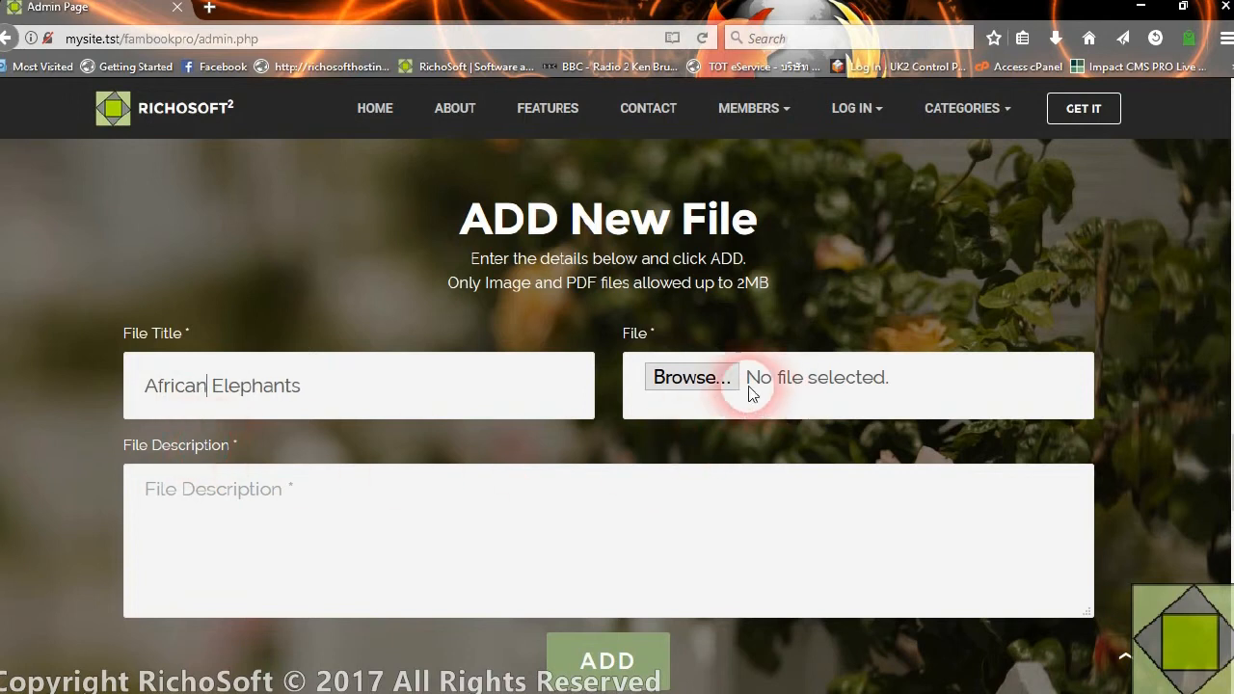
Open the file chooser for the File field and look through the aa folder for an elephant picture
left_click(711, 377)
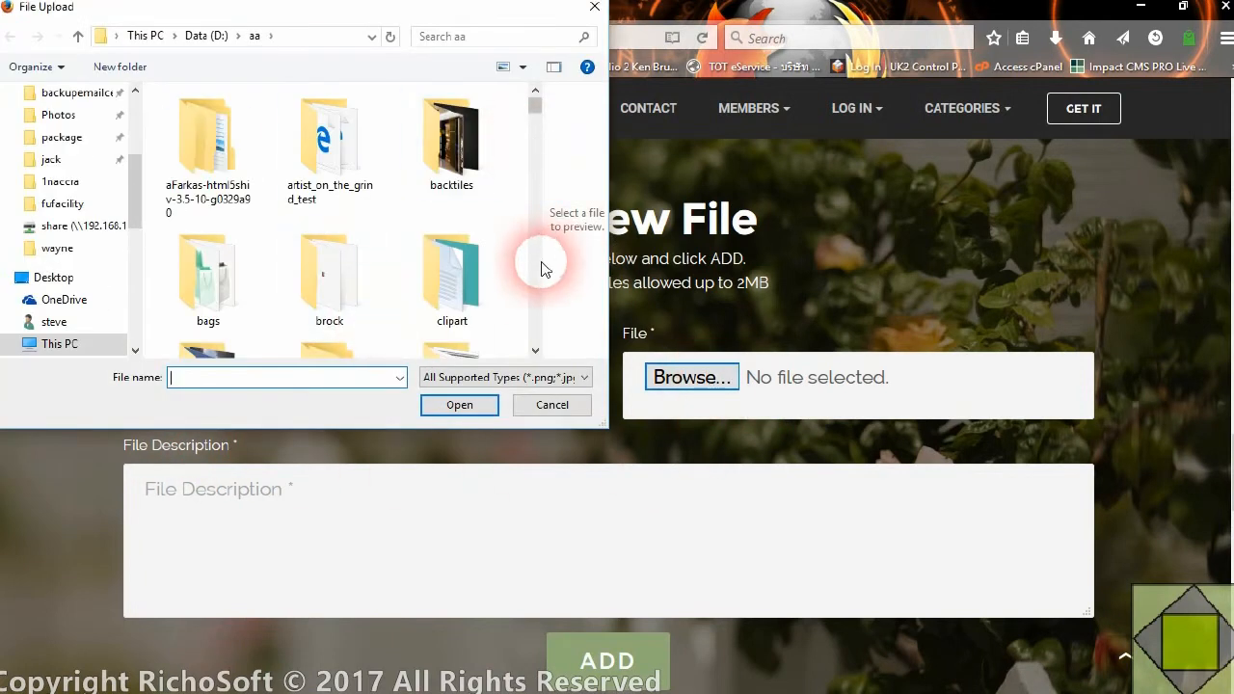
scroll(536, 270, "down", 10)
scroll(535, 279, "down", 10)
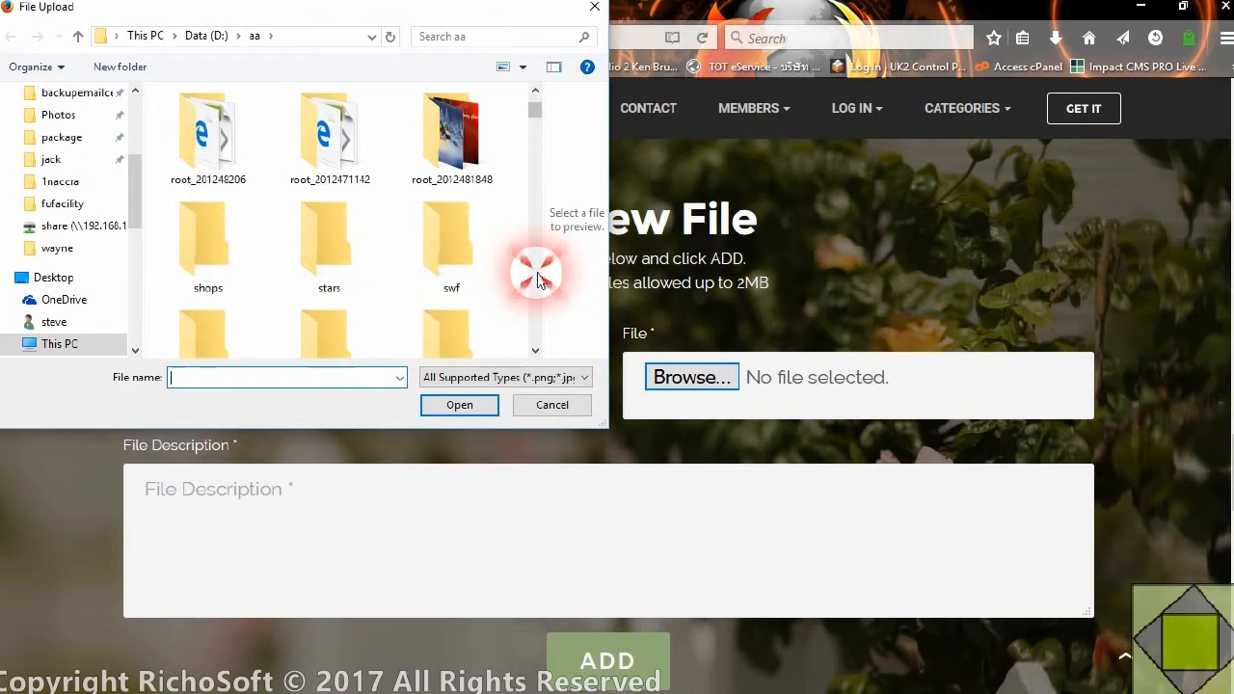
left_click(531, 287)
left_click(532, 287)
left_click(532, 288)
left_click(532, 287)
left_click(531, 287)
left_click(531, 288)
left_click(531, 287)
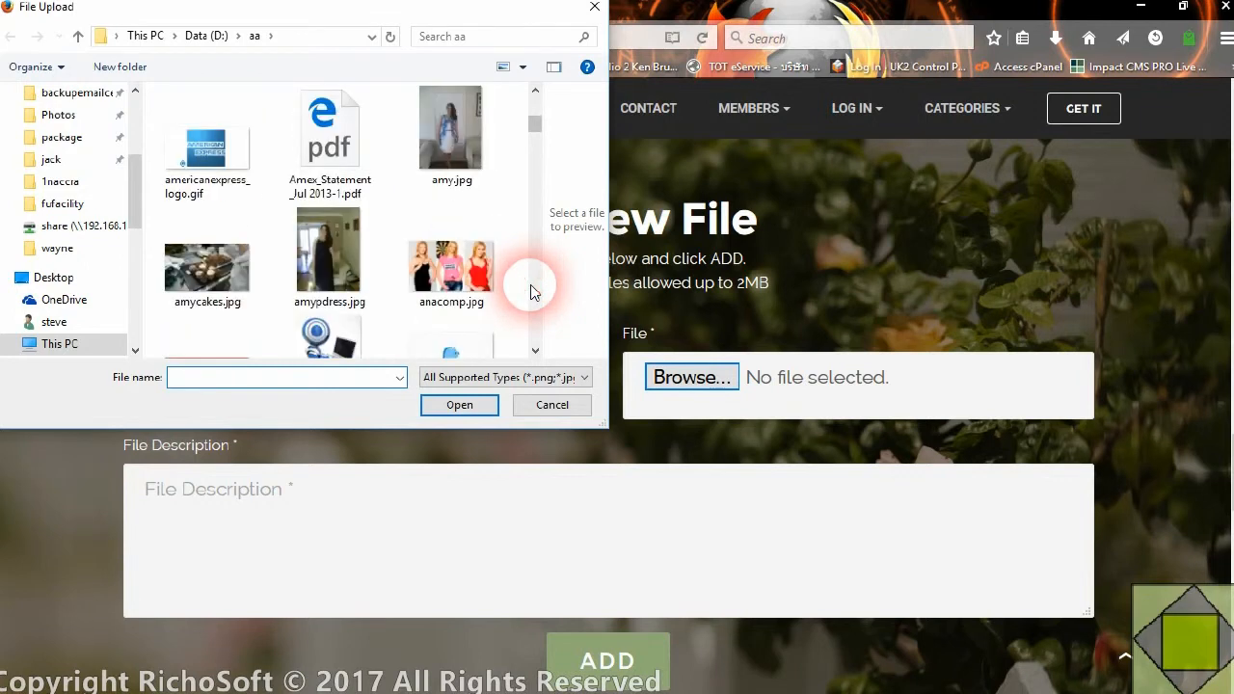
left_click(531, 287)
left_click(531, 287)
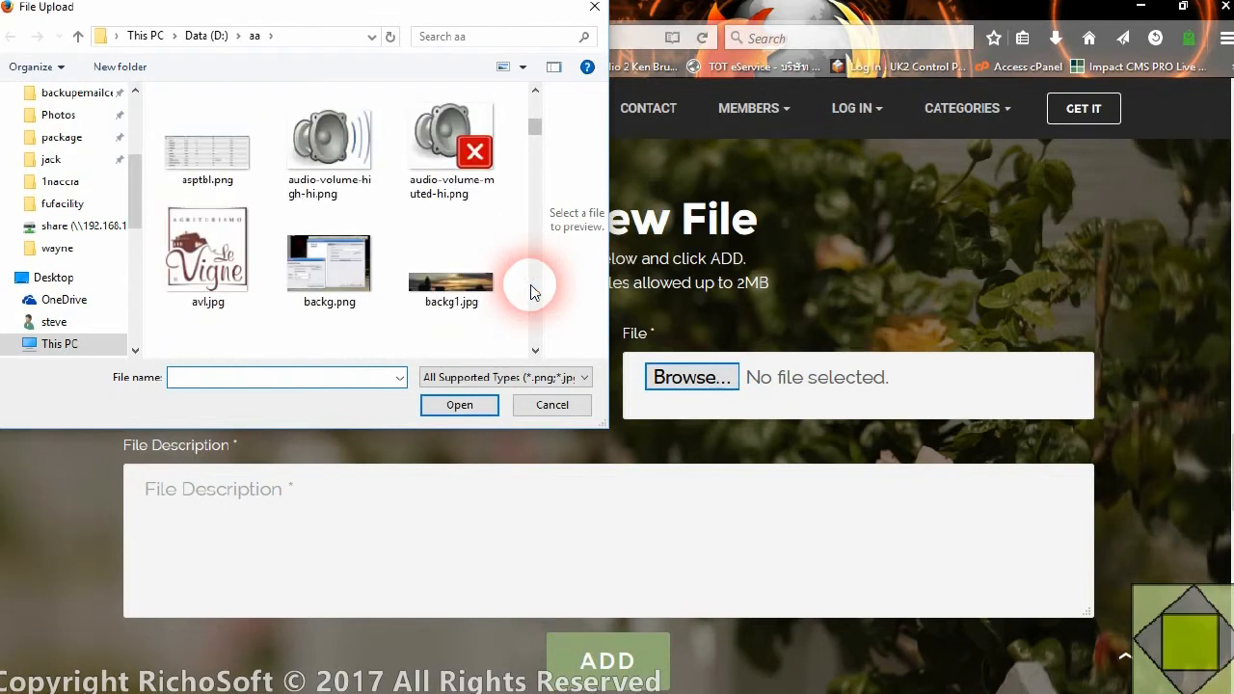
left_click(536, 91)
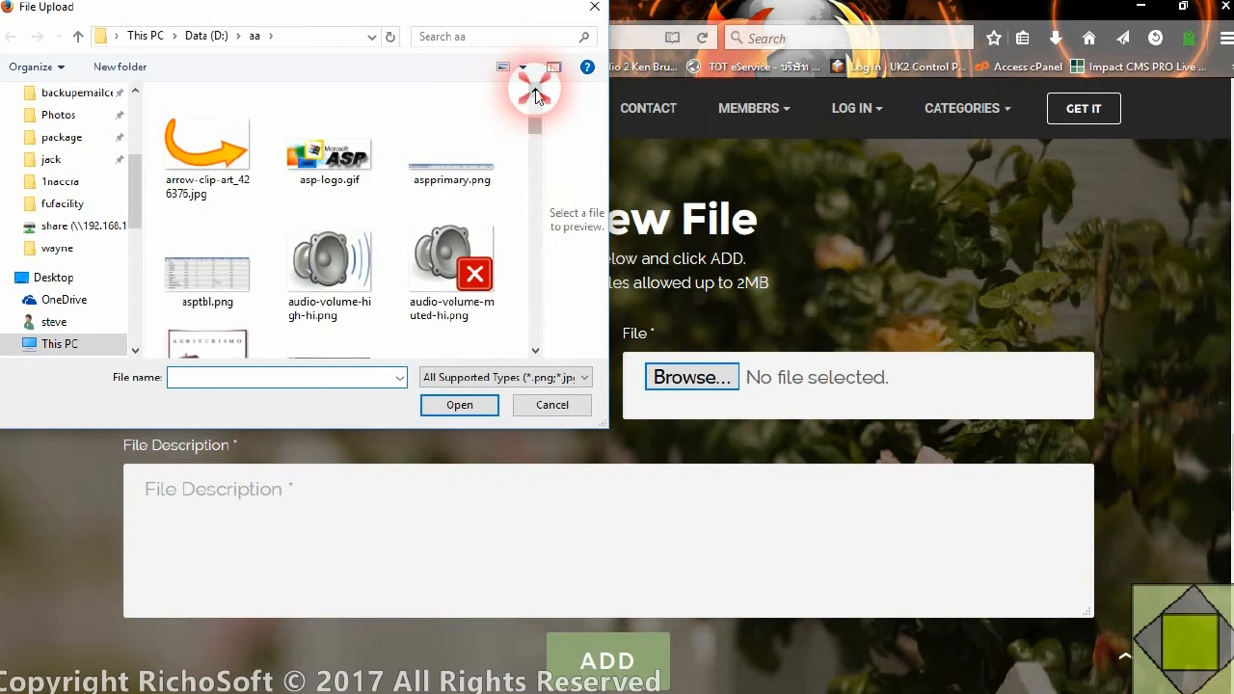
left_click(536, 92)
left_click(536, 92)
left_click(536, 91)
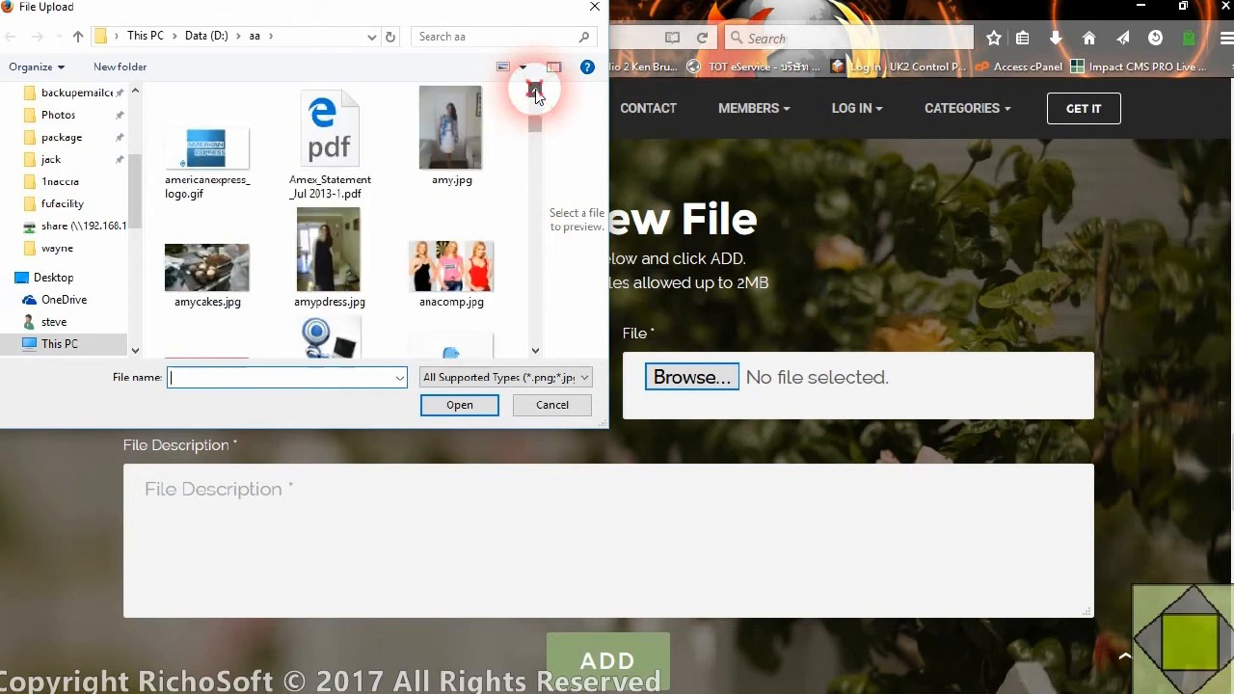
left_click(536, 92)
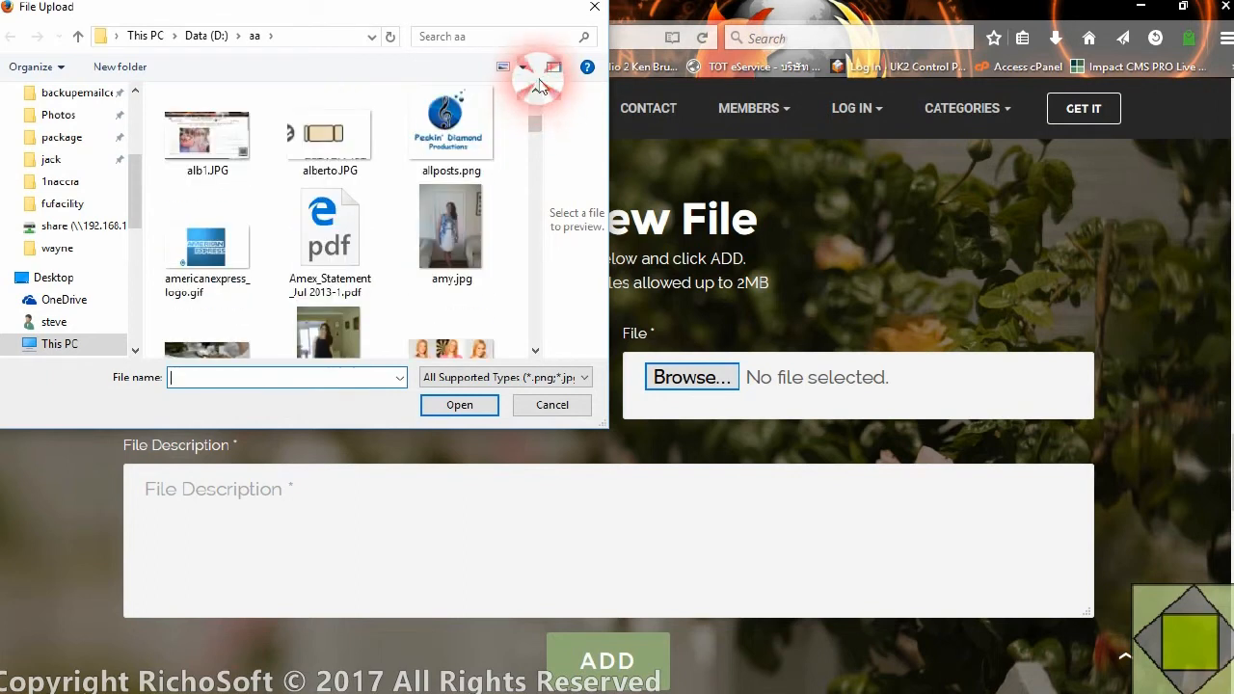
left_click(536, 92)
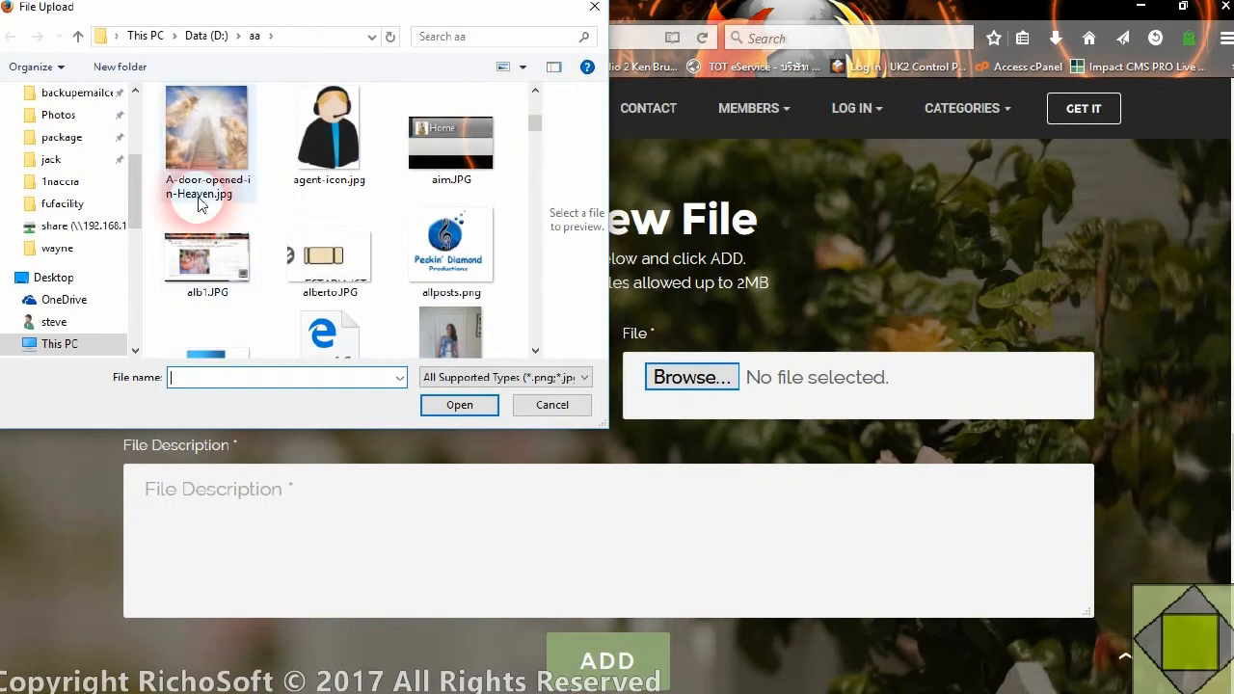
Choose african-elephant.jpg from the Pictures folder as the file to upload
left_click_drag(134, 184, 134, 106)
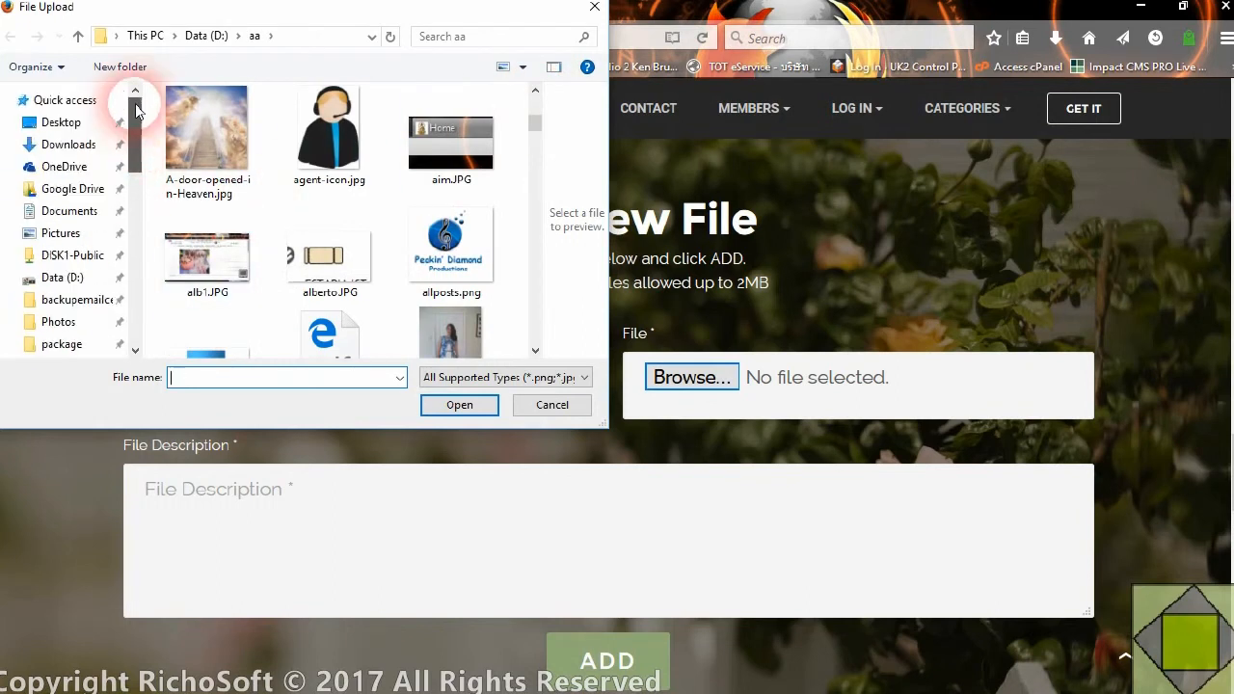
left_click(58, 232)
scroll(290, 245, "down", 5)
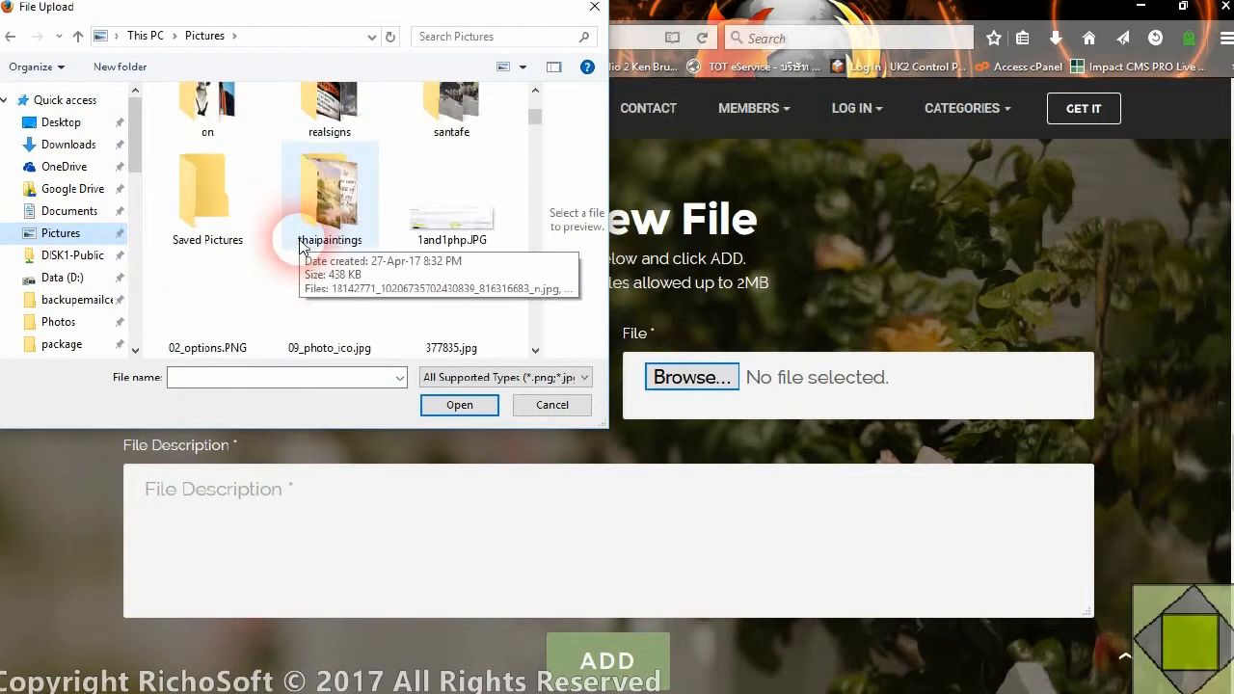
left_click(238, 144)
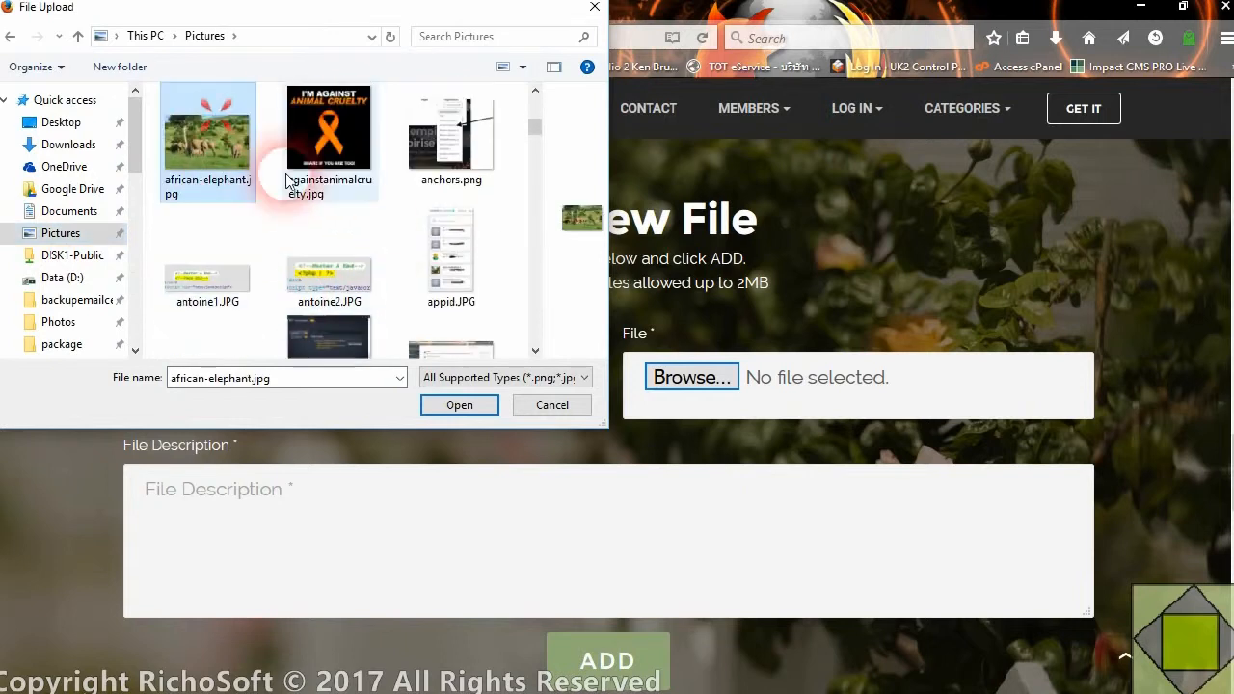
left_click(453, 405)
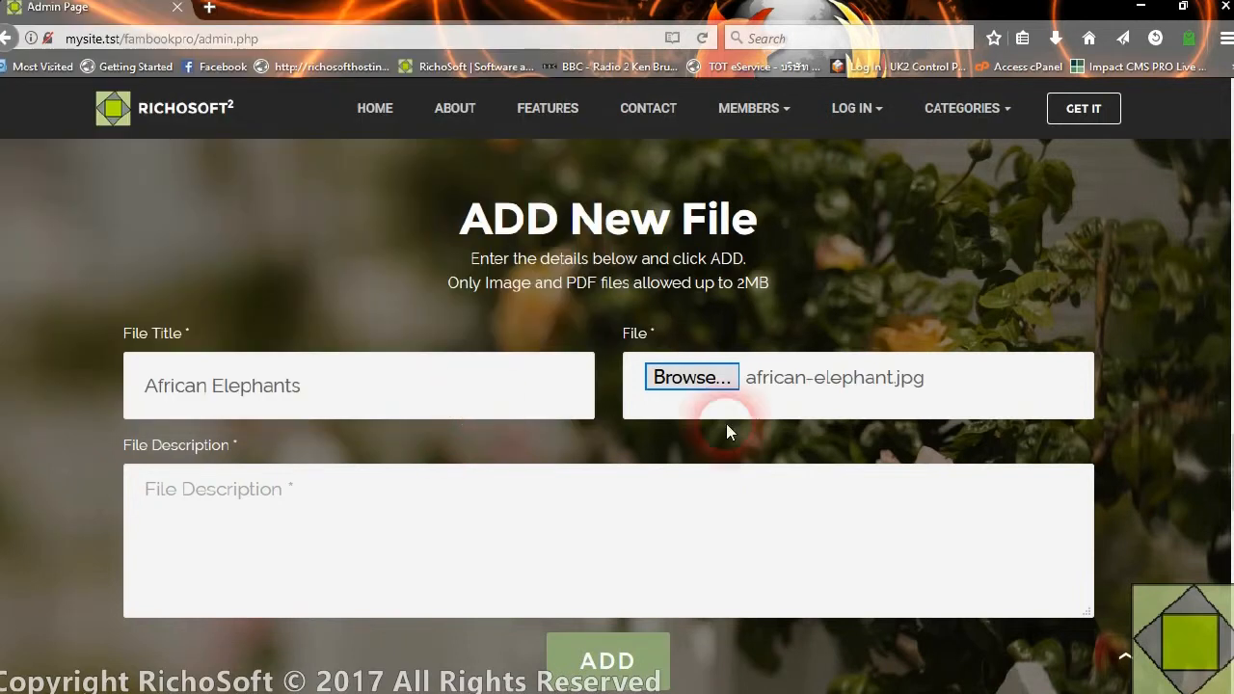
Enter the file description "These are some african elephants in a photo", add the file and dismiss the confirmation
left_click(291, 520)
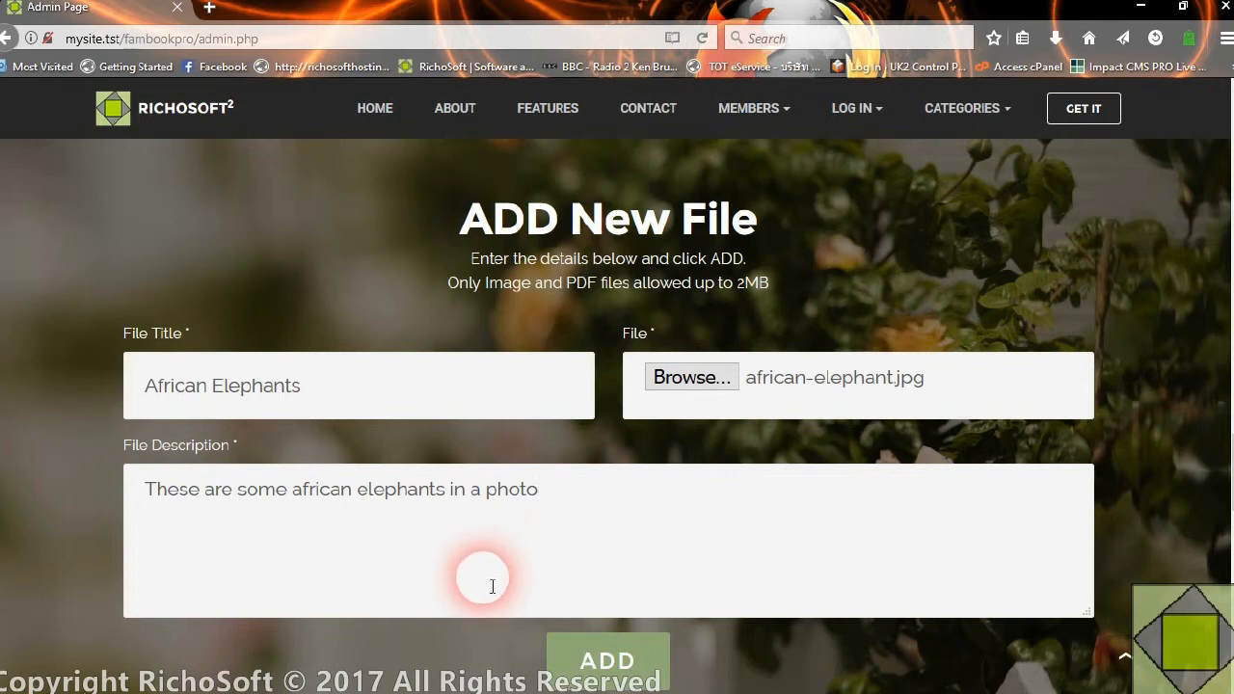
scroll(482, 555, "down", 2)
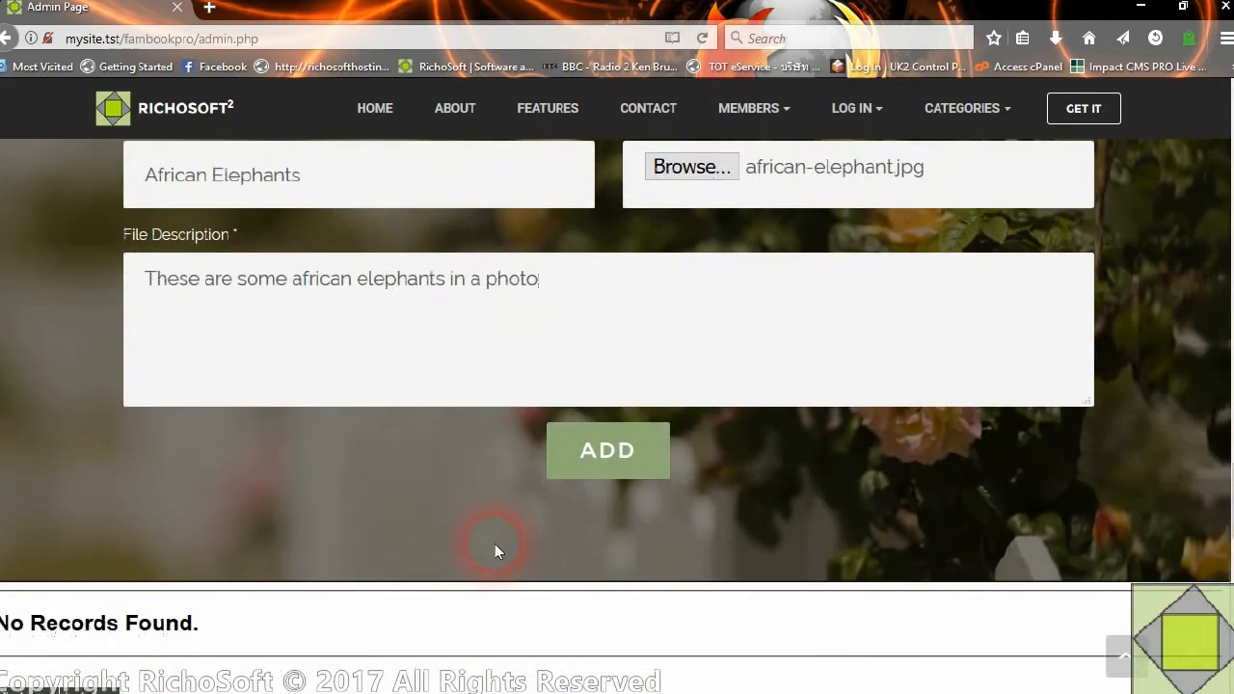
left_click(641, 453)
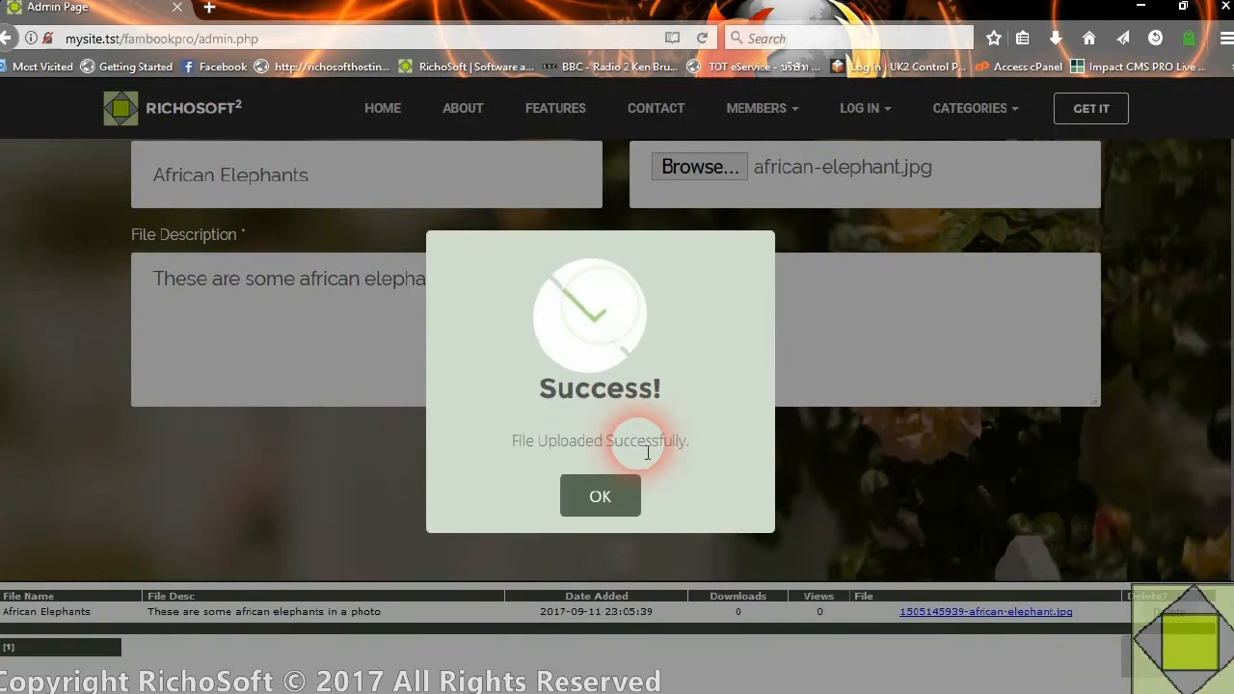
left_click(589, 503)
View the uploaded elephant image through its link in the file records table and close its tab
scroll(394, 633, "down", 2)
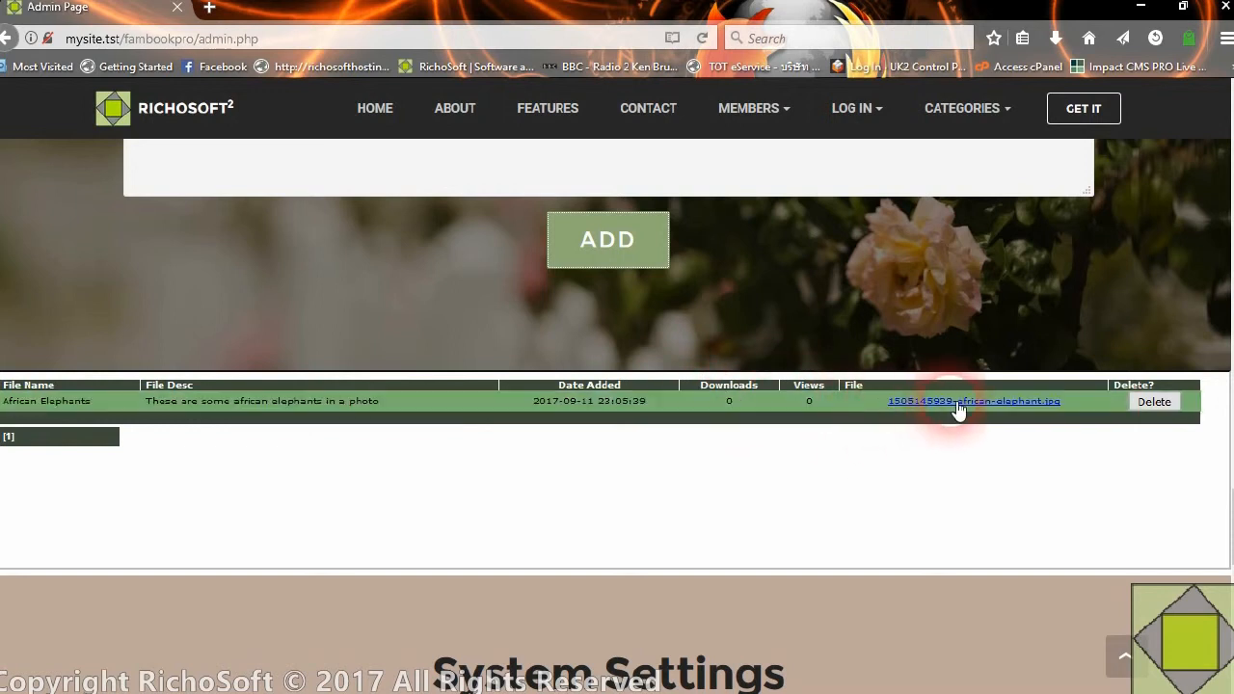
left_click(1033, 413)
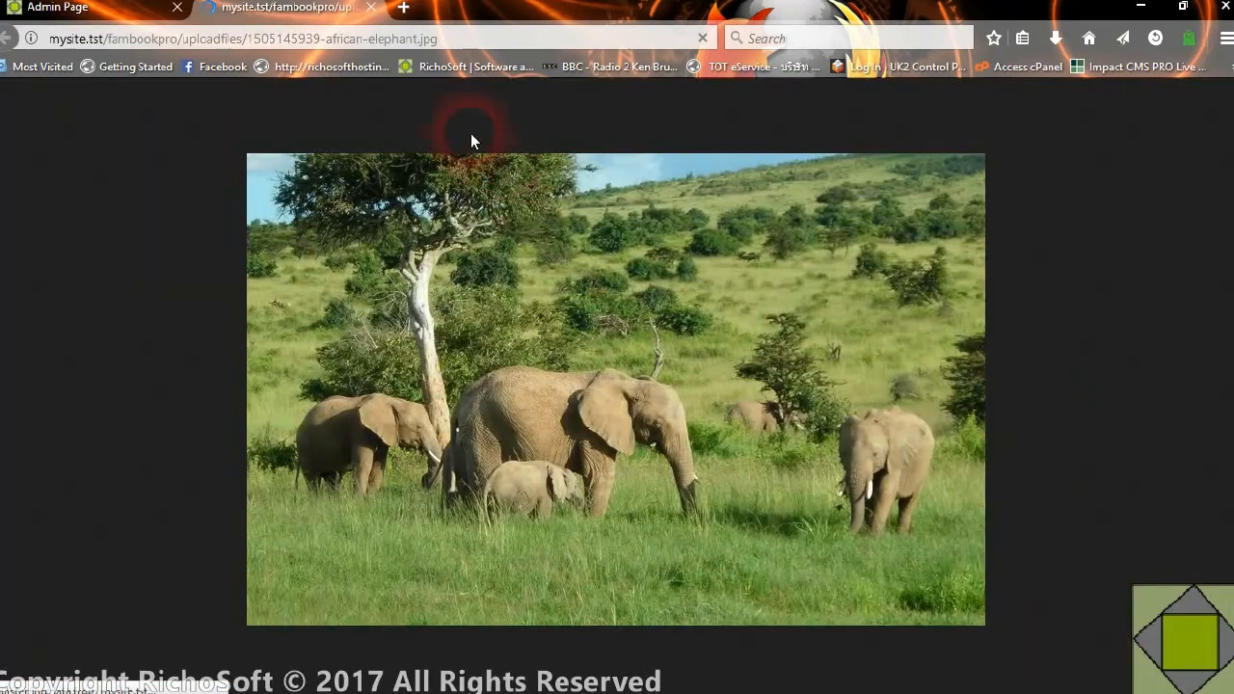
left_click(370, 7)
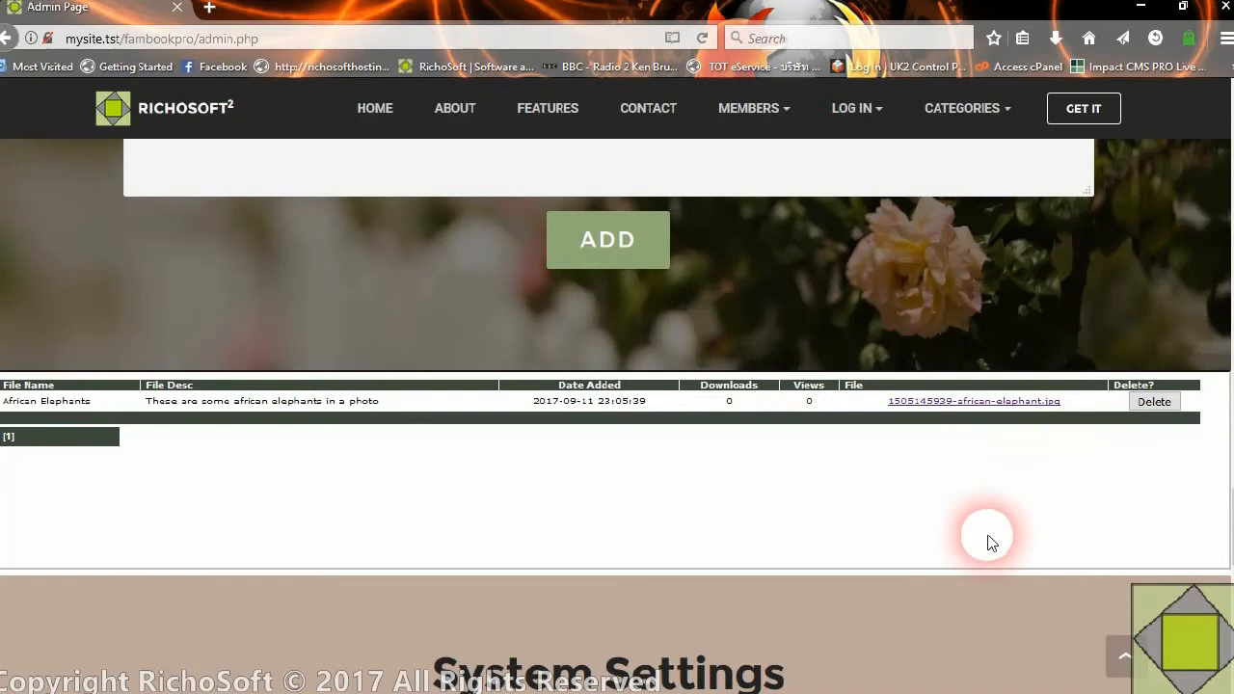
Request deletion of the African Elephants file record and cancel it at the confirmation
scroll(970, 551, "up", 6)
scroll(997, 633, "down", 4)
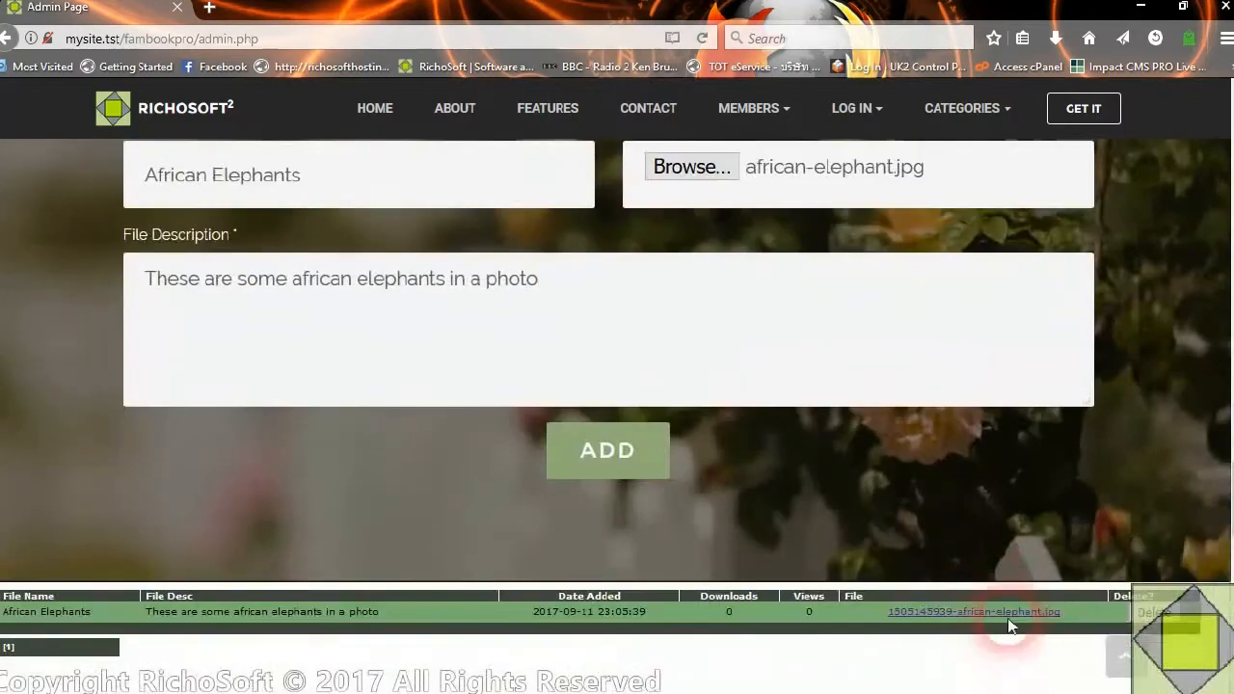
scroll(555, 506, "up", 3)
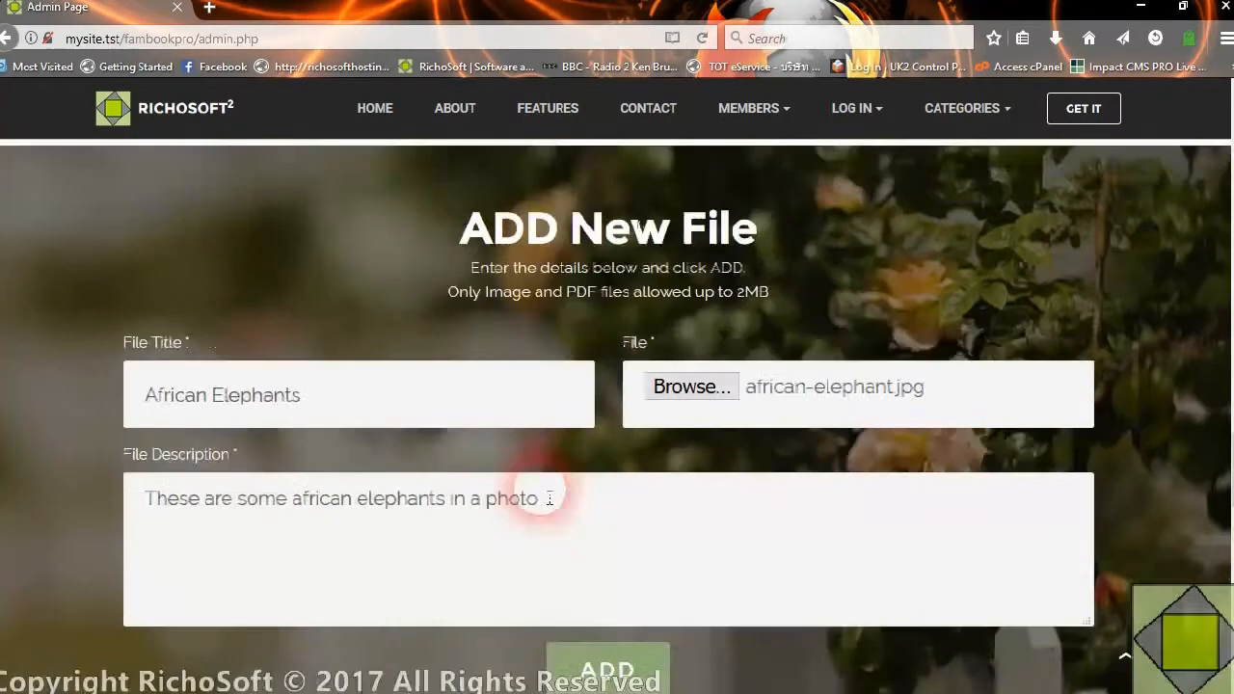
scroll(550, 498, "up", 5)
scroll(1161, 569, "down", 3)
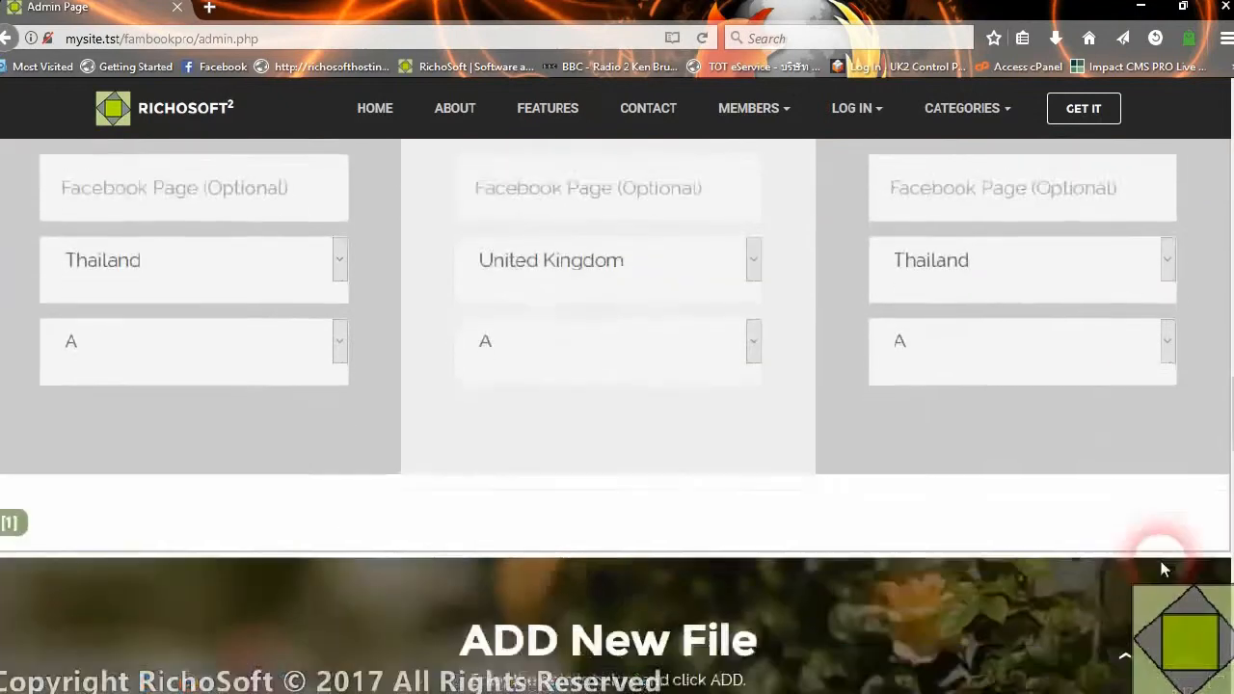
scroll(1161, 569, "down", 7)
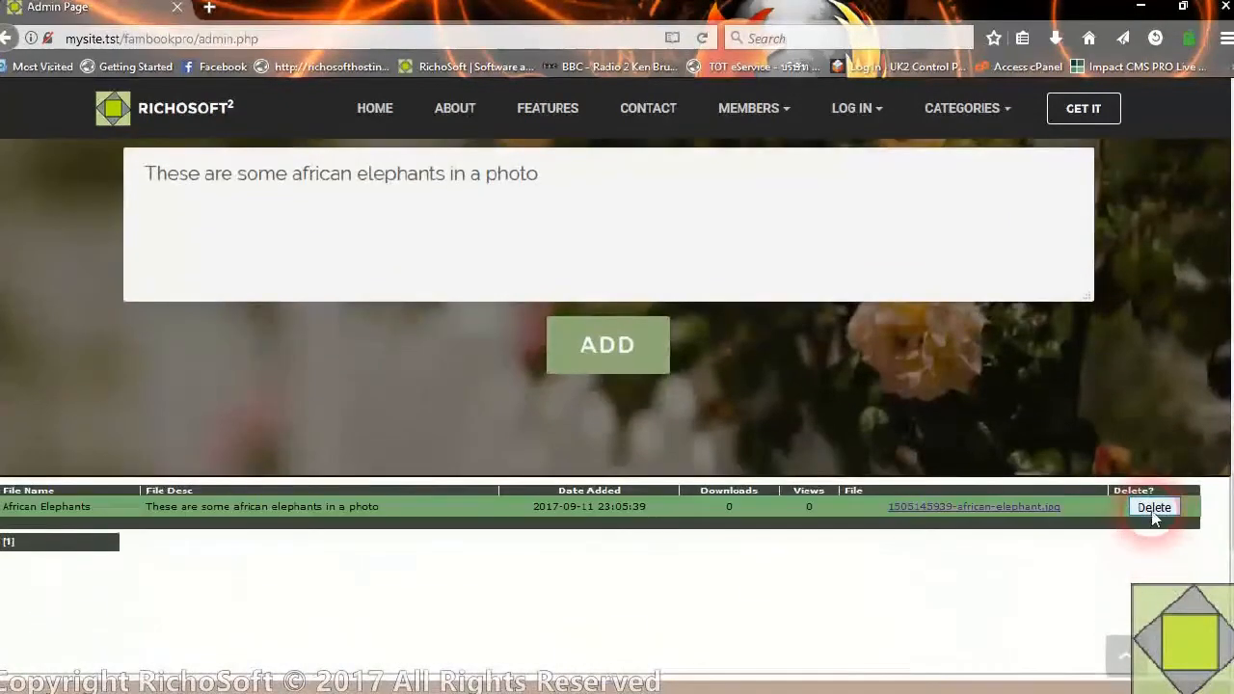
left_click(1154, 511)
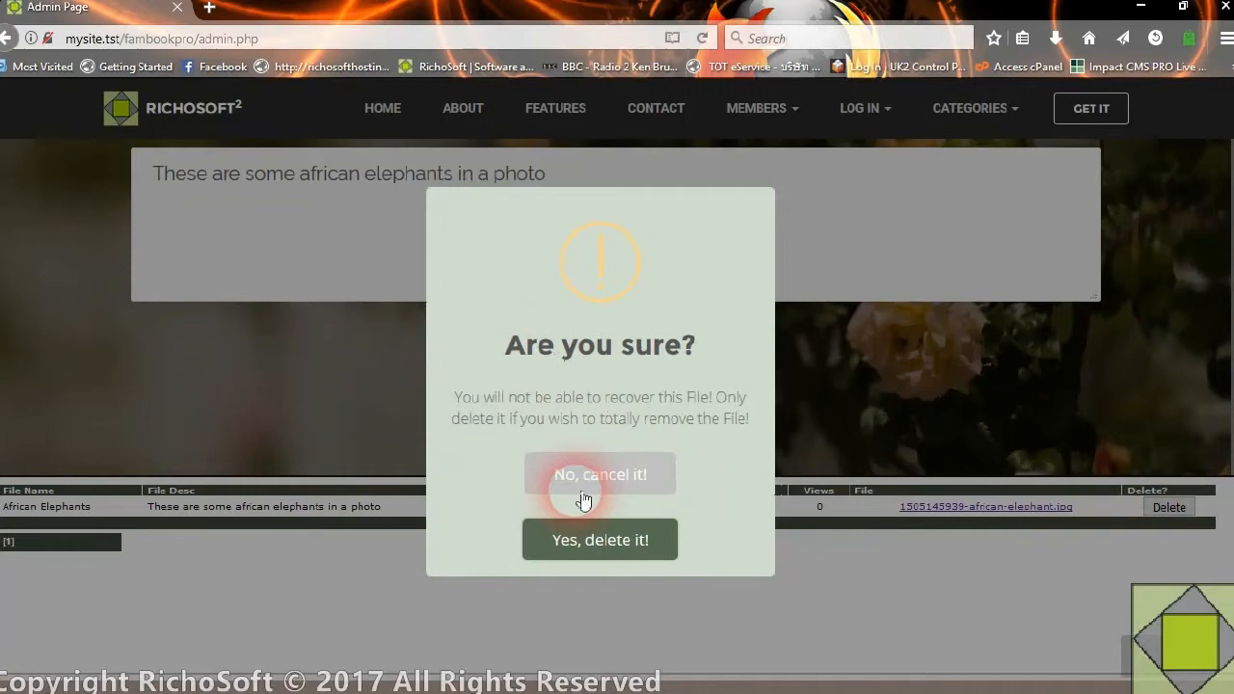
left_click(583, 497)
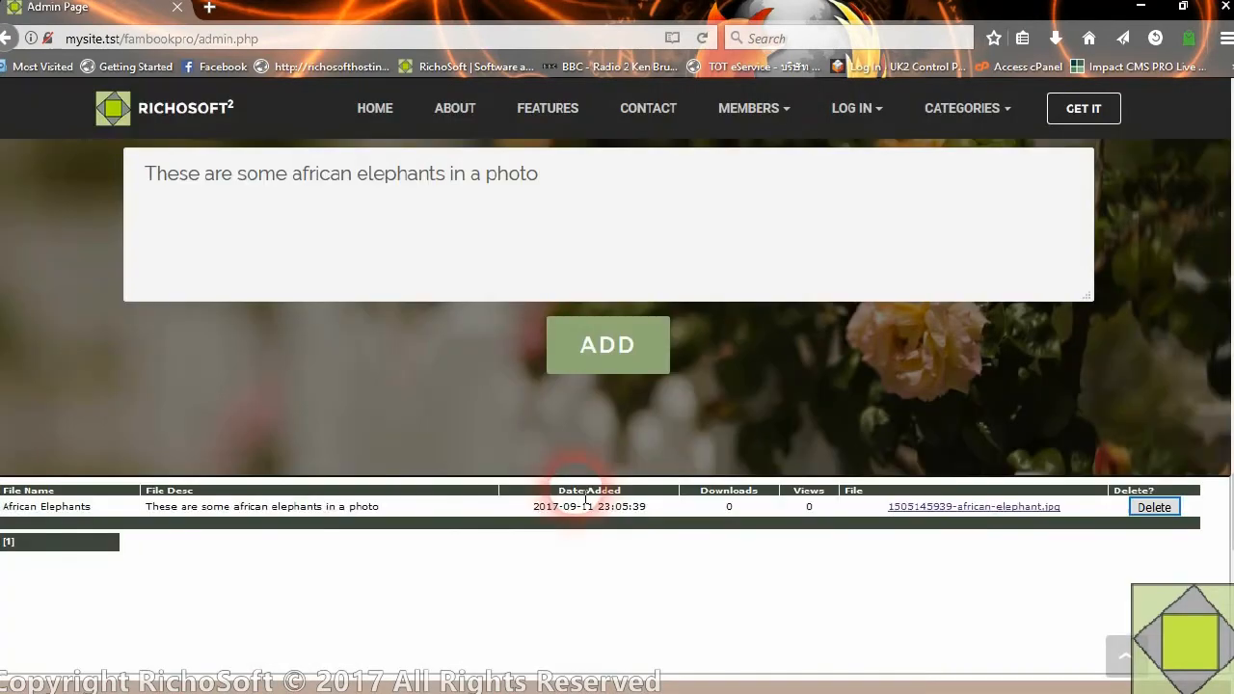
Open the members' Family Files page, view the African Elephants file and close its tab
scroll(1048, 540, "up", 8)
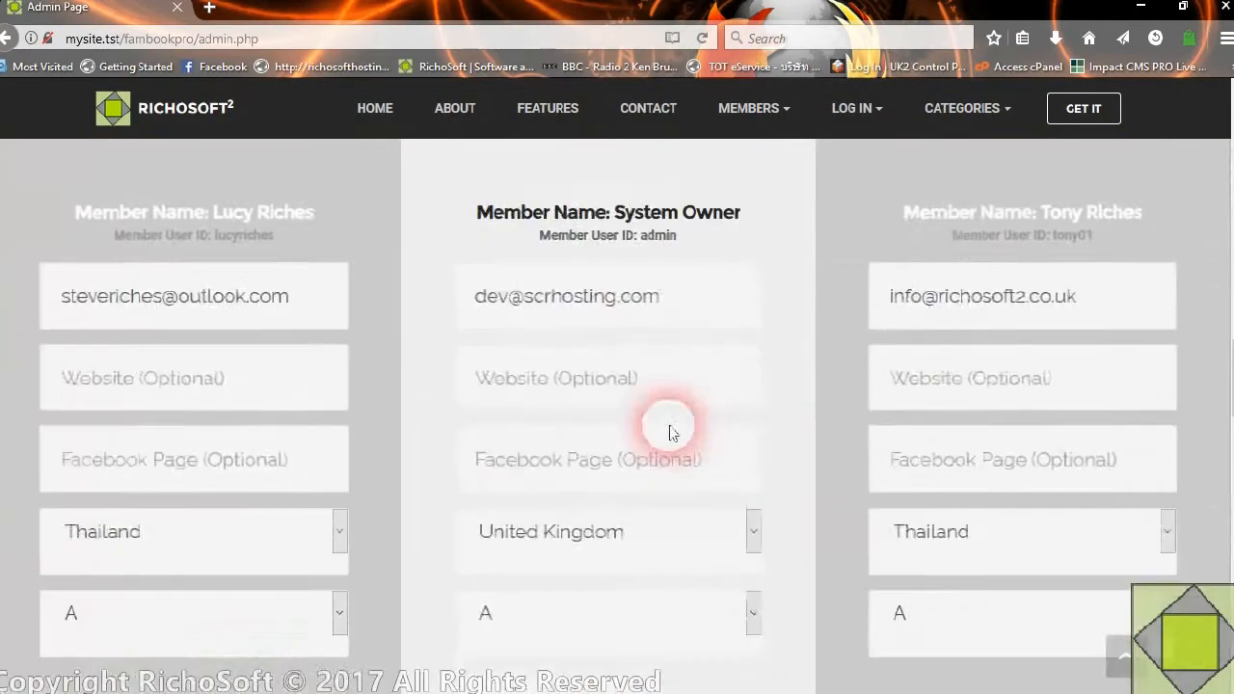
left_click(778, 114)
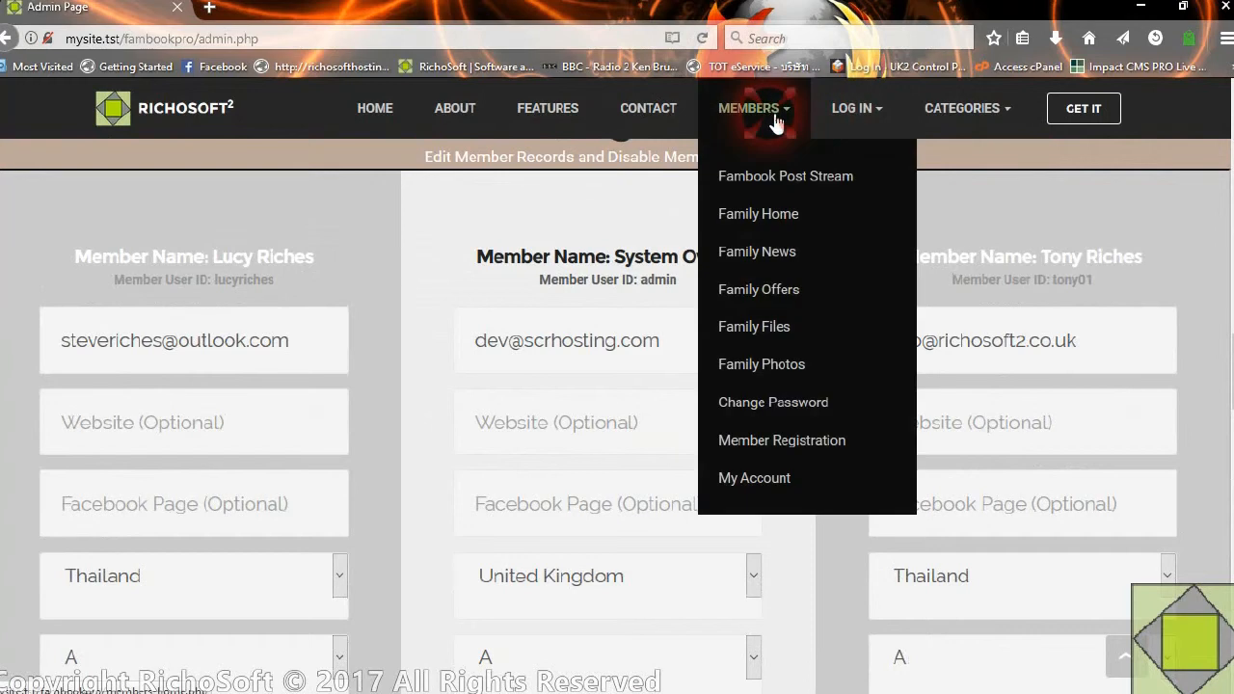
left_click(779, 335)
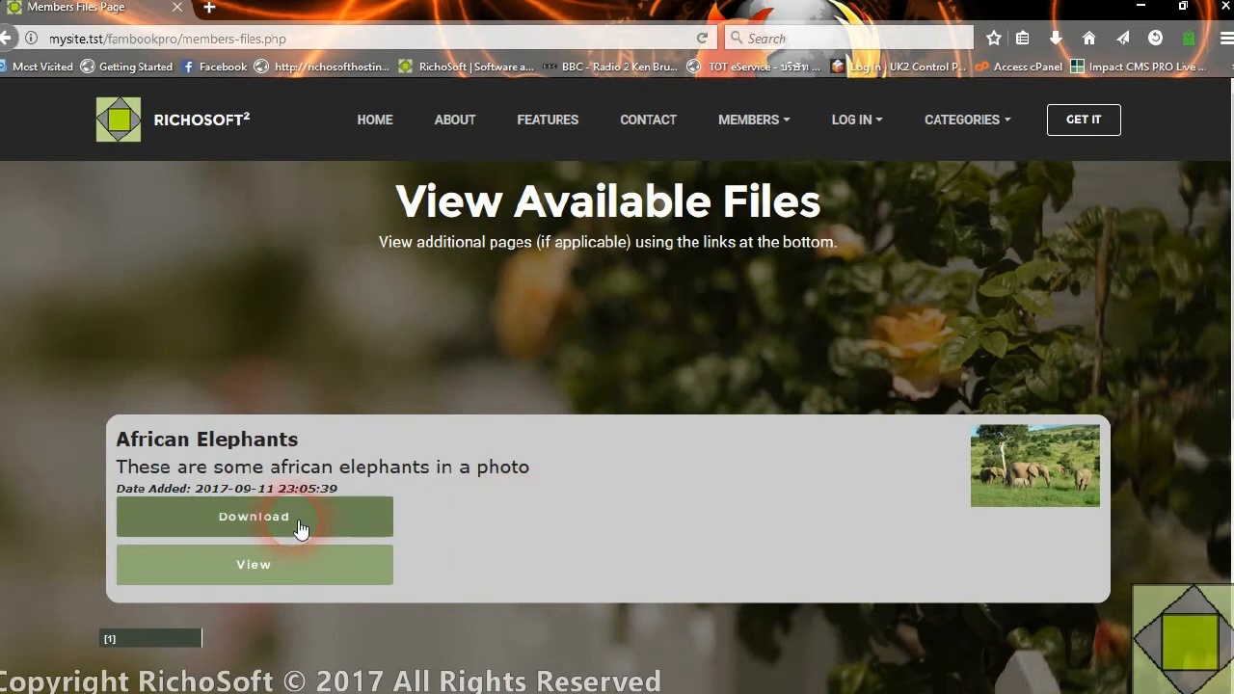
left_click(305, 567)
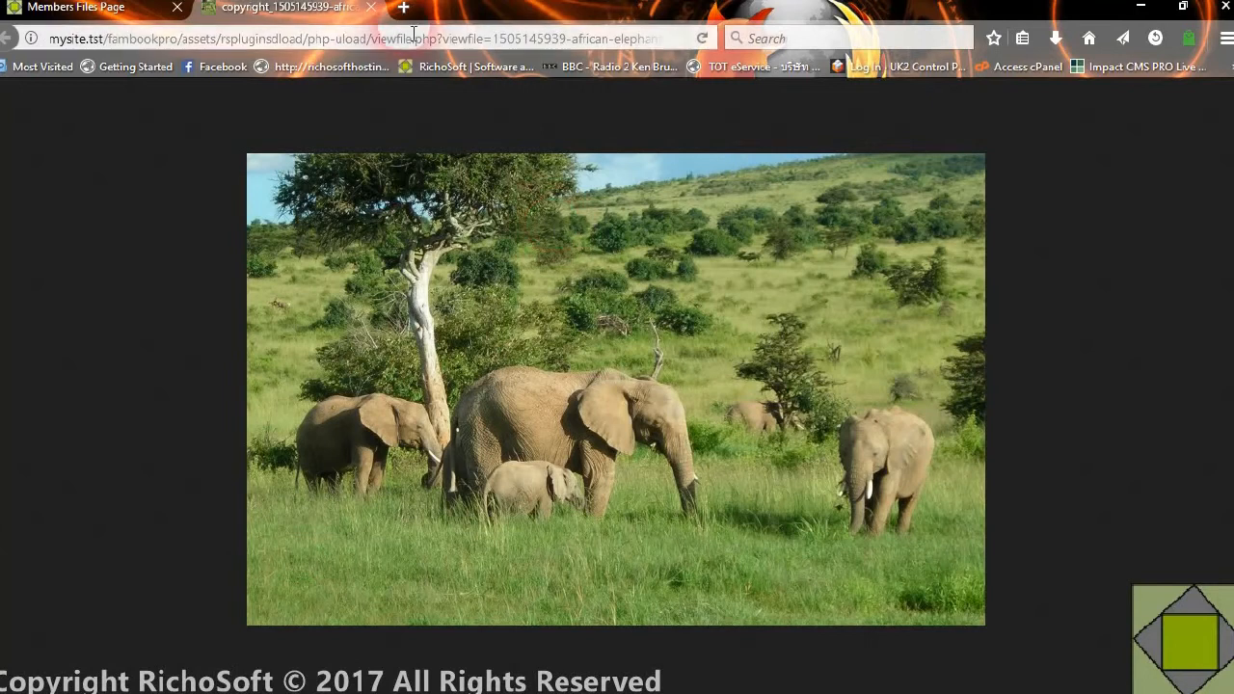
left_click(371, 7)
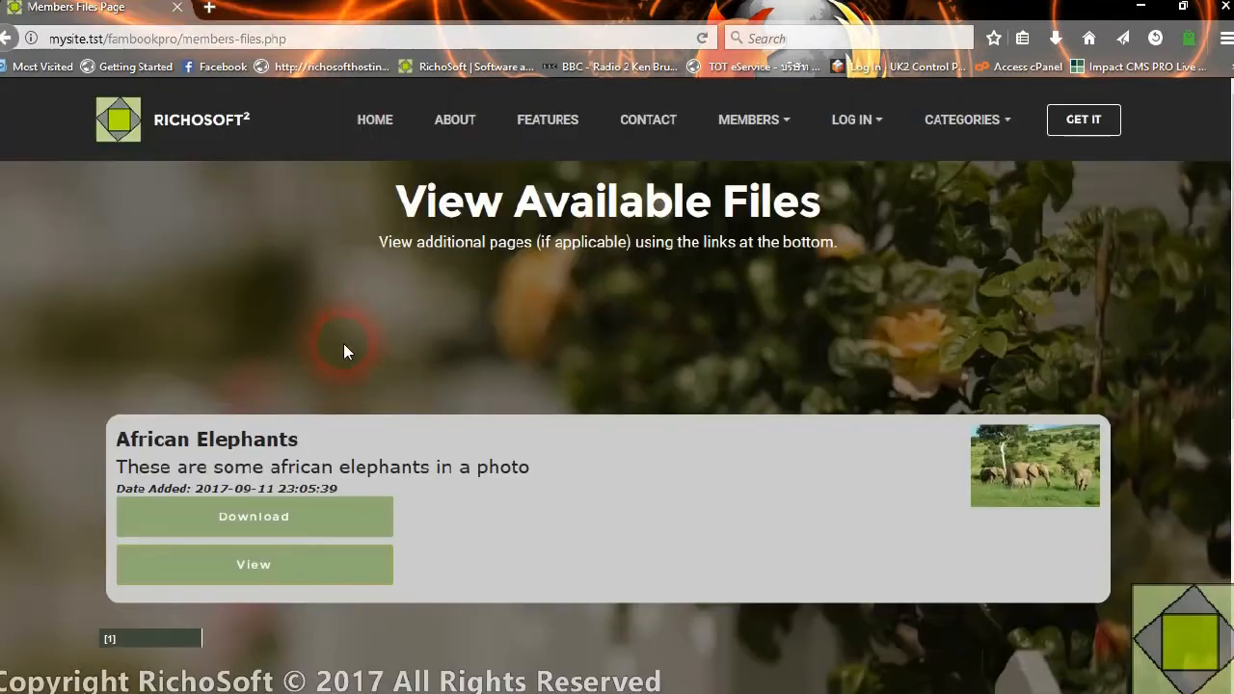
left_click(292, 521)
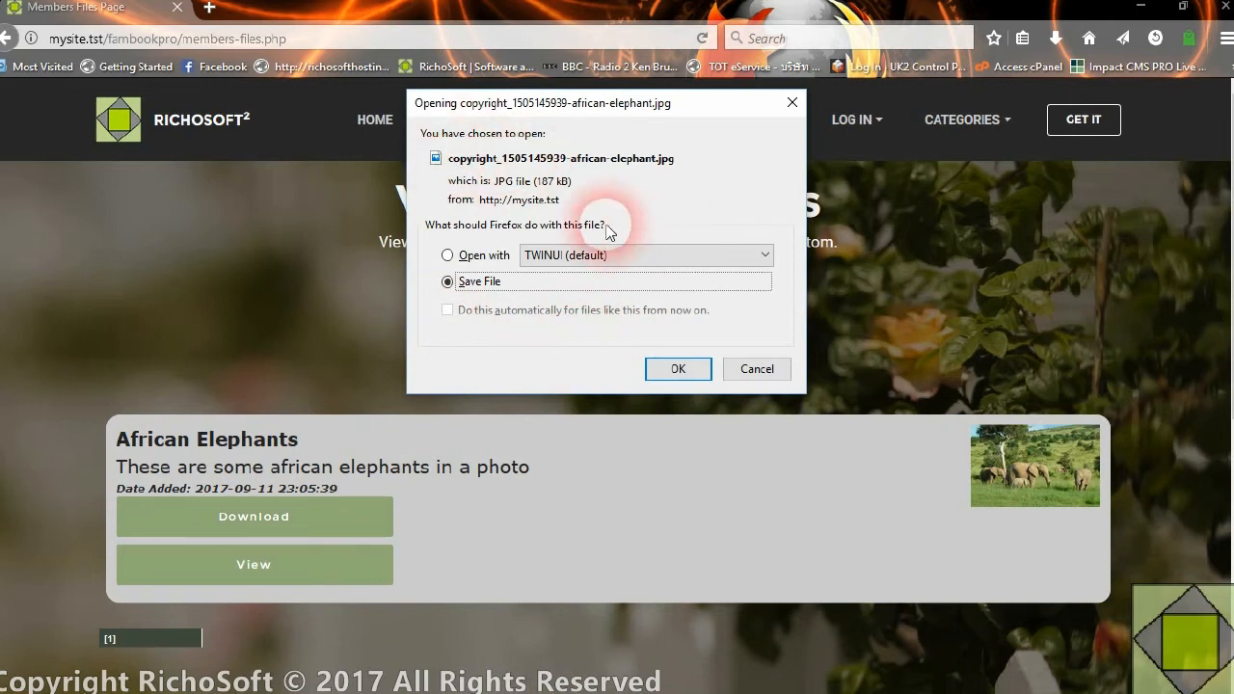
left_click(679, 370)
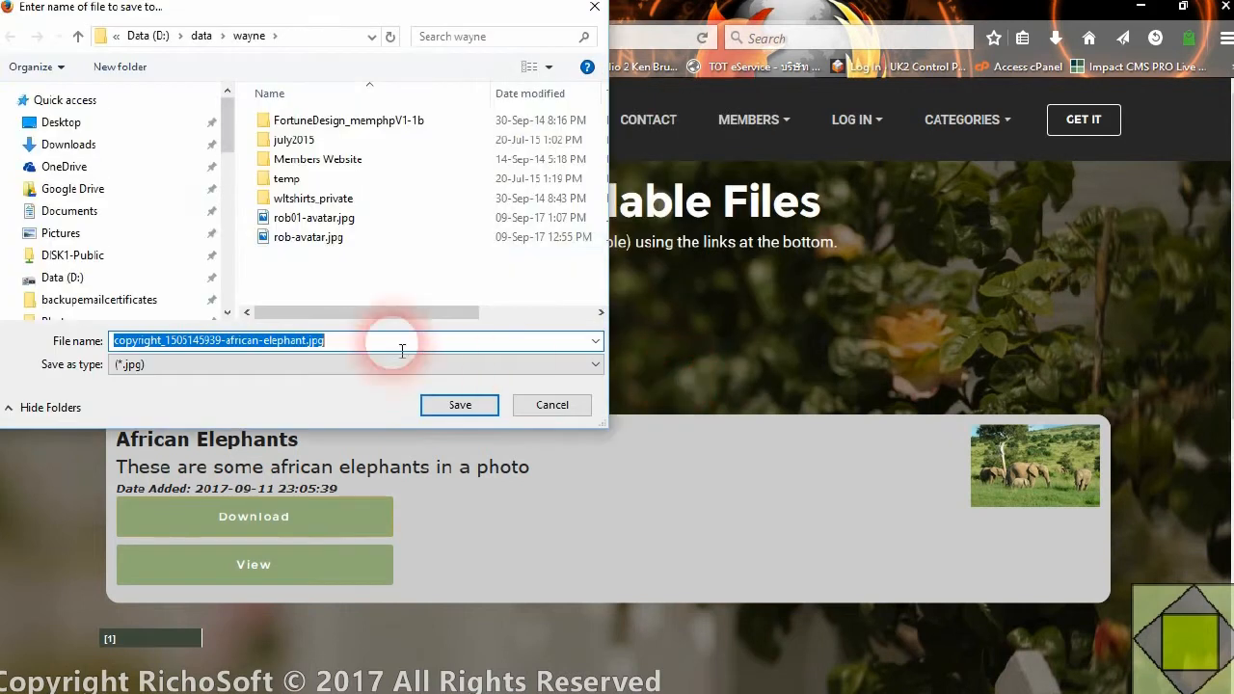
left_click(450, 404)
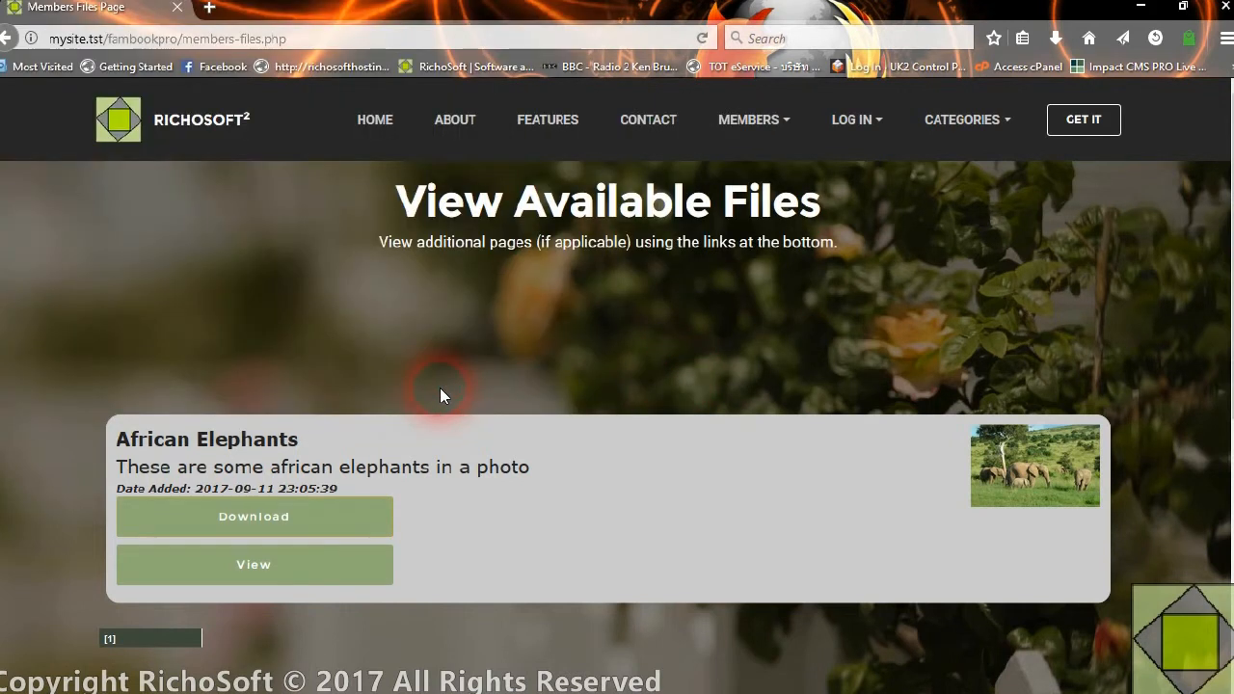
Look over the available files listing and return to the site's Admin page
scroll(506, 426, "down", 3)
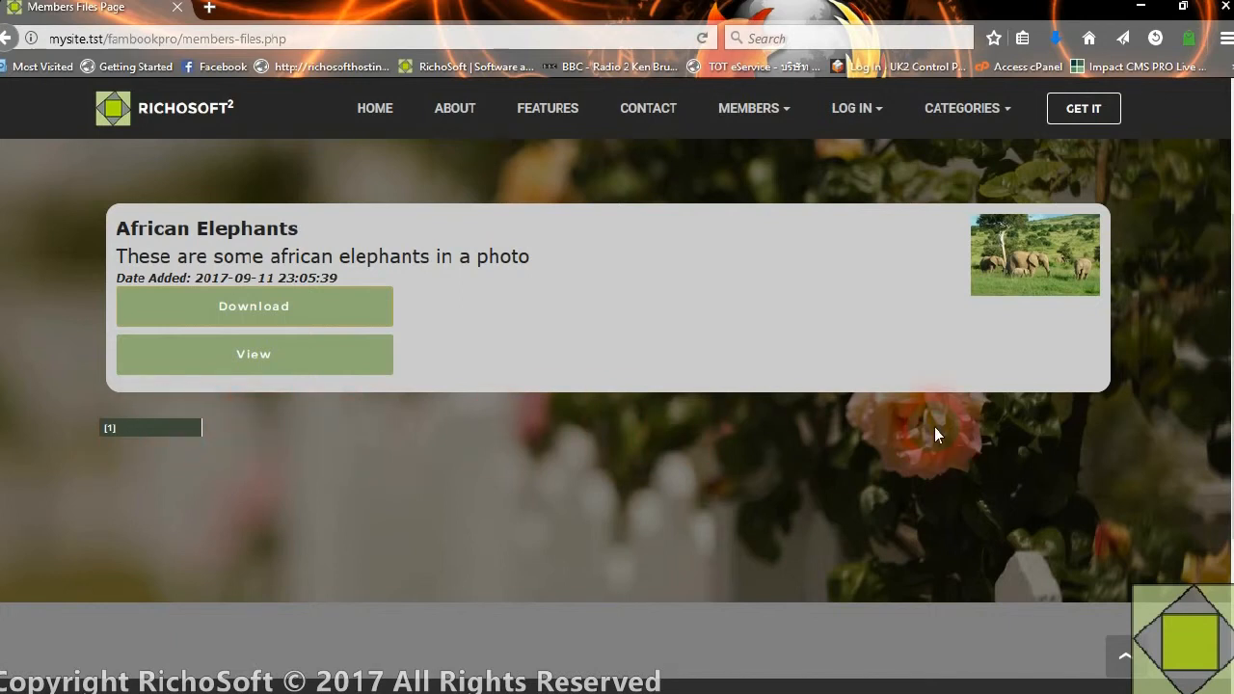
scroll(927, 367, "up", 3)
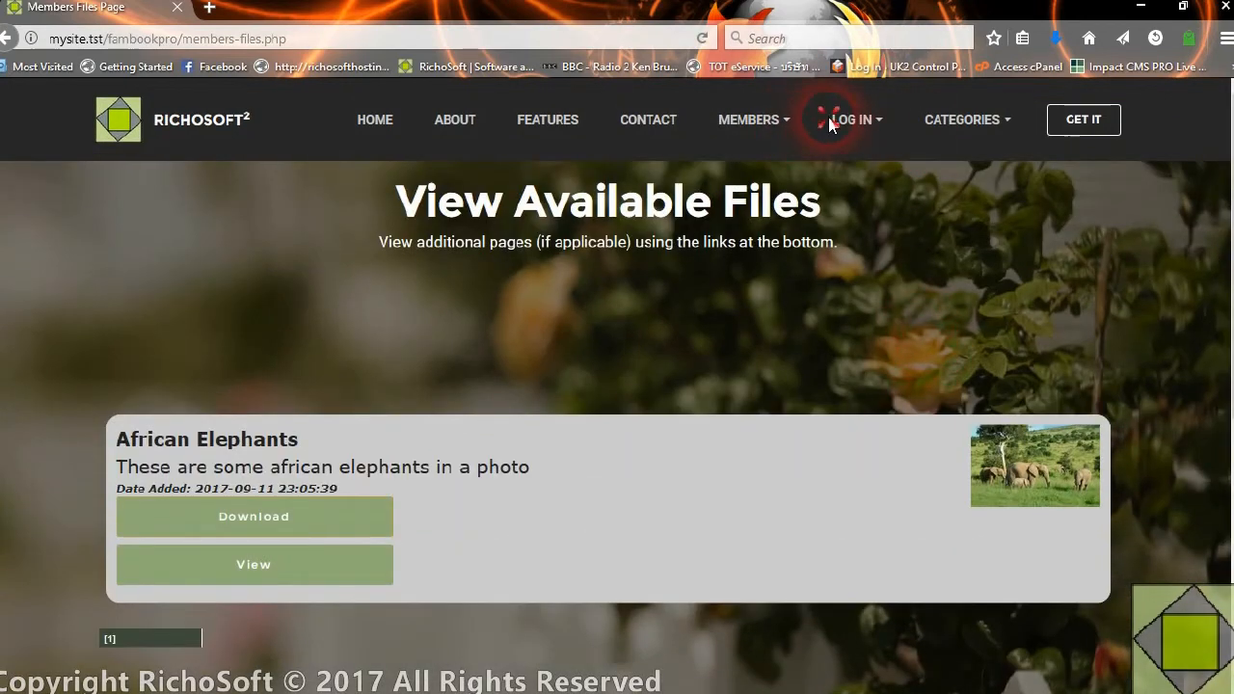
left_click(850, 136)
left_click(865, 270)
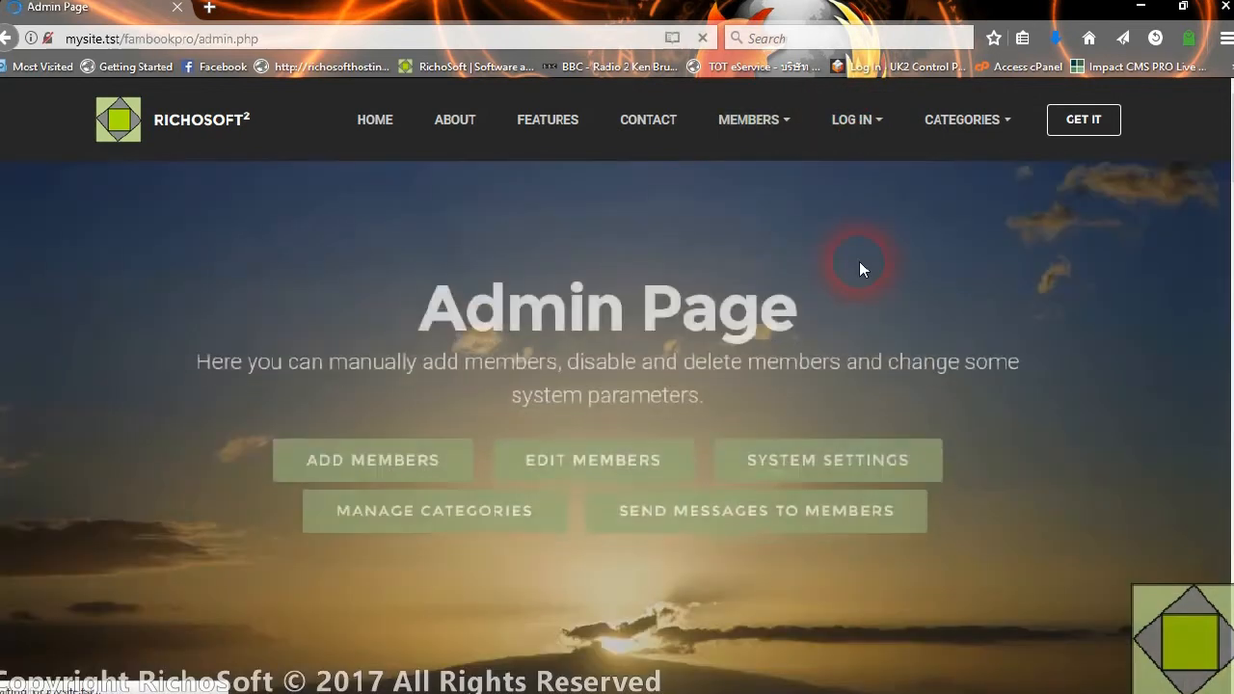
Start choosing a file for the ADD New File form and open the data library in the file dialog
scroll(835, 336, "down", 7)
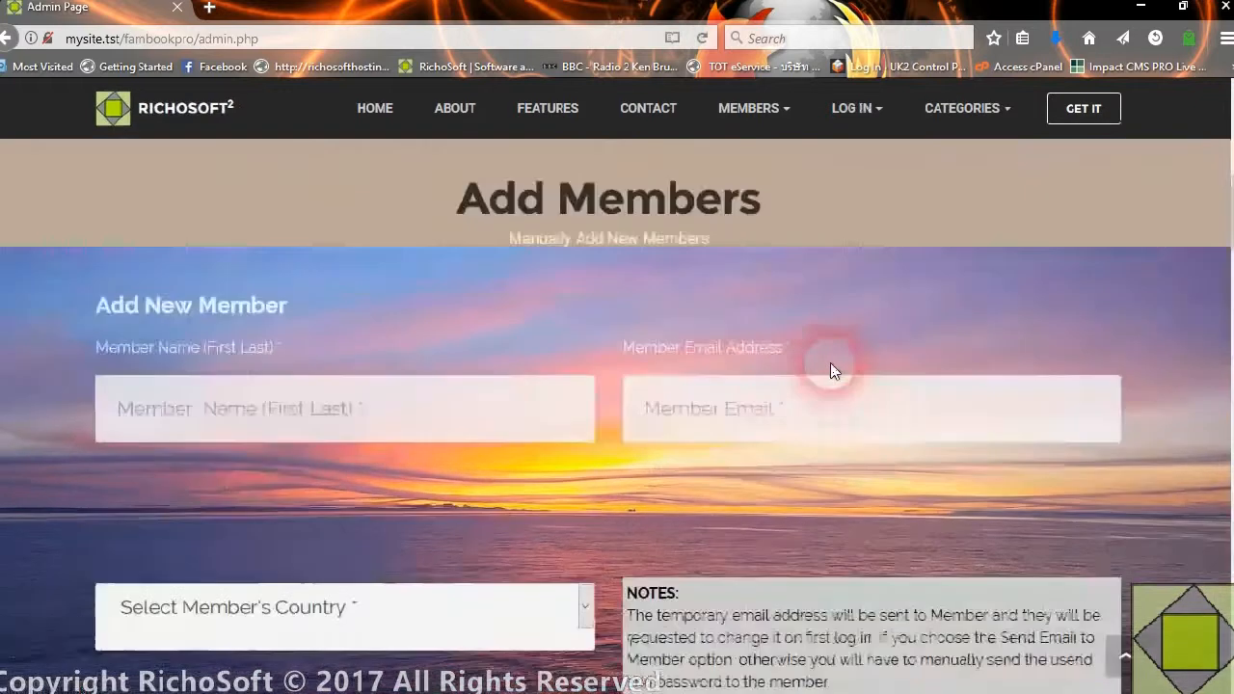
scroll(830, 370, "down", 10)
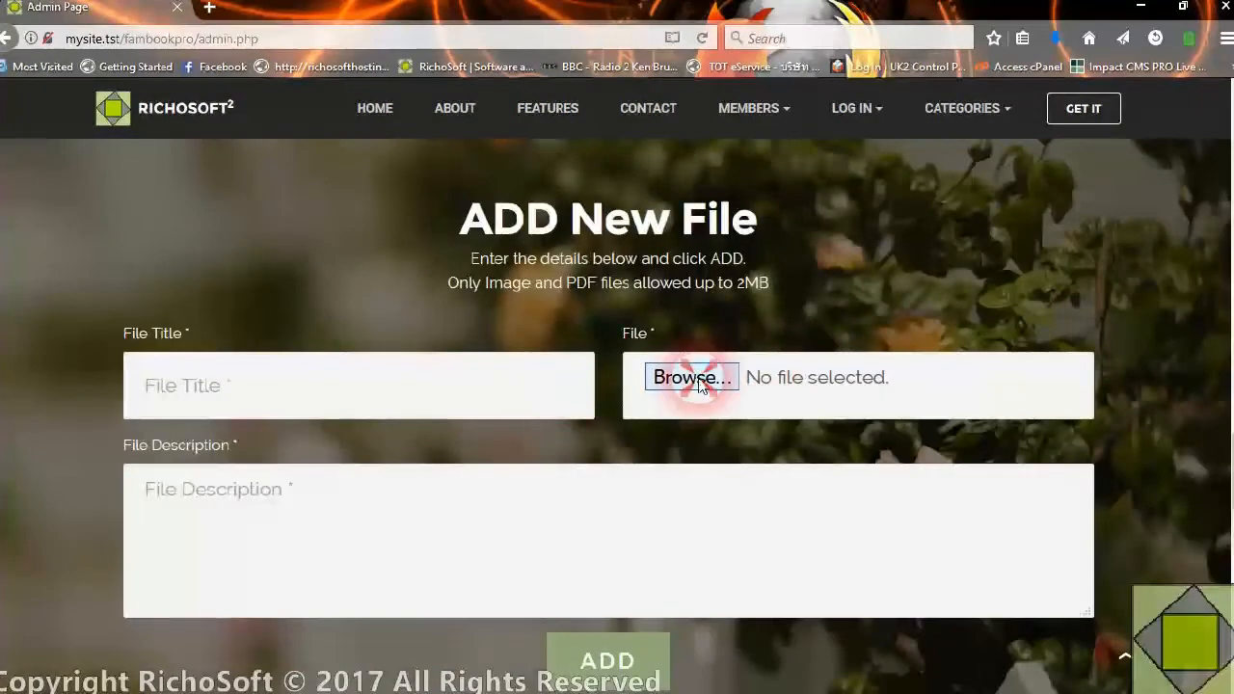
left_click(673, 371)
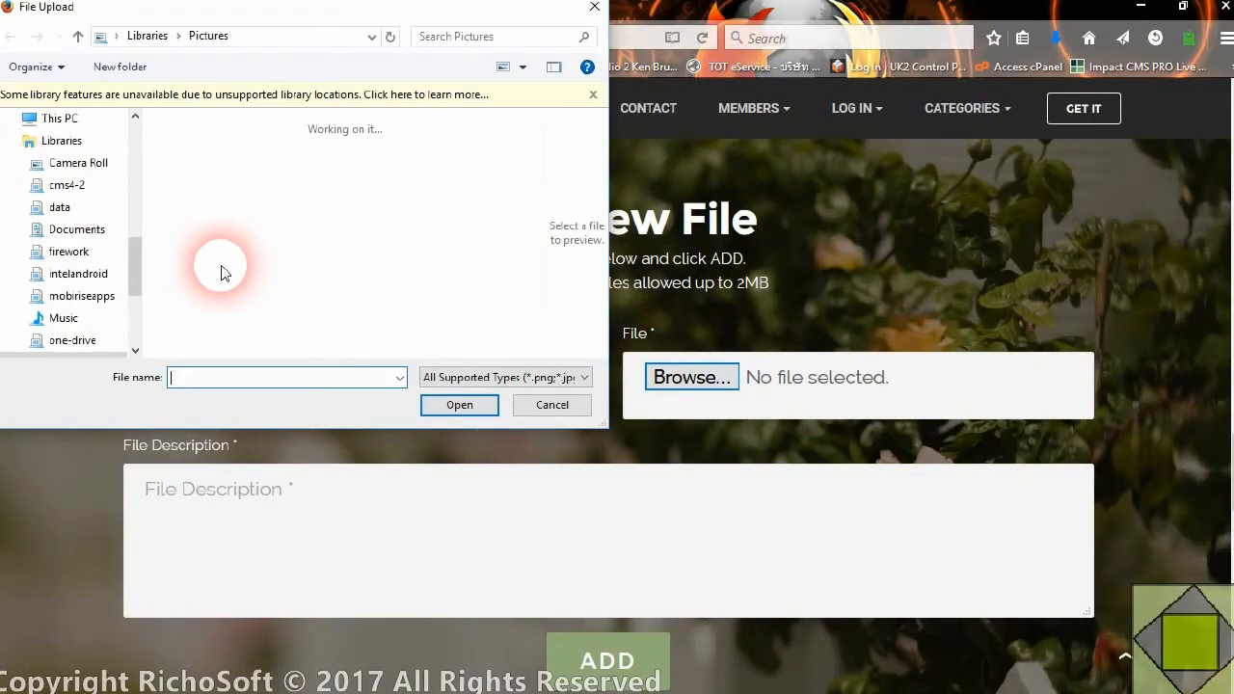
left_click_drag(133, 268, 138, 188)
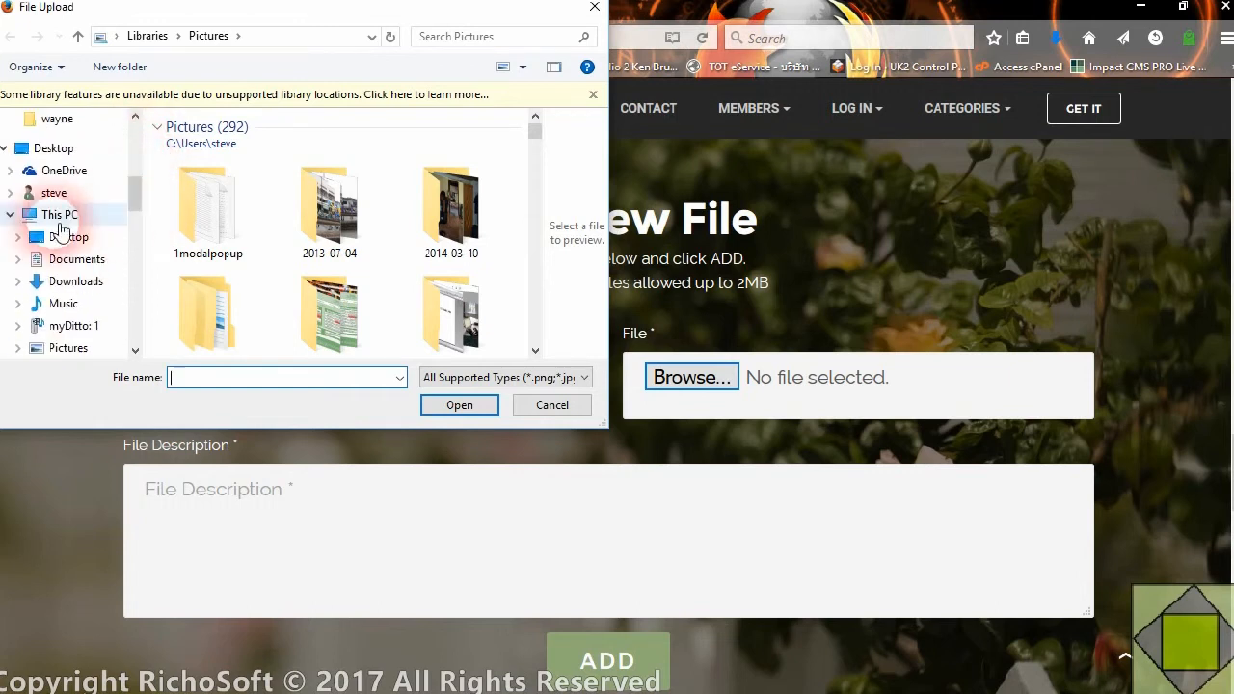
scroll(106, 309, "down", 1)
scroll(108, 316, "down", 5)
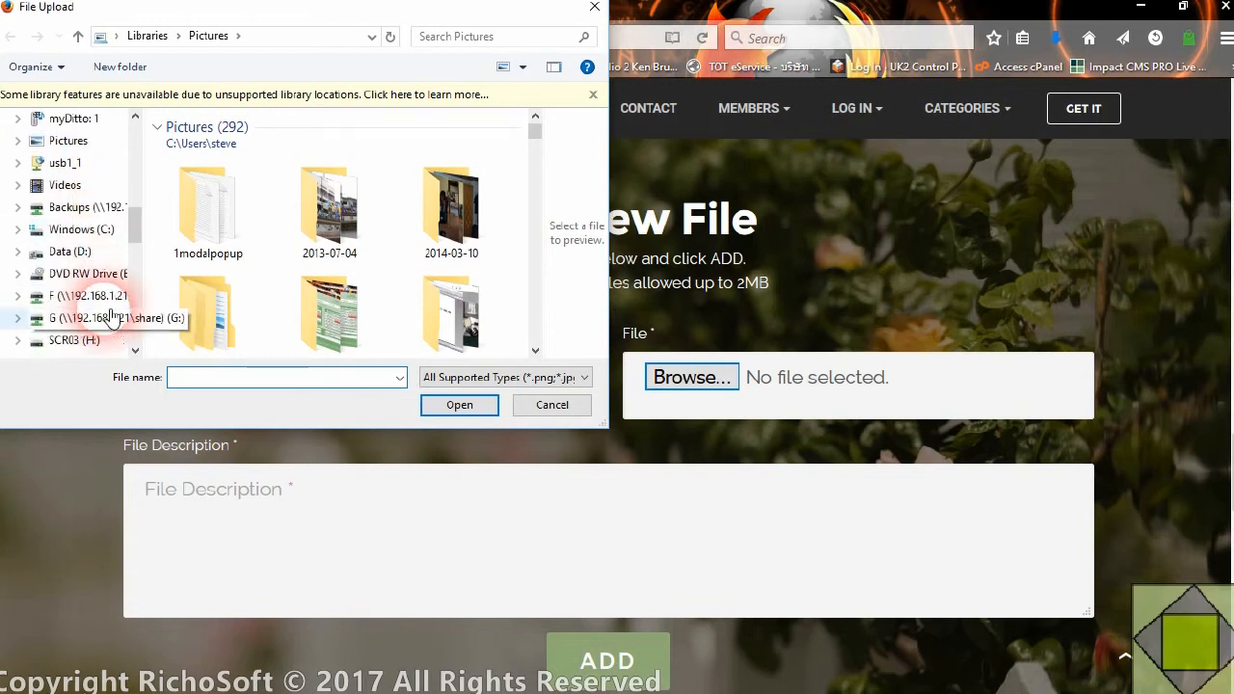
scroll(111, 318, "down", 2)
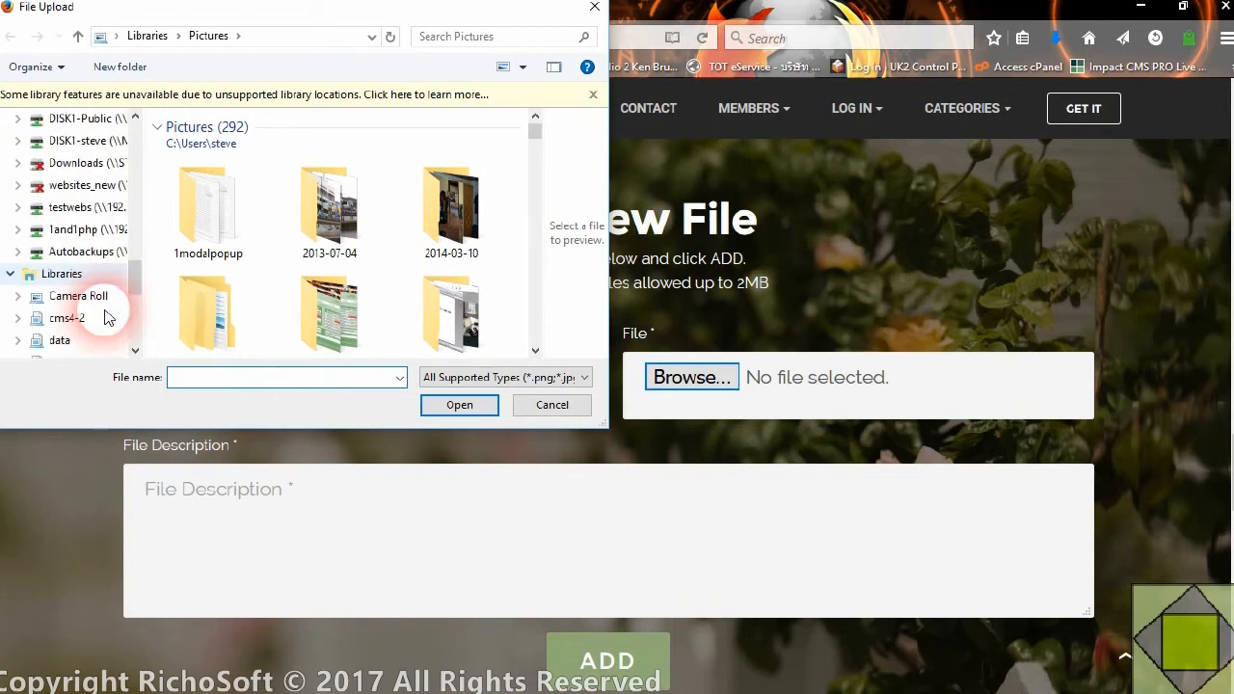
scroll(108, 318, "down", 2)
left_click(58, 295)
Browse from the data library through its subfolders to the received_files folder
scroll(241, 299, "down", 3)
scroll(243, 299, "down", 5)
scroll(248, 299, "down", 2)
scroll(248, 306, "down", 12)
scroll(382, 304, "down", 15)
scroll(386, 314, "down", 15)
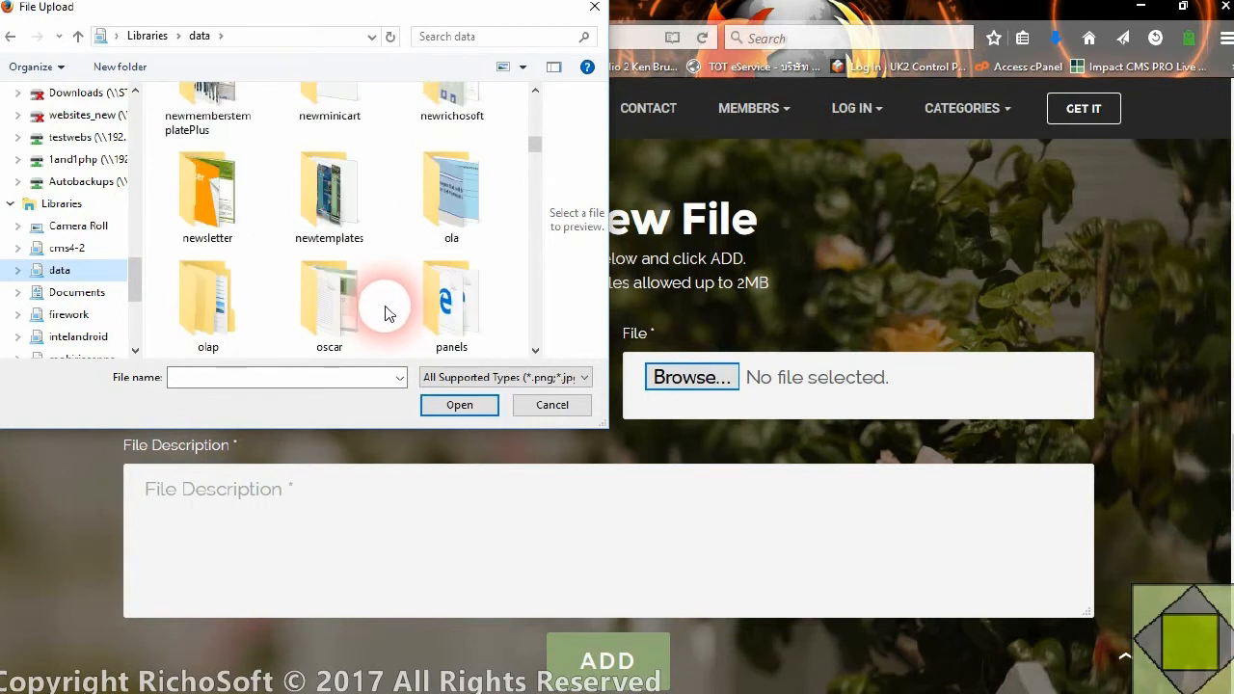
scroll(386, 314, "down", 1)
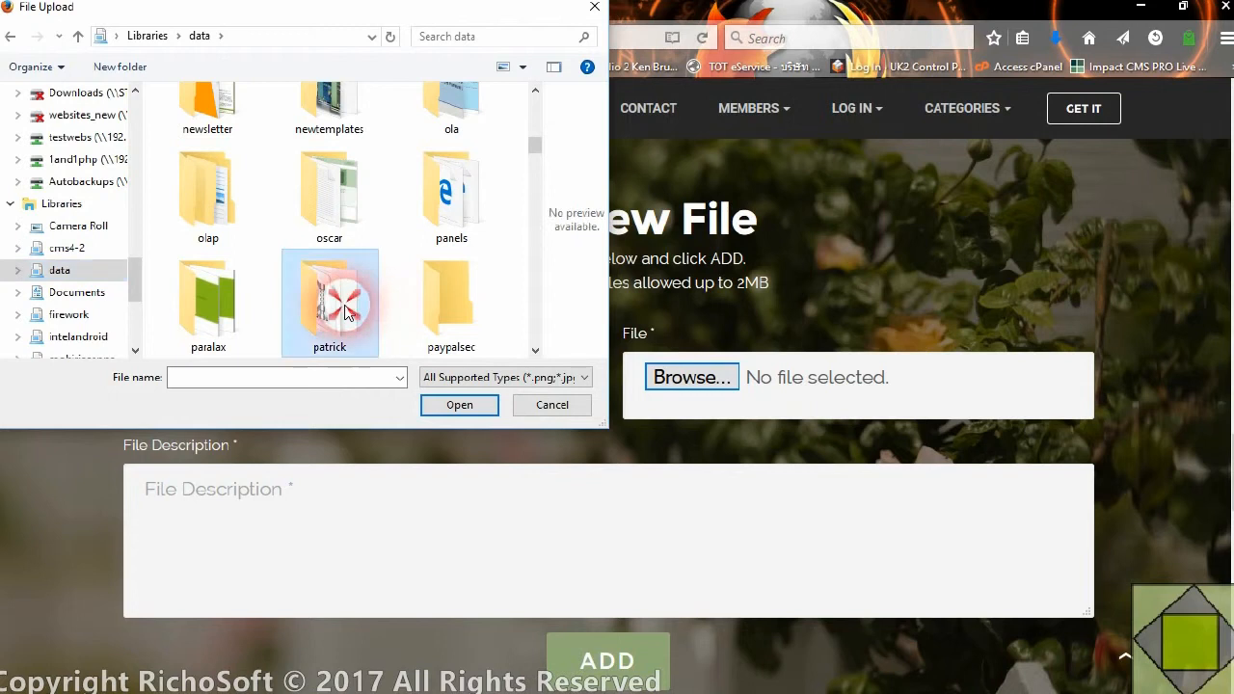
double_click(359, 306)
scroll(347, 314, "down", 5)
scroll(247, 268, "up", 1)
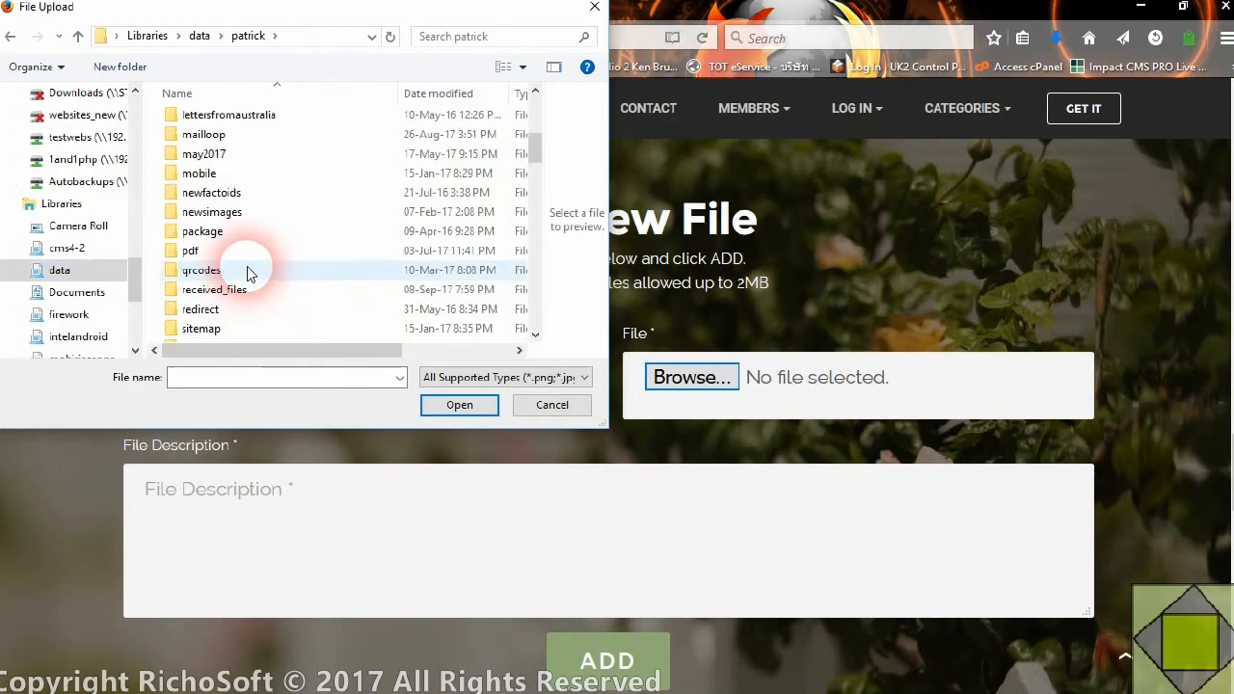
scroll(247, 253, "up", 1)
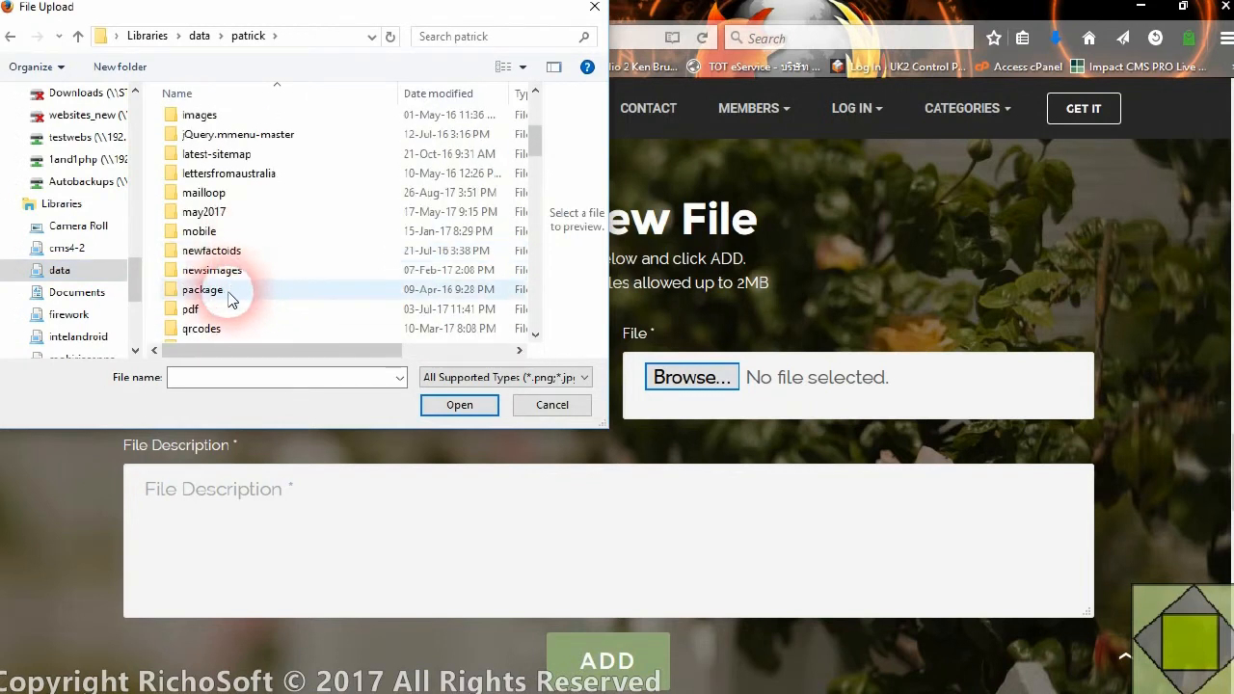
scroll(236, 275, "up", 2)
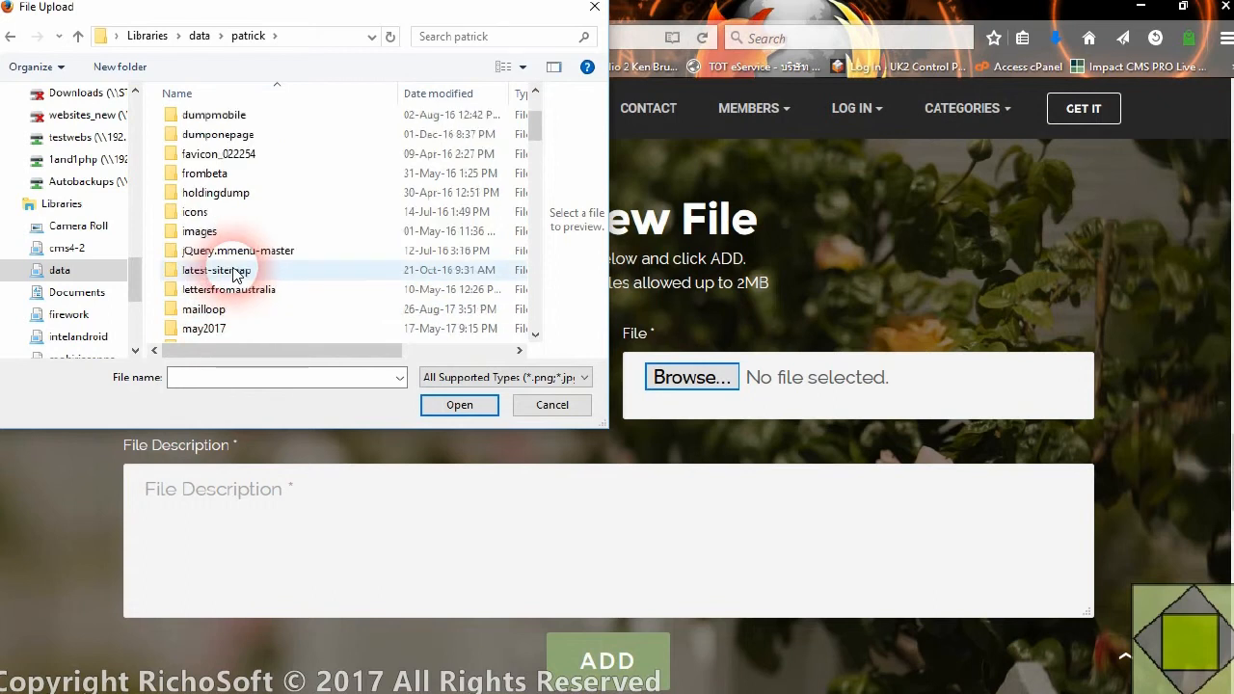
scroll(236, 277, "down", 5)
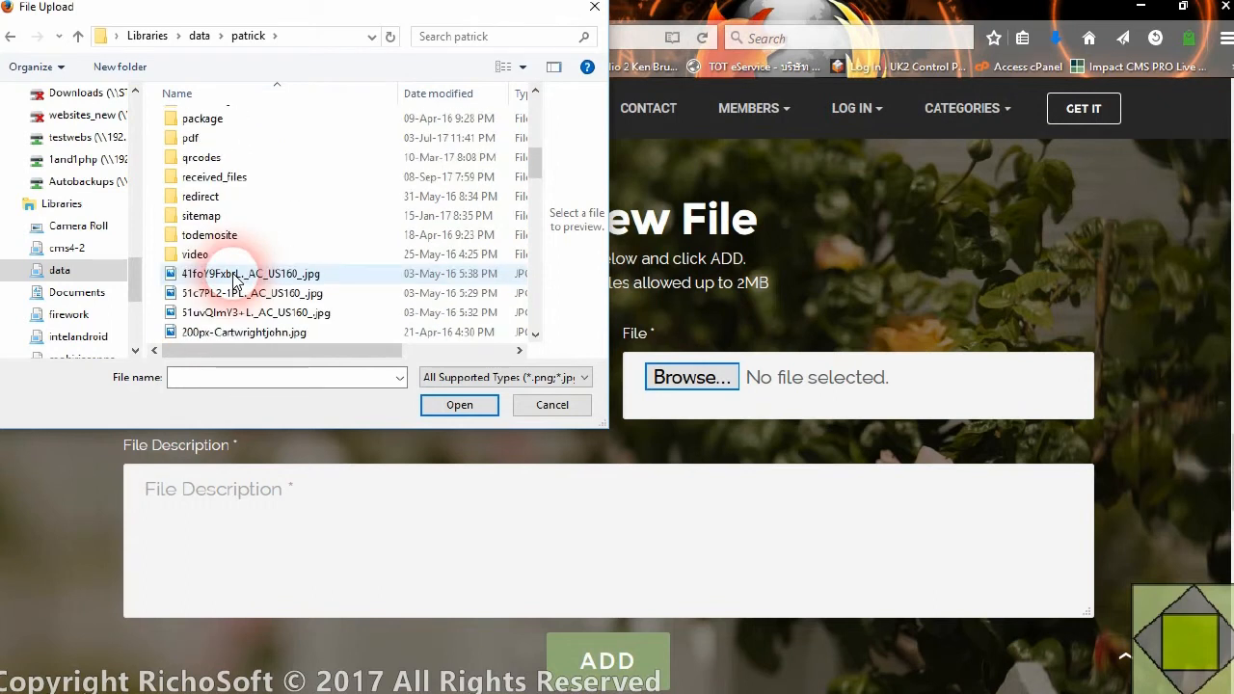
double_click(216, 178)
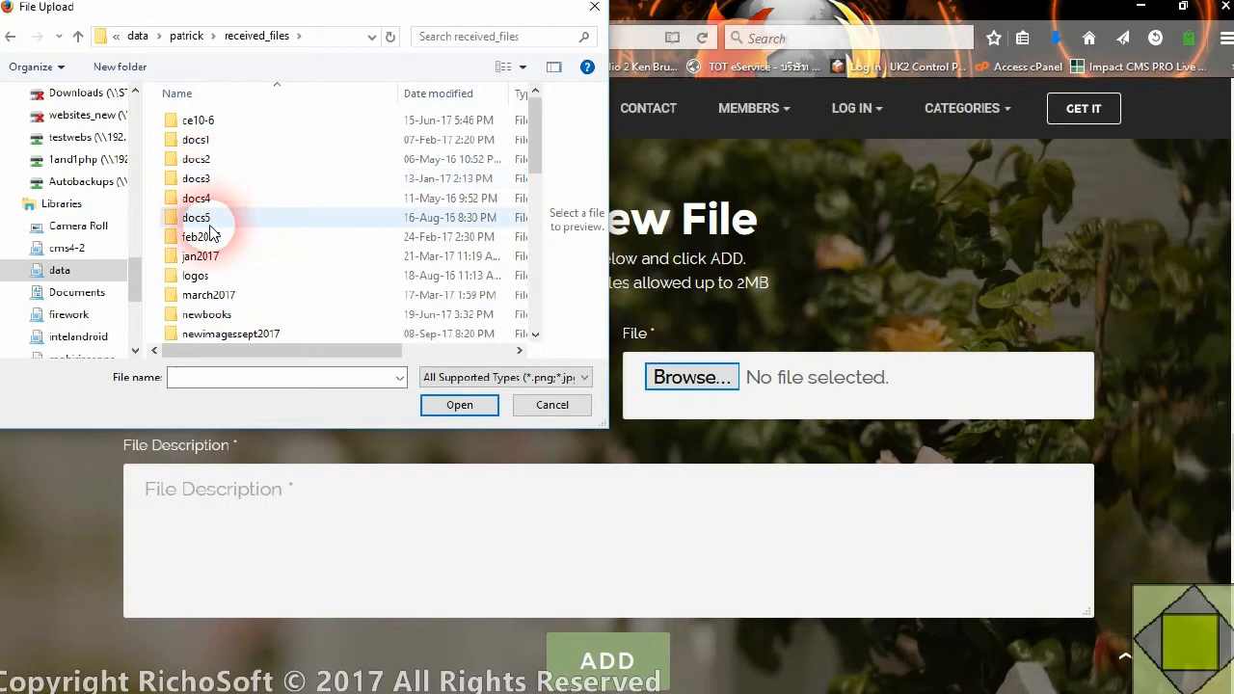
Open the newsletters folder and attach Newsletter6thedition.pdf to the new file form
scroll(212, 231, "down", 2)
double_click(223, 253)
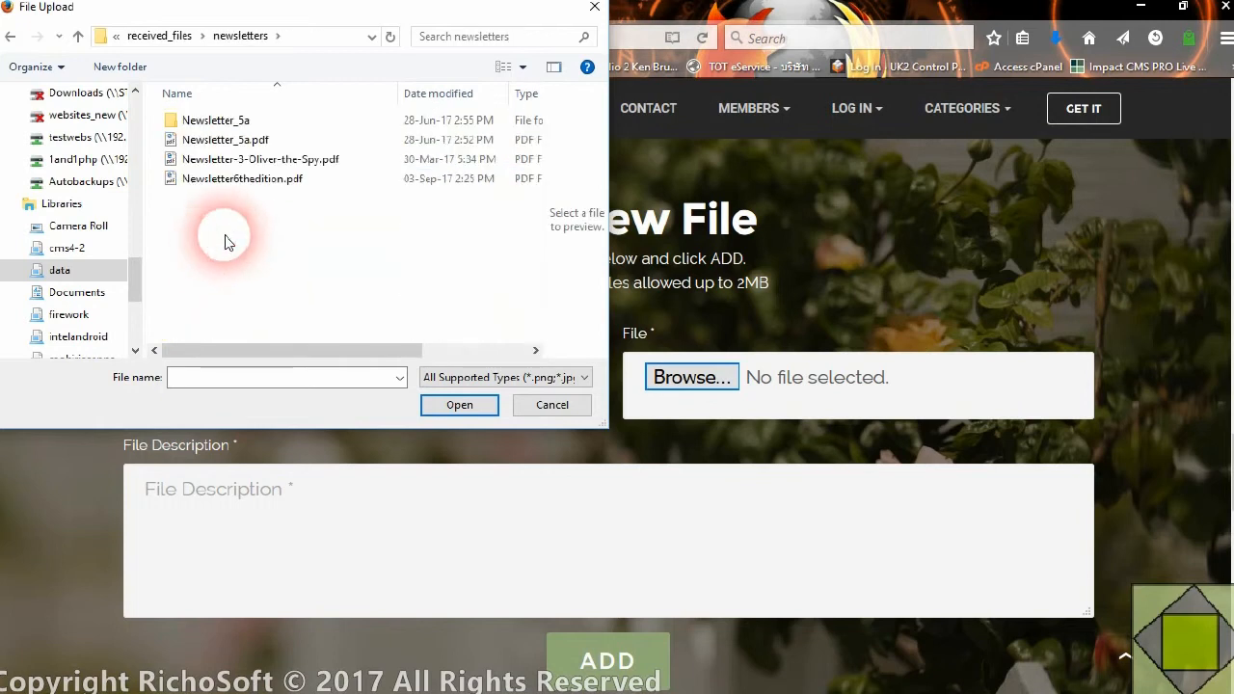
left_click(242, 179)
left_click(453, 409)
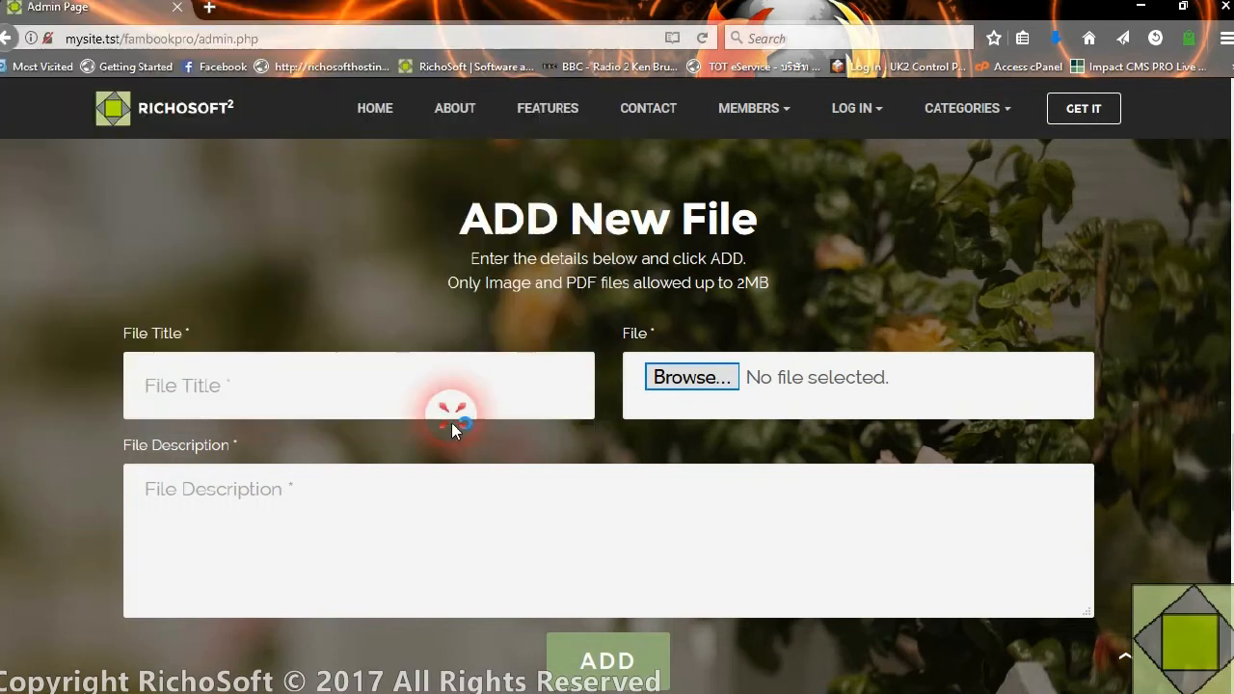
Enter the file title "Newsletter 6" and the description "The pentrich newsletter number 6 September 2017"
left_click(276, 399)
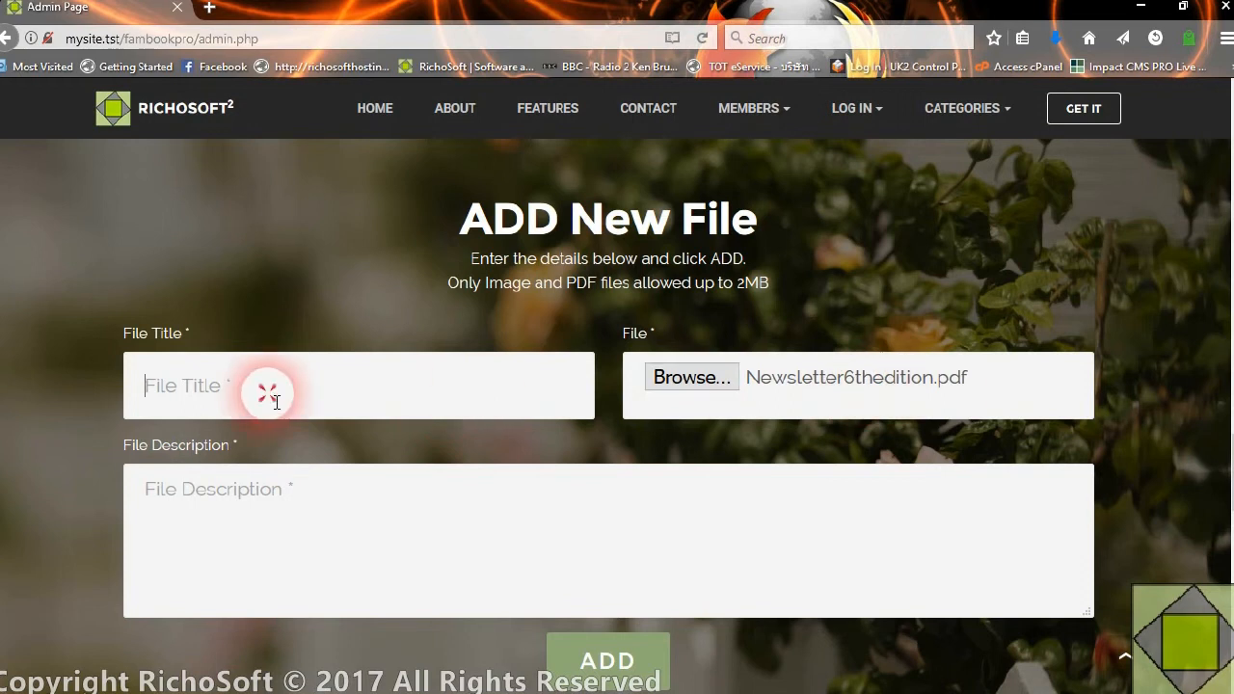
type("Newsletter 6")
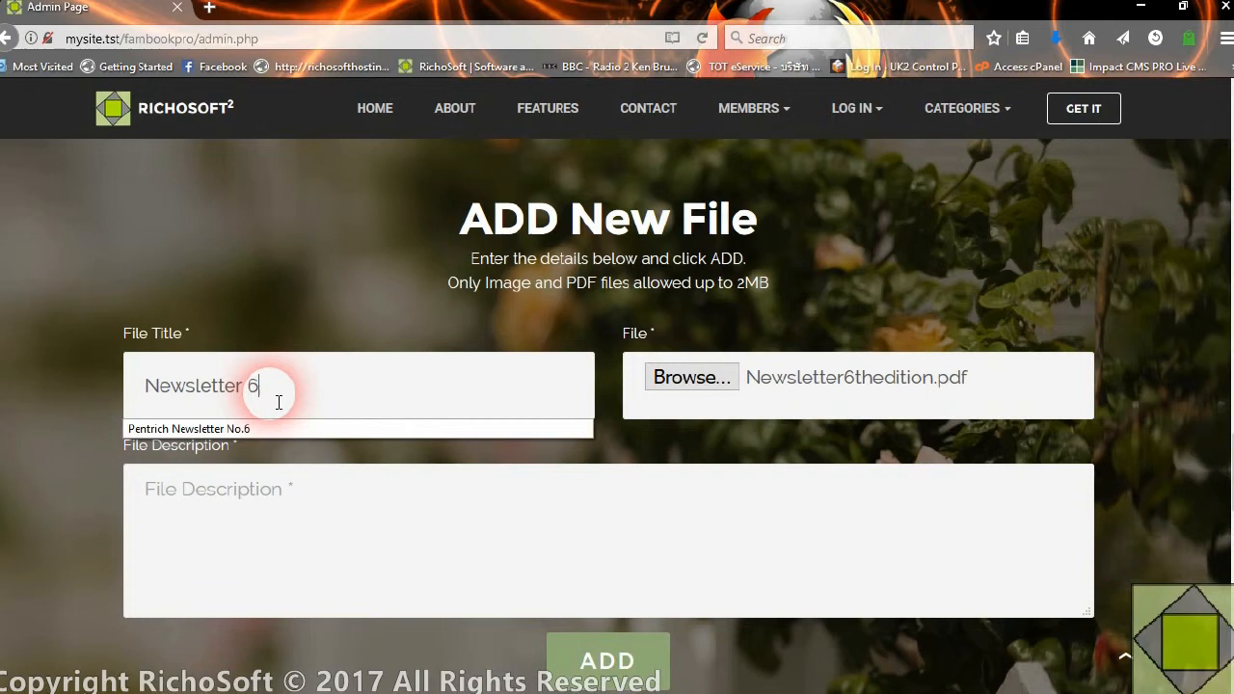
left_click(266, 542)
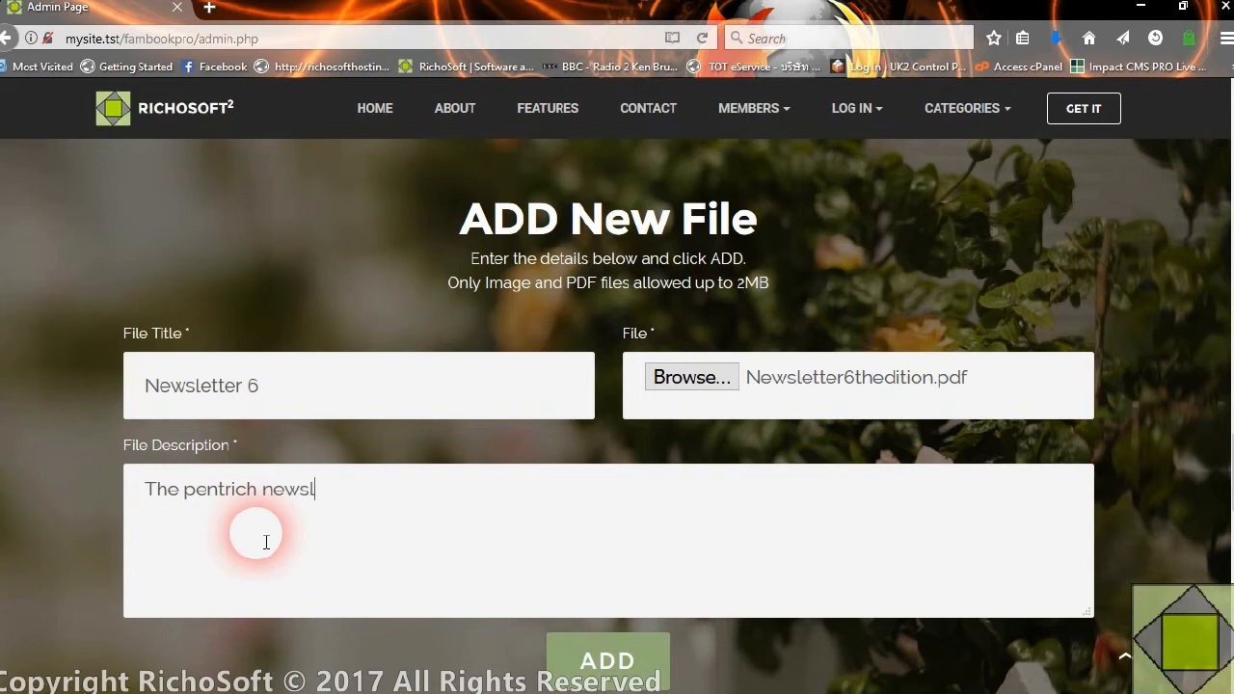
type("mber 6 September 2017")
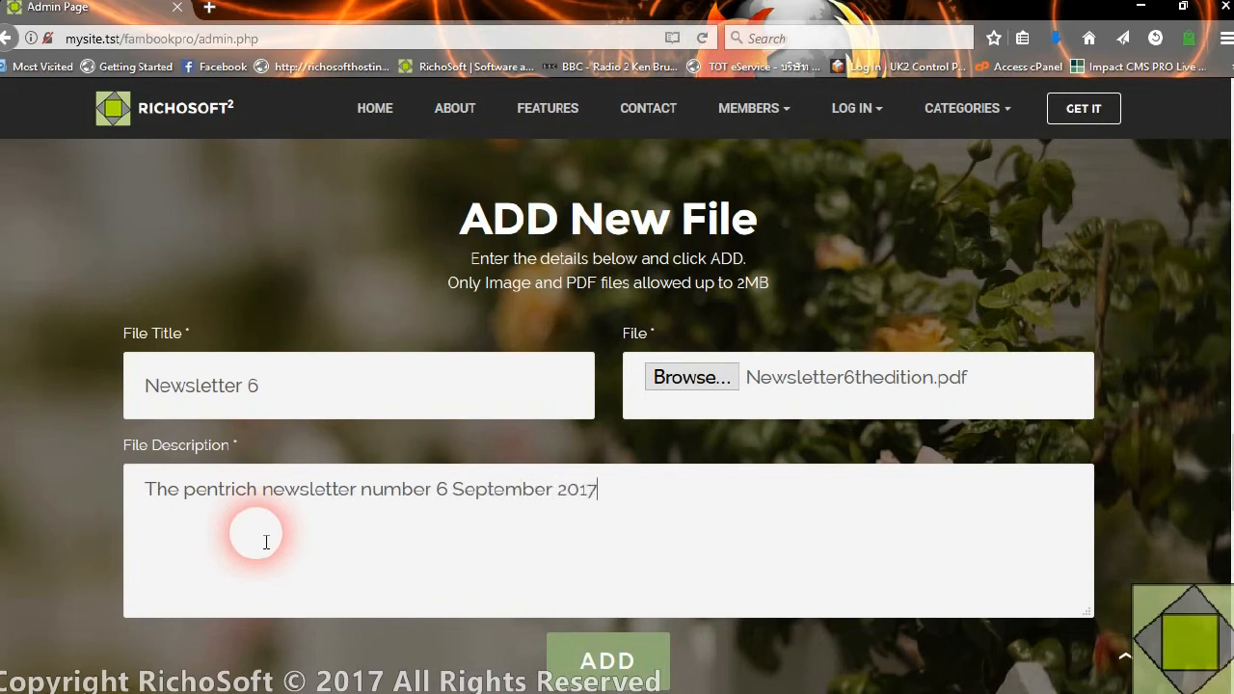
Add the newsletter file to the site, dismiss the upload message and check the file records table
left_click(617, 671)
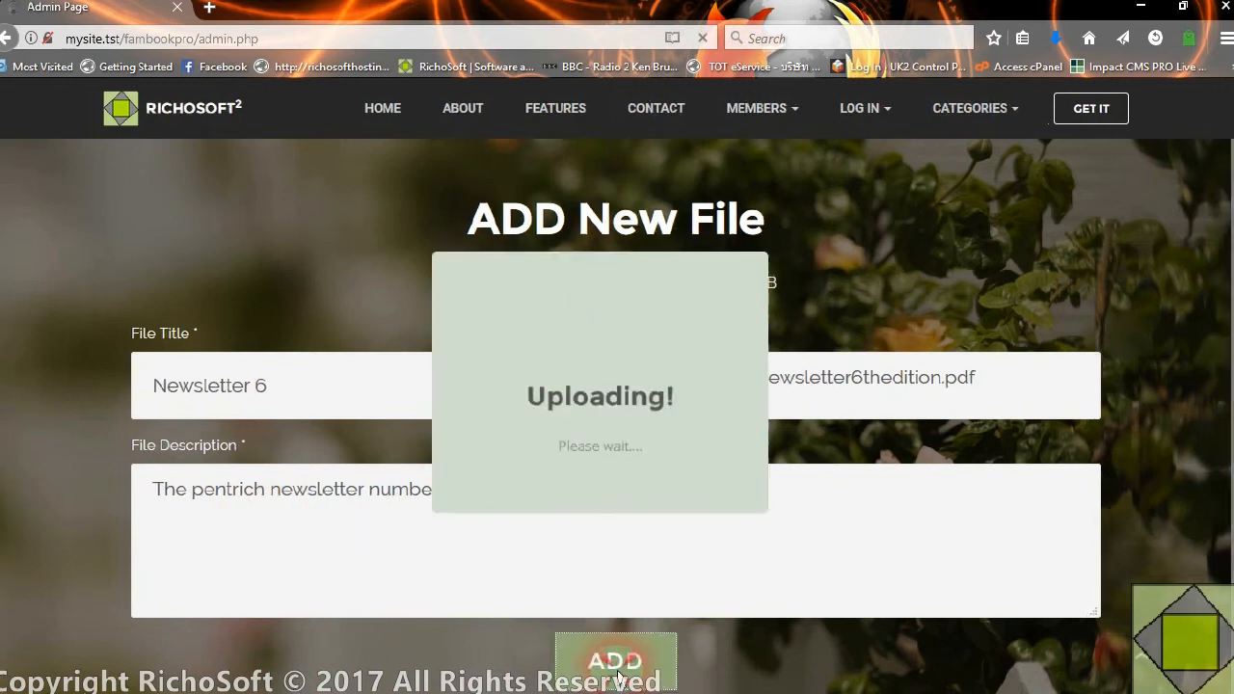
left_click(602, 496)
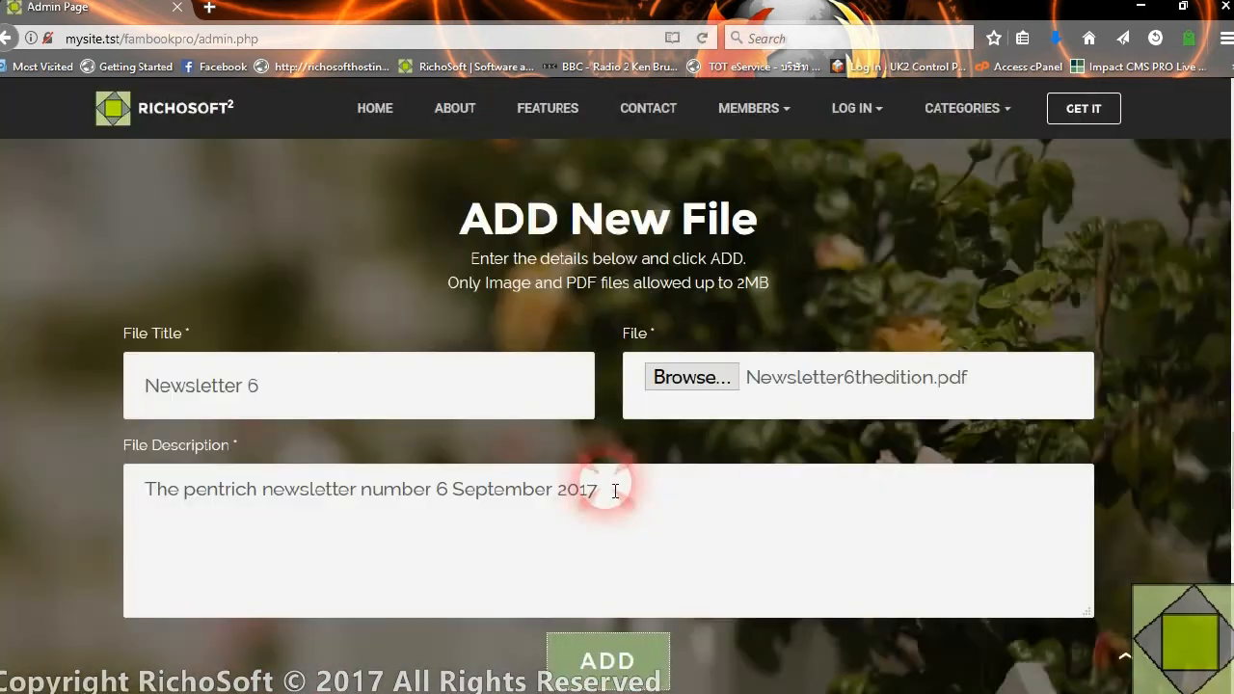
scroll(617, 488, "down", 2)
scroll(594, 533, "down", 2)
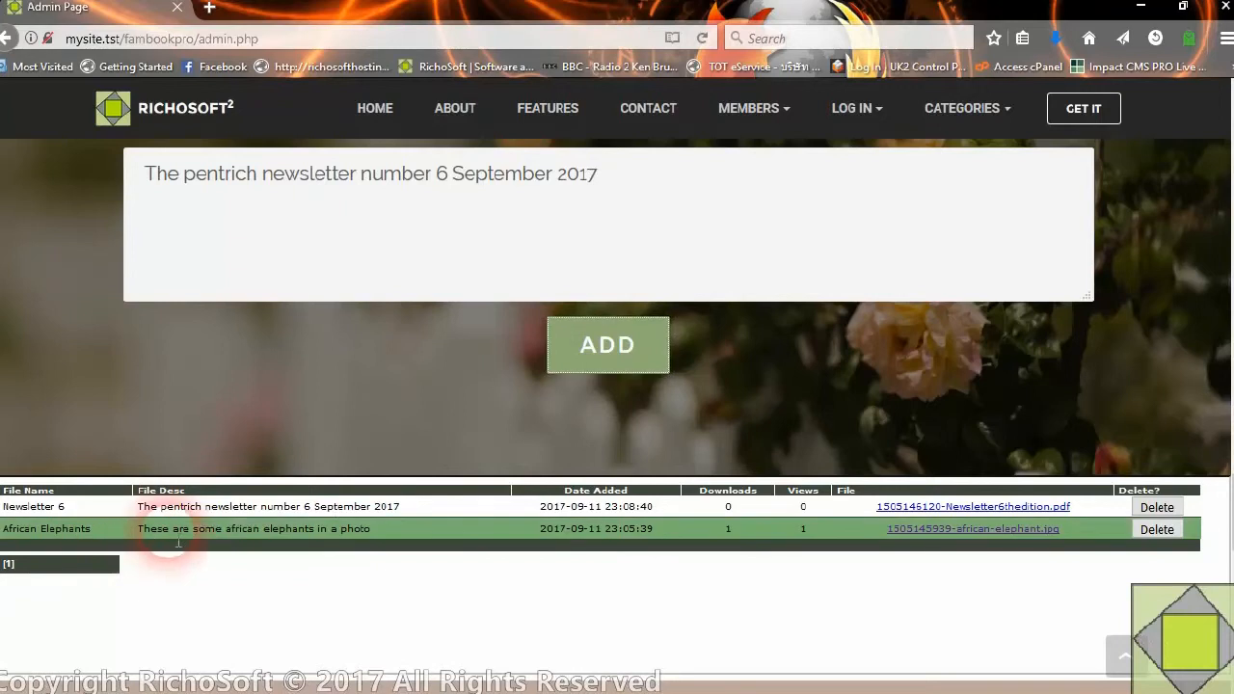
Start choosing another file for the form and open the docs2 folder inside received_files
scroll(598, 376, "up", 4)
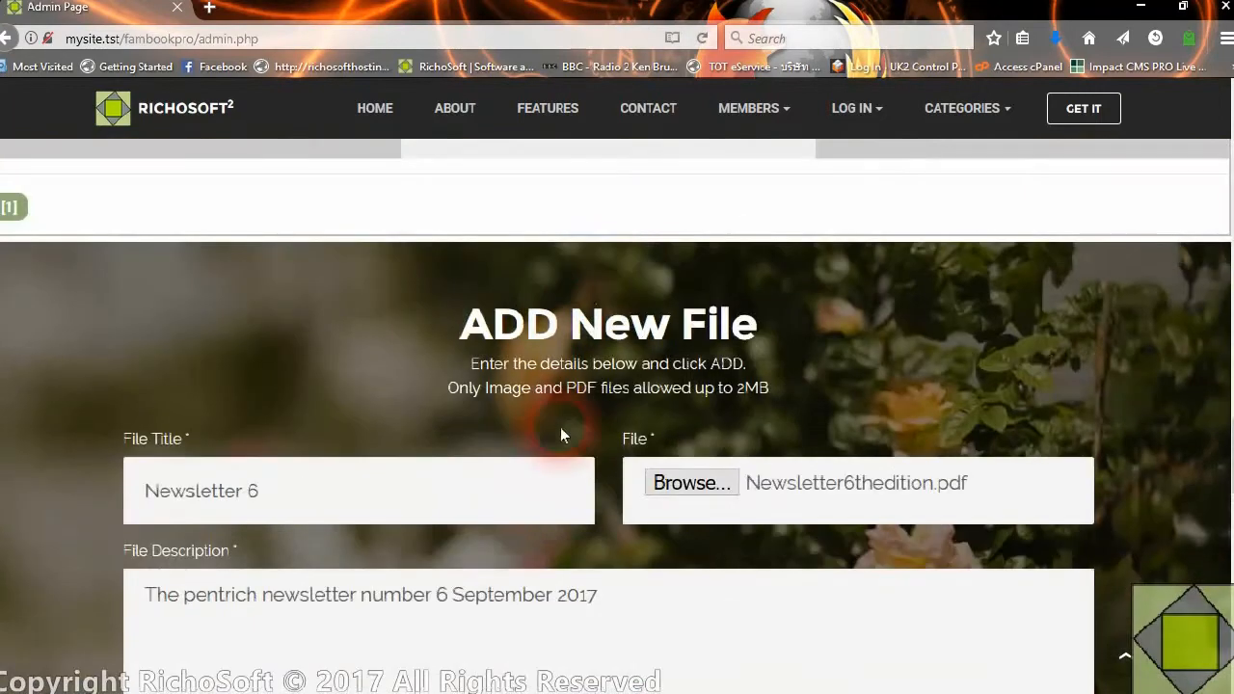
left_click(709, 485)
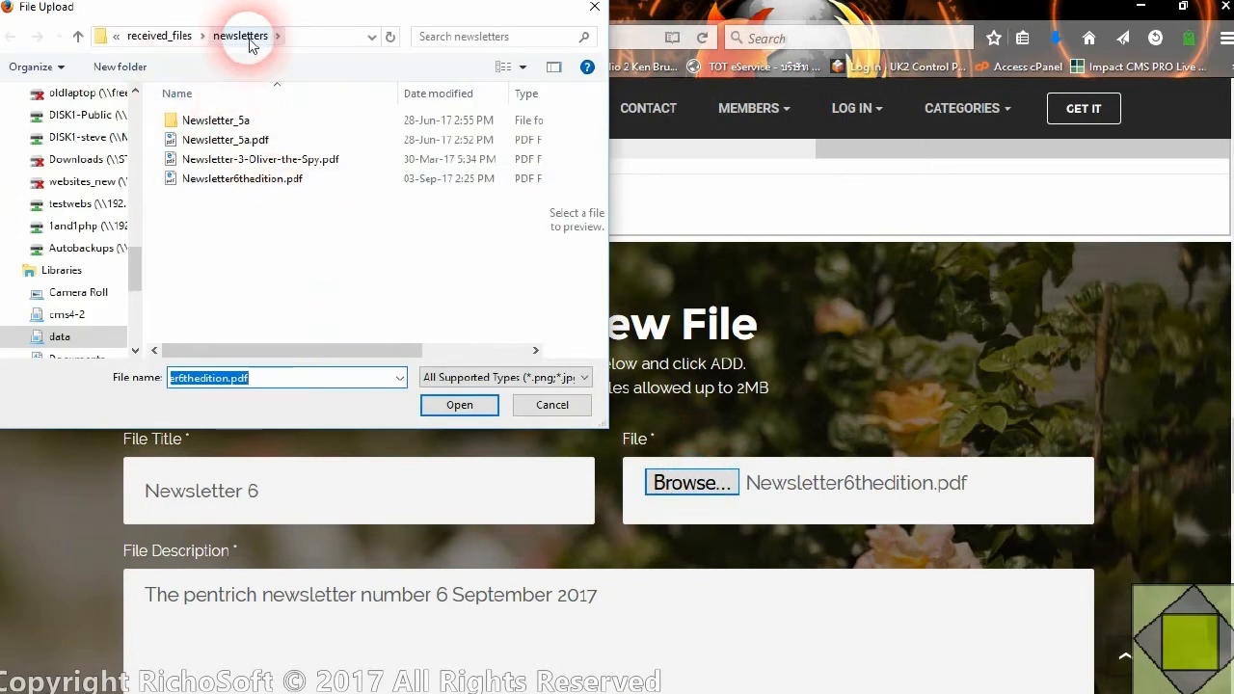
left_click(147, 37)
scroll(275, 338, "down", 5)
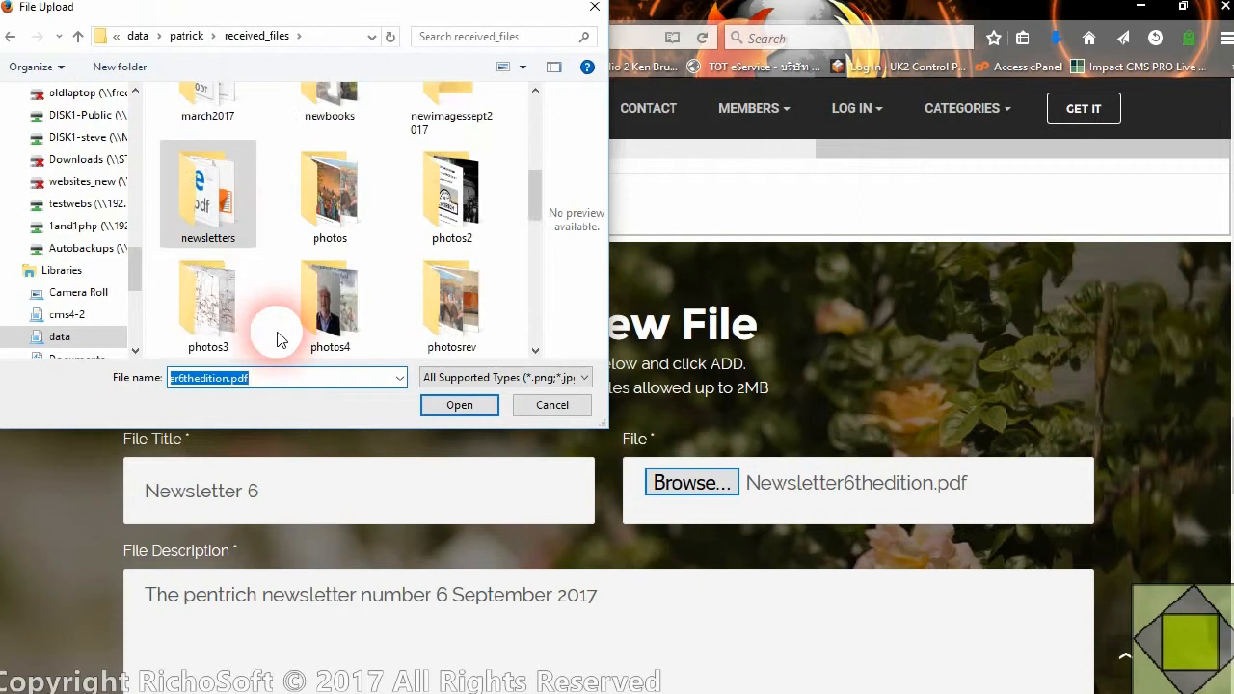
scroll(272, 345, "up", 6)
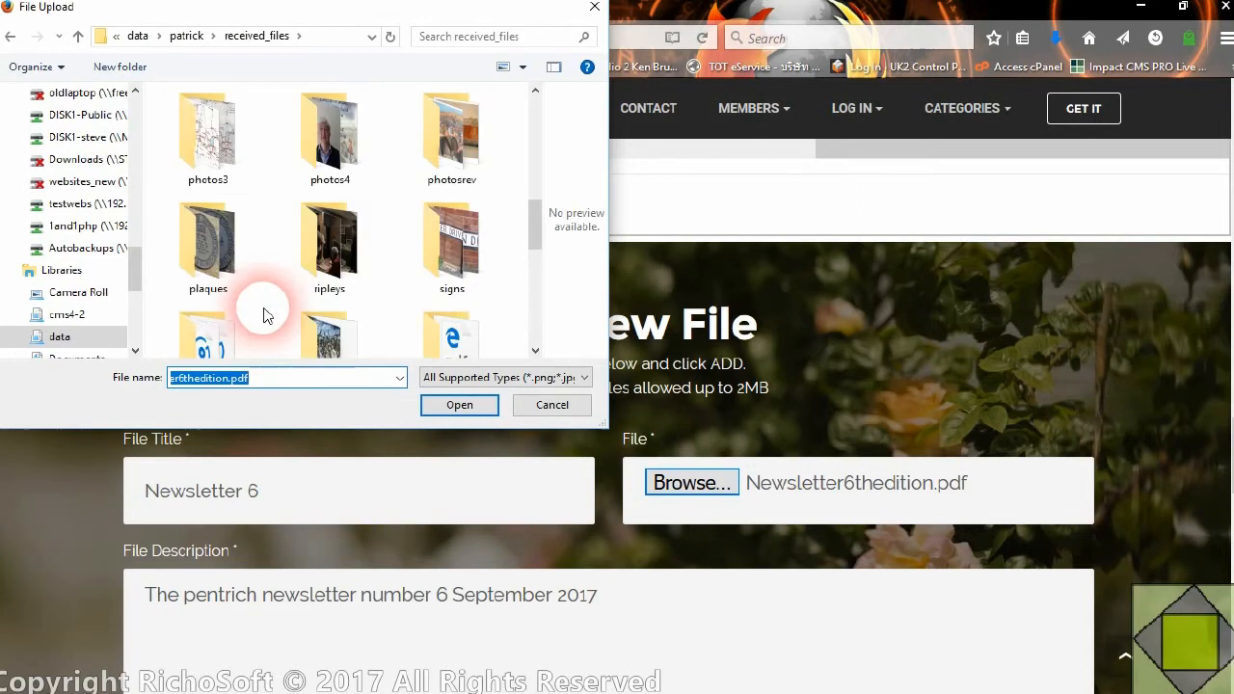
scroll(248, 249, "down", 2)
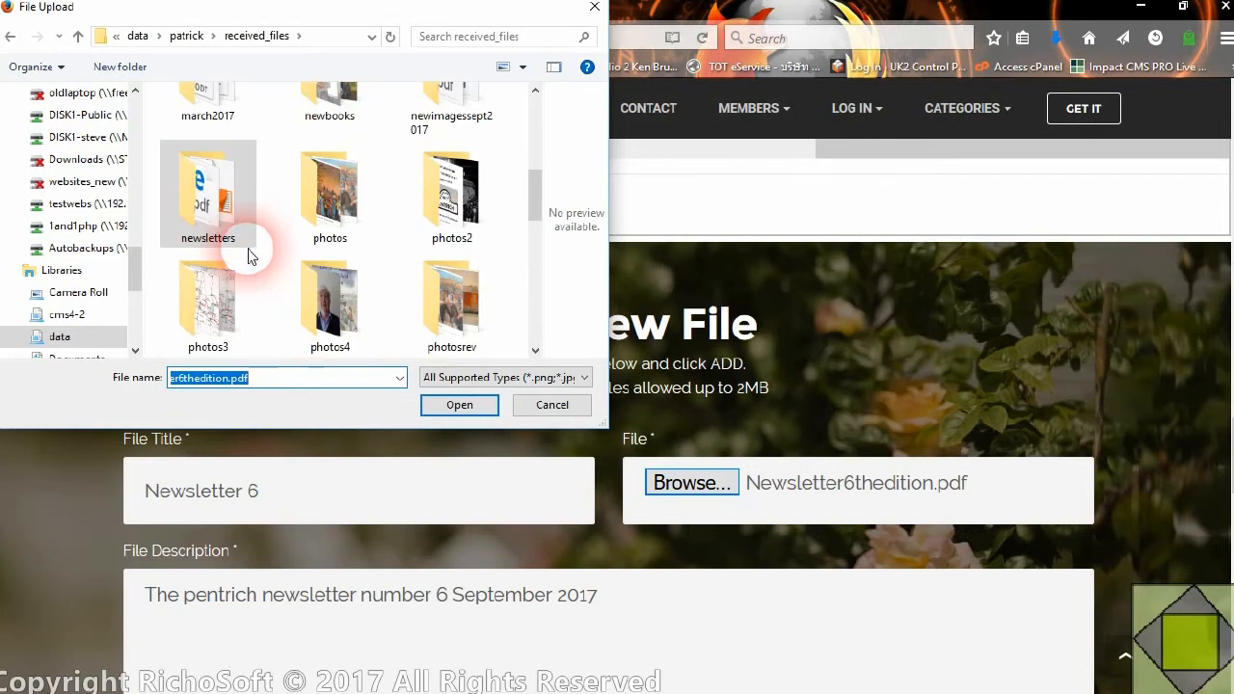
scroll(247, 248, "up", 4)
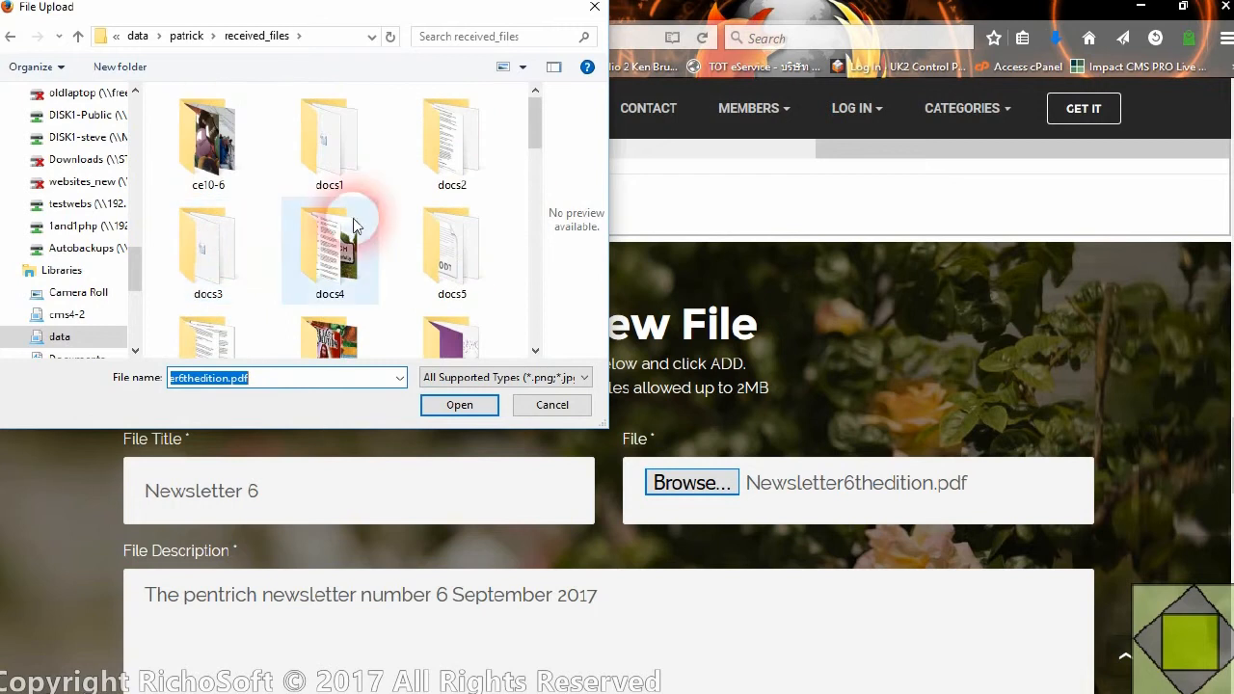
double_click(473, 152)
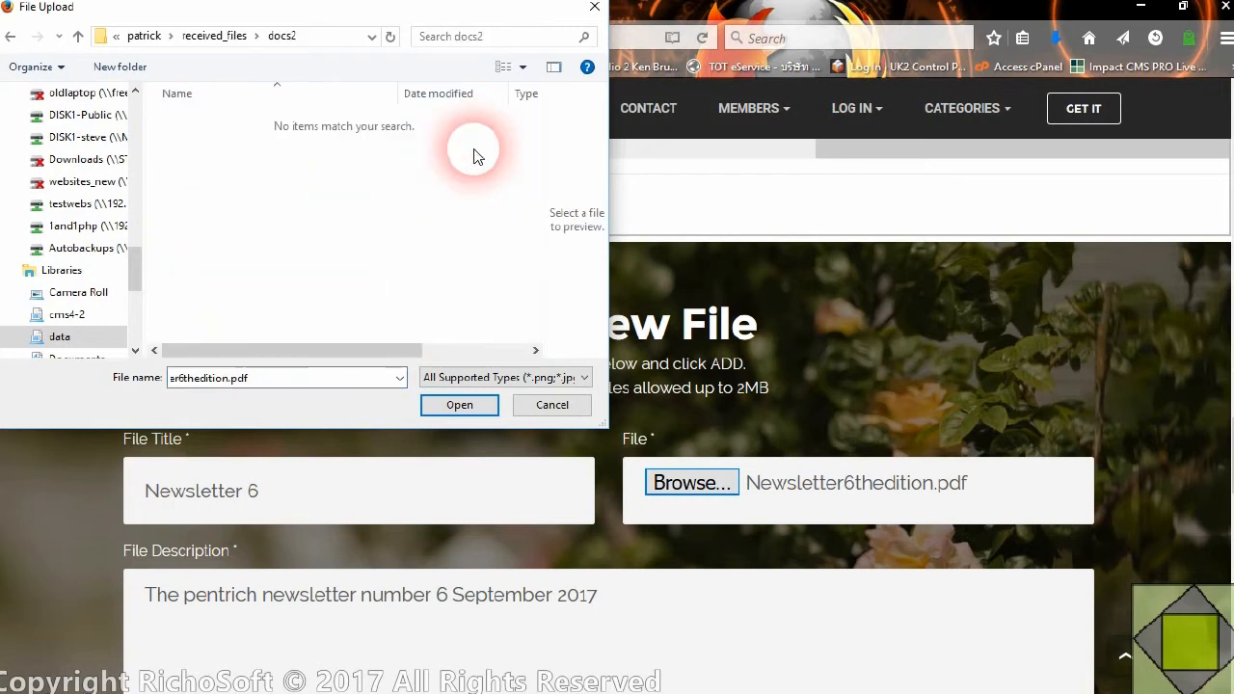
Set the file dialog's type filter to All Files (*.*) for the docs2 folder
left_click(479, 377)
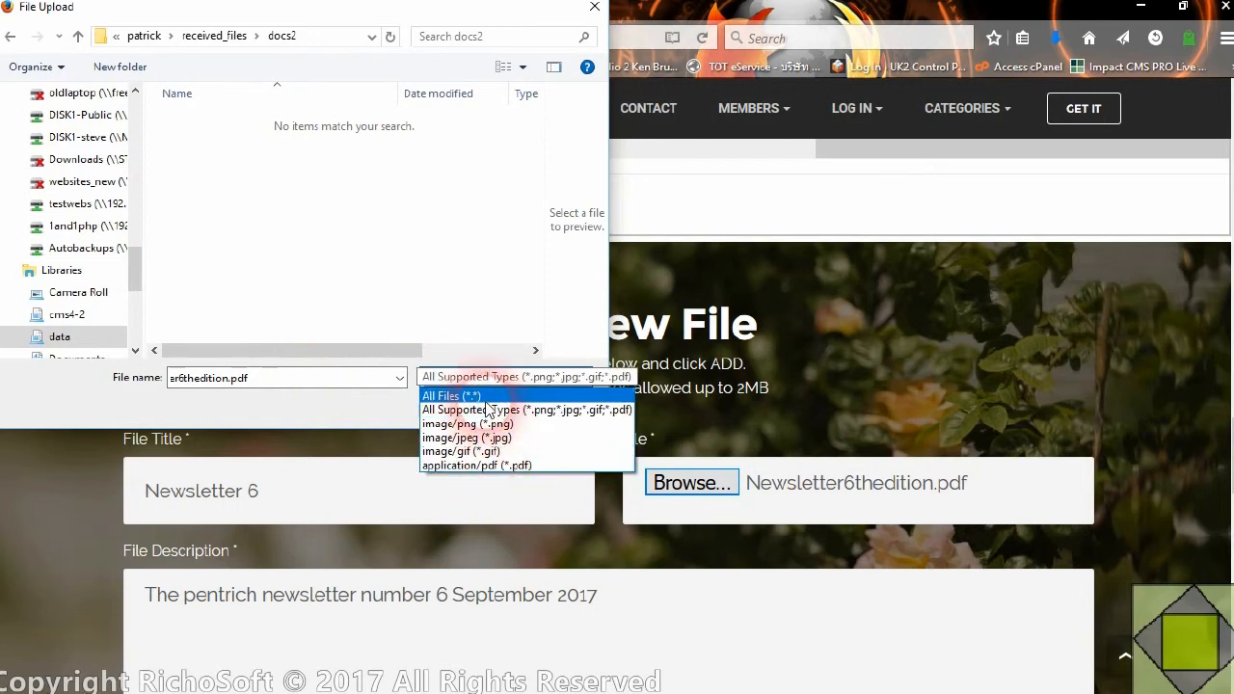
left_click(477, 396)
left_click(482, 377)
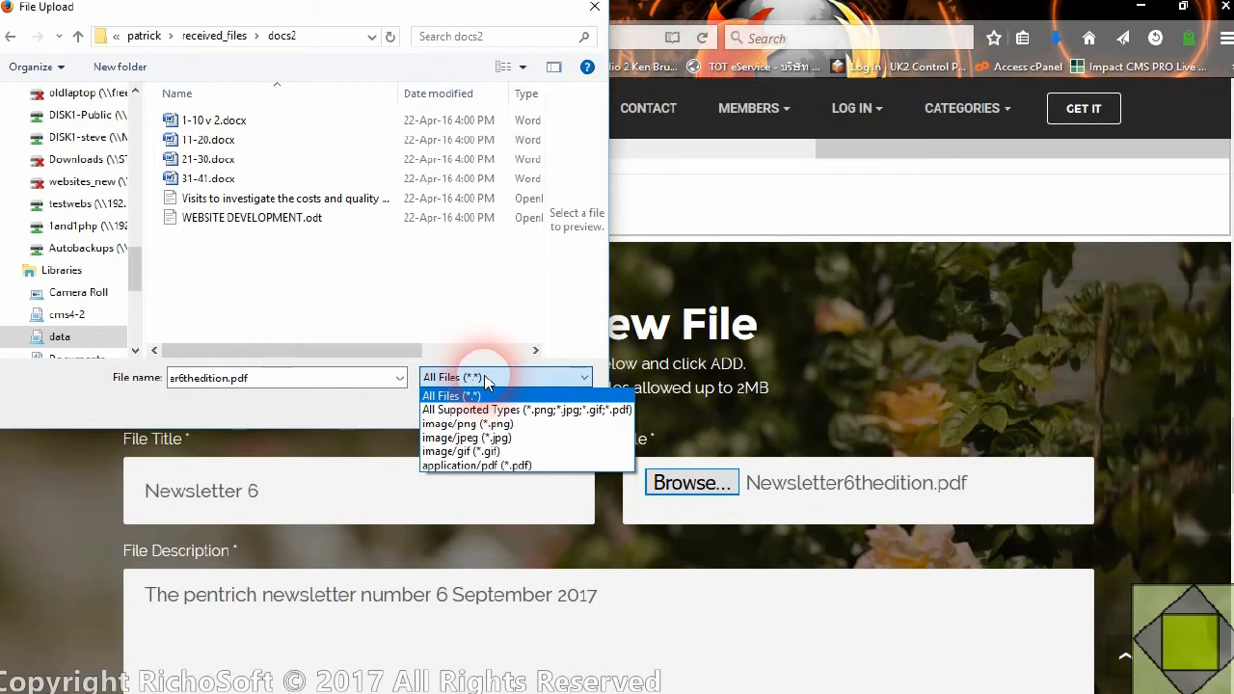
left_click(485, 378)
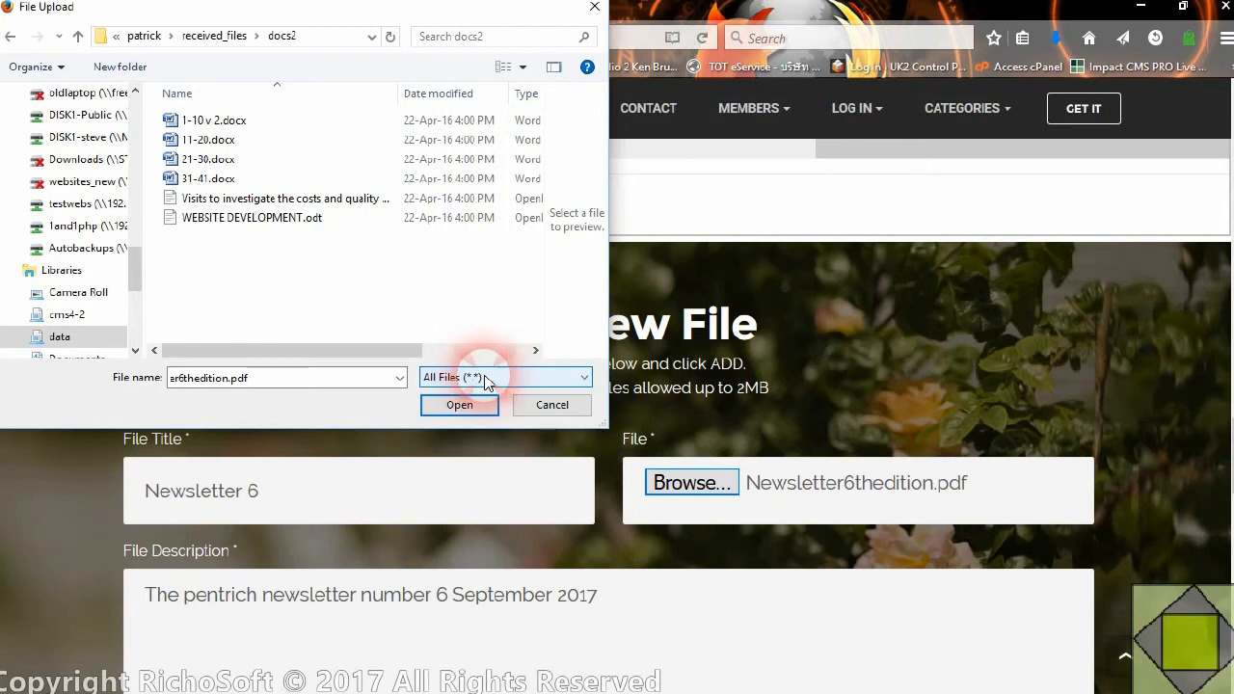
left_click(486, 378)
left_click(485, 378)
Try to open Newsletter6thedition.pdf from the docs2 folder, dismiss the message and clear the file name
left_click(311, 395)
left_click(429, 407)
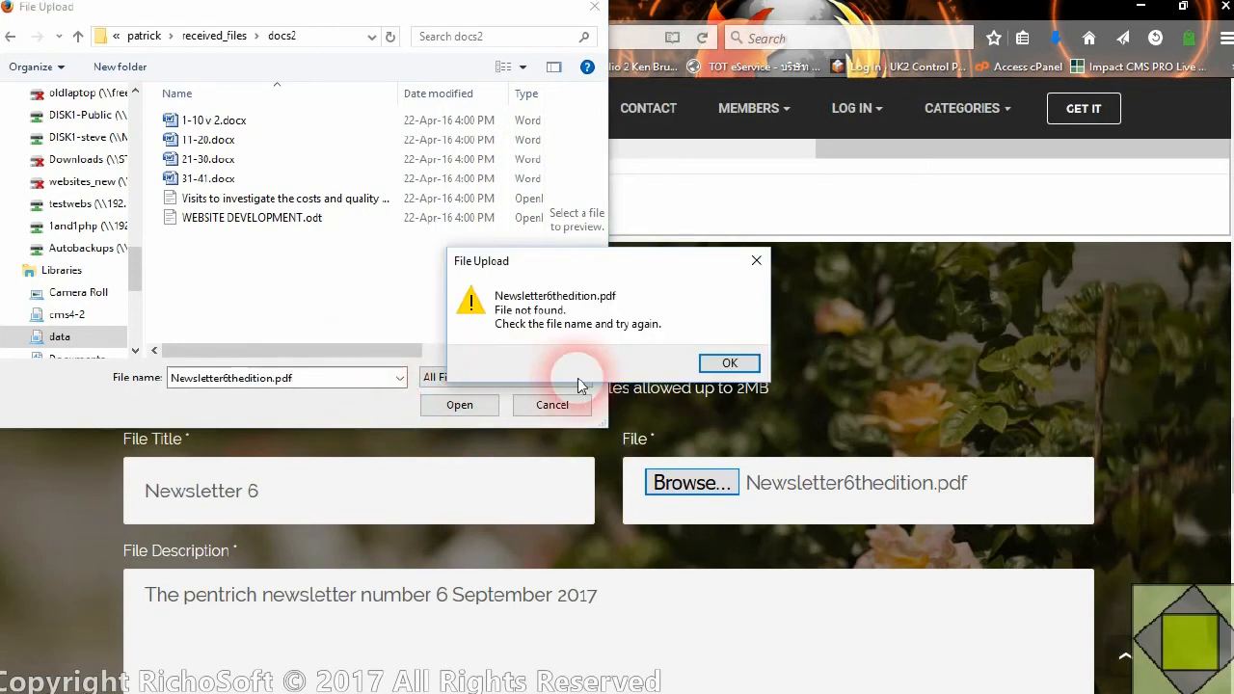
left_click(729, 361)
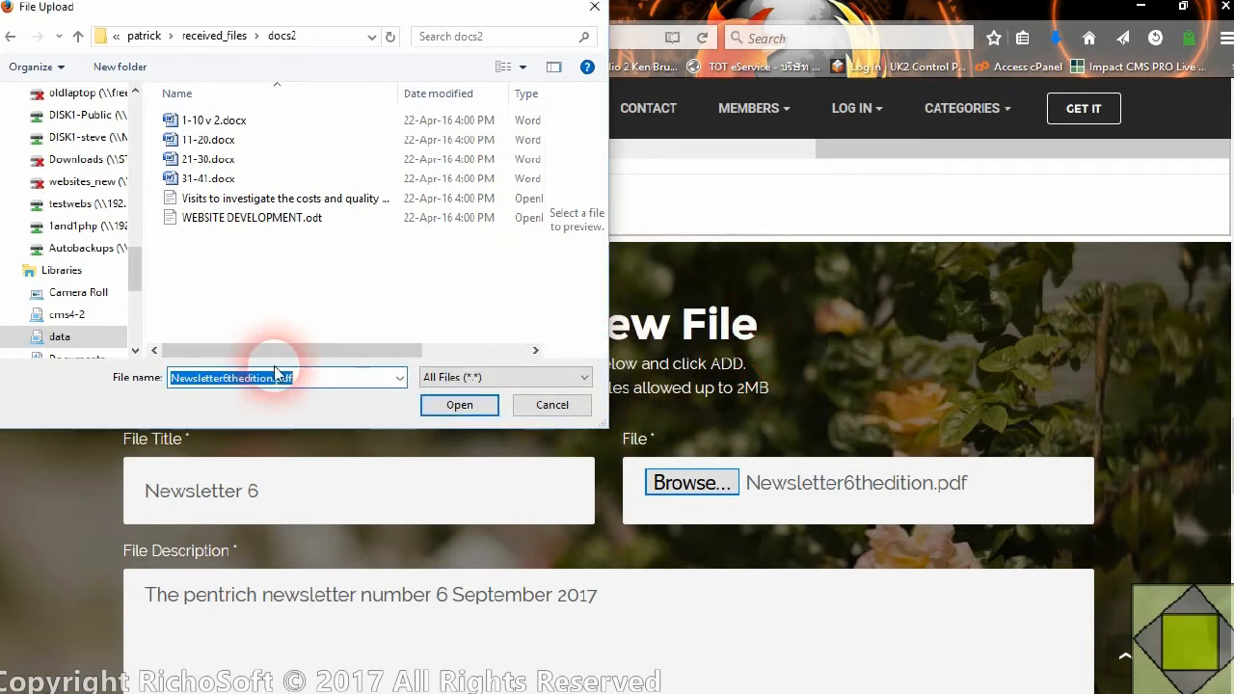
key("BackSpace")
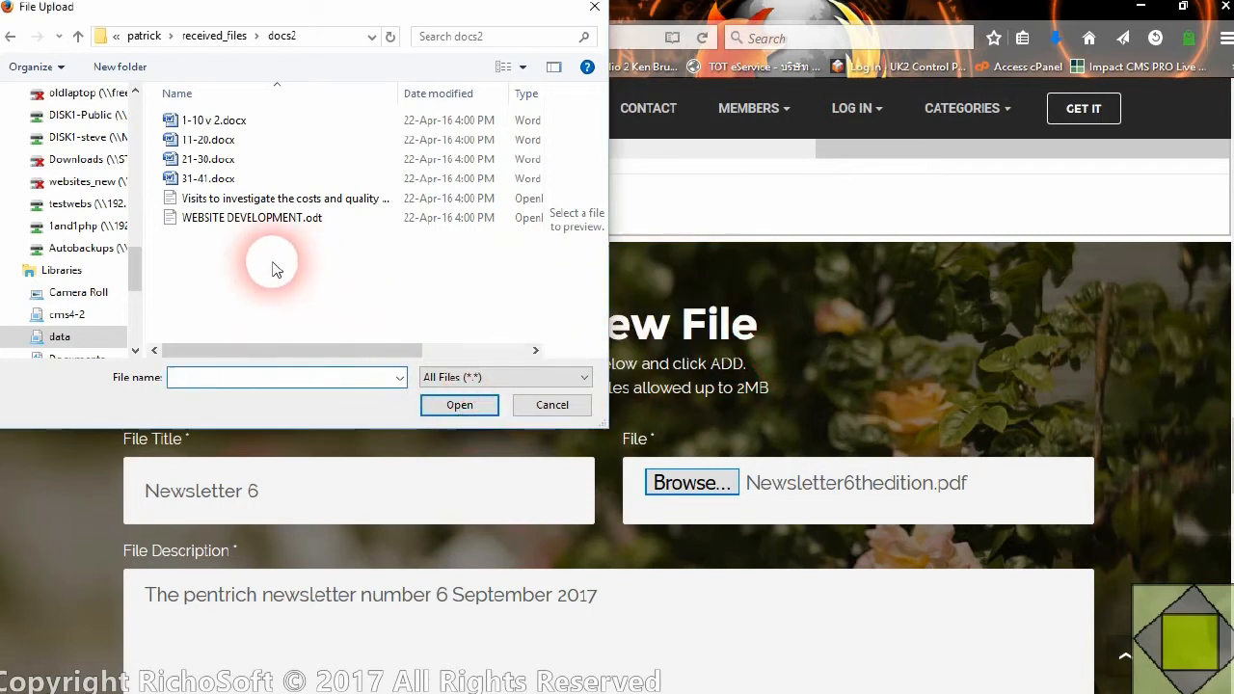
Choose 1-10 v 2.docx as the upload file, change the file title to Doc 6 and the description to Doc
left_click(217, 123)
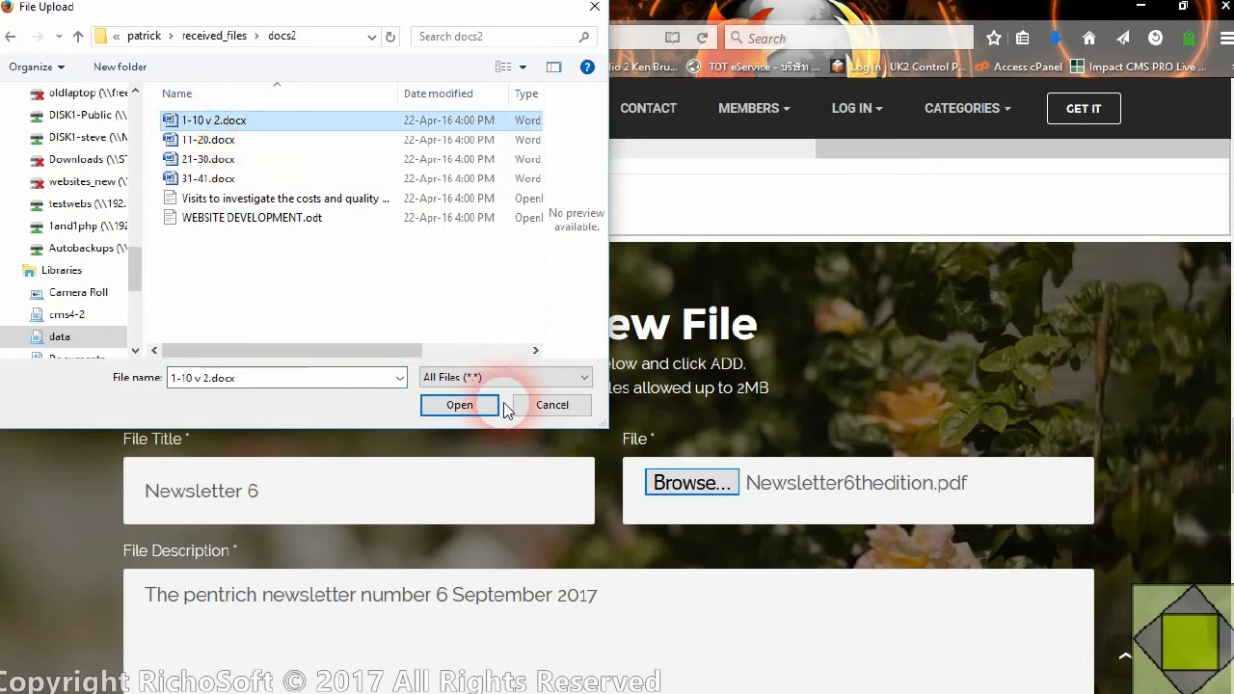
left_click(460, 409)
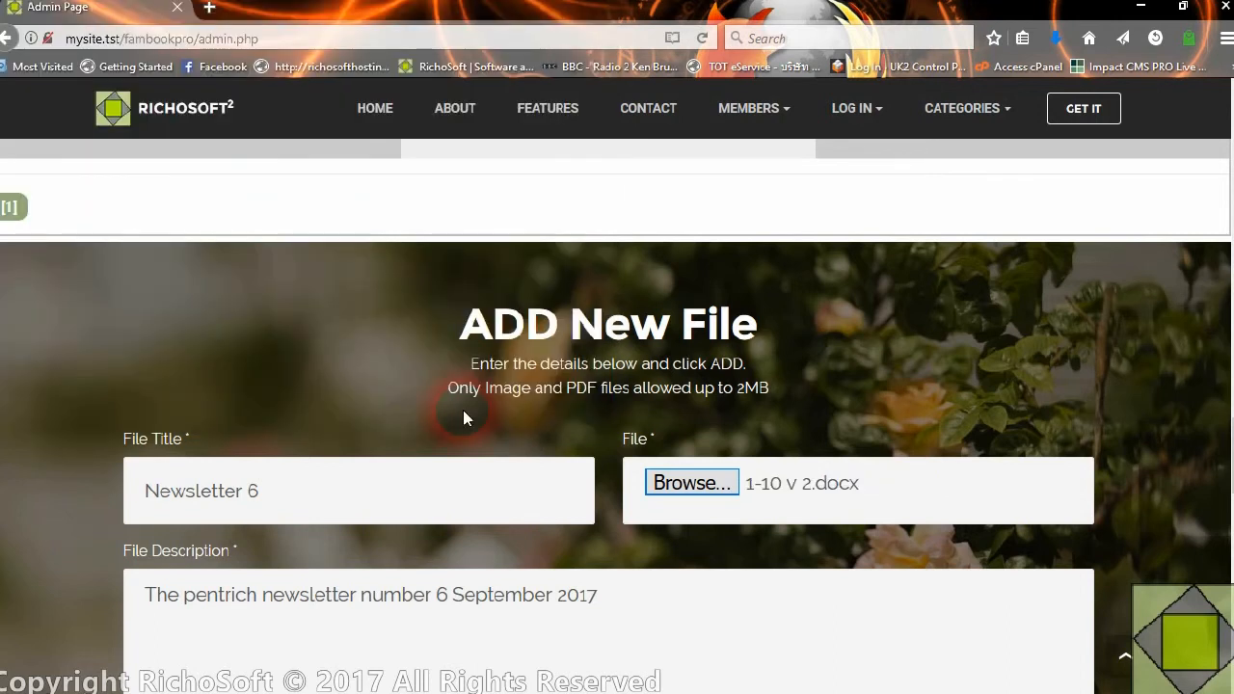
scroll(463, 416, "down", 3)
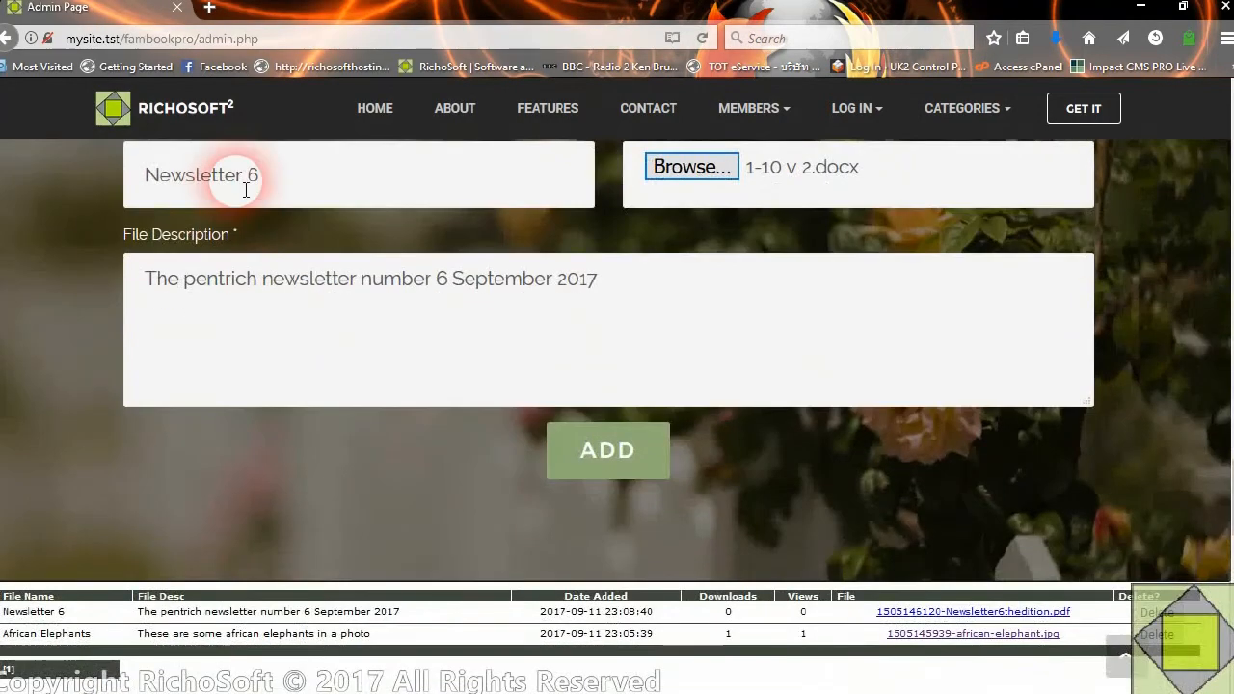
double_click(246, 185)
type("Doc")
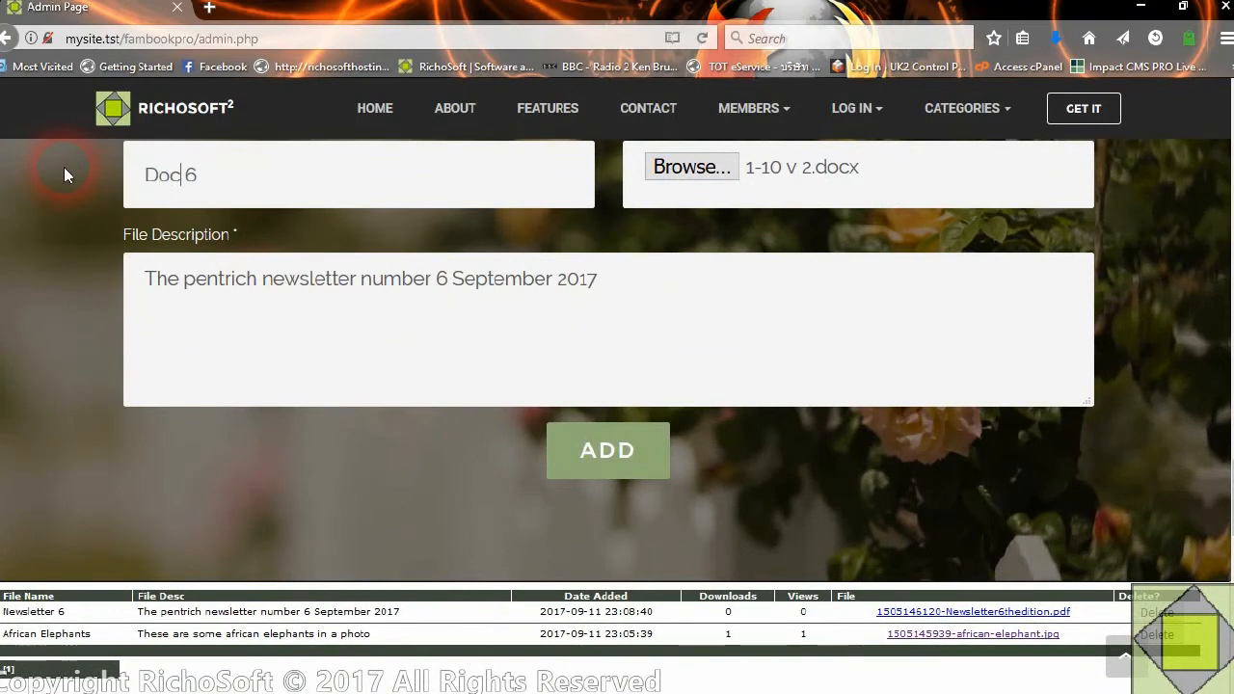
left_click_drag(659, 288, 93, 280)
type("Doc")
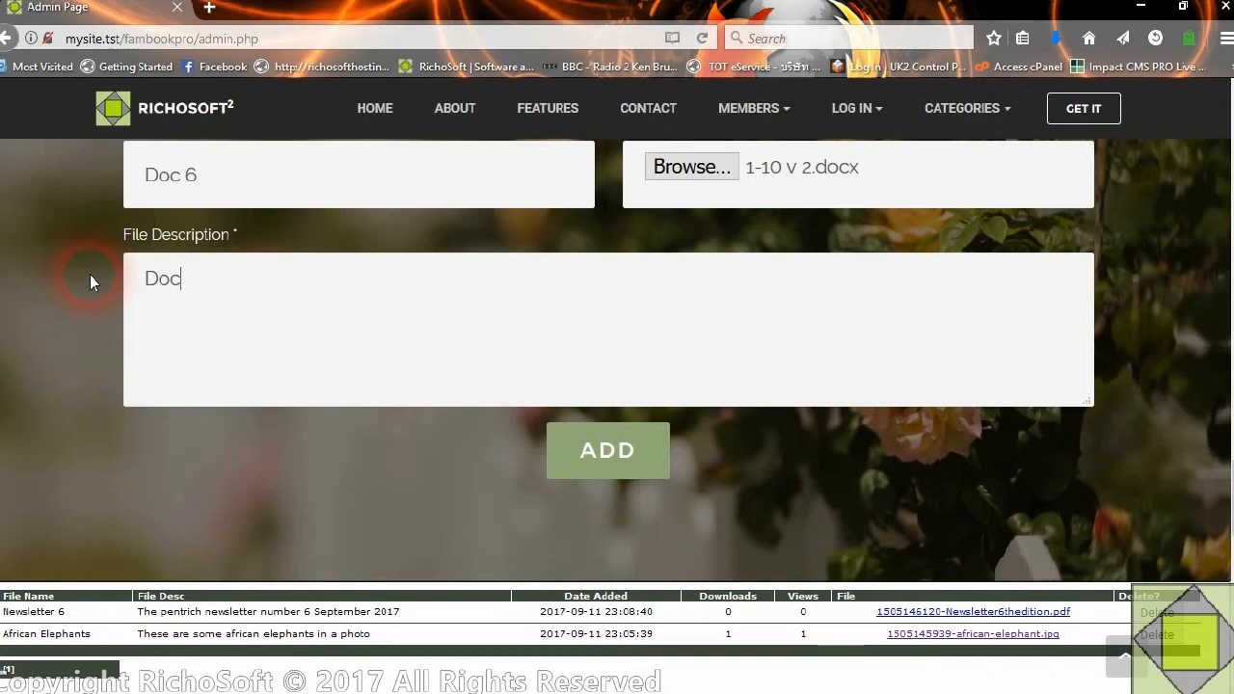
Try to add the Word document to the site and dismiss the resulting message
left_click(622, 461)
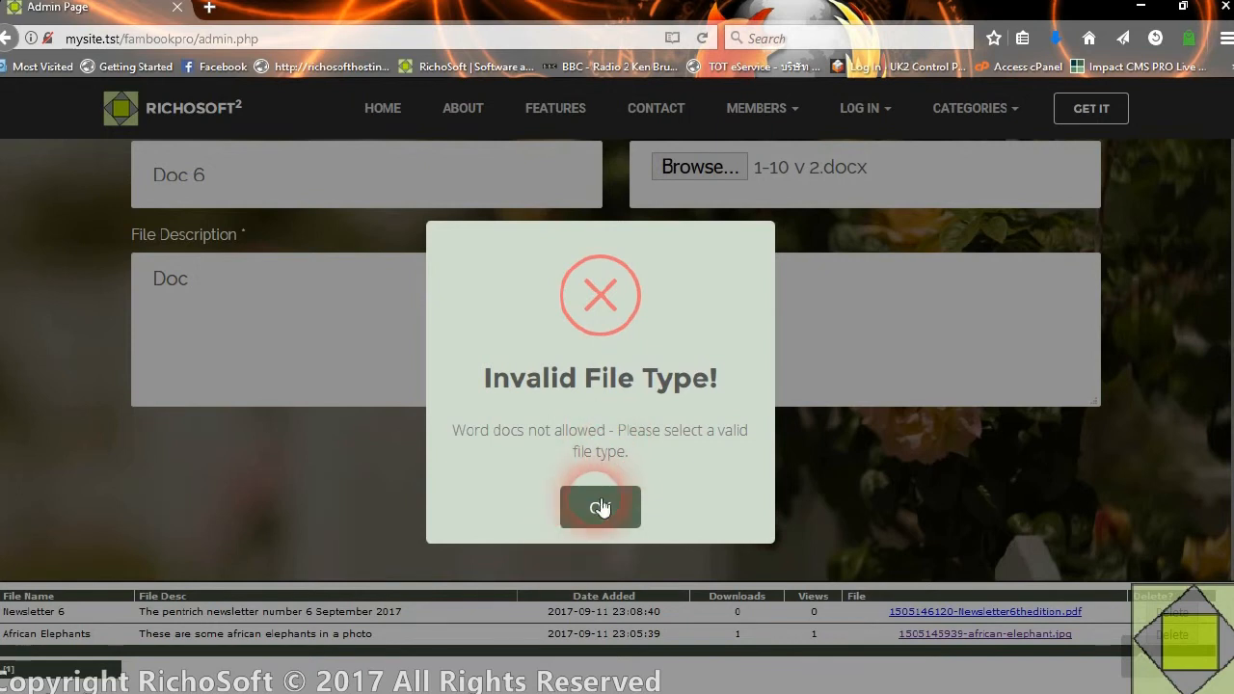
left_click(600, 503)
scroll(830, 318, "up", 4)
scroll(832, 306, "up", 2)
scroll(846, 376, "down", 3)
scroll(845, 372, "down", 1)
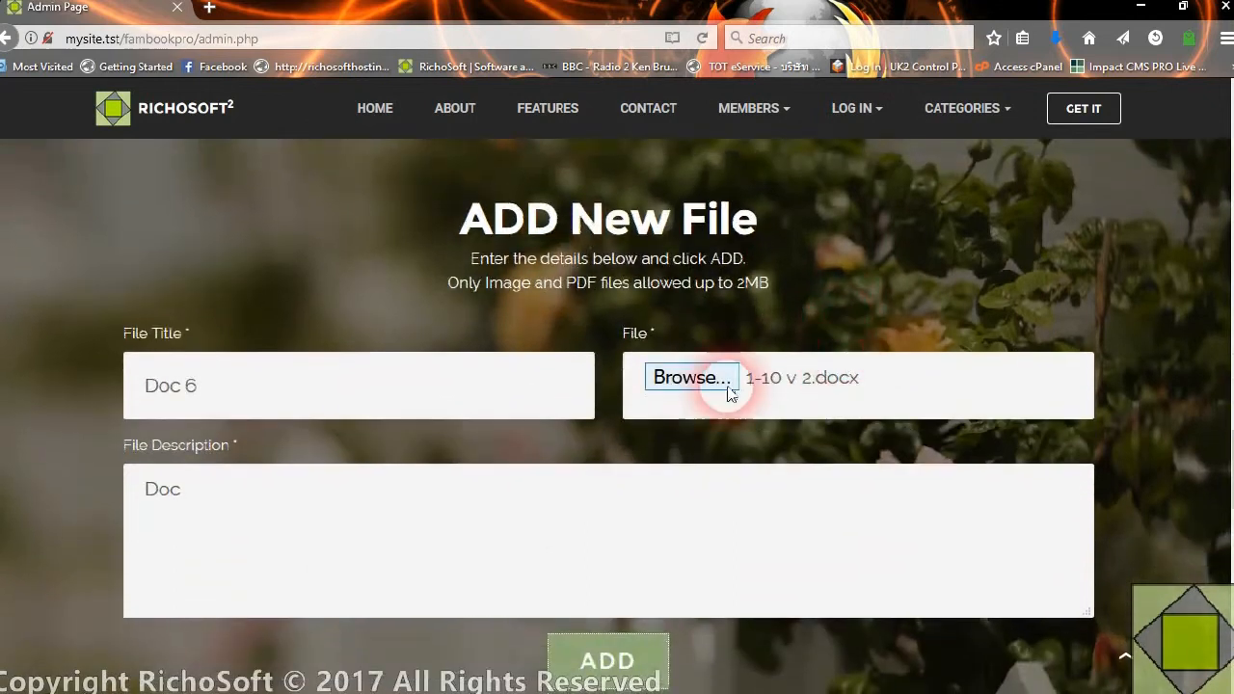
Start choosing a replacement file for the form and open the 1NaccraMain folder in the data library
left_click(691, 379)
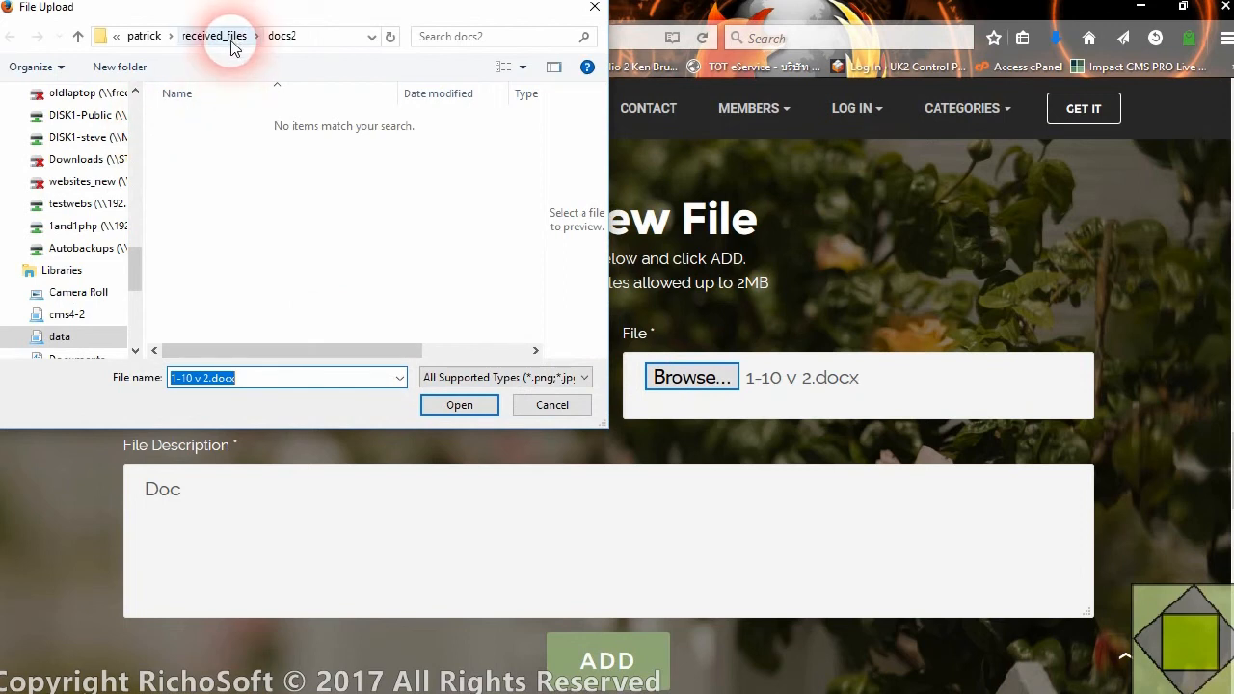
left_click_drag(132, 250, 74, 199)
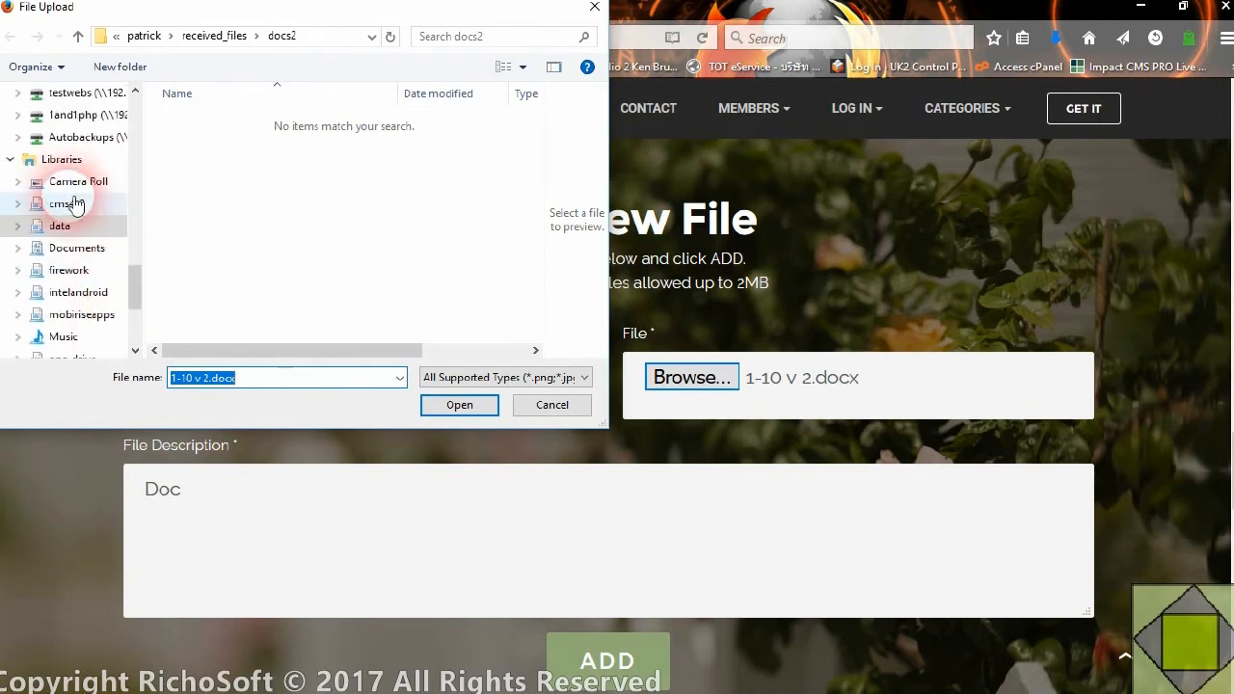
left_click(81, 229)
scroll(262, 284, "down", 5)
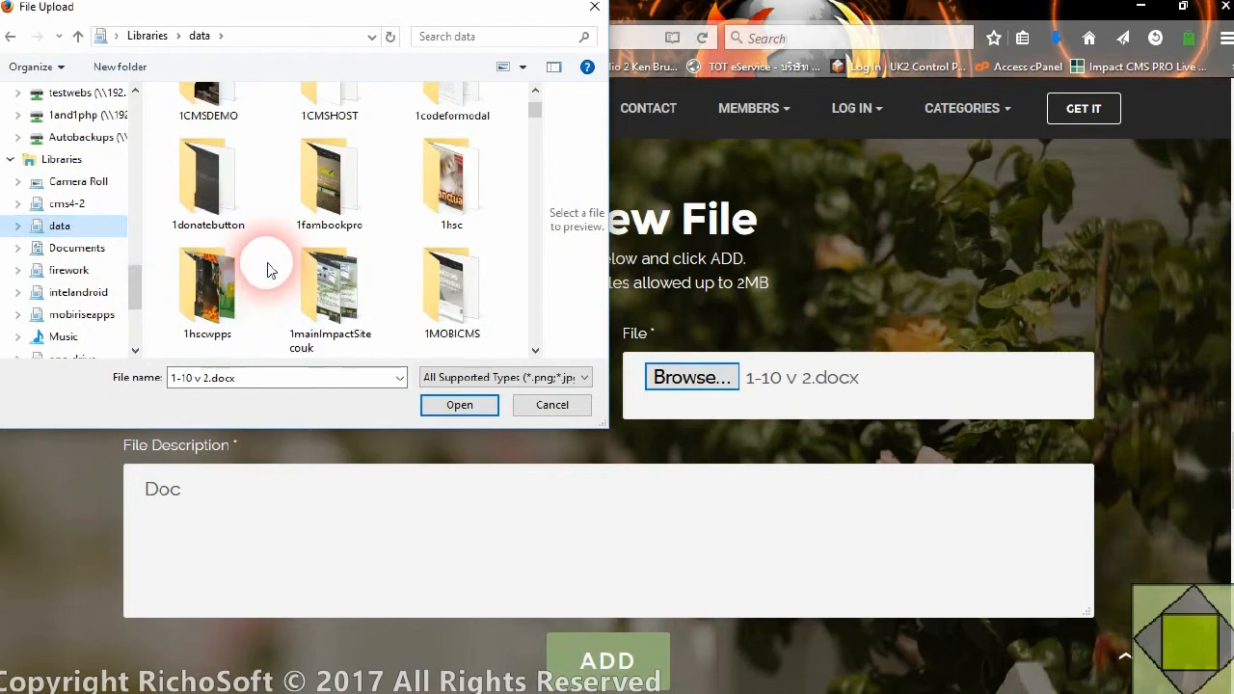
scroll(268, 271, "down", 15)
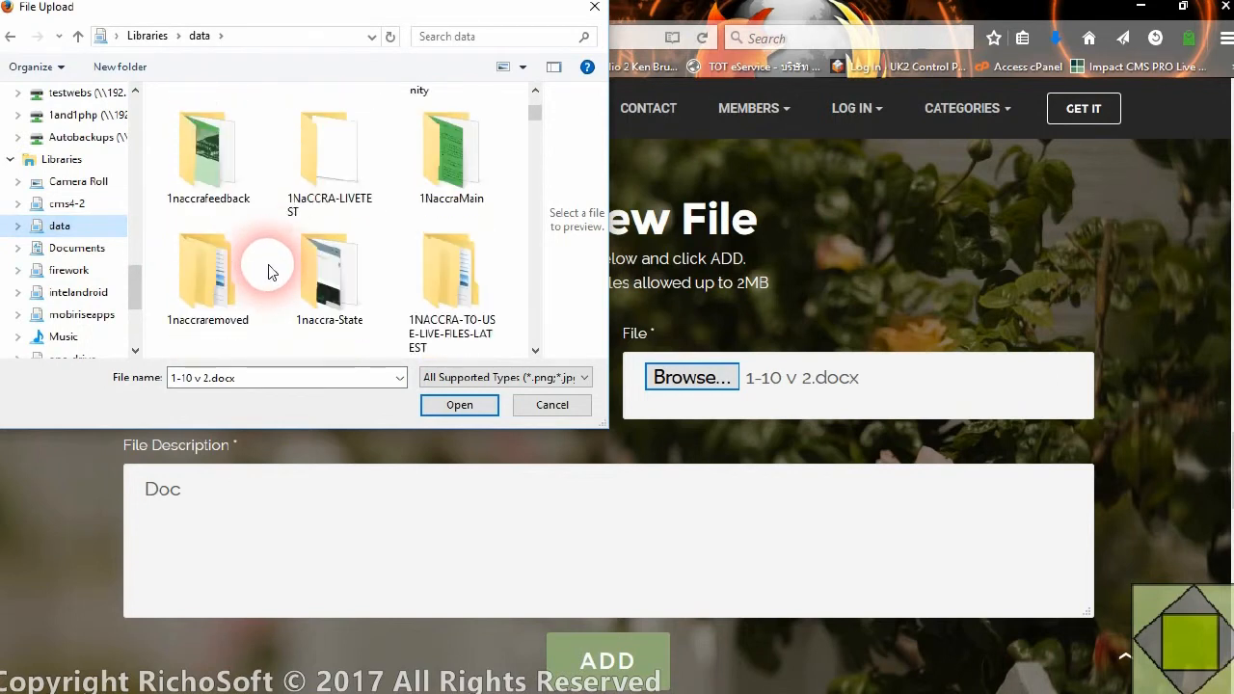
scroll(268, 265, "down", 5)
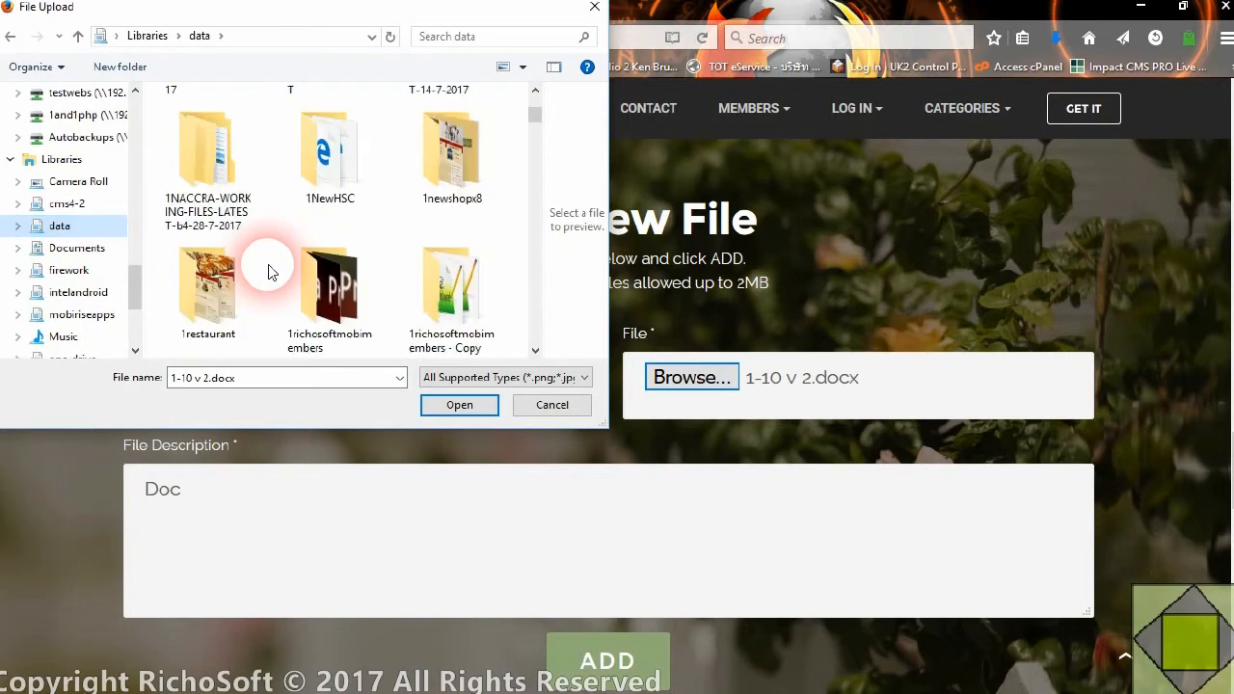
scroll(324, 216, "up", 5)
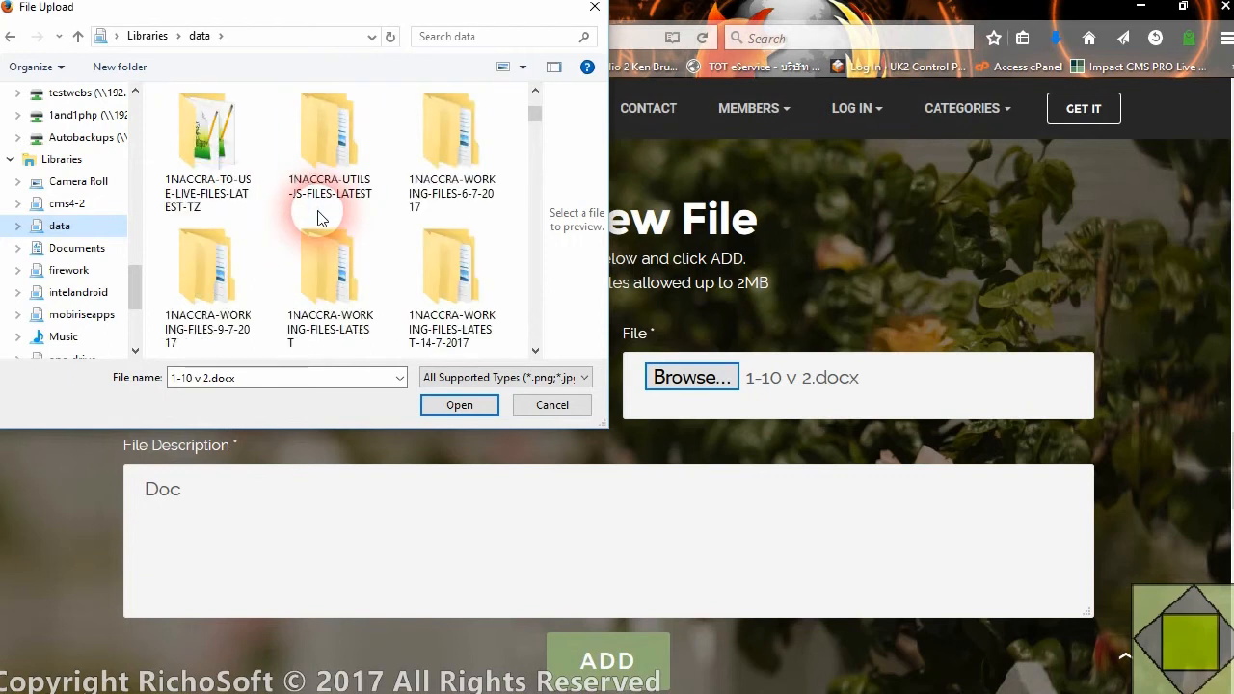
scroll(322, 218, "up", 2)
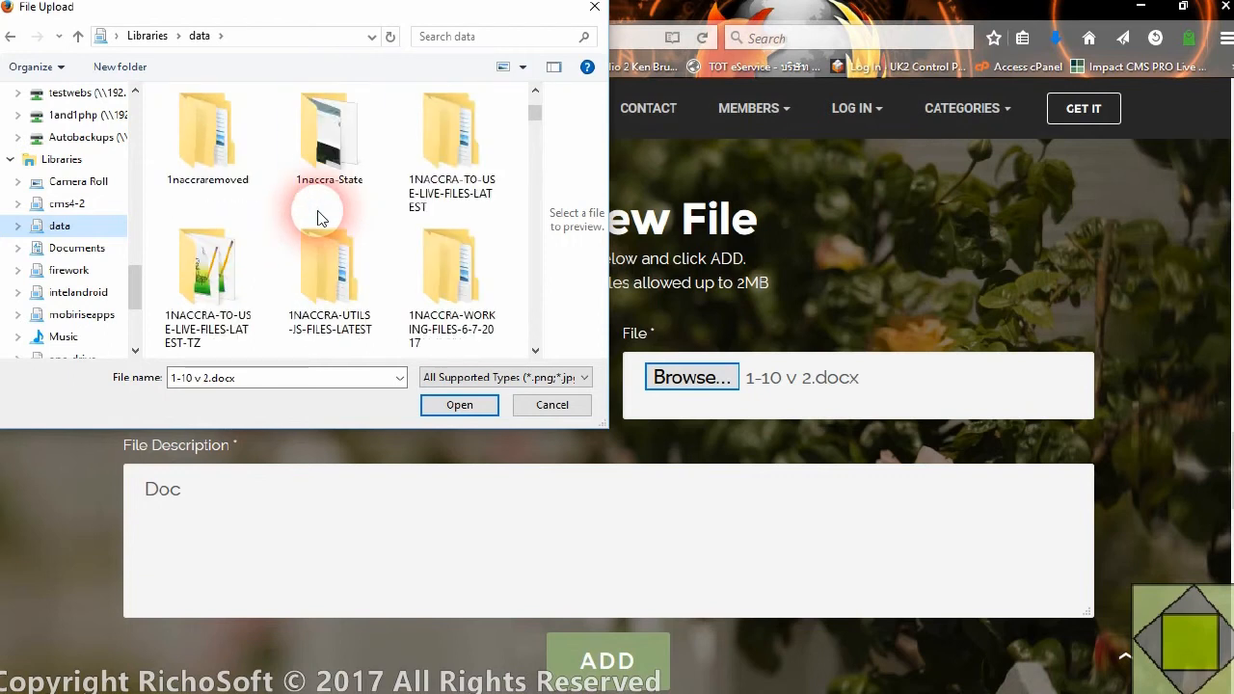
scroll(321, 218, "up", 2)
double_click(445, 102)
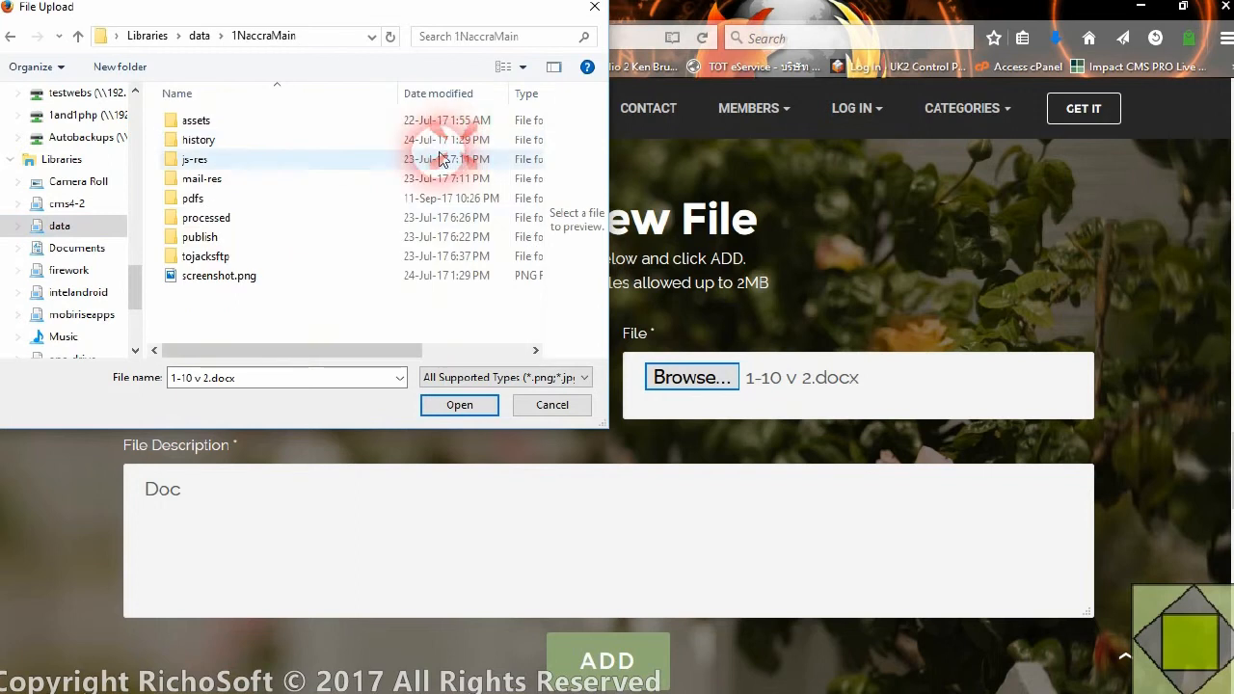
Choose the oversized 2014-july_august-Naccra-FINAL.pdf from the pdfs folder as the upload file, checking the listed file sizes
left_click(211, 203)
double_click(211, 203)
left_click_drag(298, 350, 413, 338)
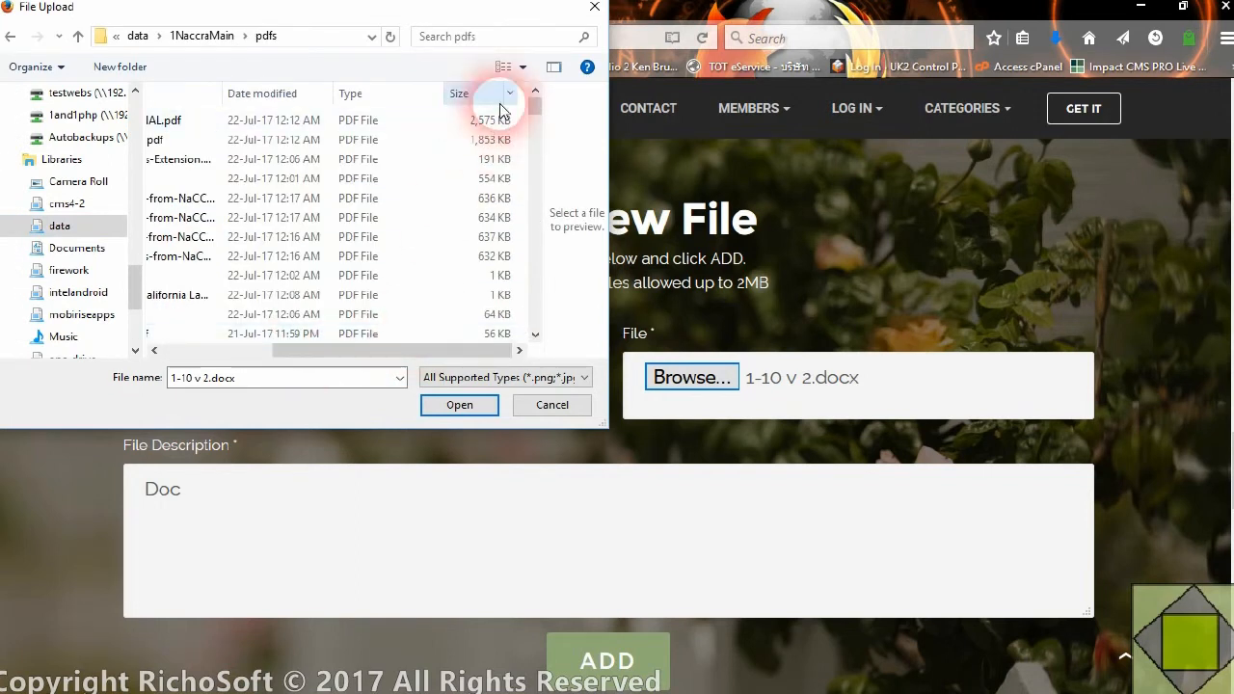
left_click(270, 119)
left_click(461, 407)
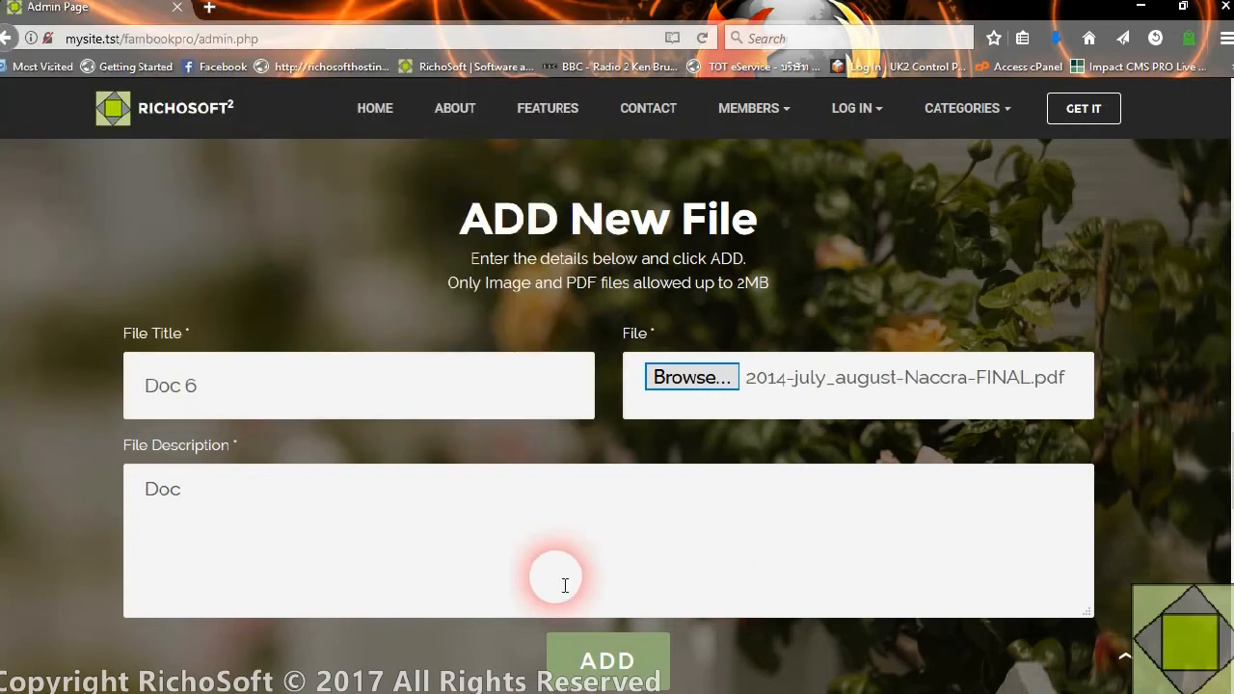
Try to add the oversized PDF to the site, dismiss the message and check the file records table
left_click(615, 667)
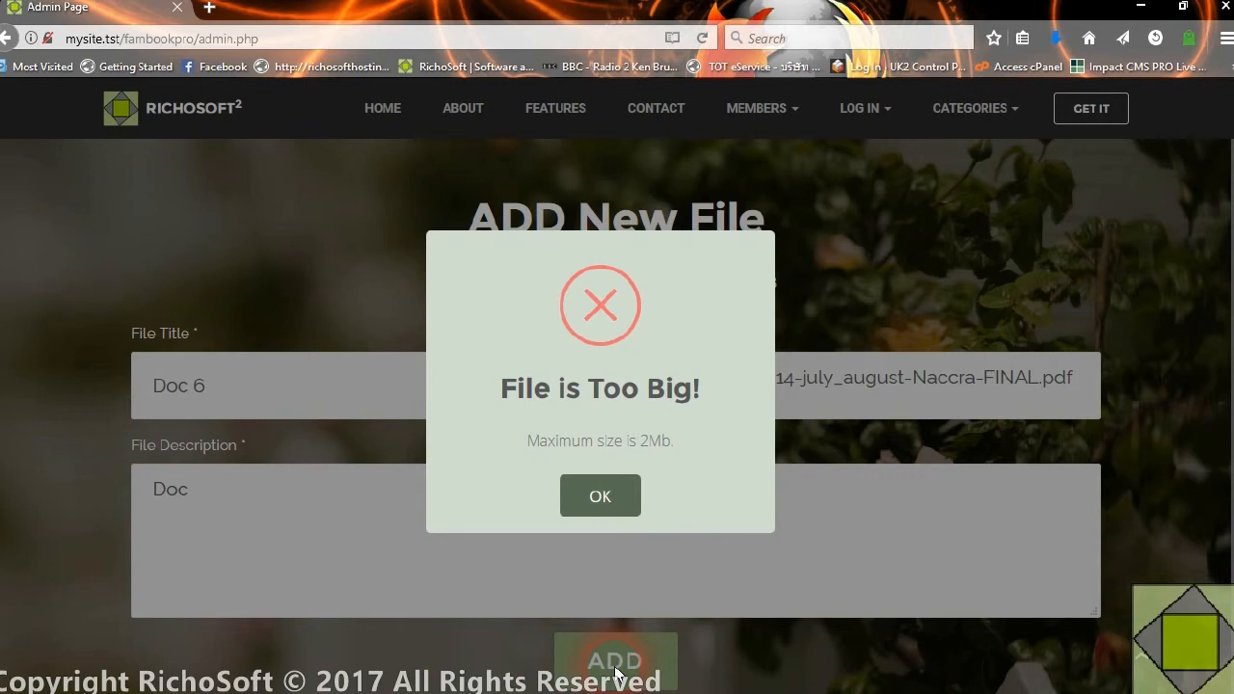
left_click(595, 496)
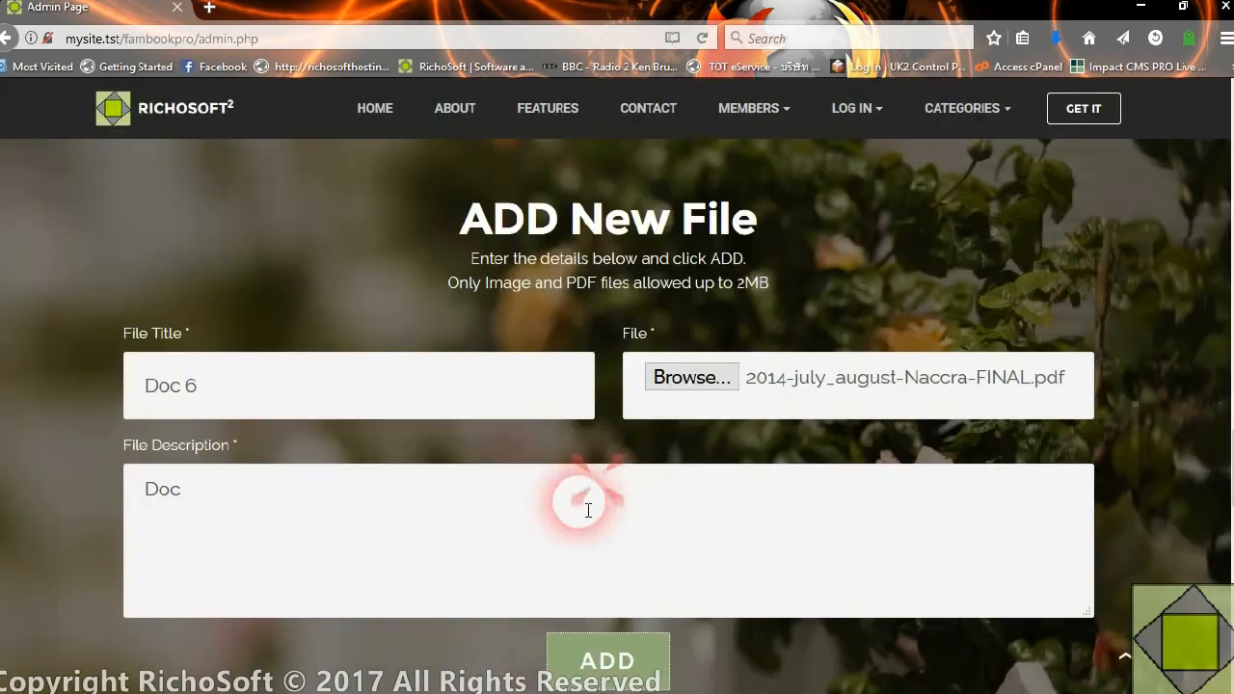
scroll(656, 655, "down", 3)
scroll(655, 656, "down", 1)
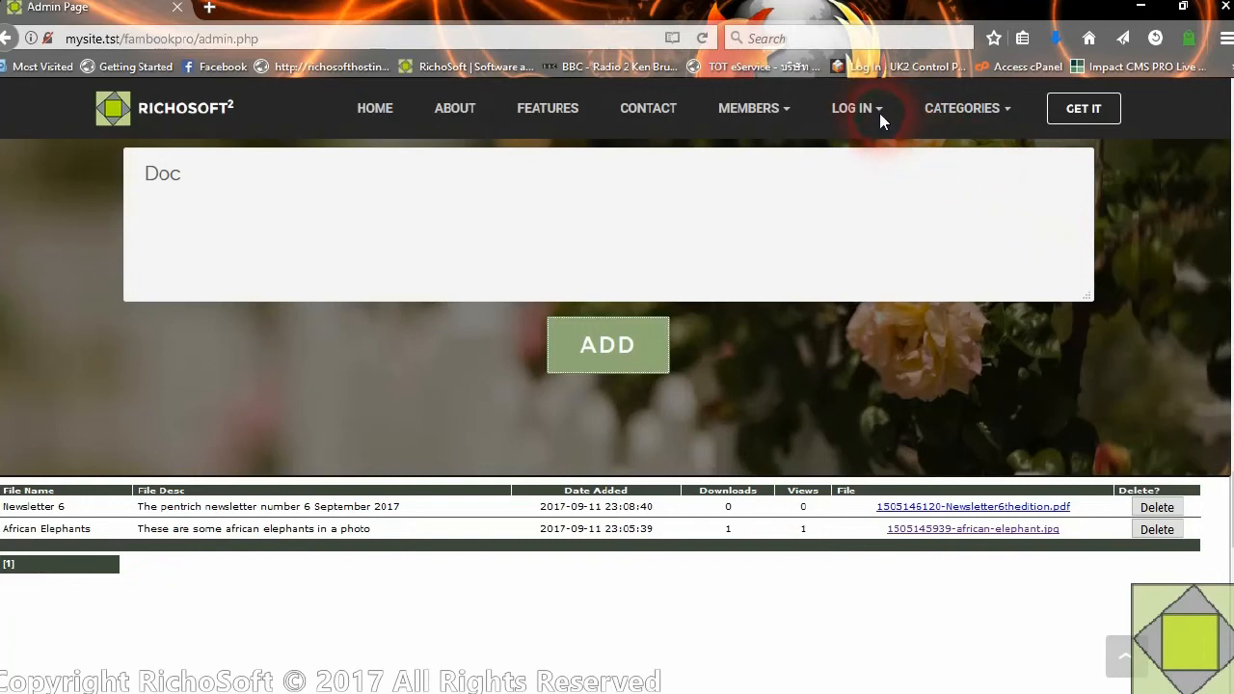
Go to the members' Family Files page, view the Newsletter 6 PDF and close it again
left_click(750, 108)
left_click(782, 326)
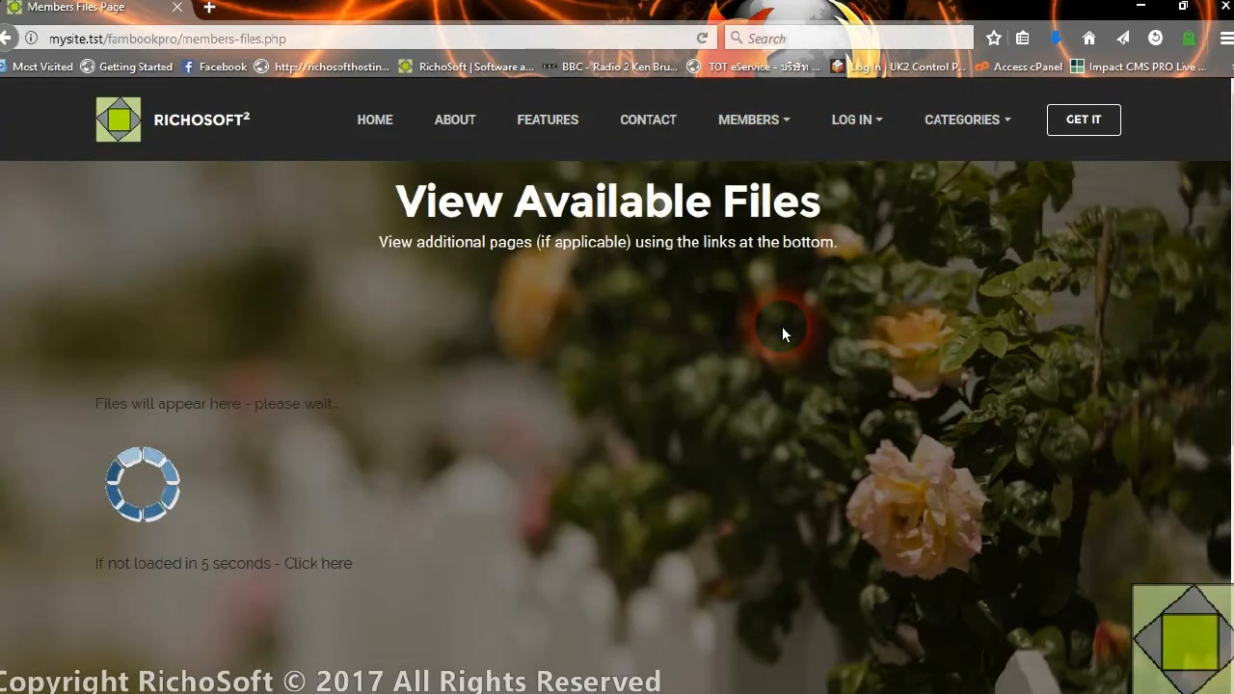
scroll(925, 378, "down", 3)
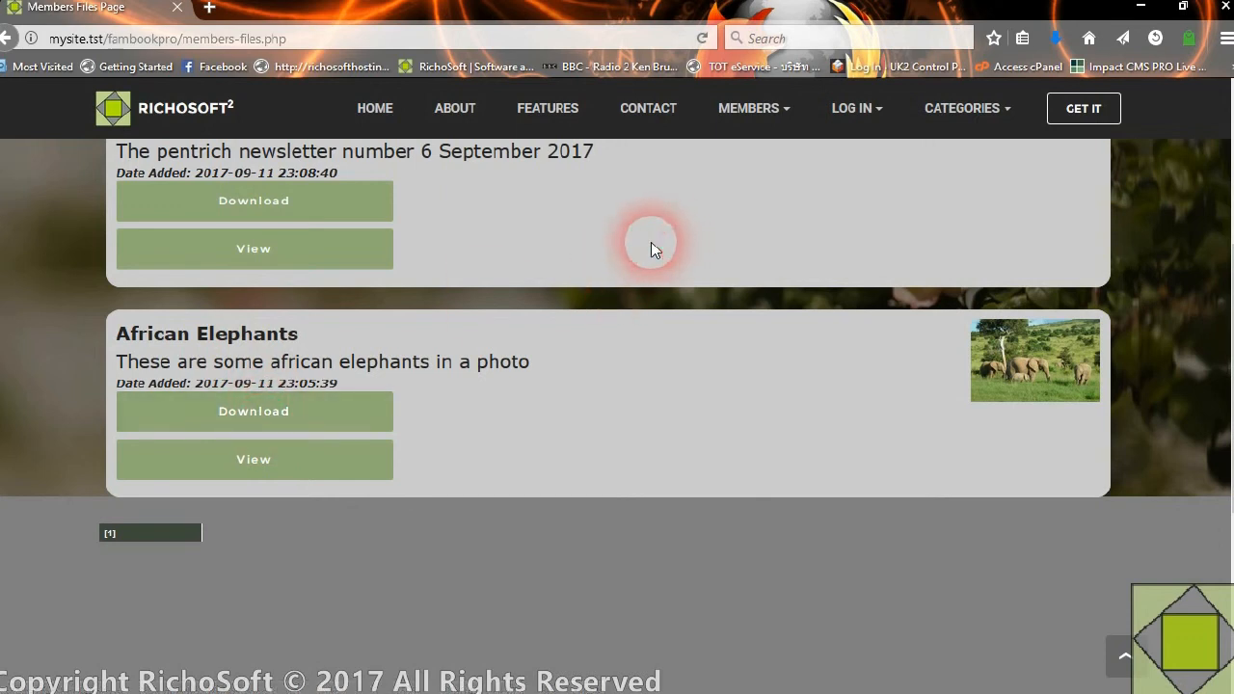
scroll(641, 453, "up", 2)
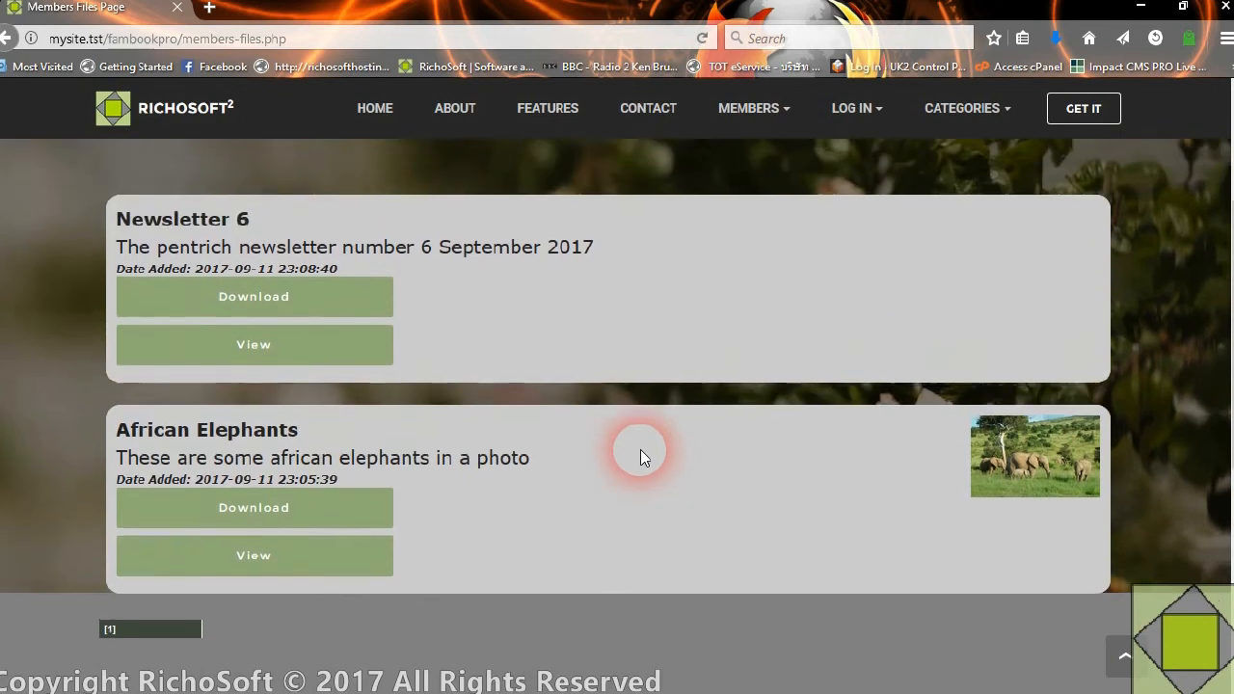
left_click(253, 354)
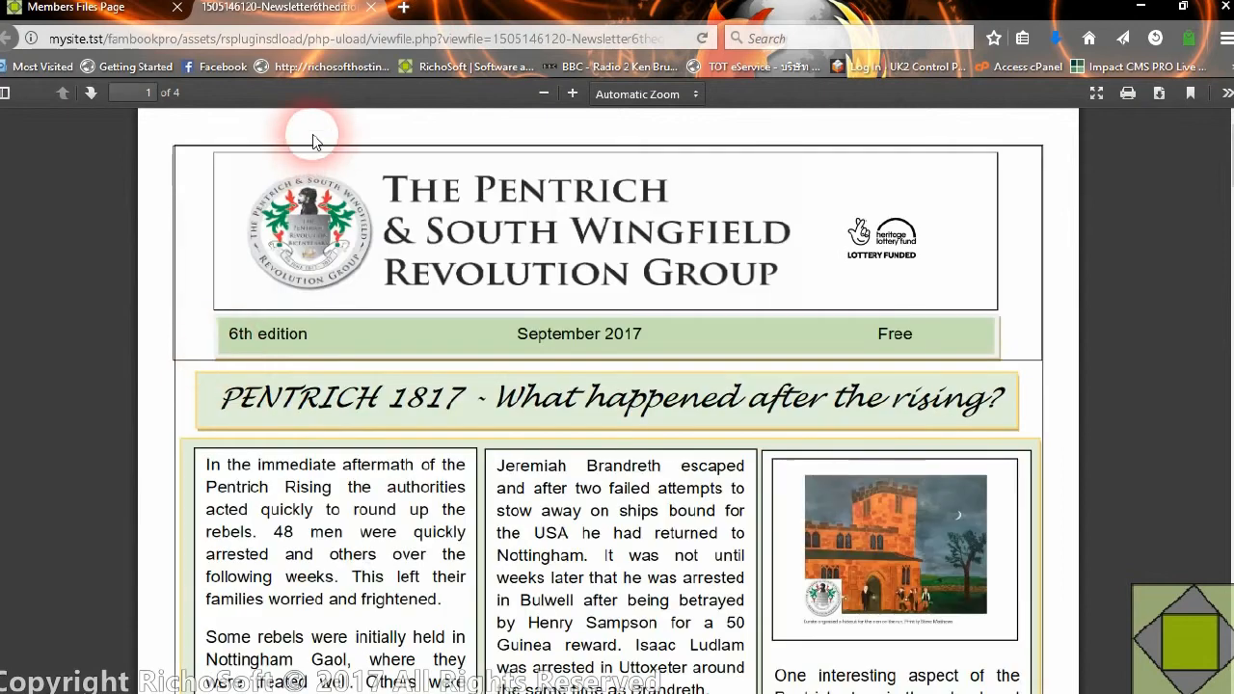
left_click(370, 7)
left_click(307, 305)
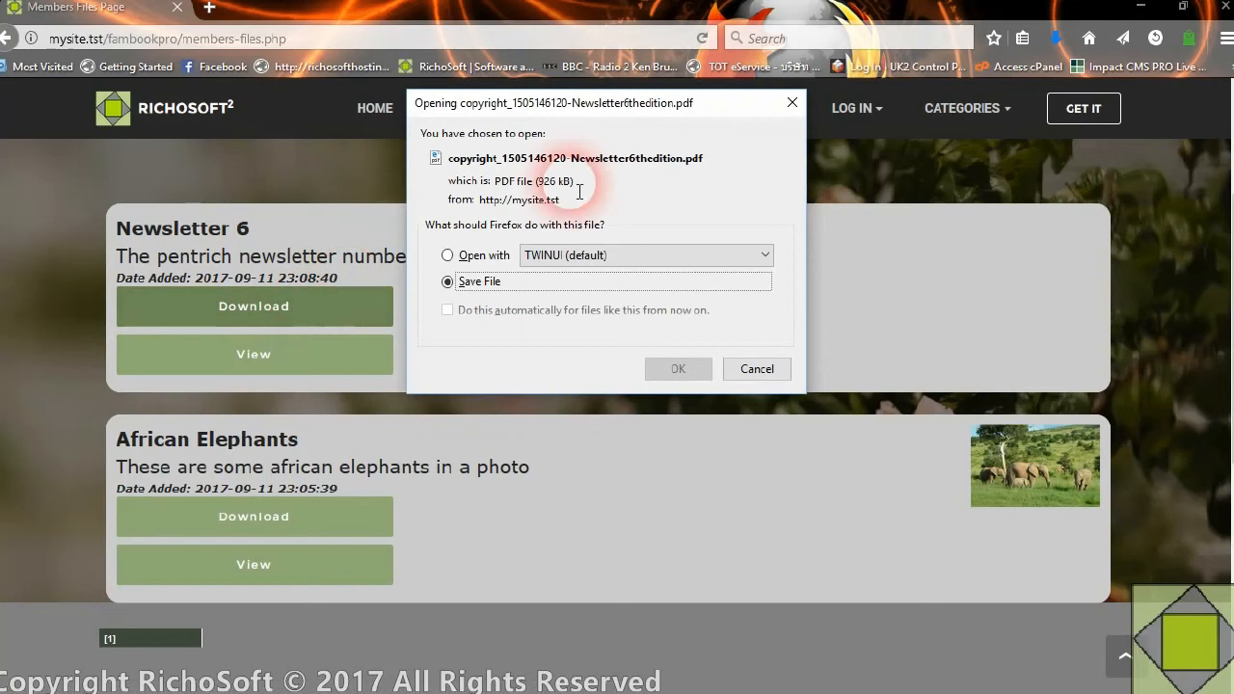
left_click(678, 369)
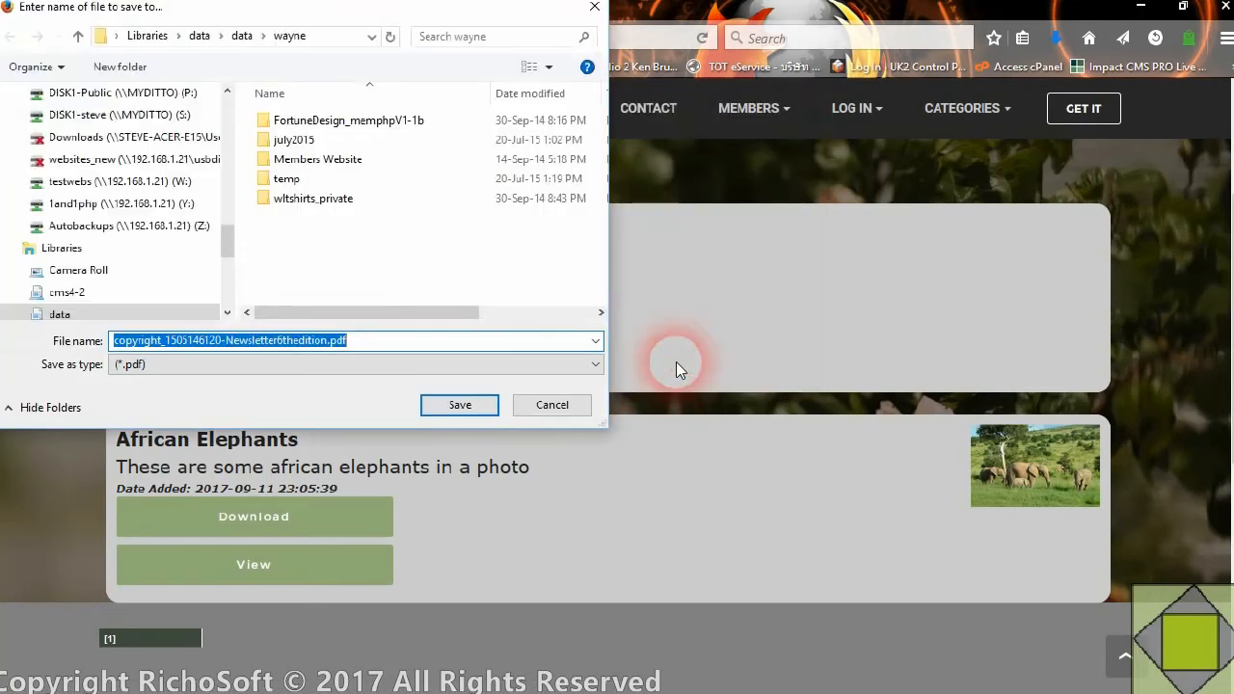
left_click(457, 405)
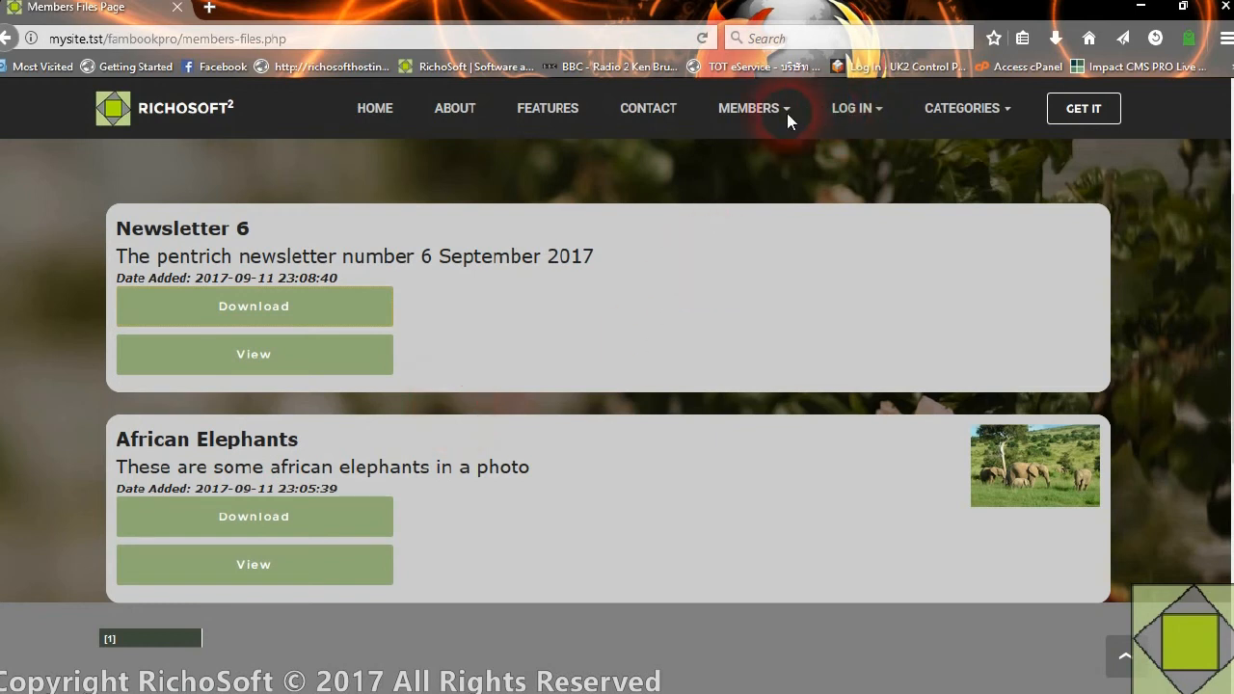
Return to the admin page, check the newsletter's download and view counts, and look over the page's start
left_click(867, 114)
left_click(849, 253)
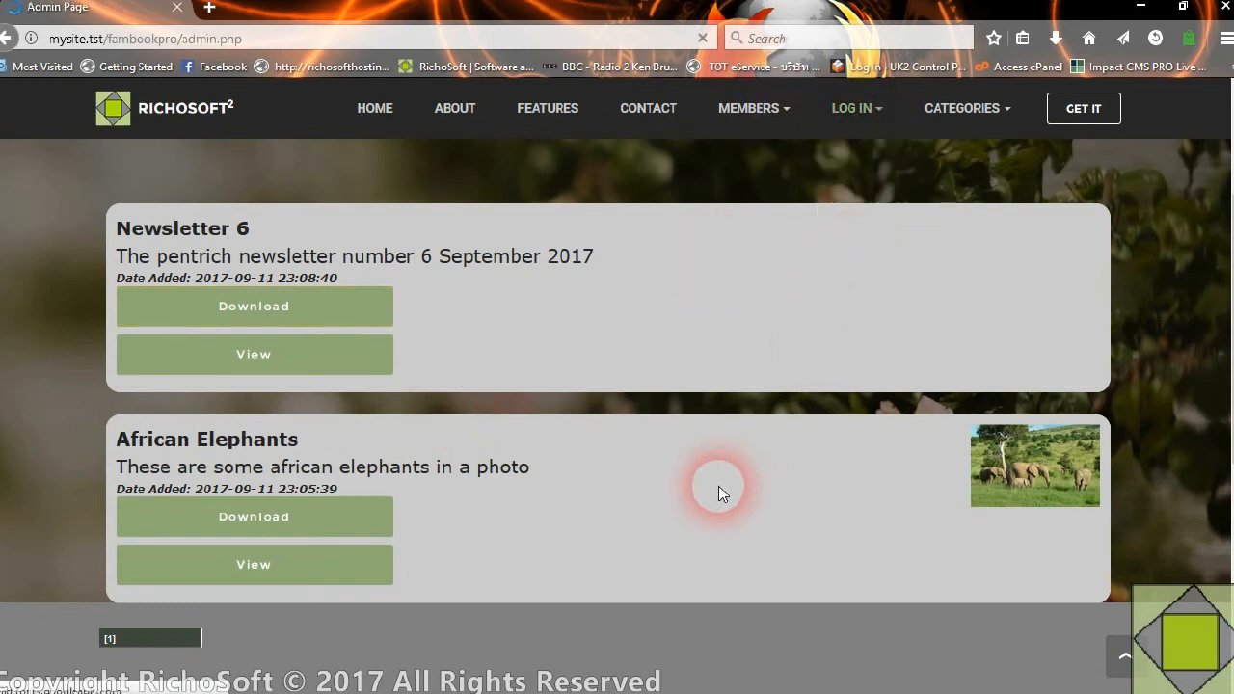
scroll(715, 526, "down", 15)
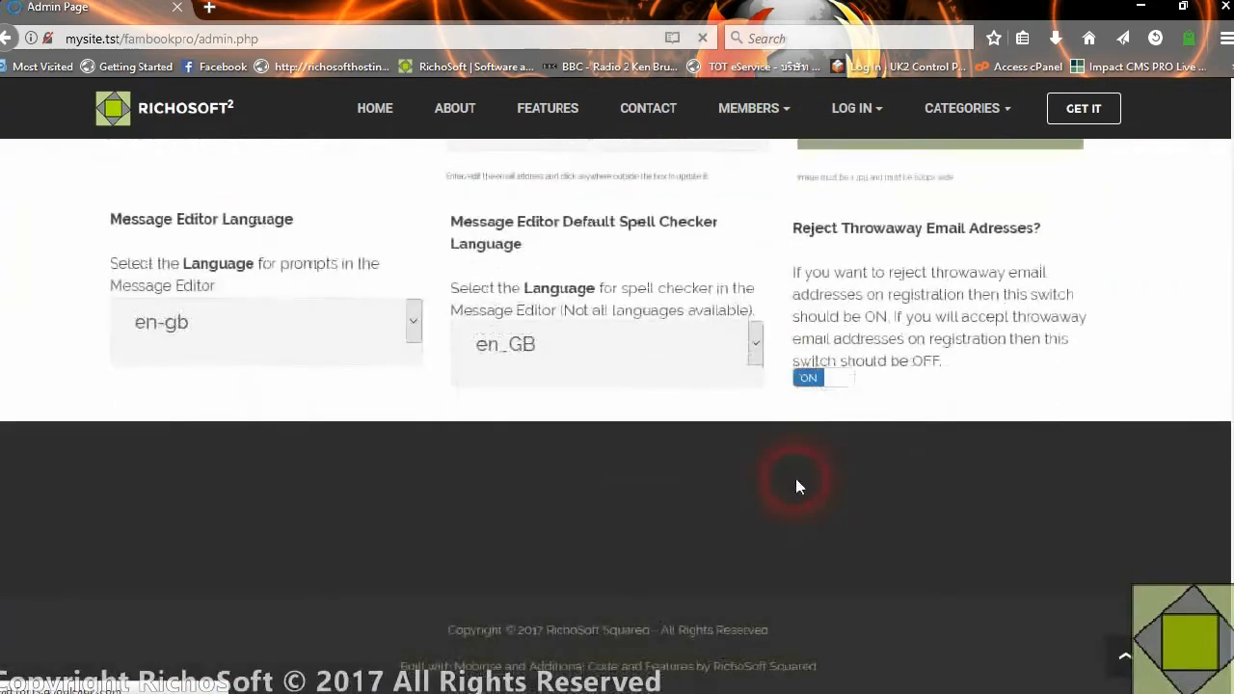
scroll(796, 479, "up", 10)
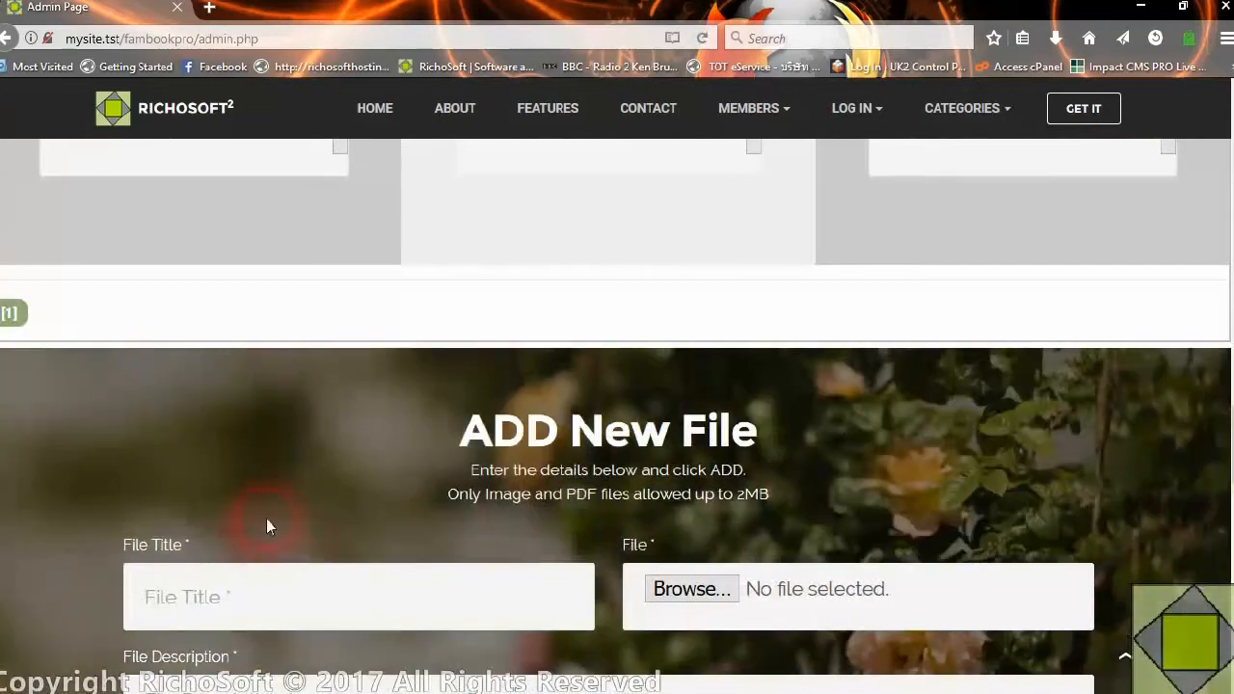
scroll(349, 579, "down", 6)
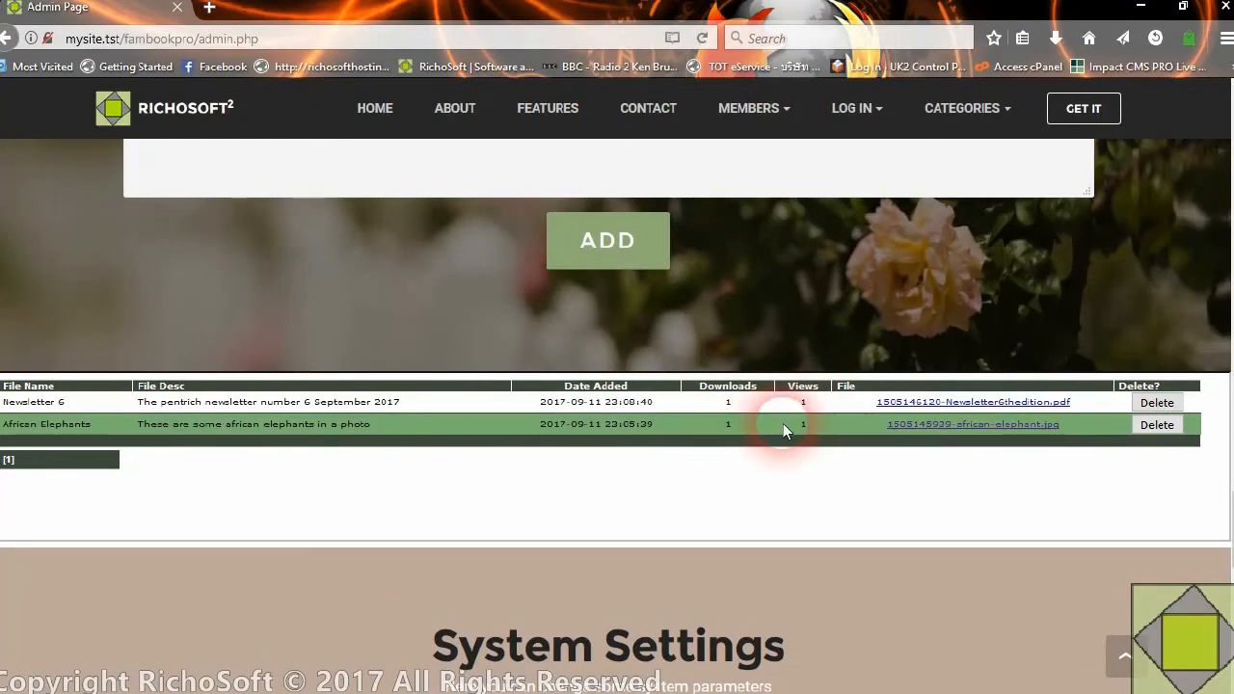
scroll(723, 376, "up", 5)
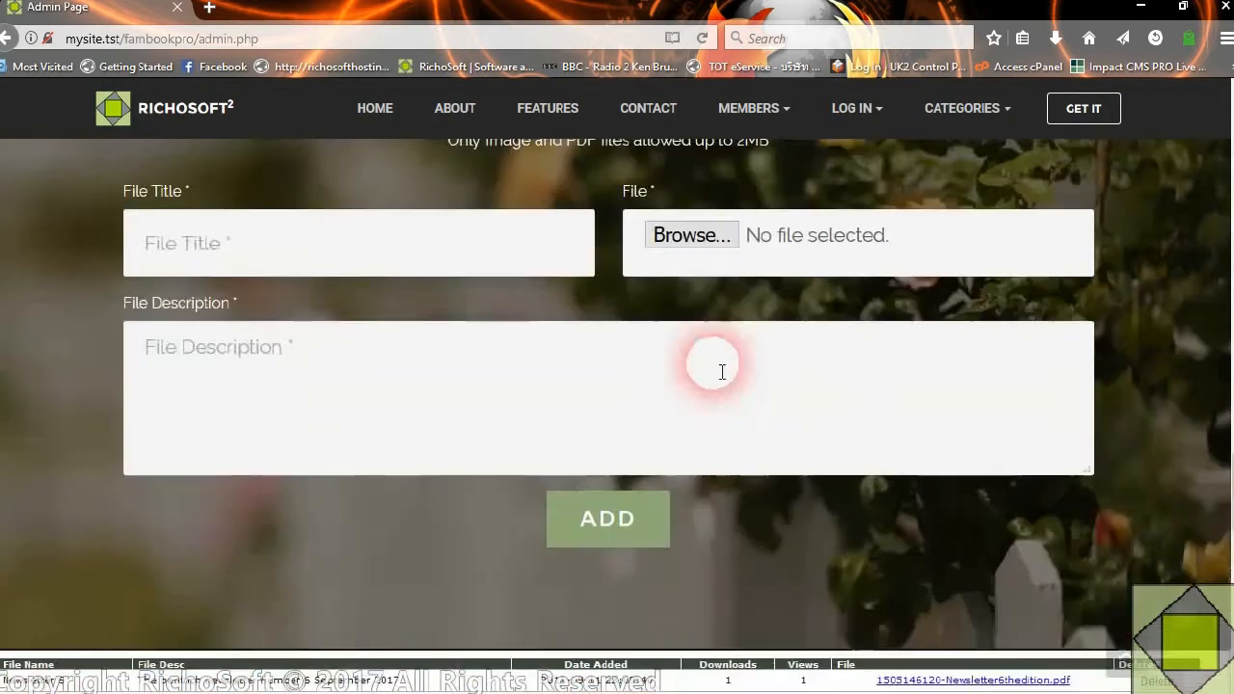
scroll(735, 383, "up", 15)
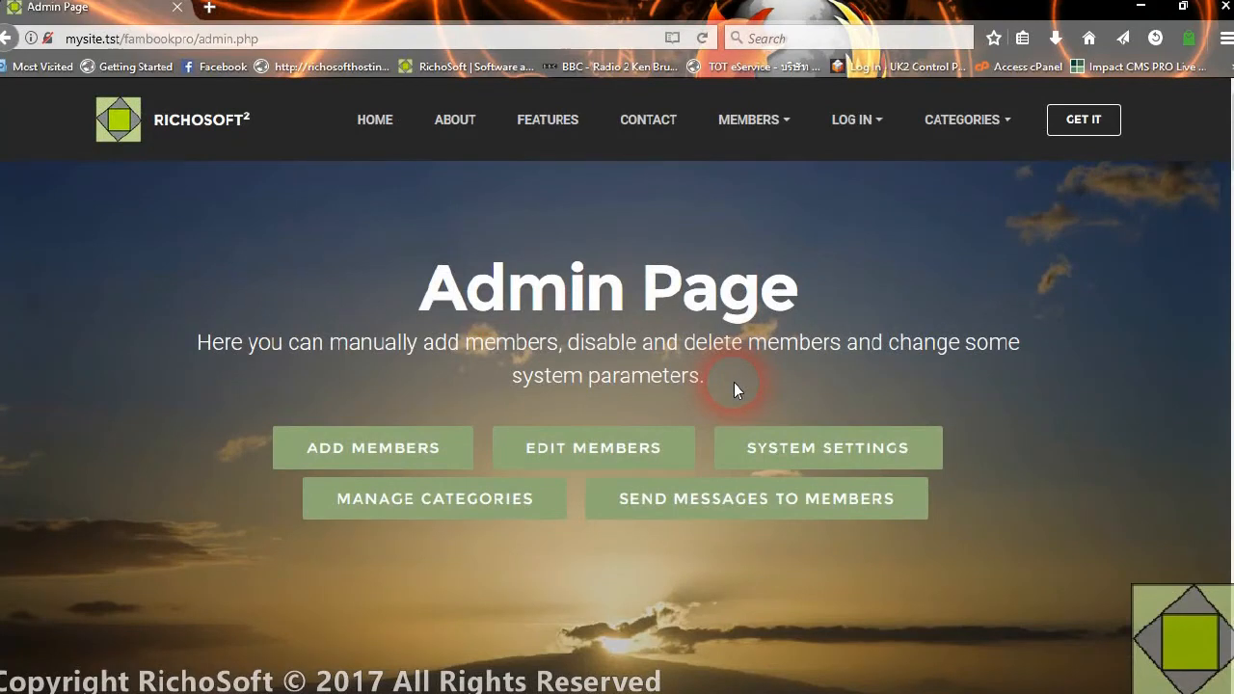
scroll(708, 439, "down", 3)
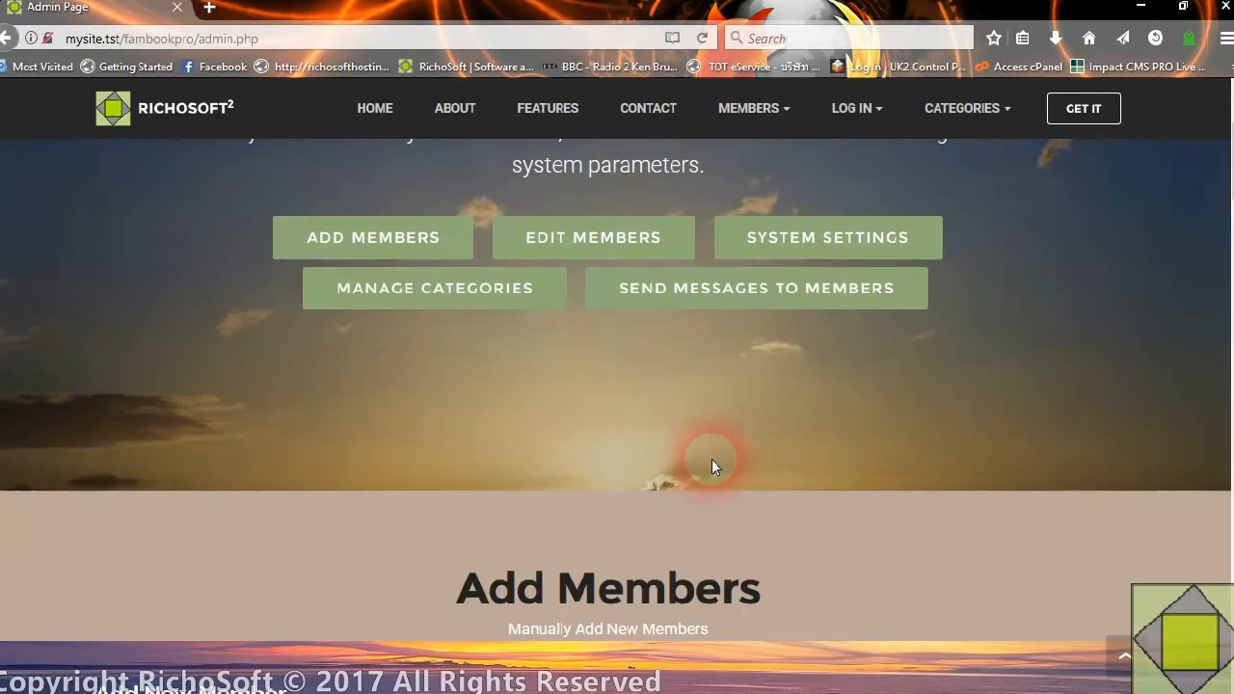
scroll(712, 459, "up", 3)
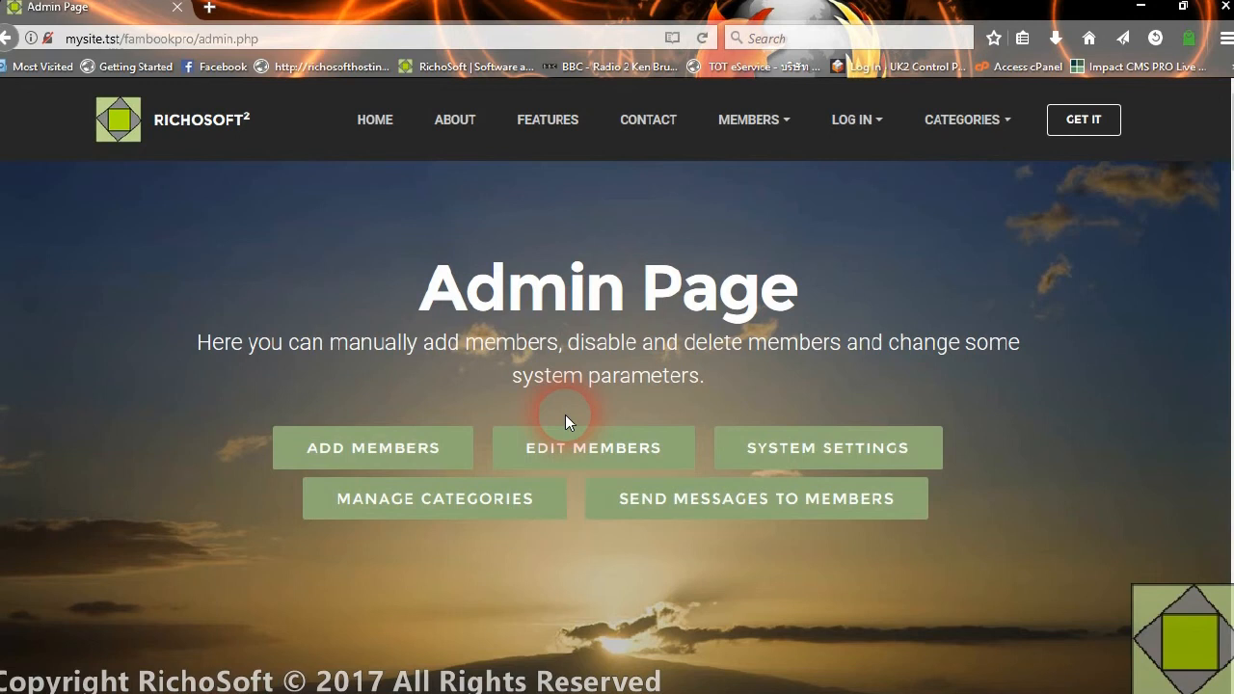
Reopen the members' Family Files page and look over the available files
left_click(747, 120)
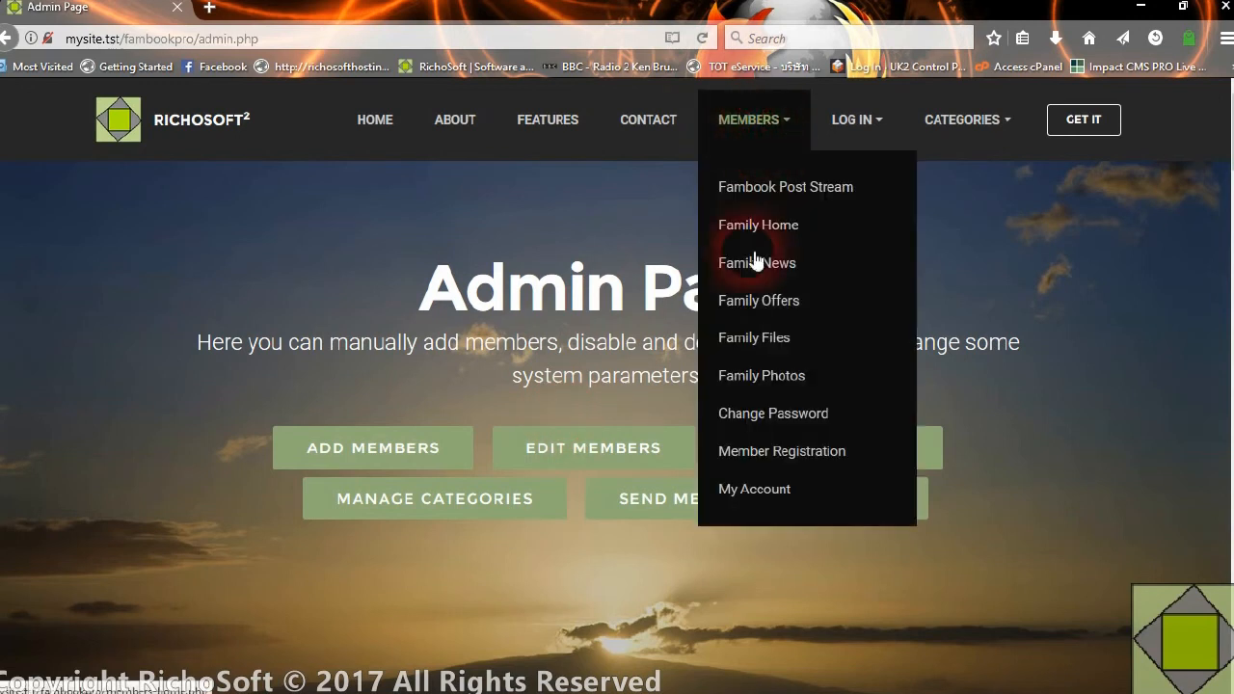
left_click(770, 339)
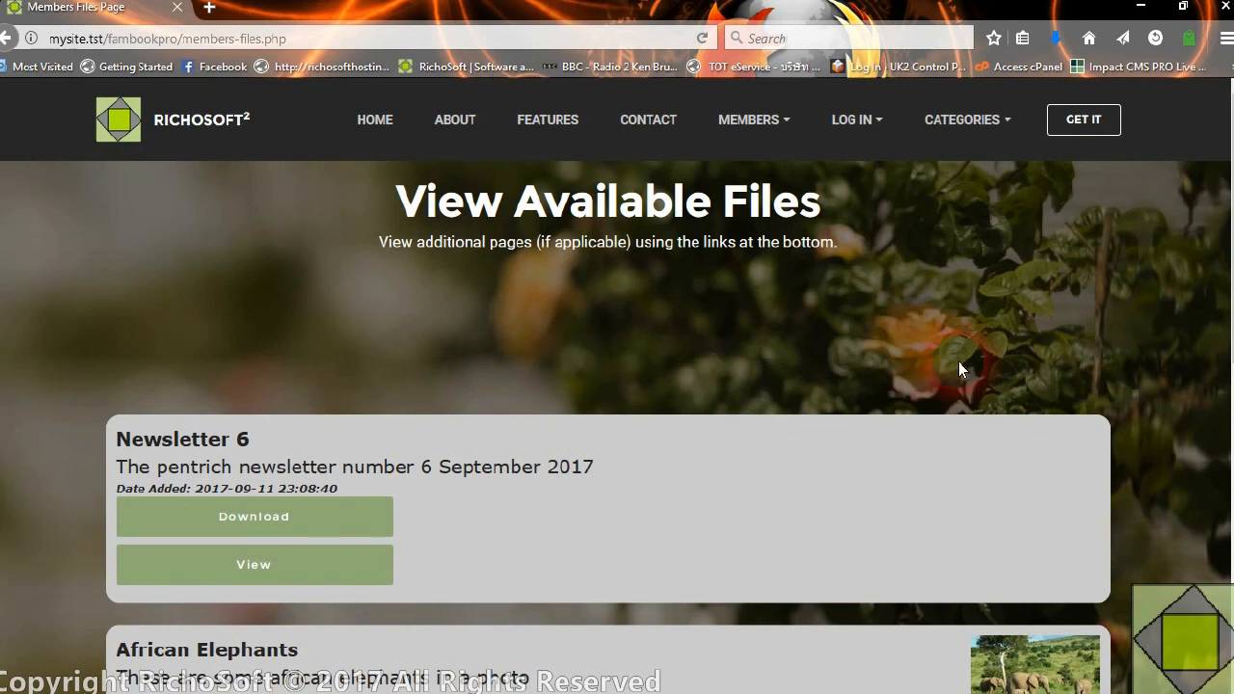
scroll(958, 367, "down", 2)
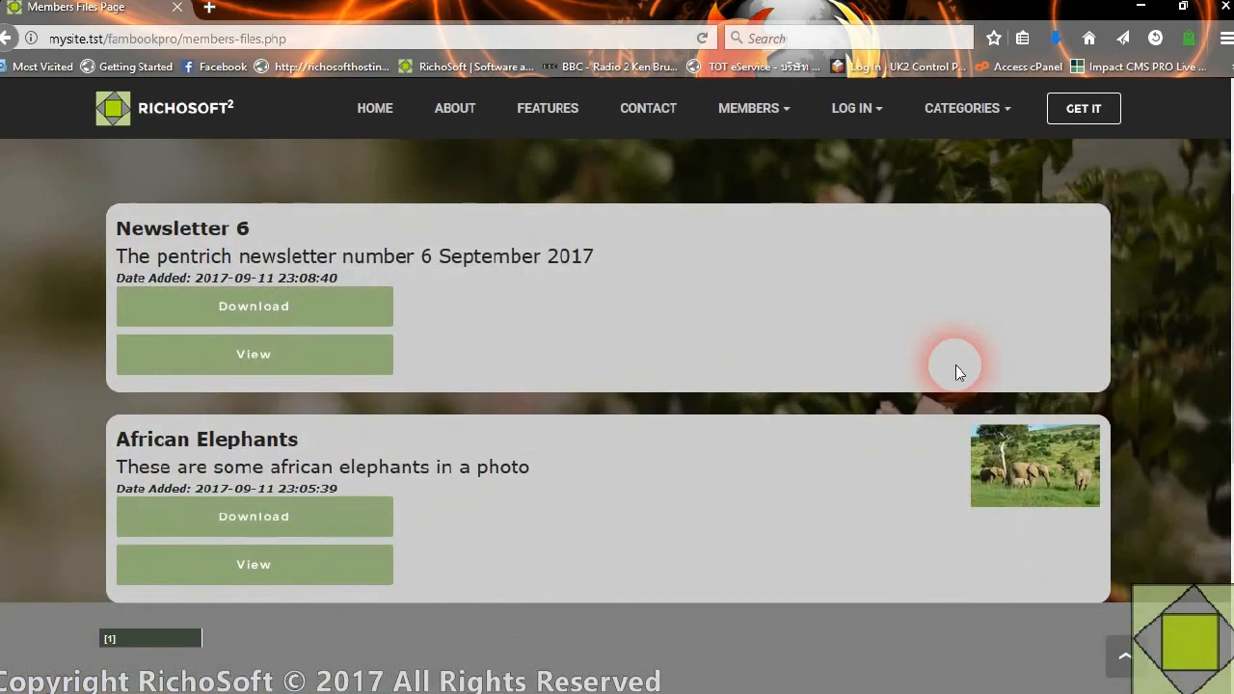
scroll(956, 366, "up", 2)
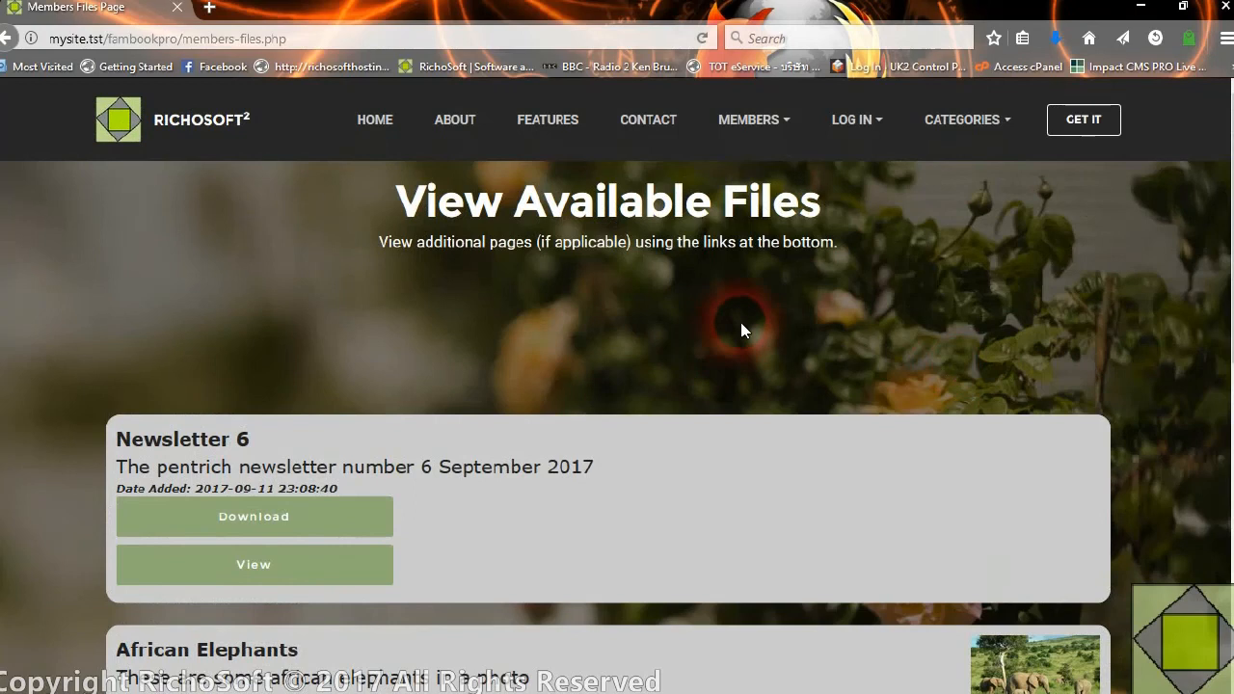